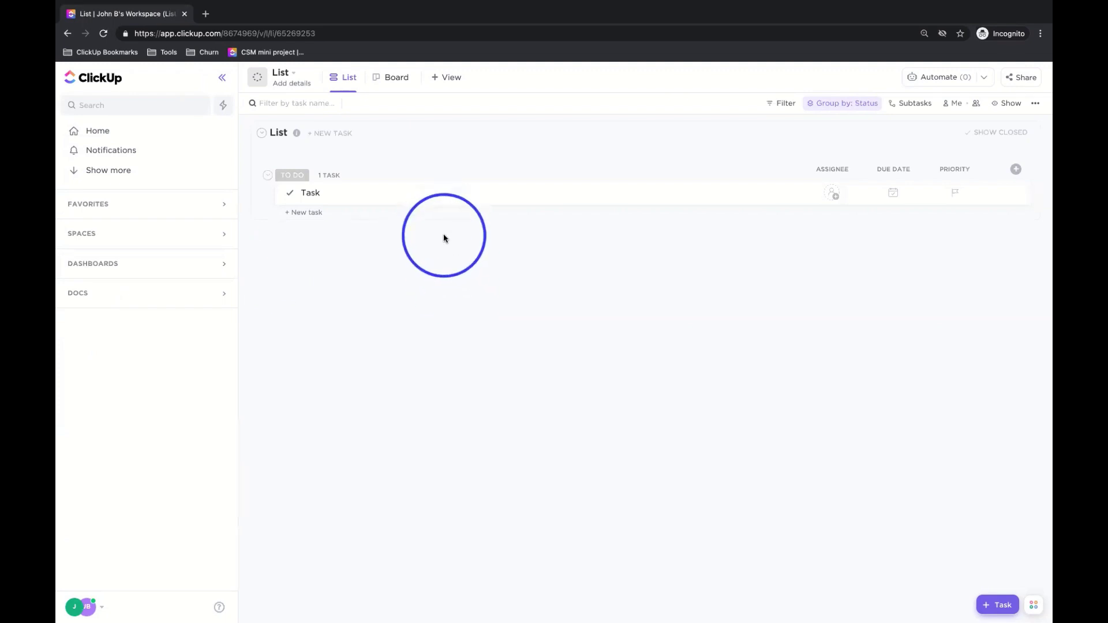
- Add a Mind Map view to the list and start it as a blank map
left_click(449, 79)
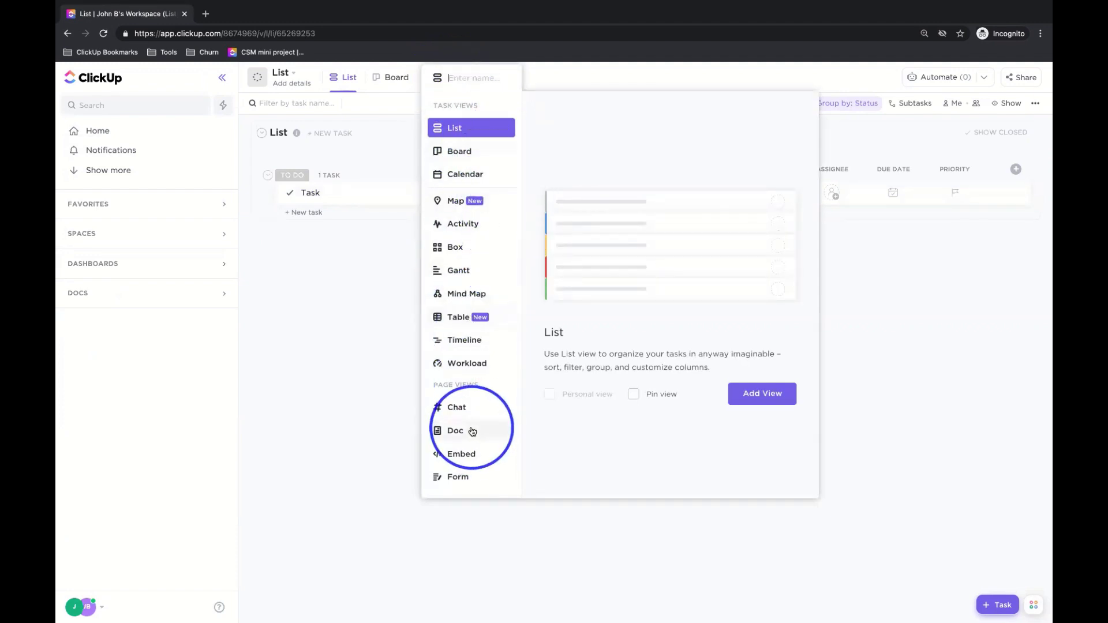
left_click(474, 293)
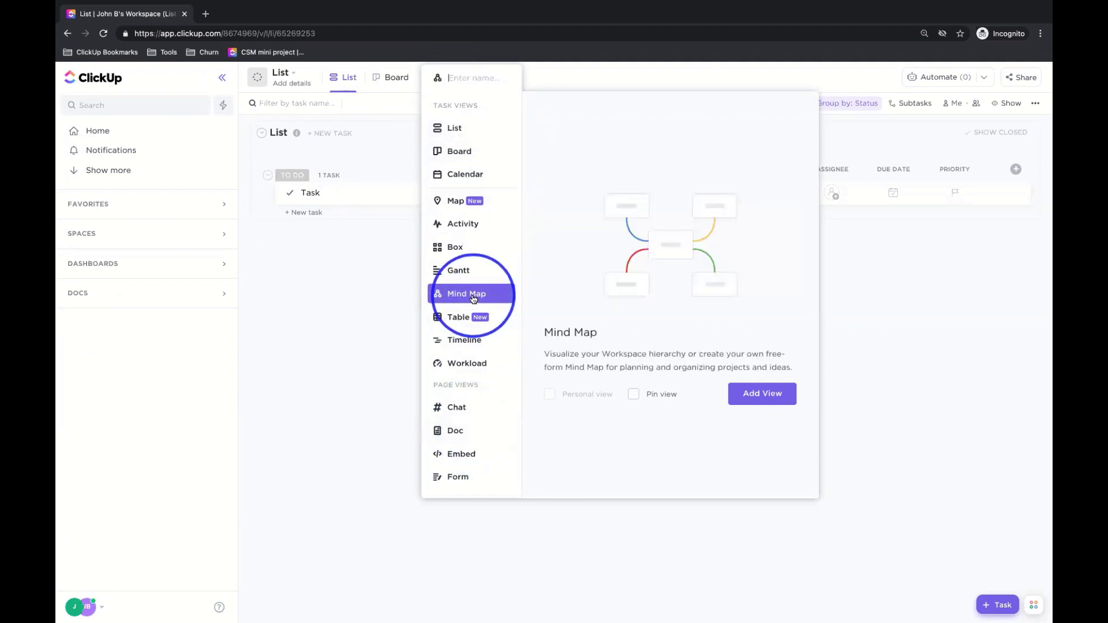
left_click(751, 389)
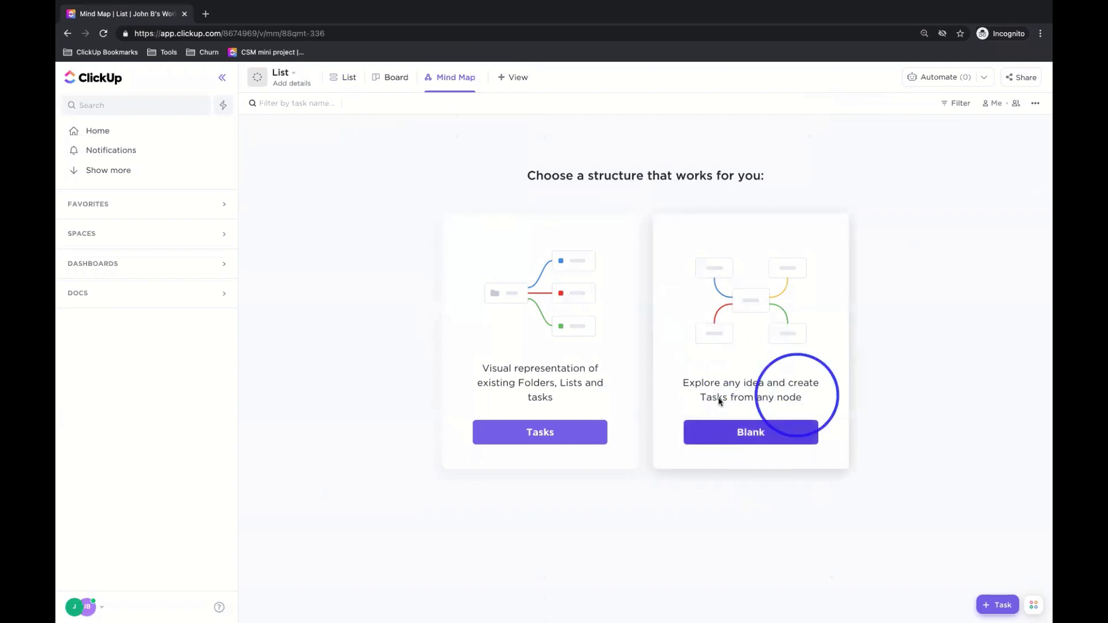
left_click(743, 435)
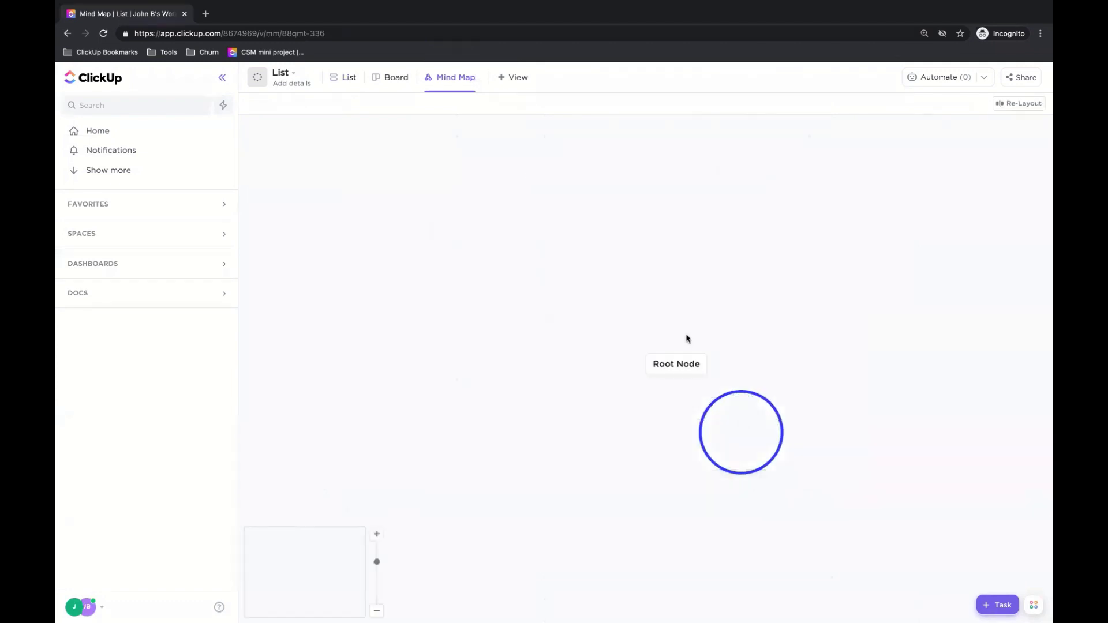
- Rename the root node to Workspace and branch it into Spaces, Space 1 and Space 2
left_click(677, 364)
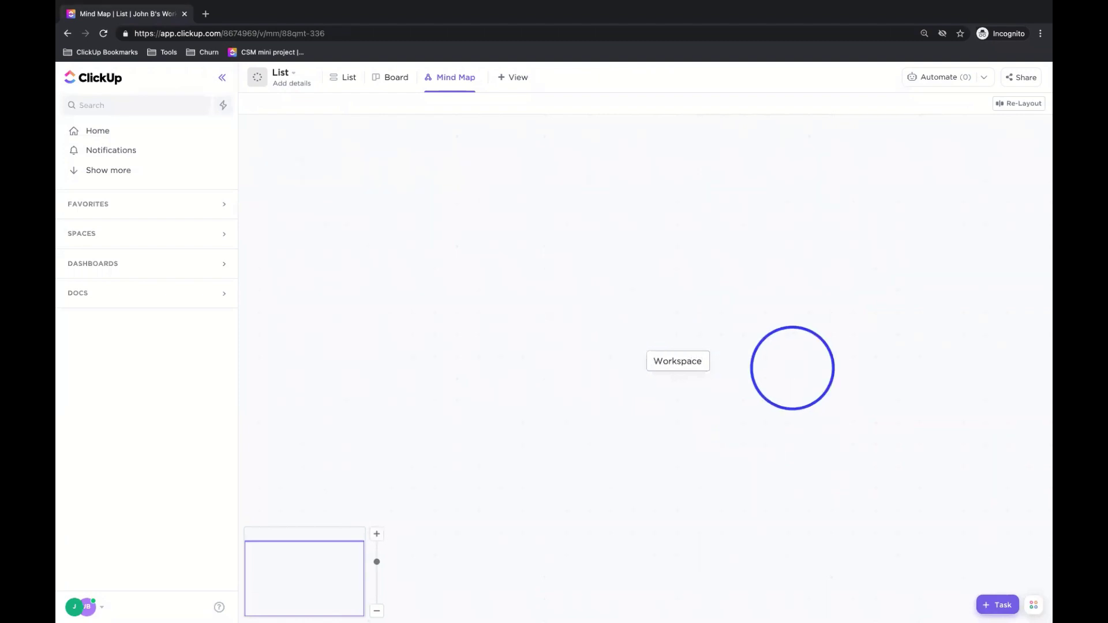
key("Tab")
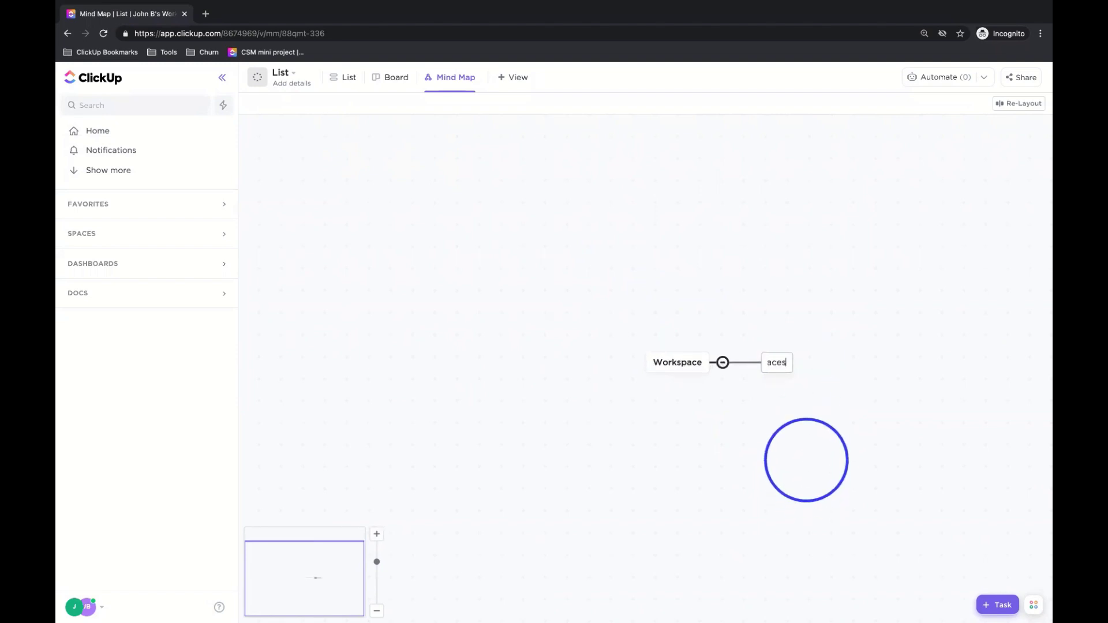
key("Return")
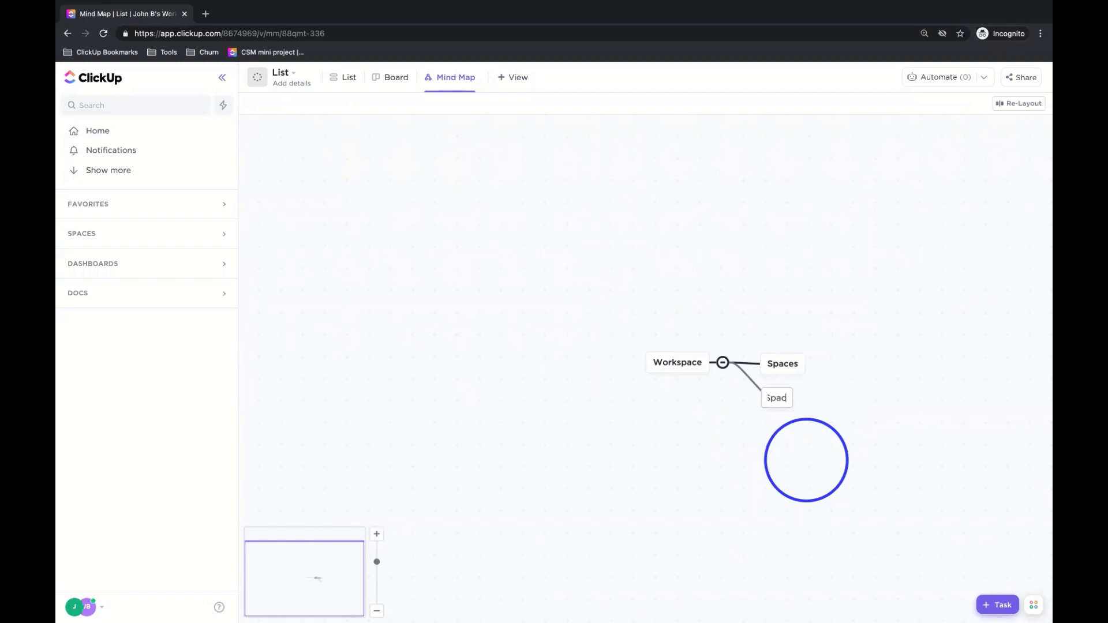
type("Space 1")
key("Return")
type("Spac")
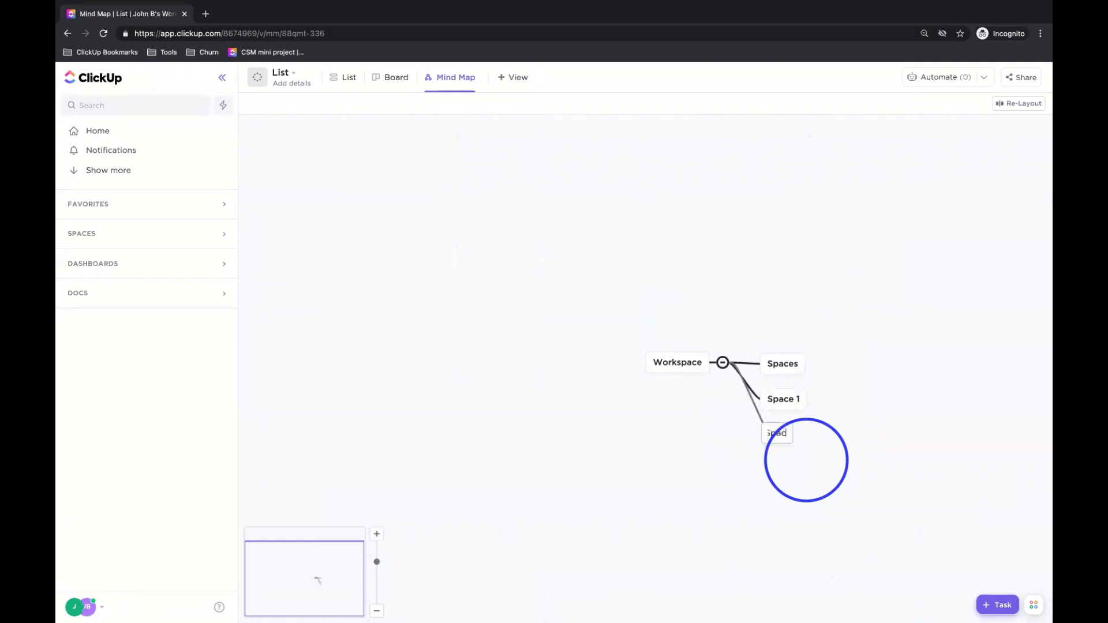
key("Return")
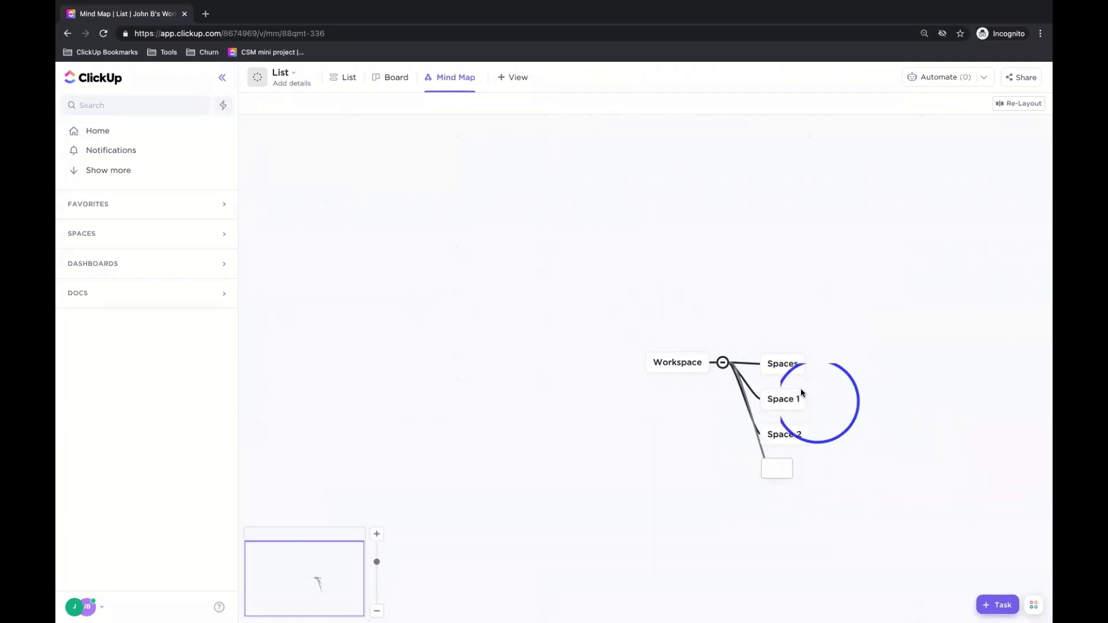
left_click(792, 372)
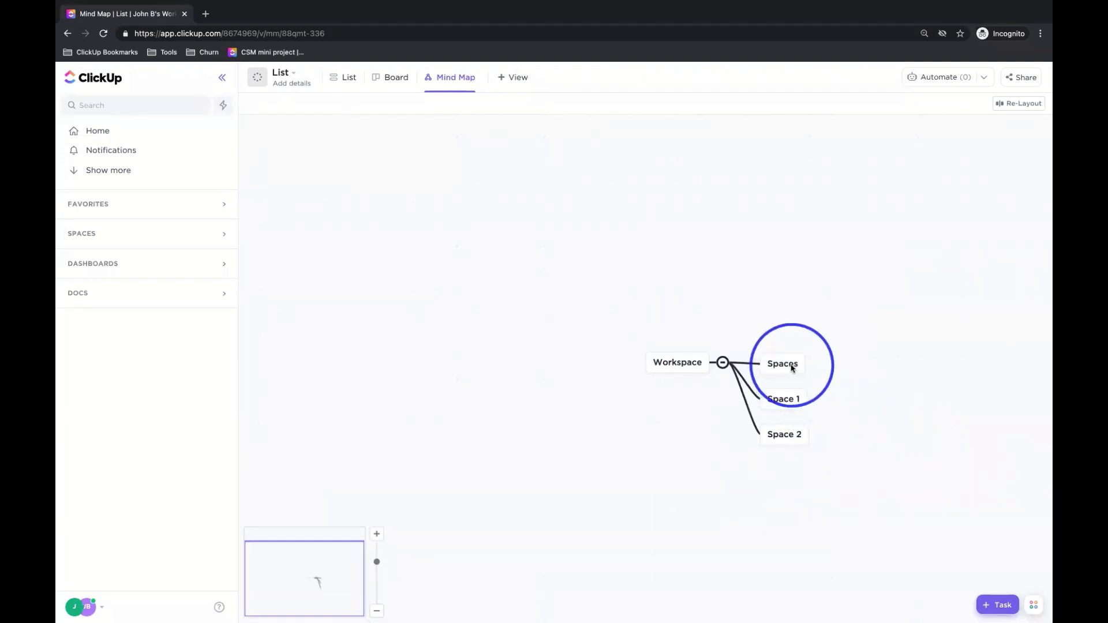
- Add Folder 1, Folder 2 and Folder 3 as child nodes under Spaces
left_click(818, 364)
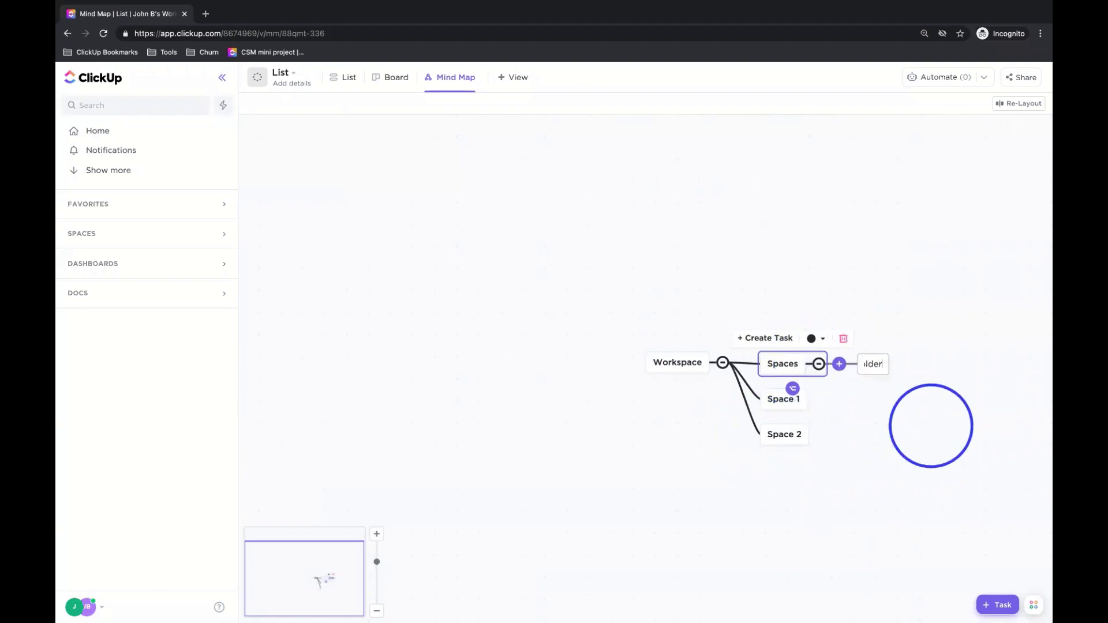
type("Folder 1")
key("Return")
type("Folder 2")
key("Return")
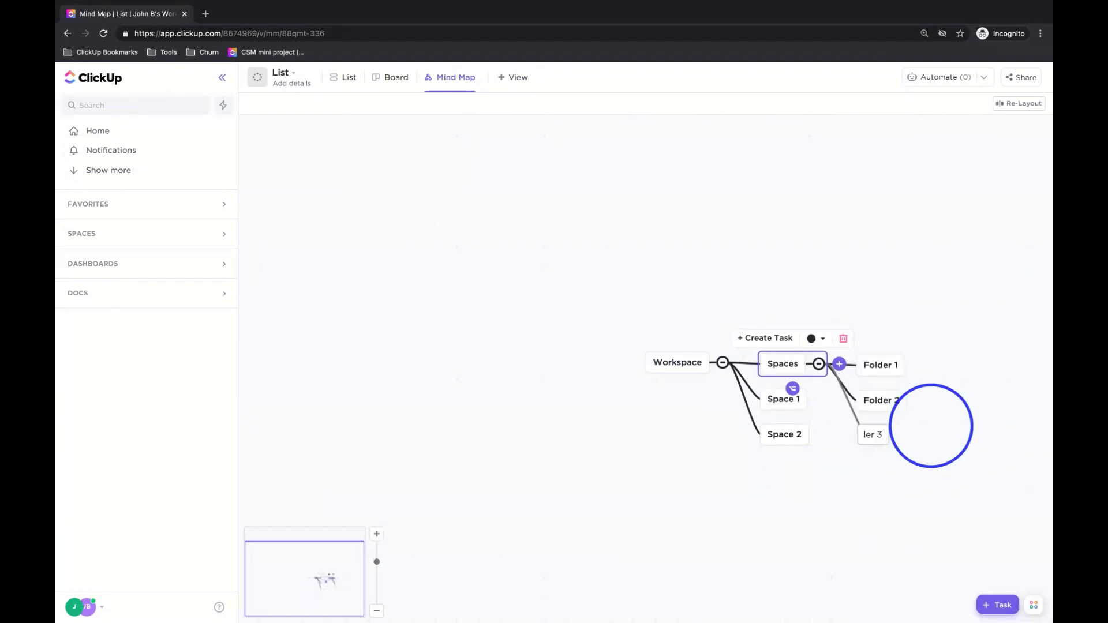
left_click(933, 309)
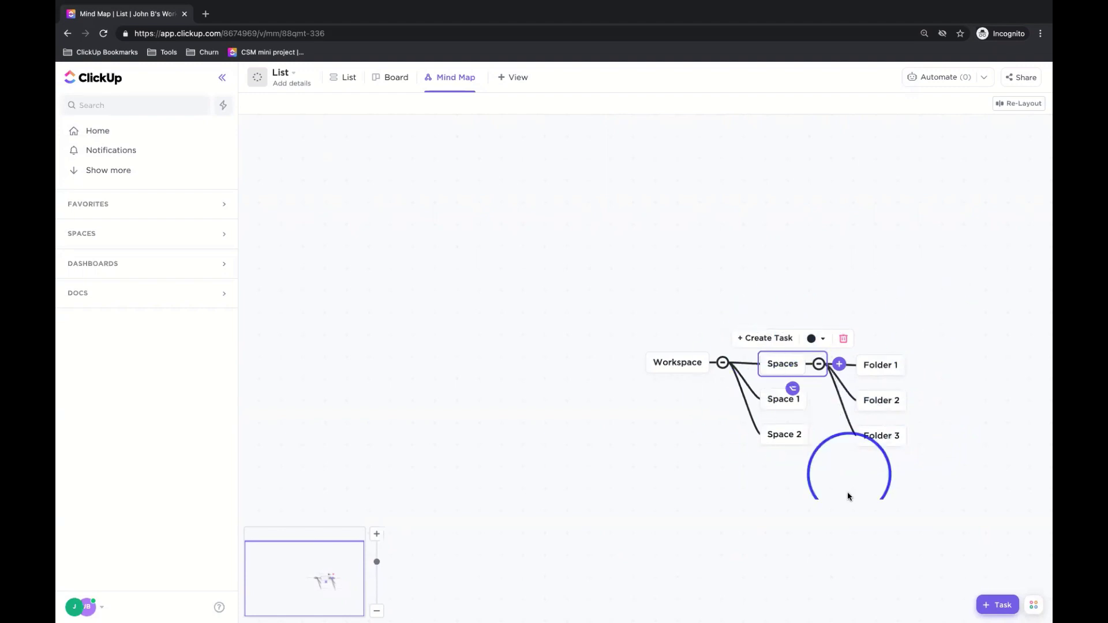
left_click(844, 516)
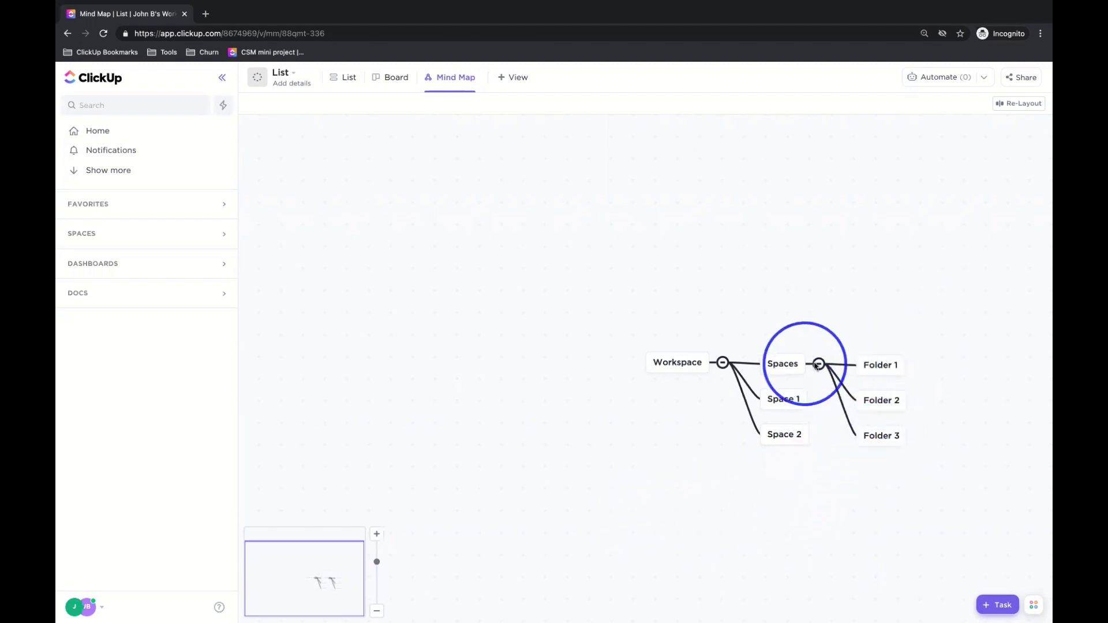
- Add a List 1 node under Spaces and re-layout the mind map
left_click(785, 369)
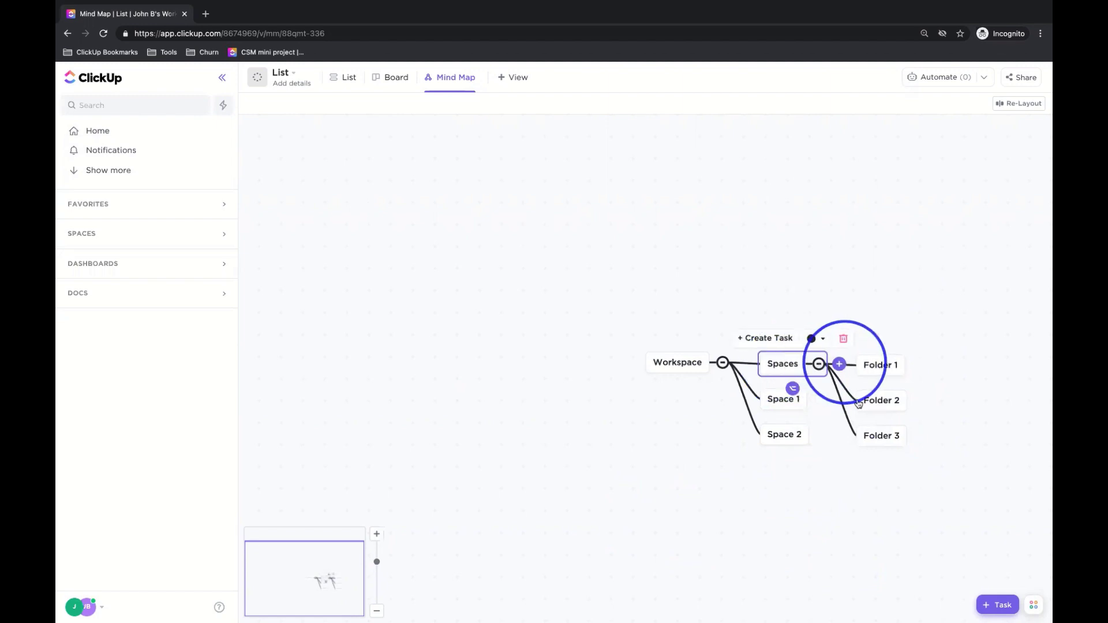
left_click(840, 364)
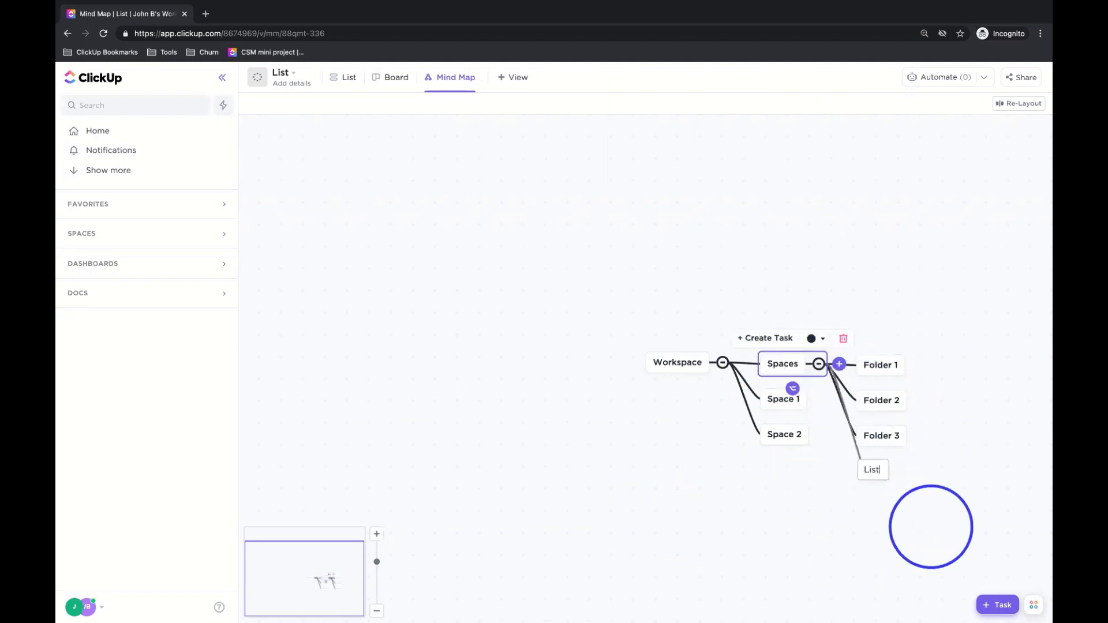
type("List 1")
key("Return")
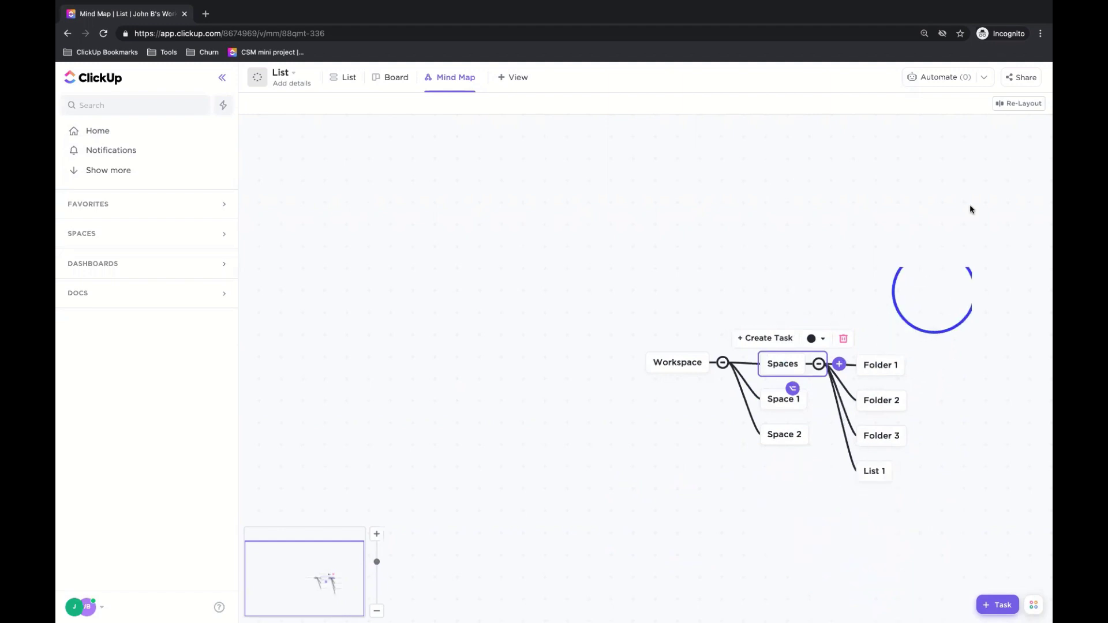
left_click(1000, 114)
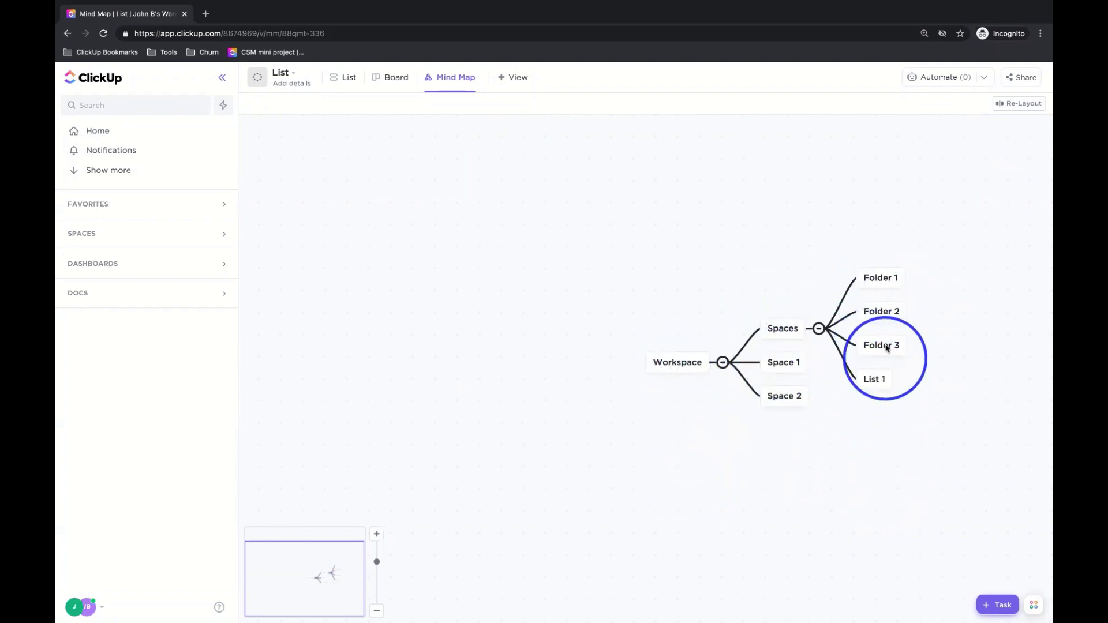
- Give Folder 1 child nodes List 1, List 2 and List 3, re-layout, and zoom out slightly
left_click(879, 279)
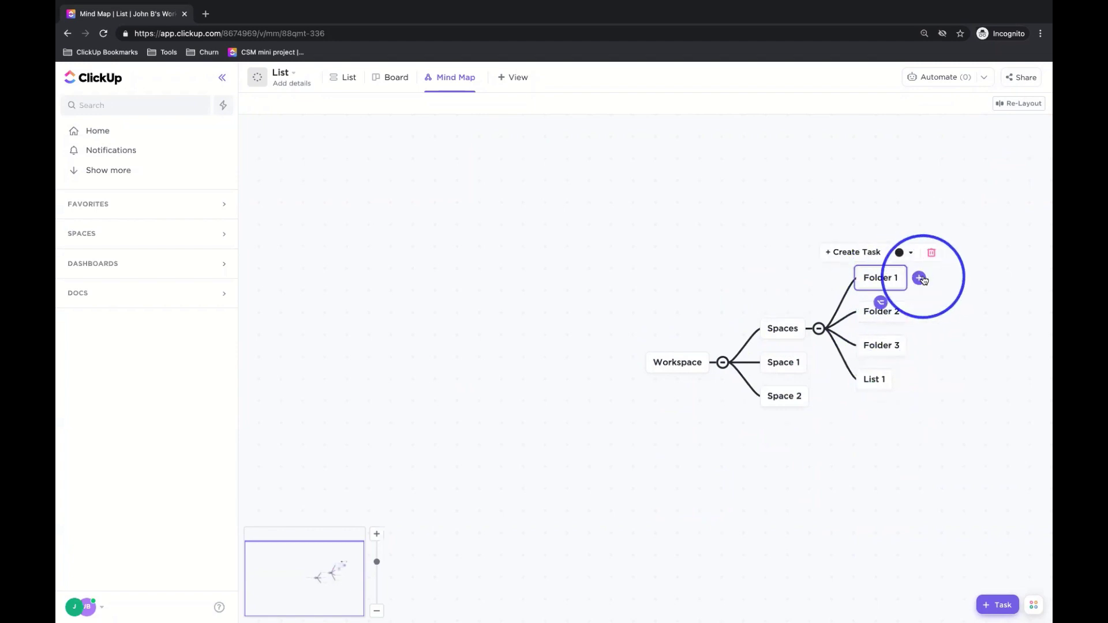
left_click(920, 279)
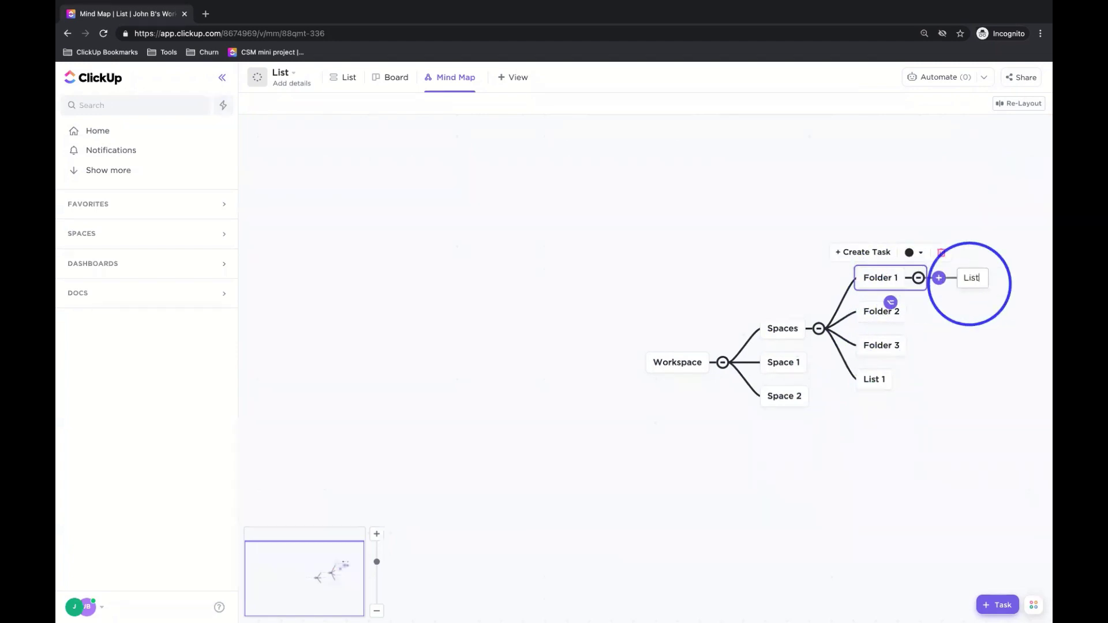
type("List 1")
key("Return")
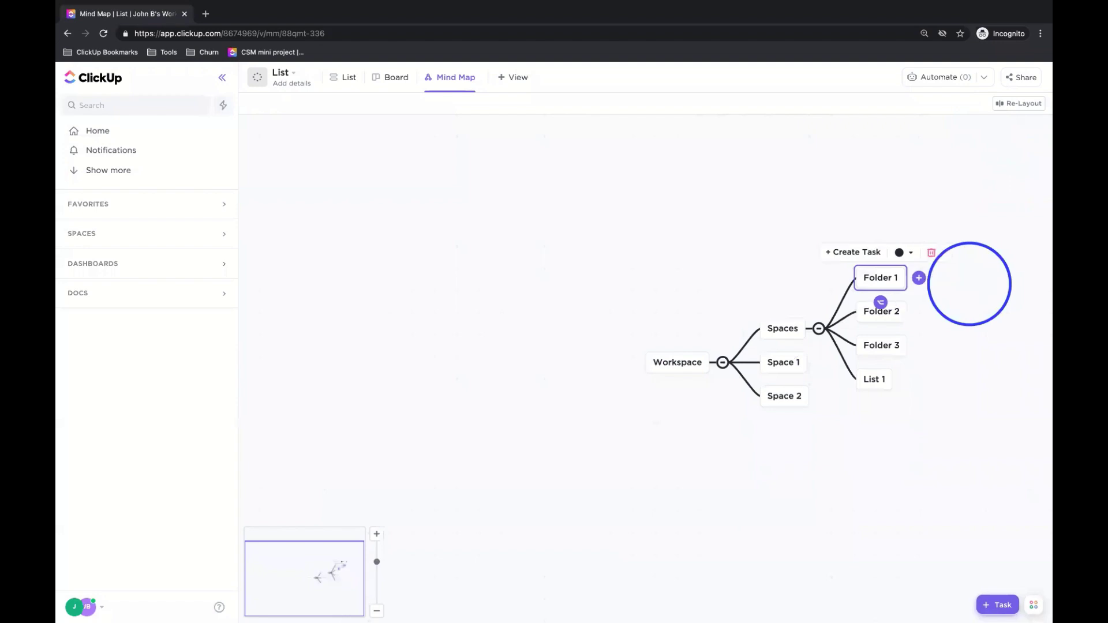
type("L")
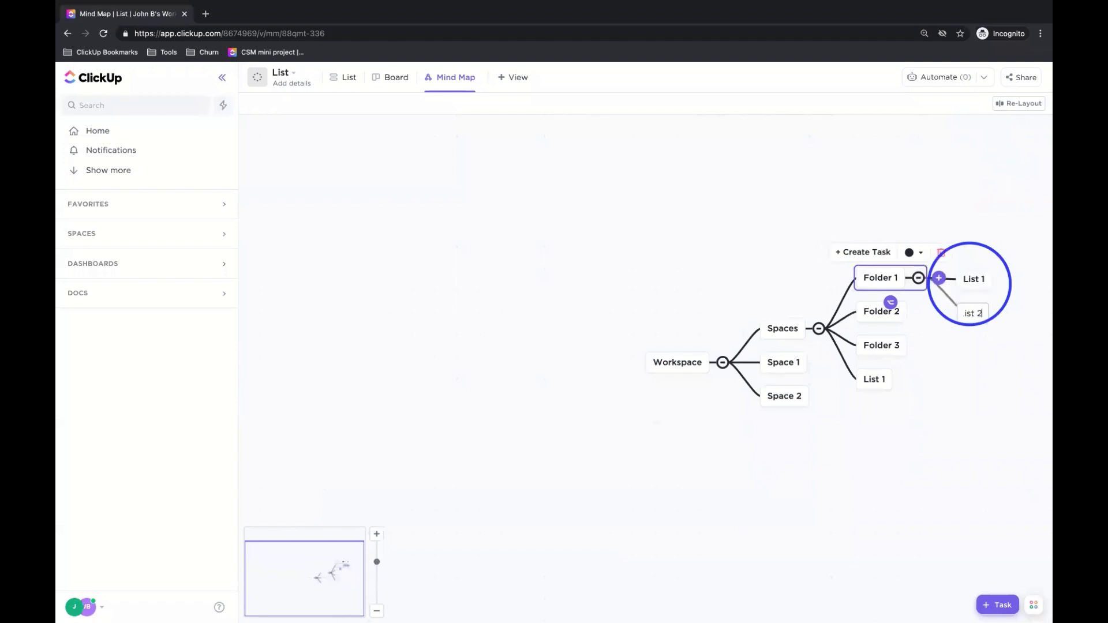
key("Return")
type("Sl")
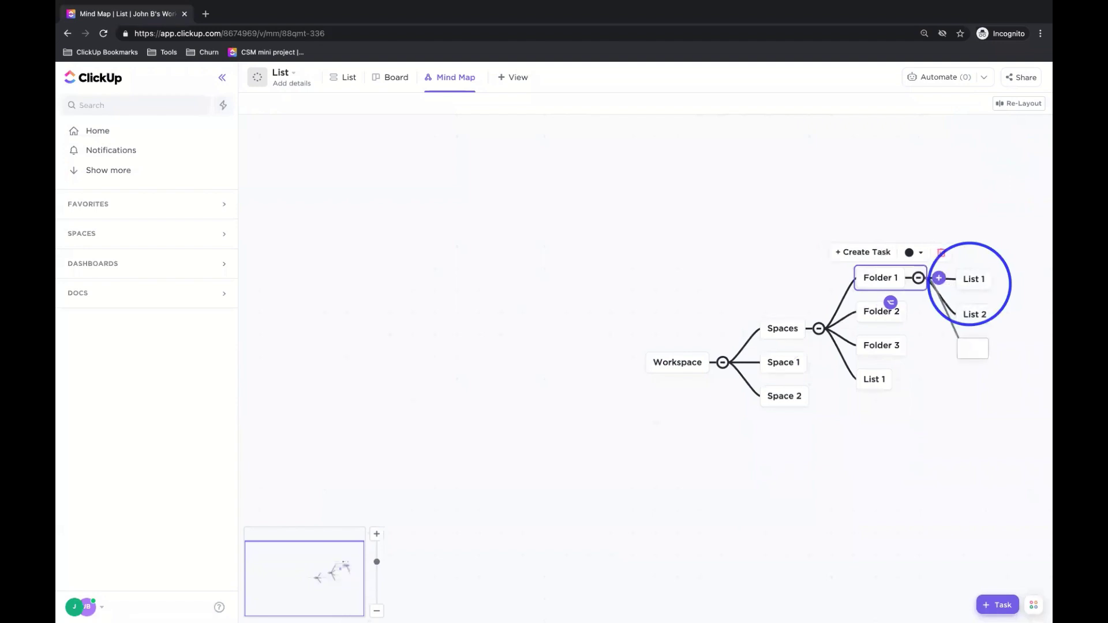
key("Return")
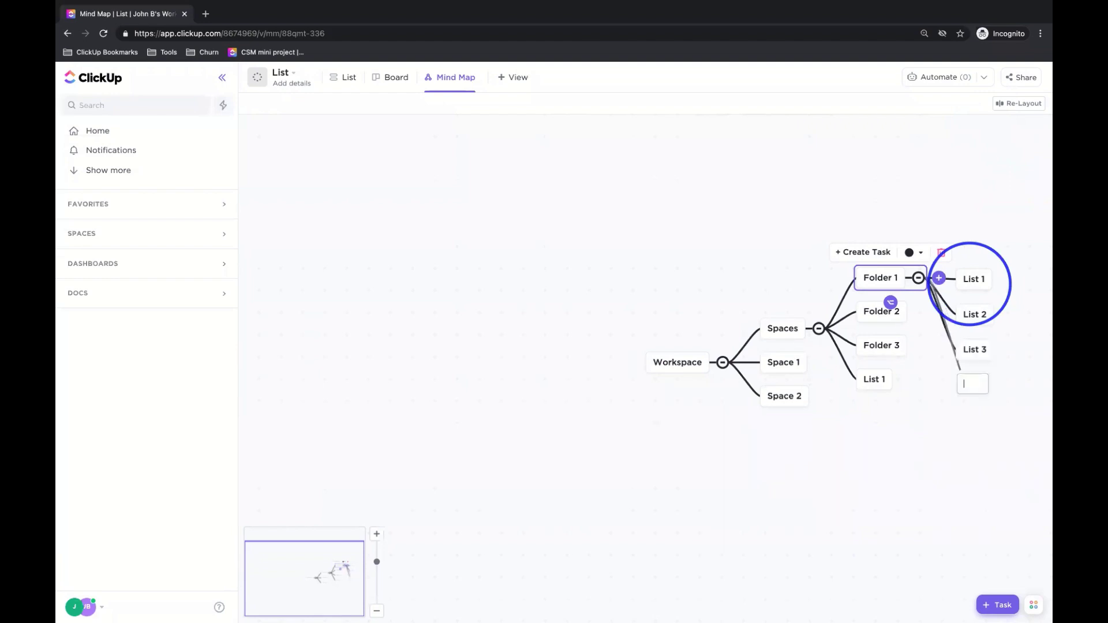
left_click(976, 196)
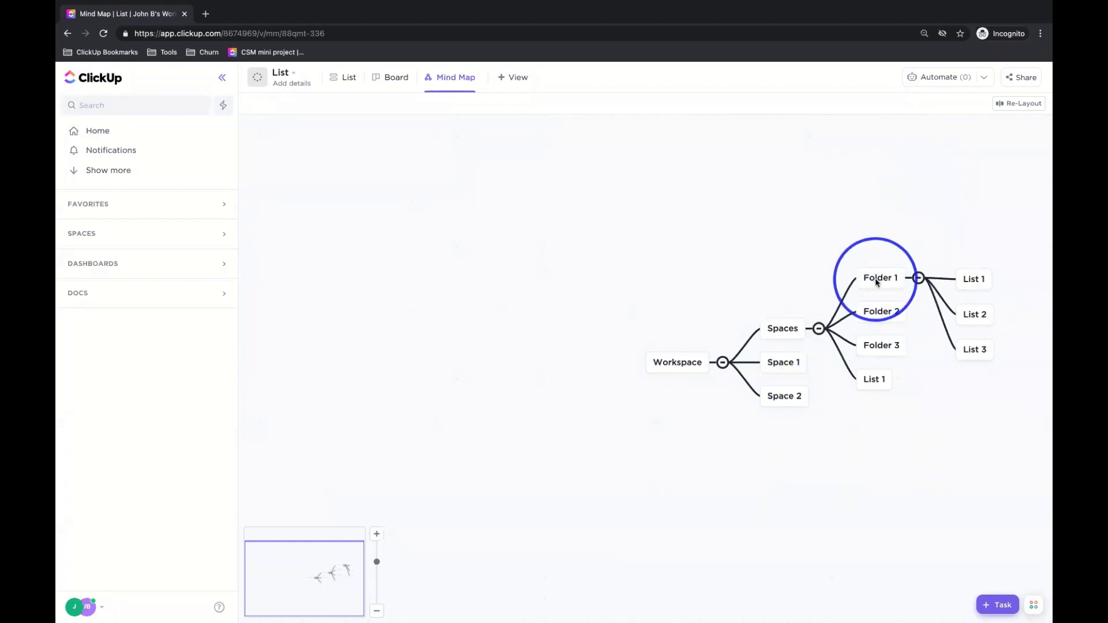
left_click(1017, 103)
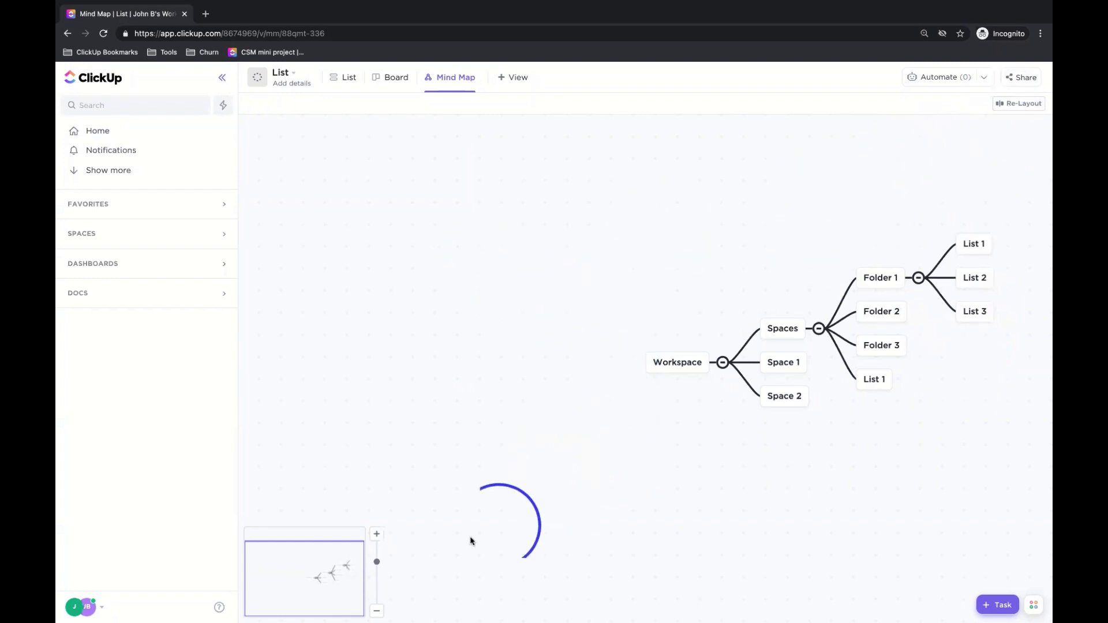
left_click(377, 612)
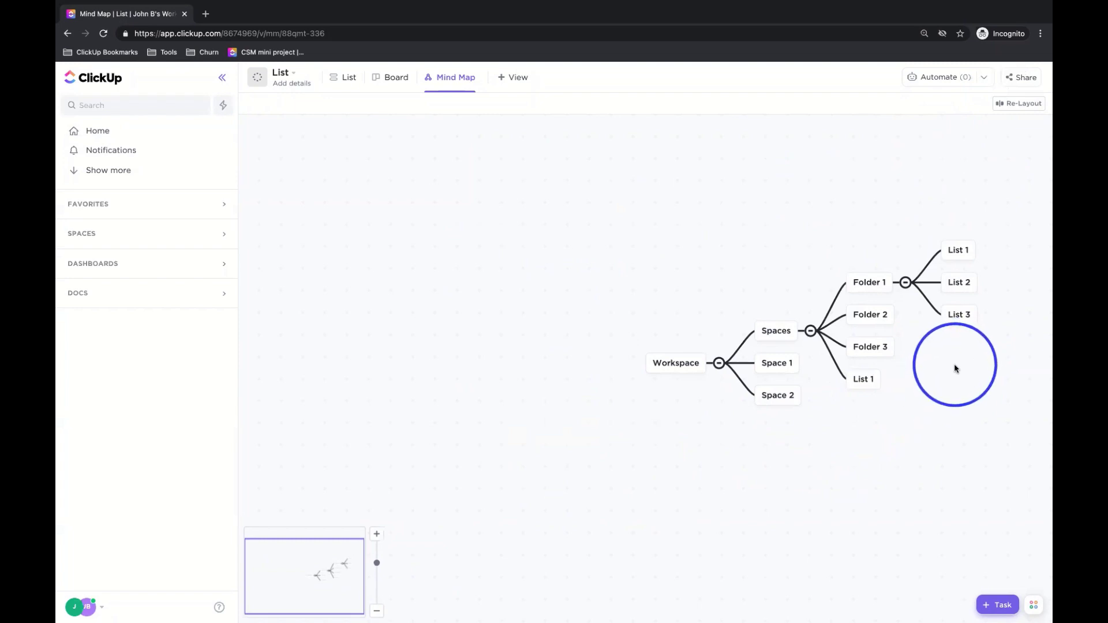
- Give List 1 four child nodes (Tasks 1, Tasks 2, Task 3, Task 4) and re-layout the map
left_click(960, 251)
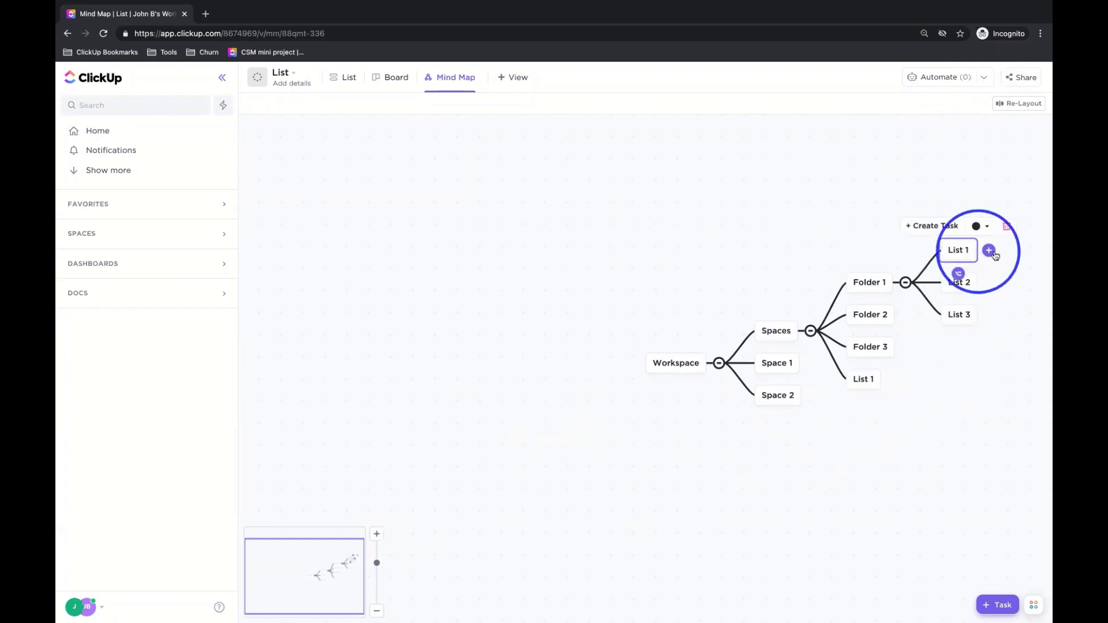
left_click(989, 251)
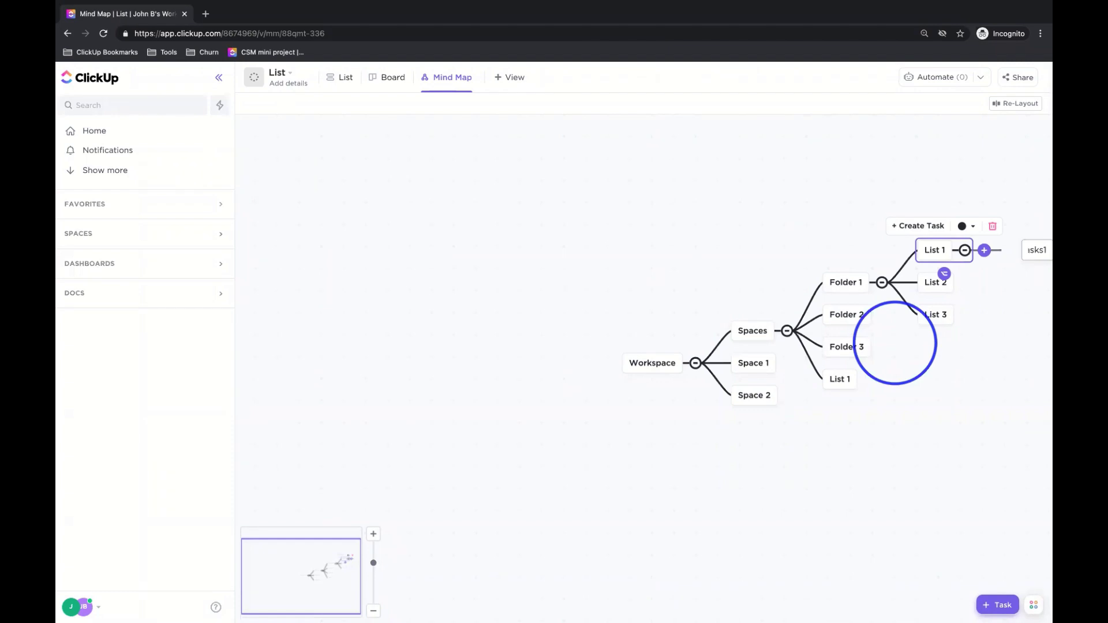
key("Return")
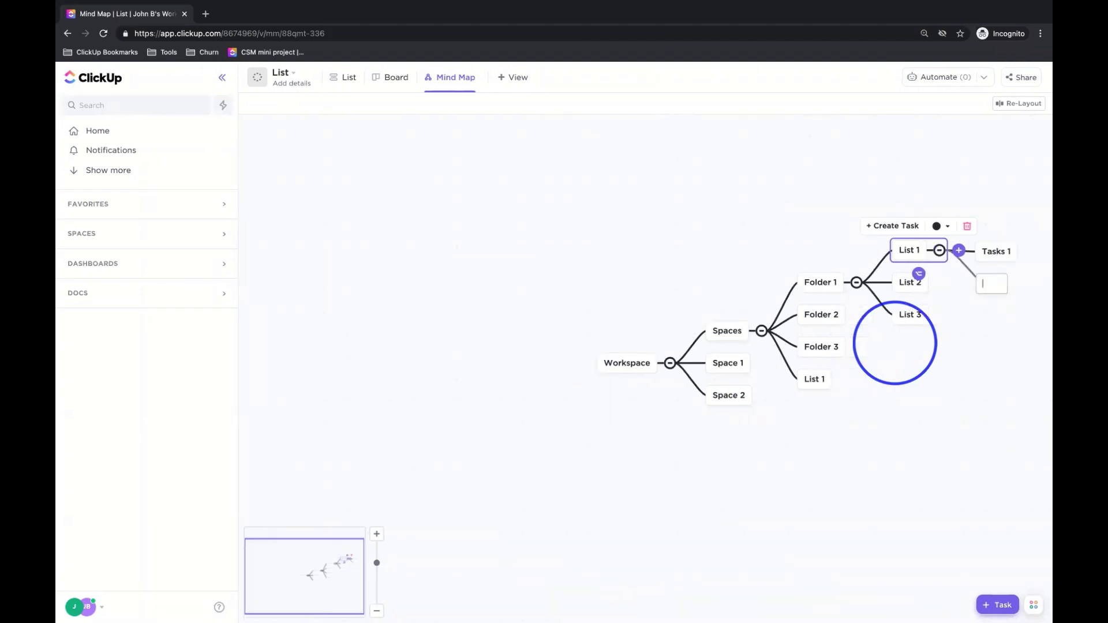
type("Tasks 2")
key("Return")
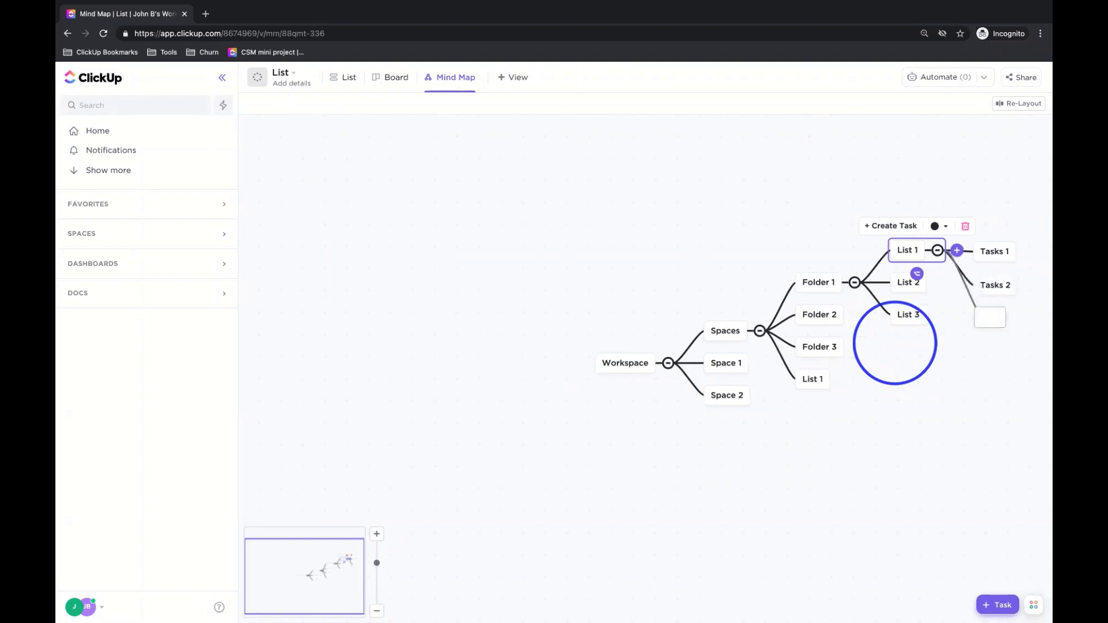
key("Return")
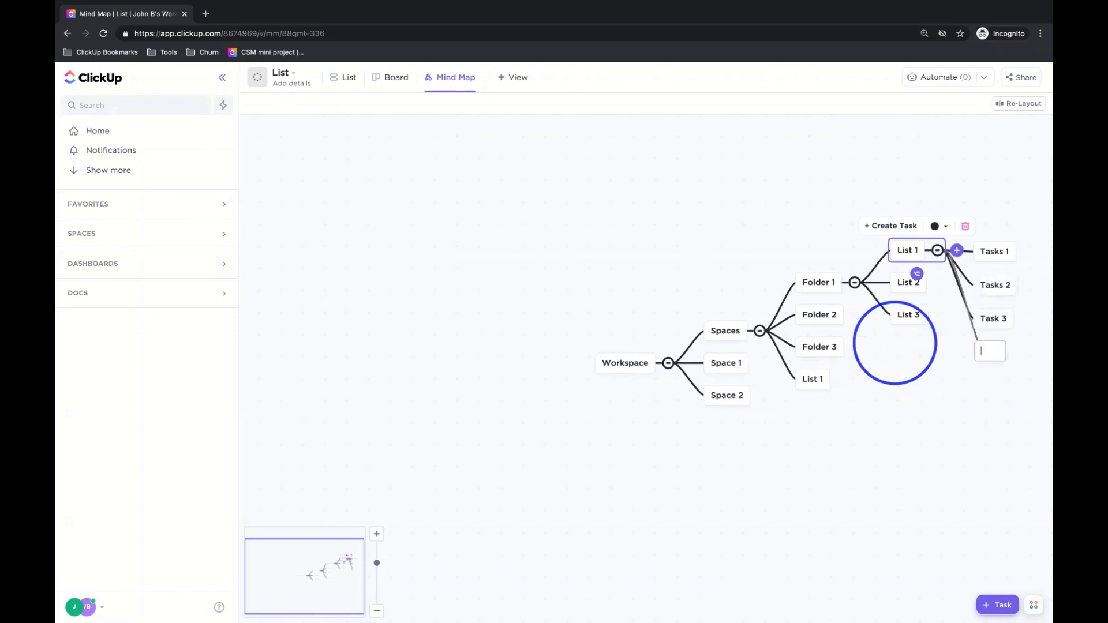
key("Return")
key("Escape")
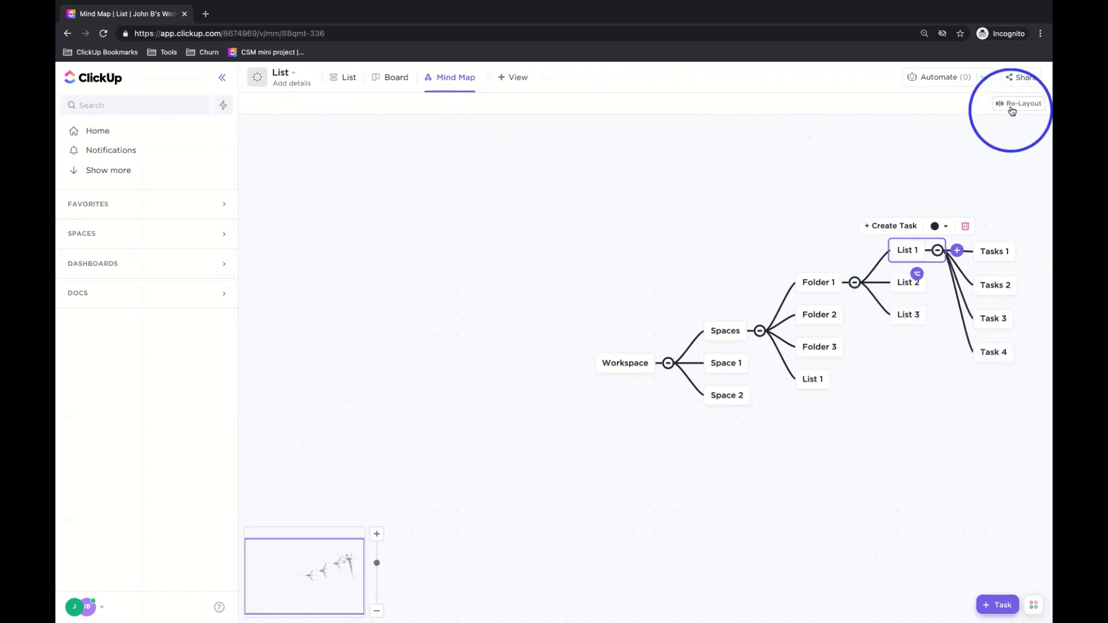
left_click(1015, 104)
left_click_drag(805, 169, 629, 205)
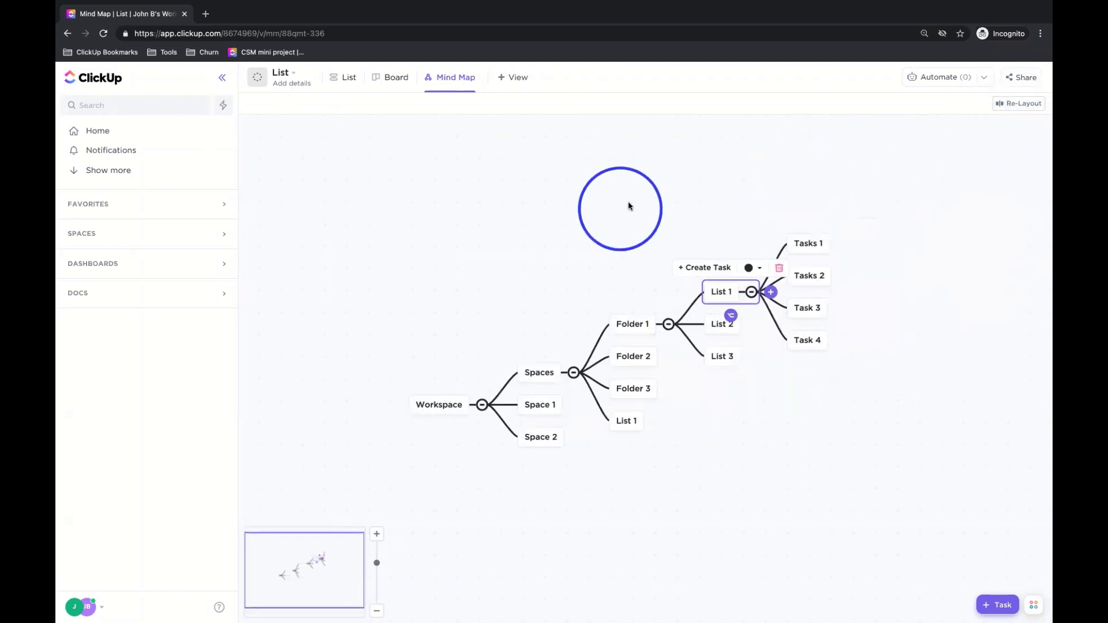
left_click(801, 188)
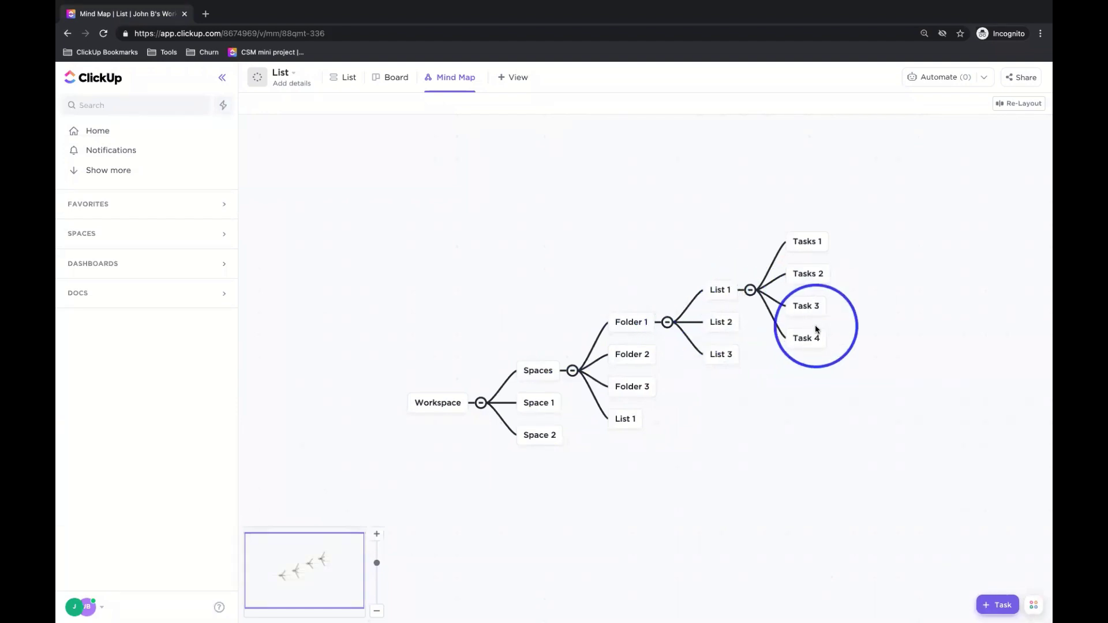
- Add Subtask 1, Subtask 2 and Subtask 3 under Tasks 1 and re-layout the map
left_click(809, 243)
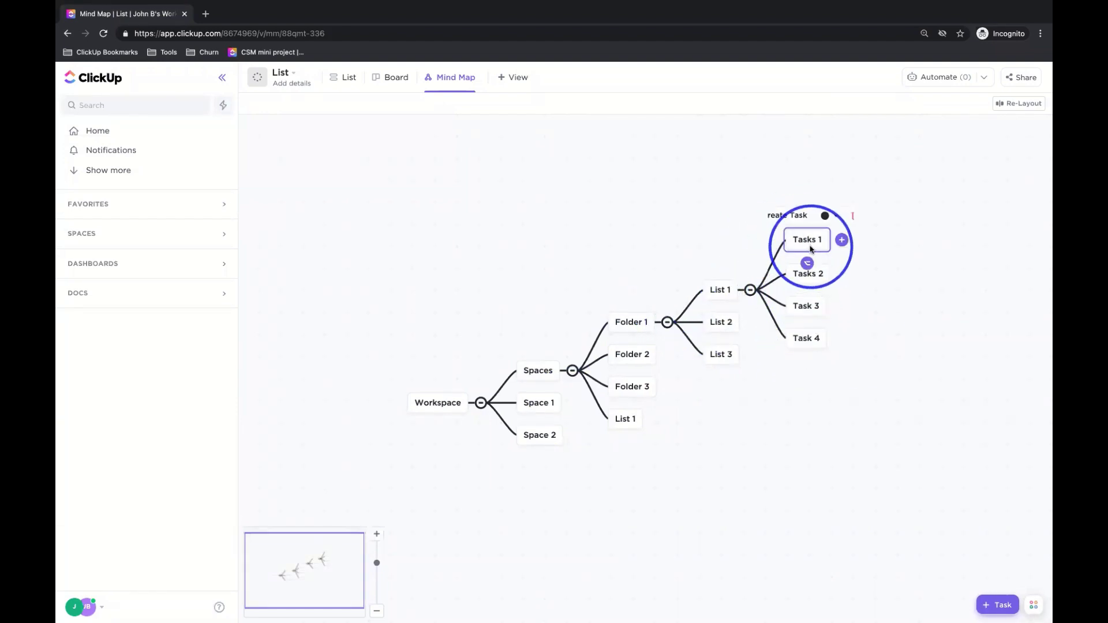
left_click(842, 239)
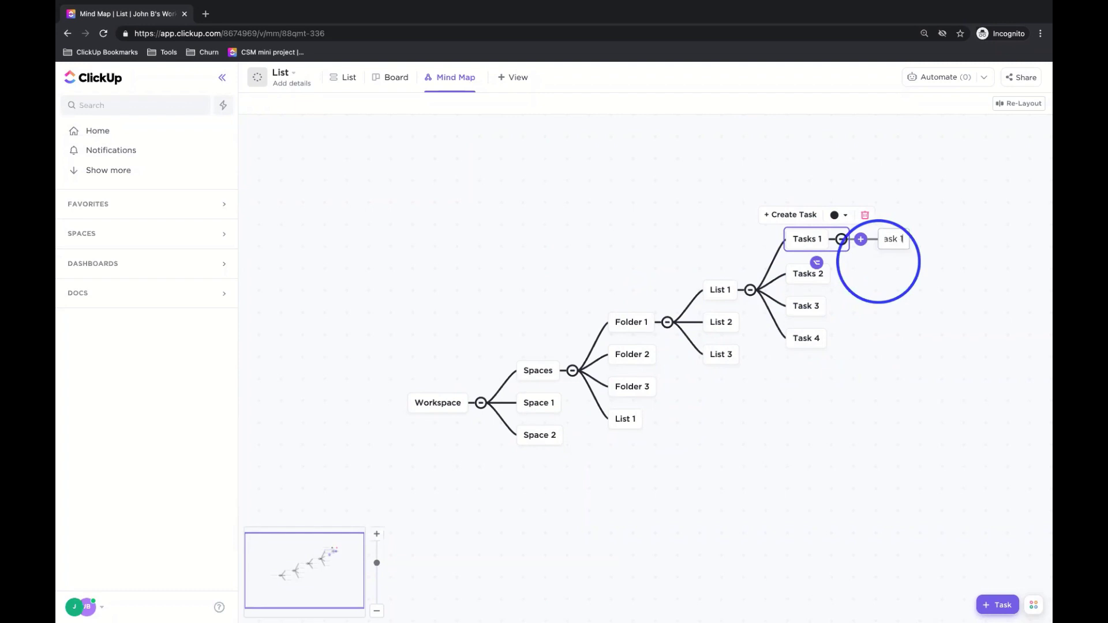
key("Return")
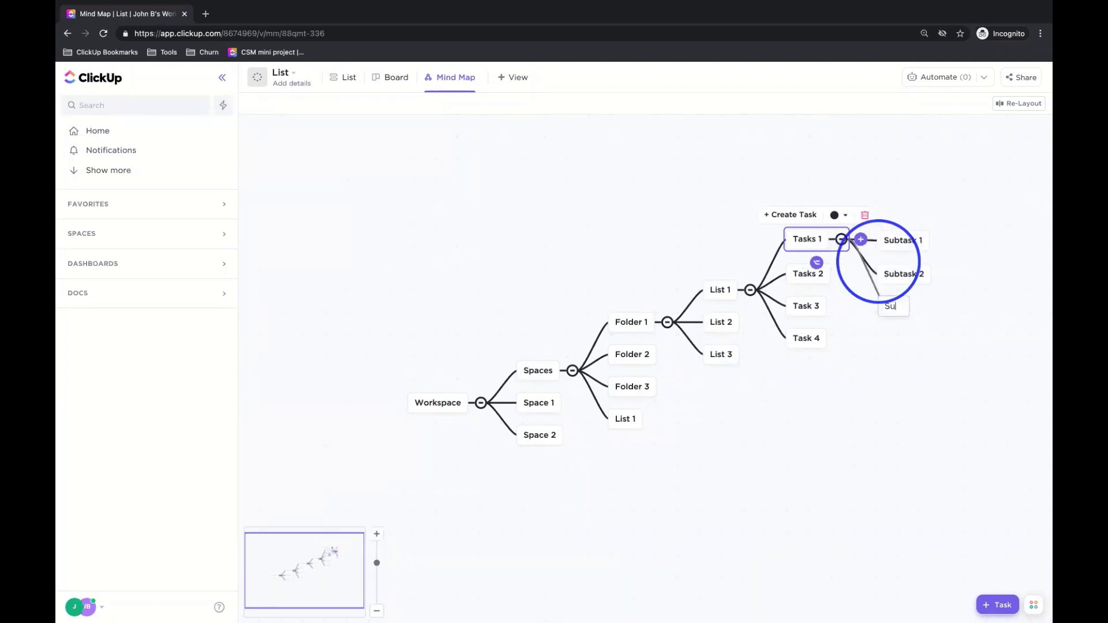
key("Return")
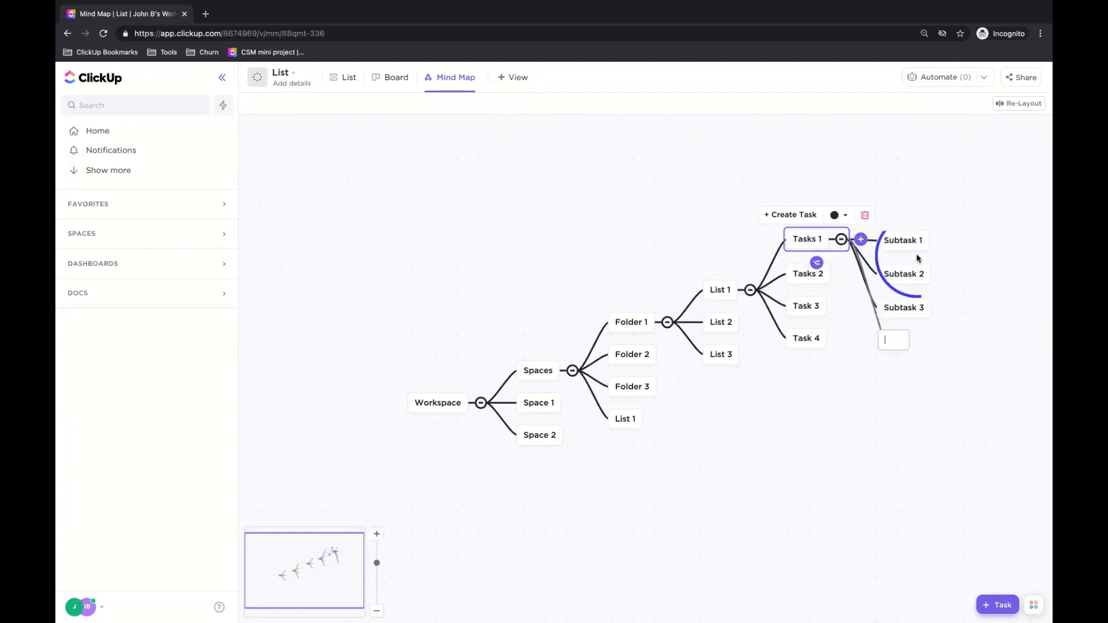
left_click(1015, 107)
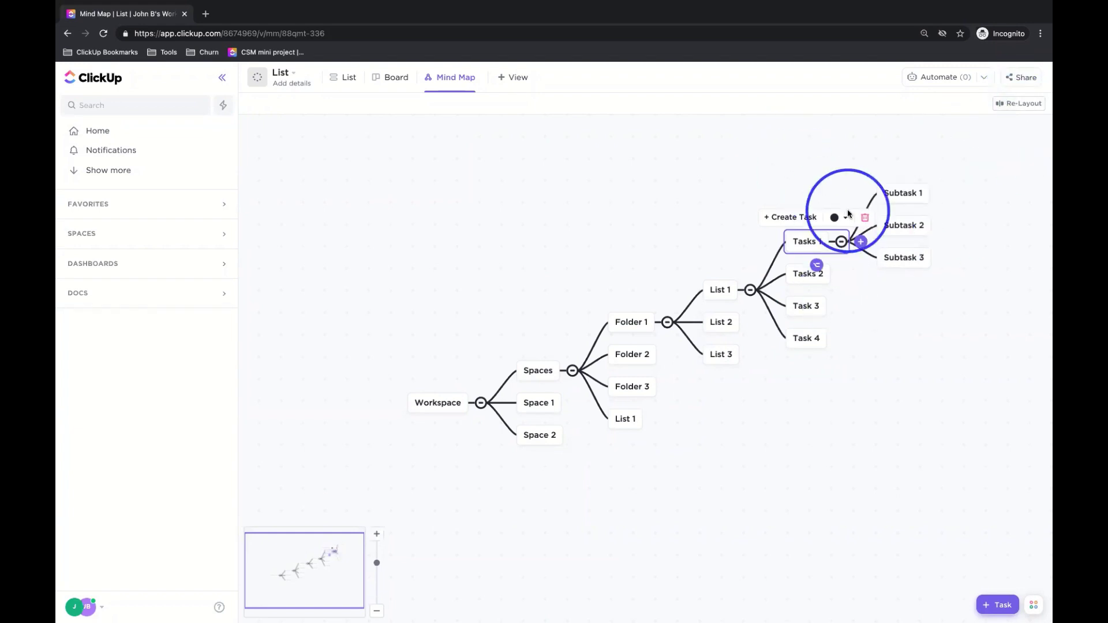
left_click(942, 345)
scroll(923, 338, "up", 1)
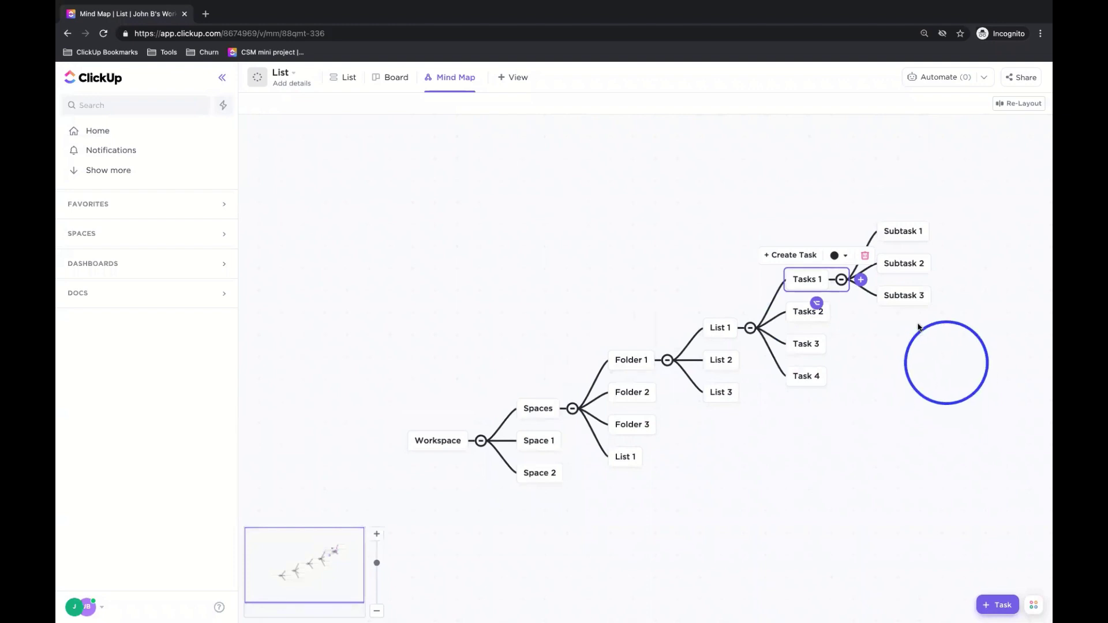
- Add a 'Nested subtask layer 1' node under Subtask 1 and re-layout the map
left_click(941, 231)
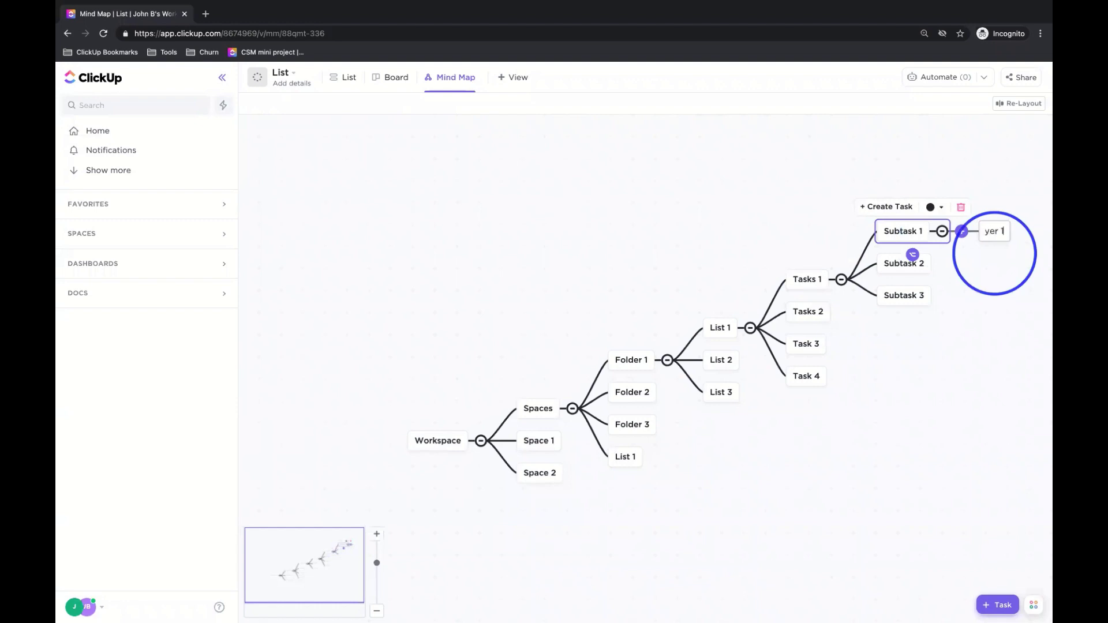
key("Return")
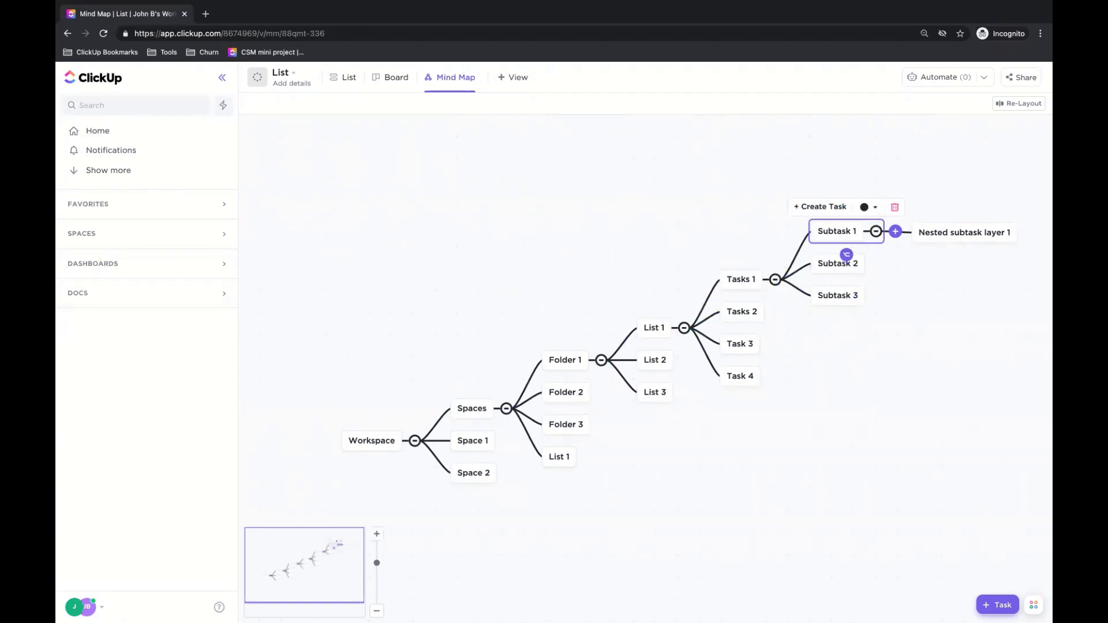
left_click(1012, 105)
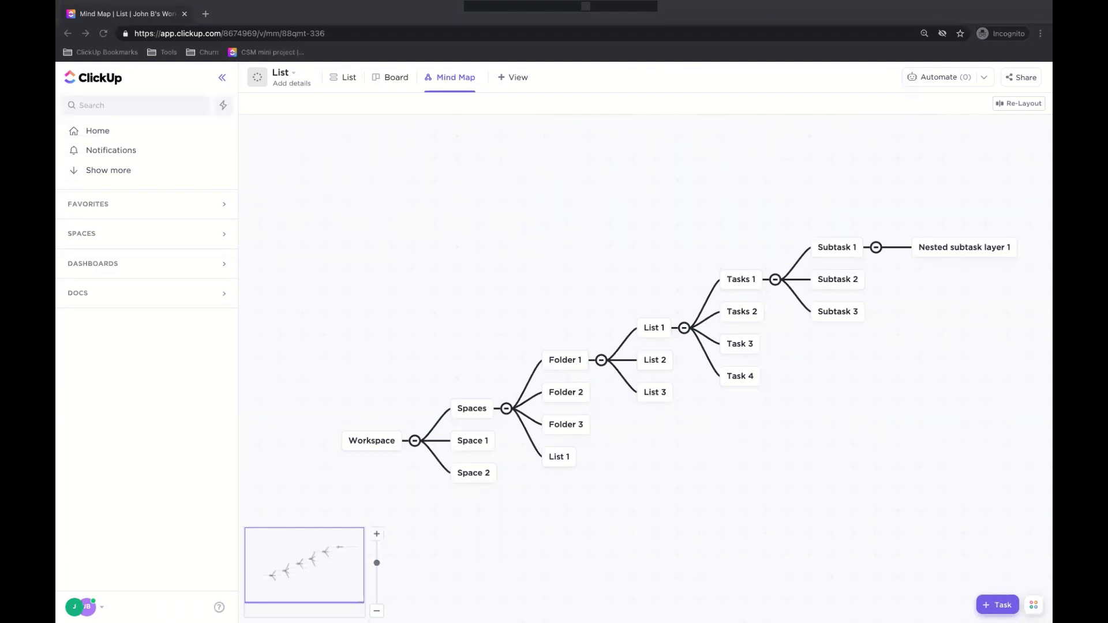
- Expand SPACES in the sidebar, then open the Space and its List in the mind map
left_click(228, 321)
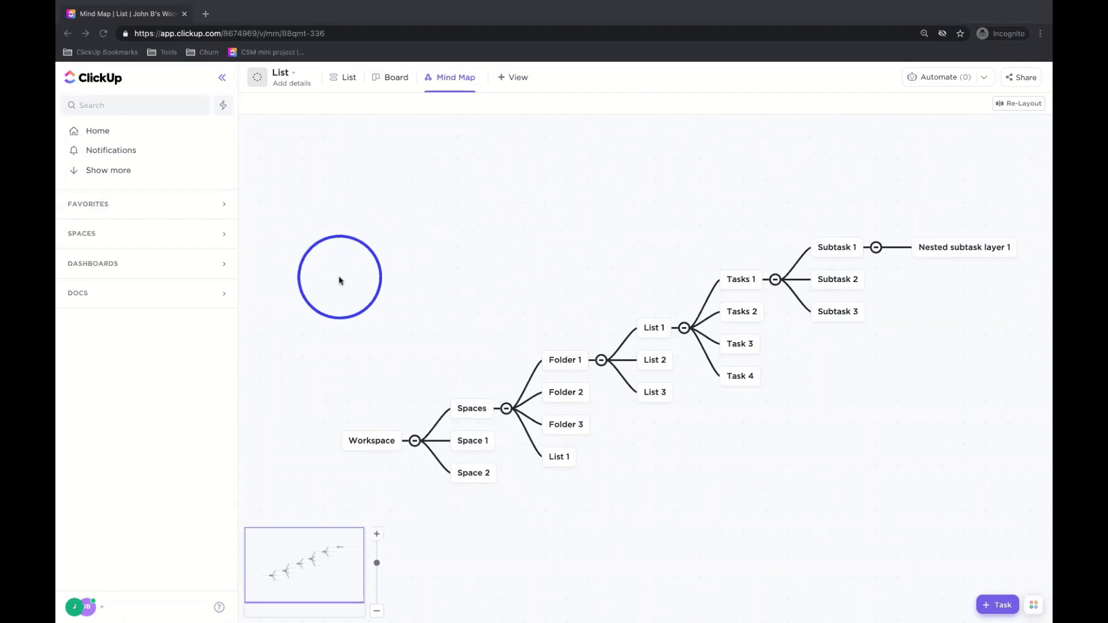
left_click(94, 239)
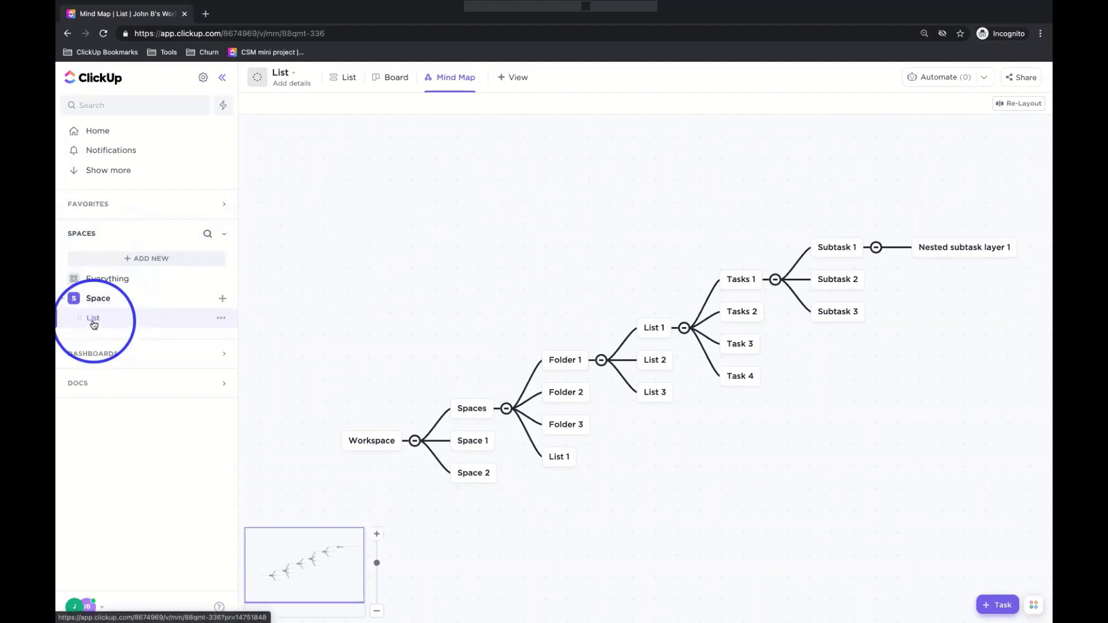
left_click(98, 299)
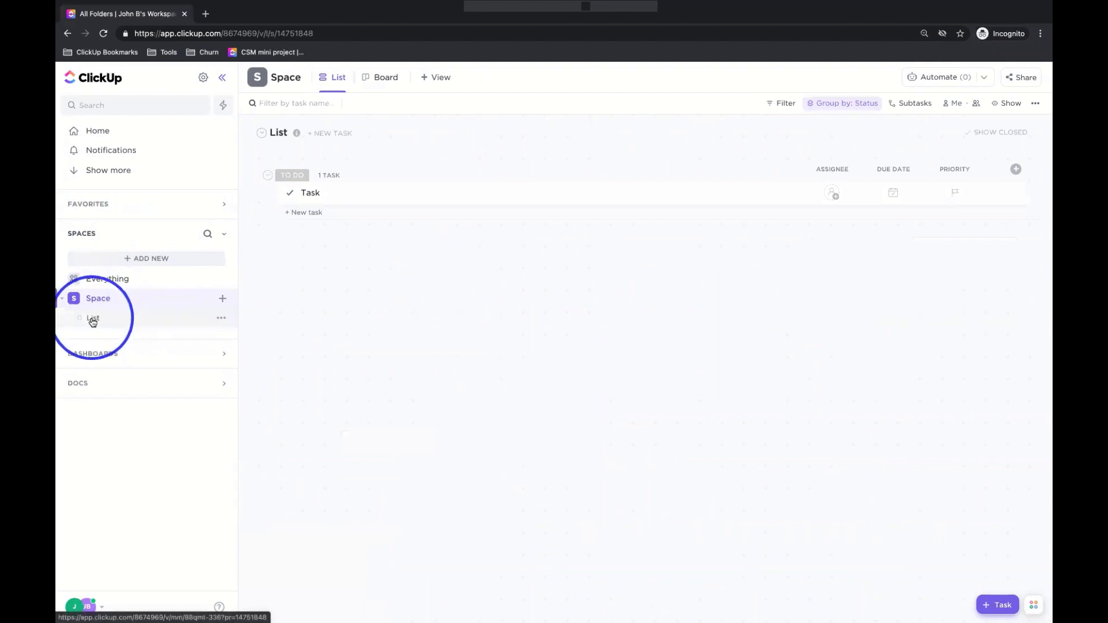
left_click(94, 321)
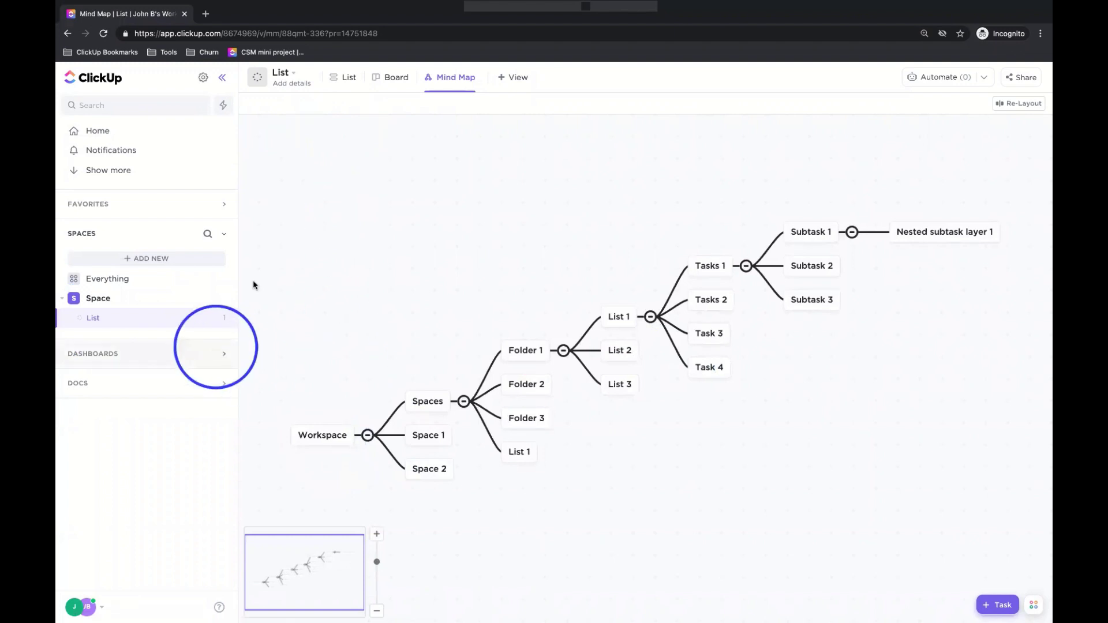
- Switch the List to List view to see its single 'Task' item
left_click(345, 77)
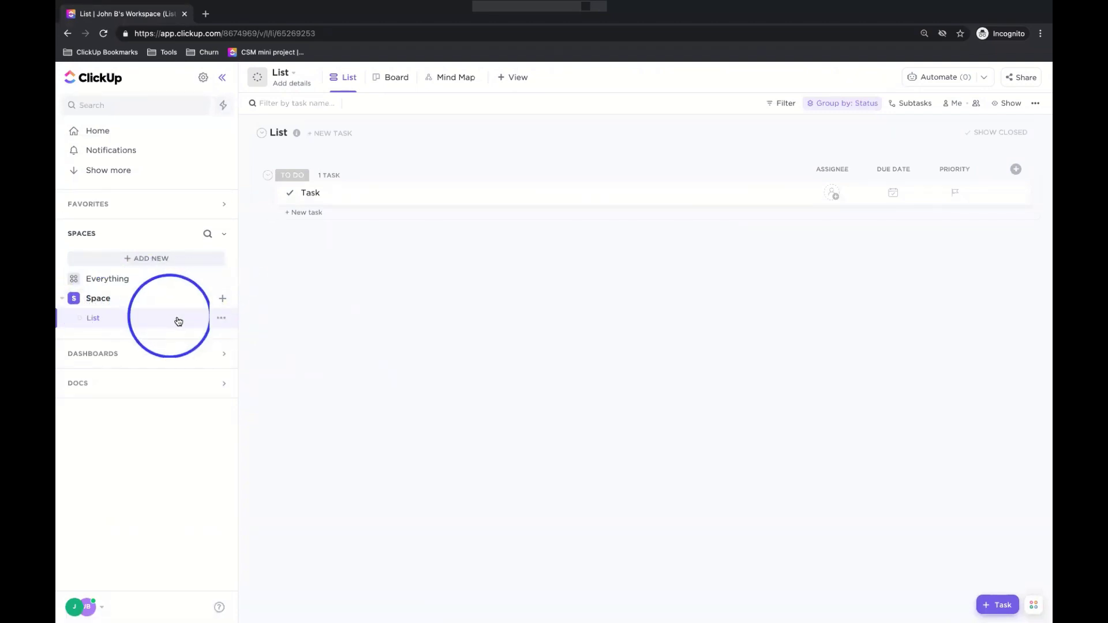
left_click(224, 299)
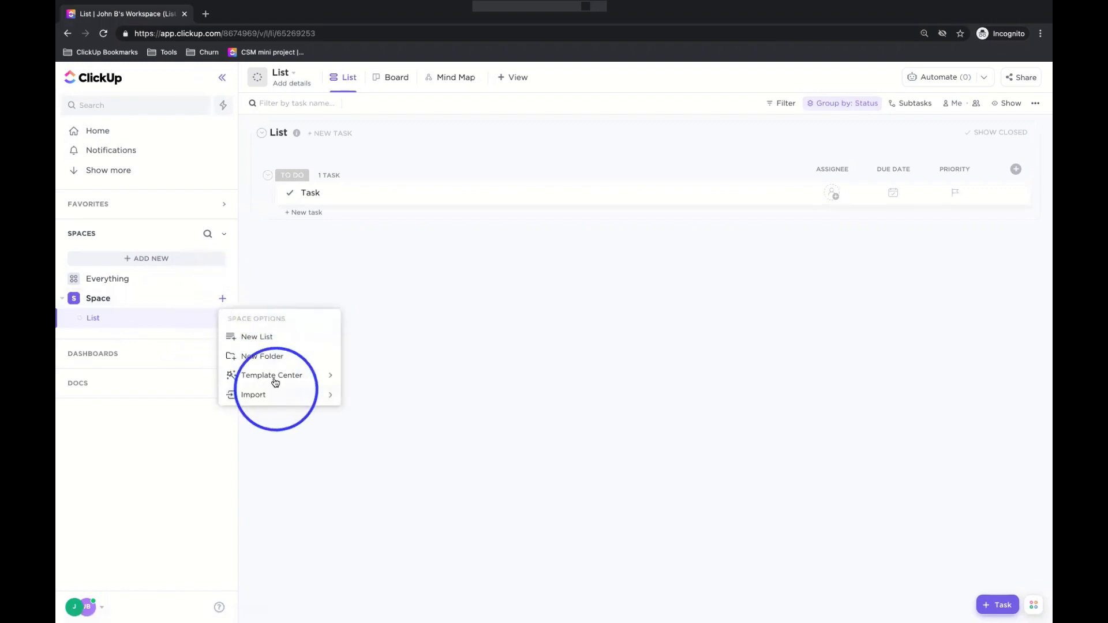
left_click(292, 381)
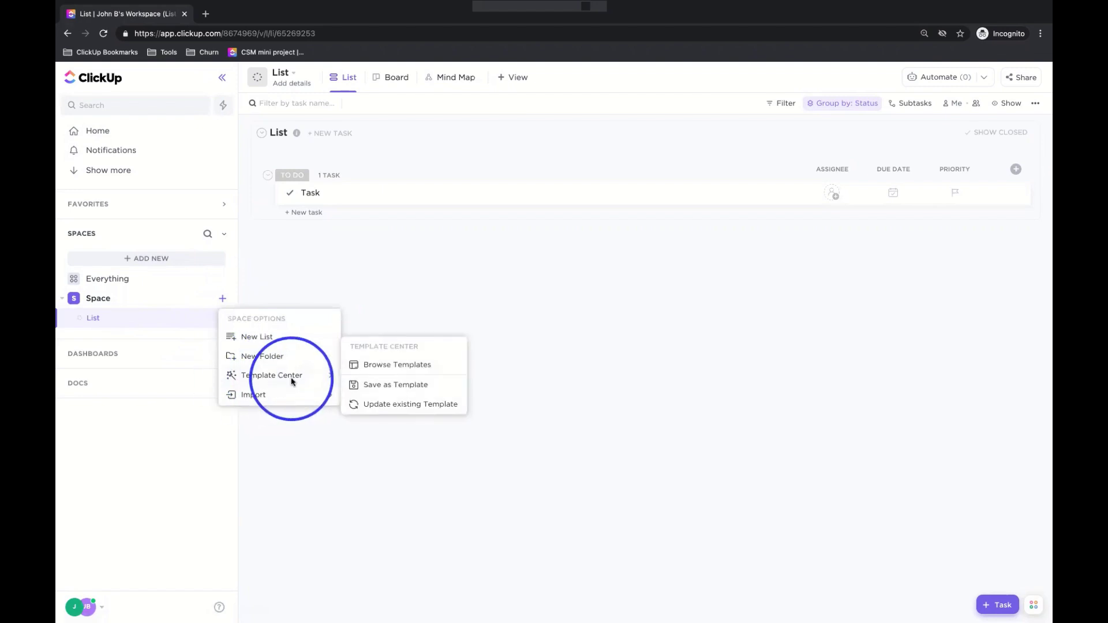
left_click(389, 370)
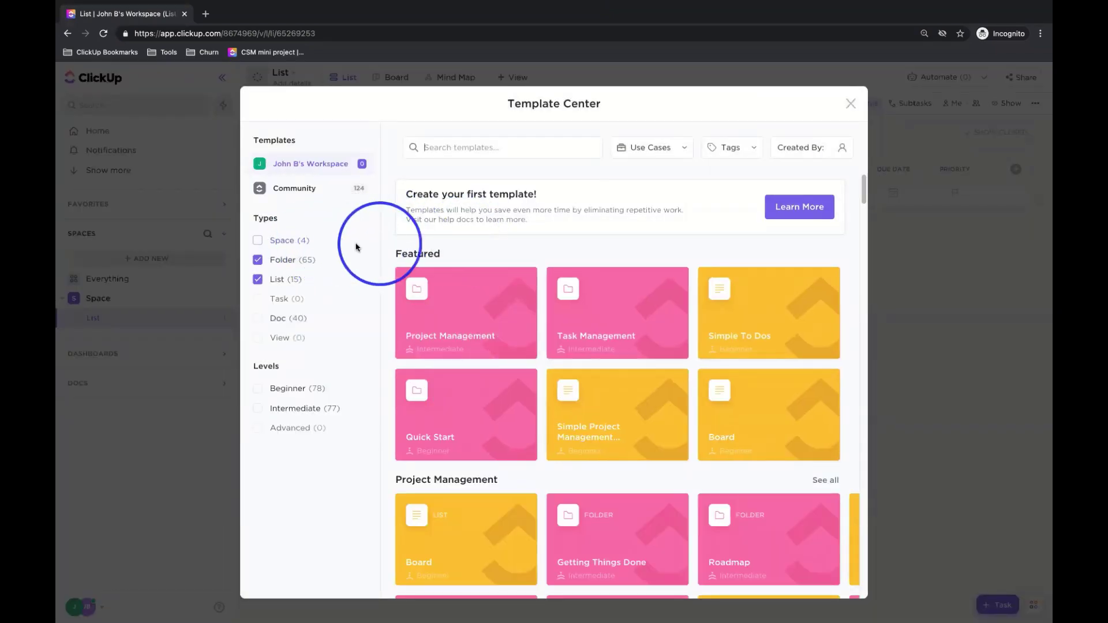
left_click(305, 195)
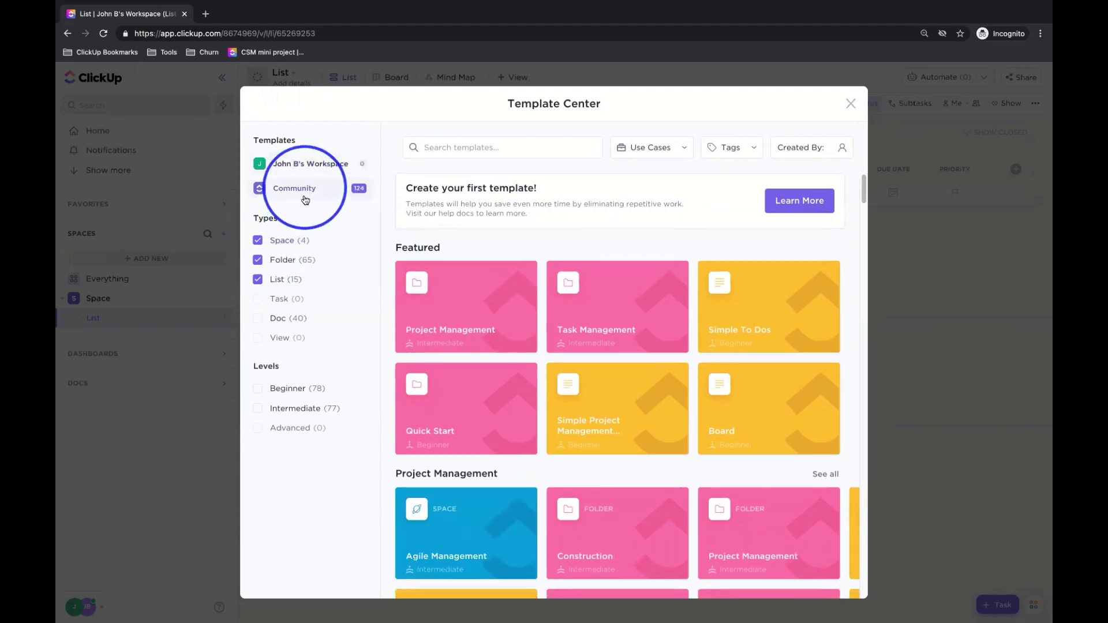
left_click(258, 319)
mouse_move(509, 291)
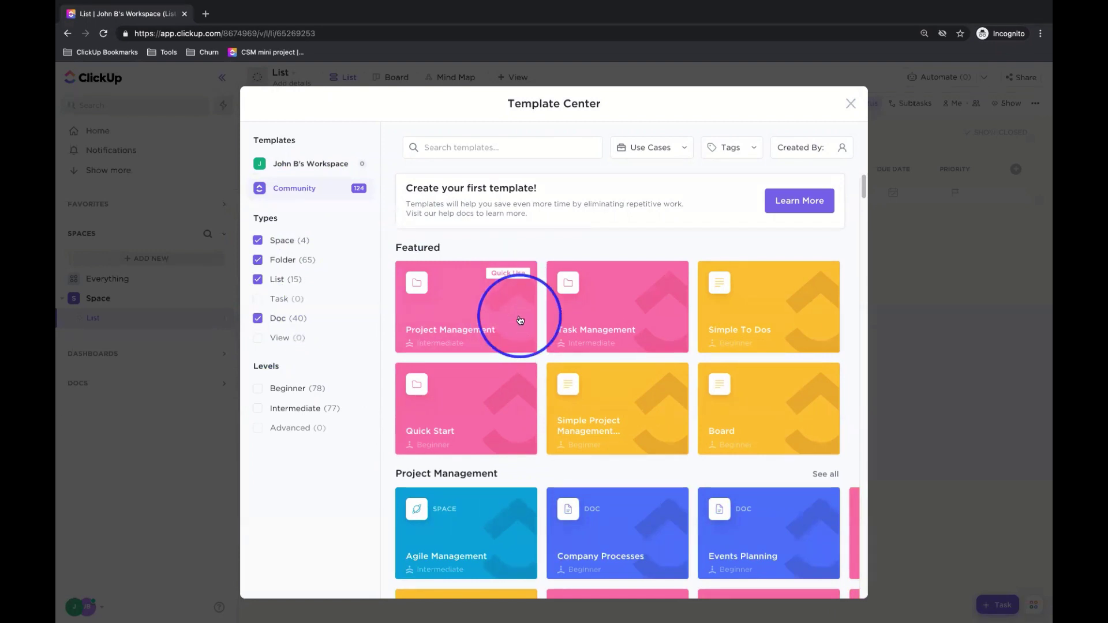
scroll(516, 321, "down", 1)
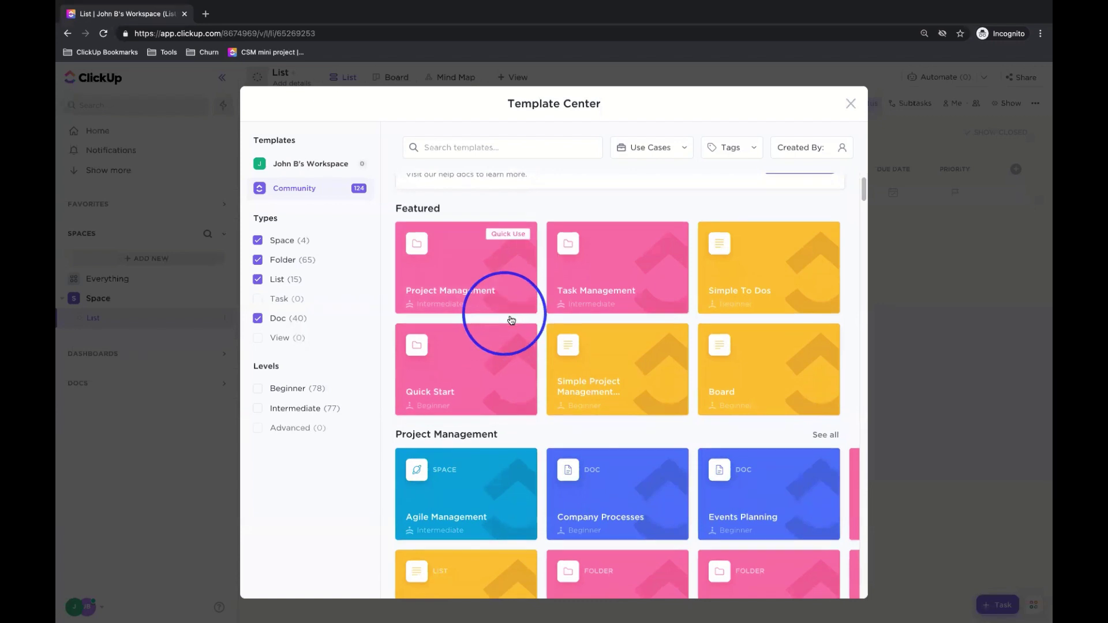
scroll(511, 321, "down", 7)
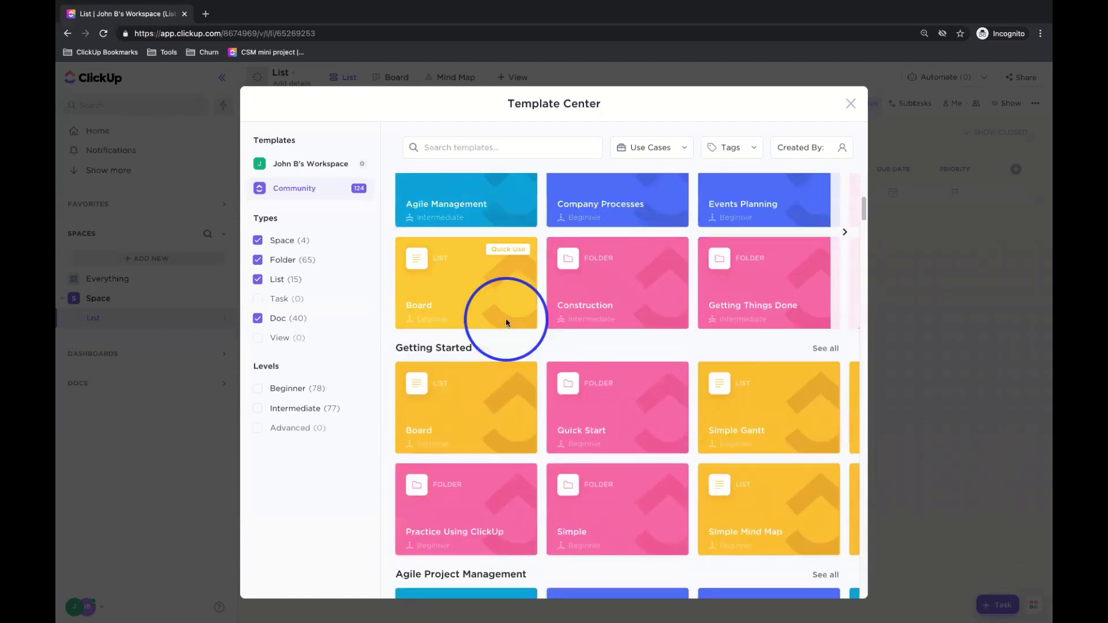
scroll(510, 321, "down", 5)
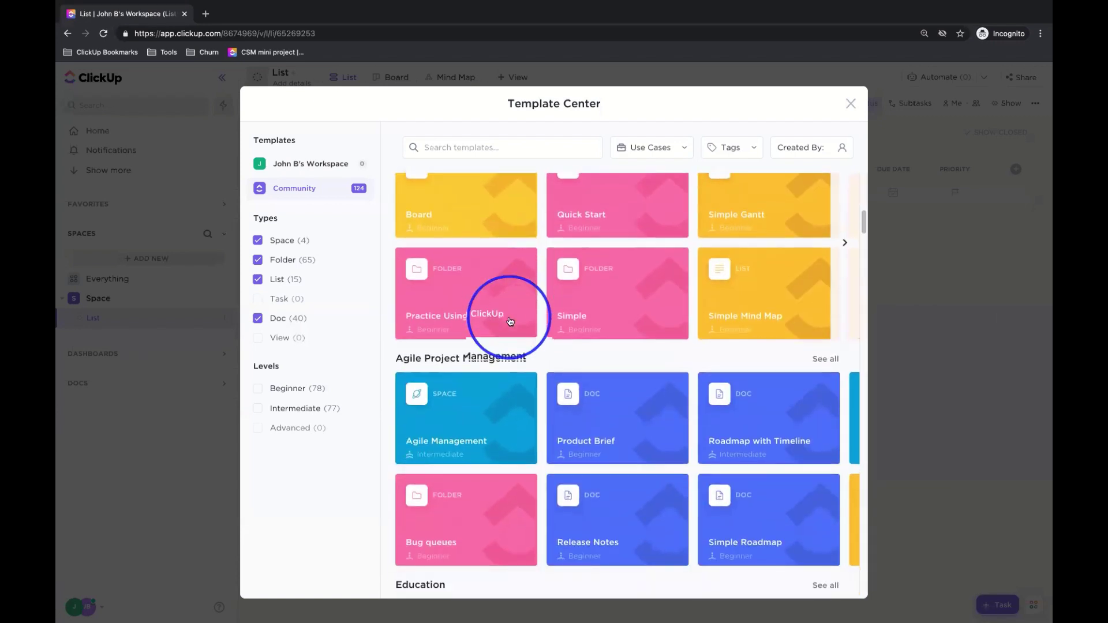
scroll(510, 321, "down", 3)
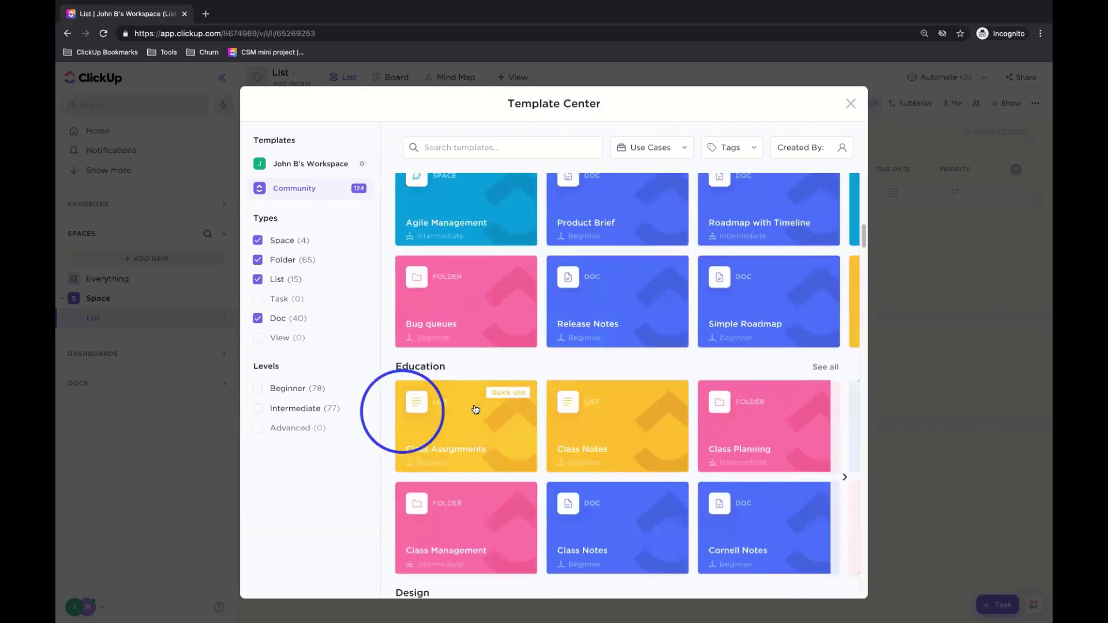
scroll(556, 432, "down", 8)
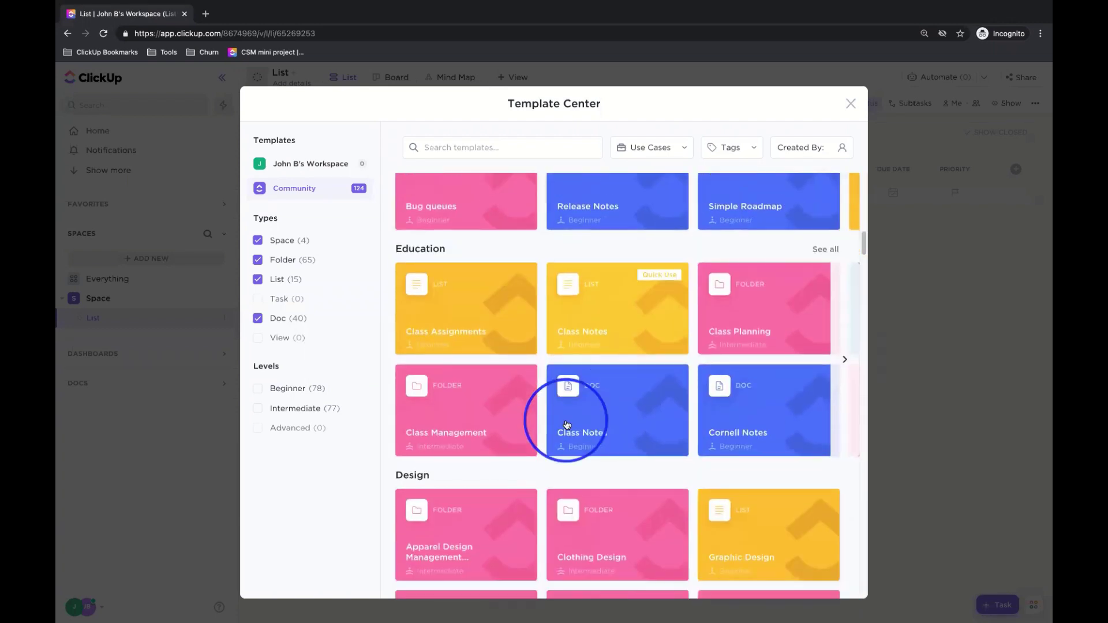
scroll(584, 436, "down", 10)
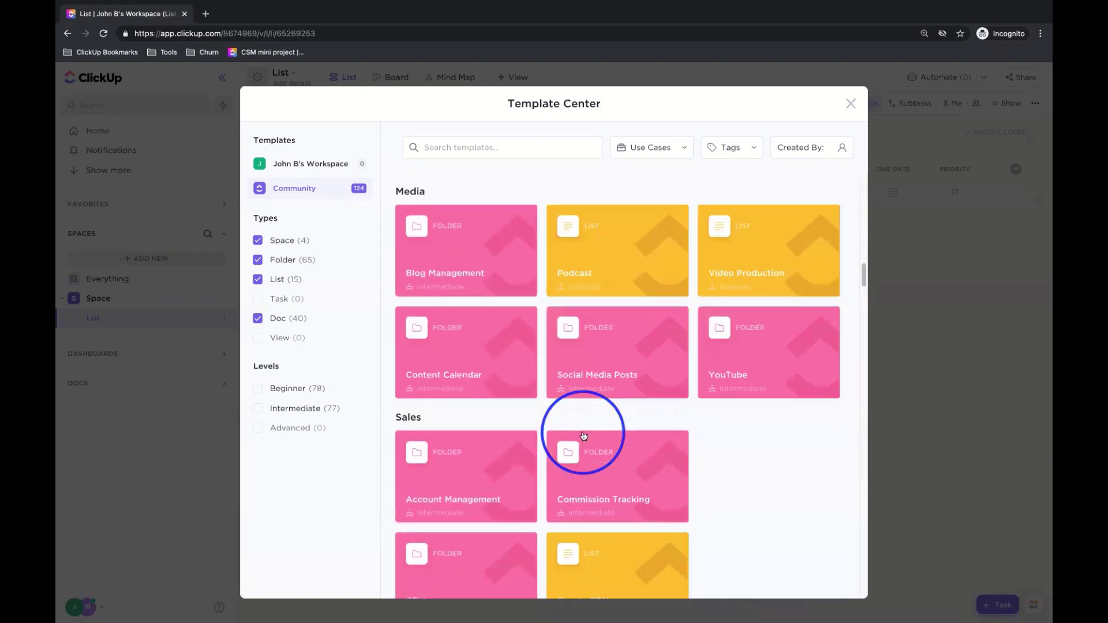
scroll(584, 436, "down", 4)
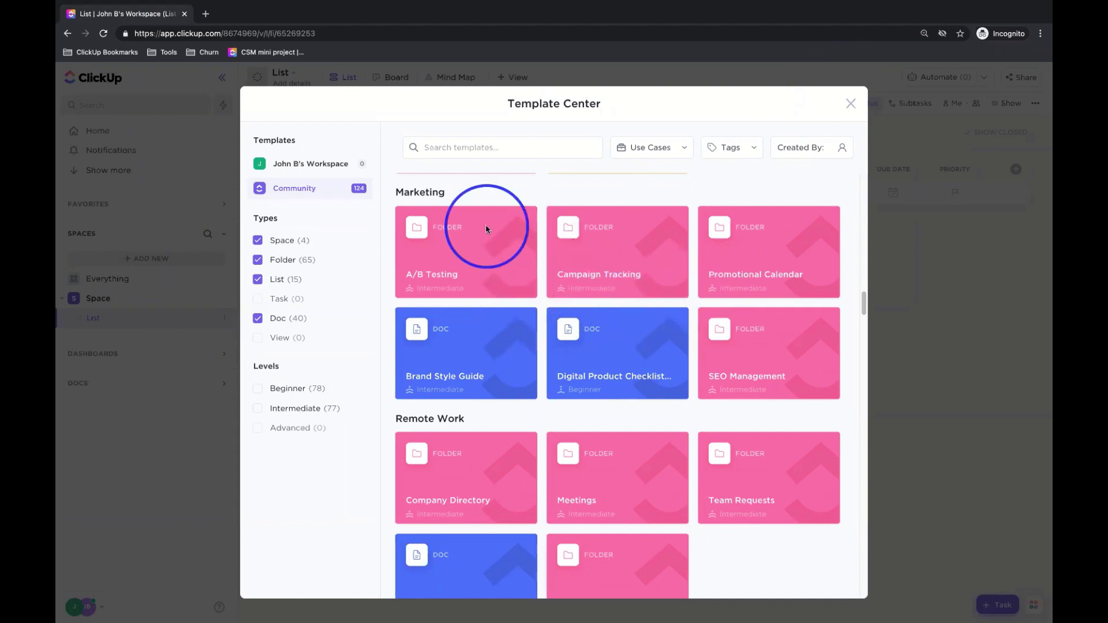
- Search the templates for 'crm' and browse the results
left_click(441, 147)
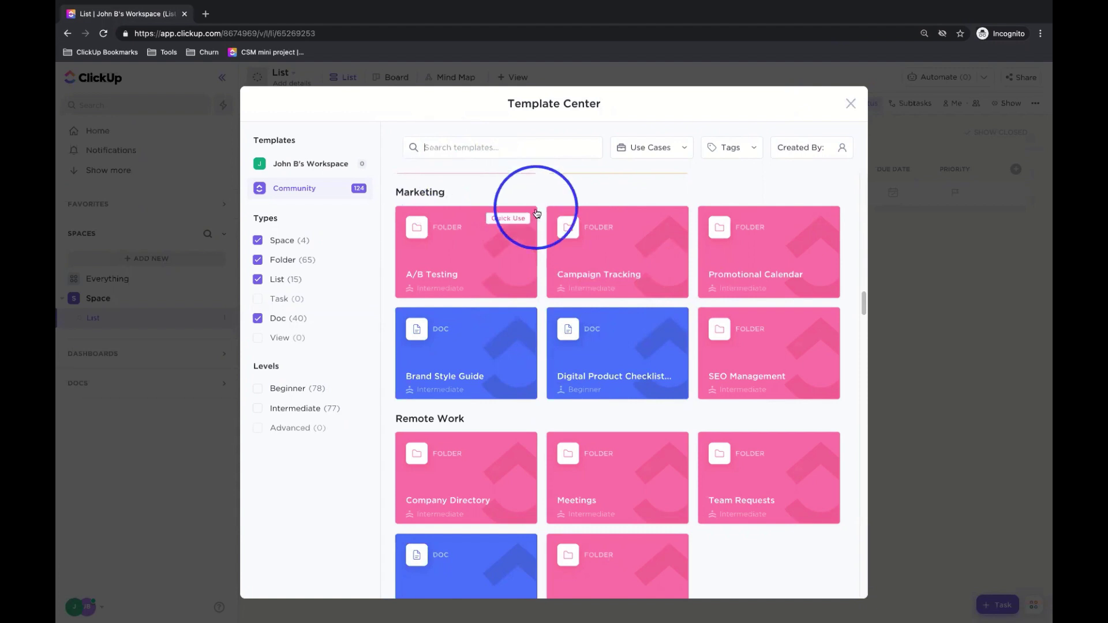
type("crm")
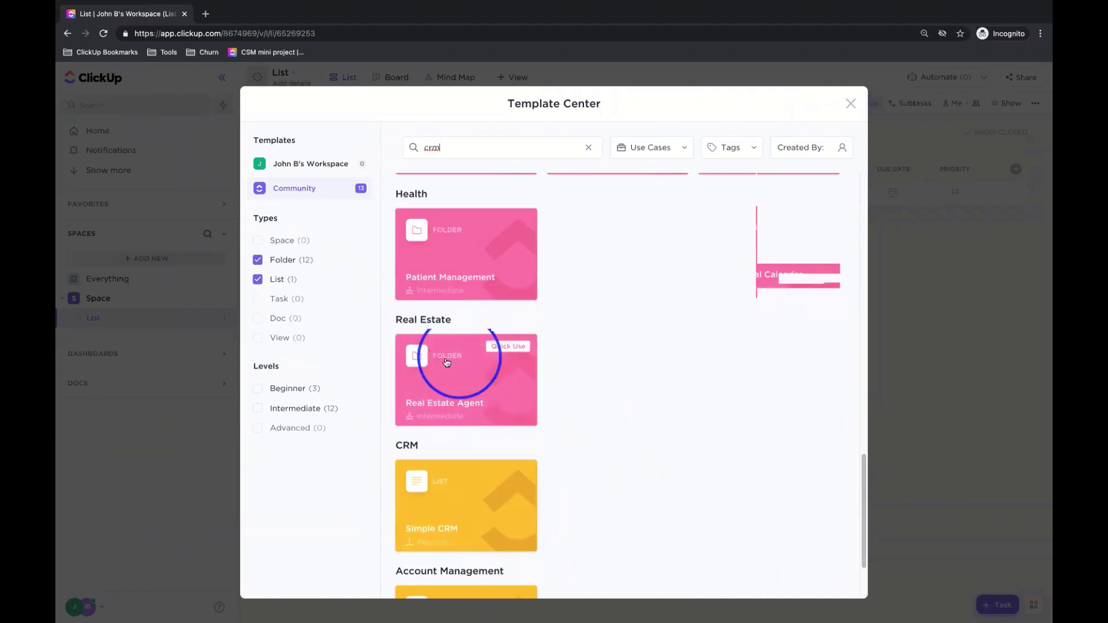
scroll(484, 373, "down", 1)
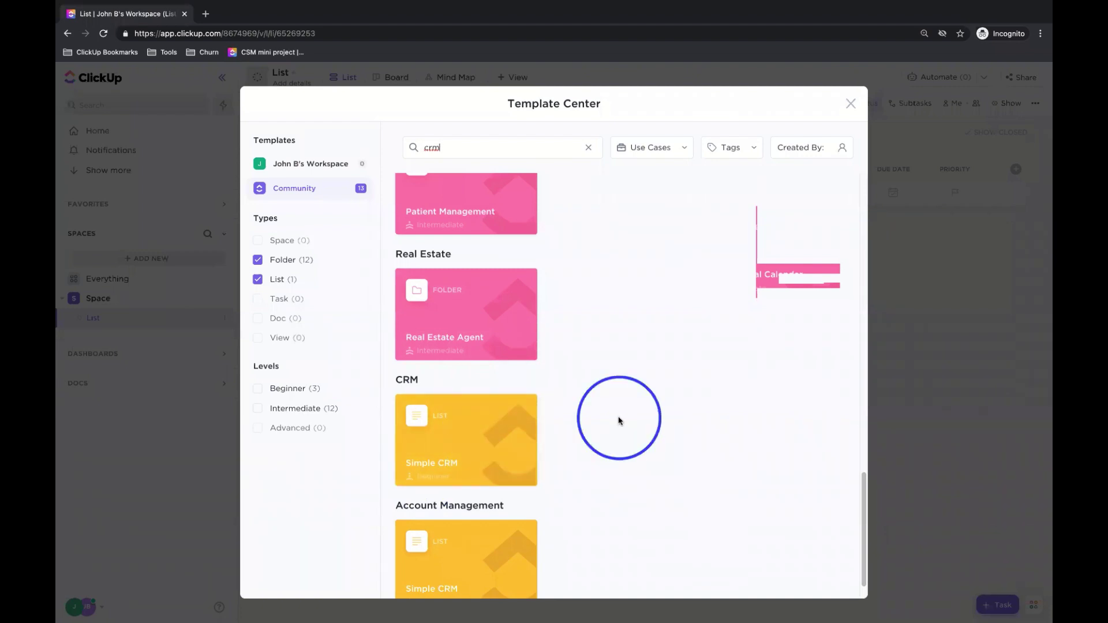
scroll(619, 420, "down", 1)
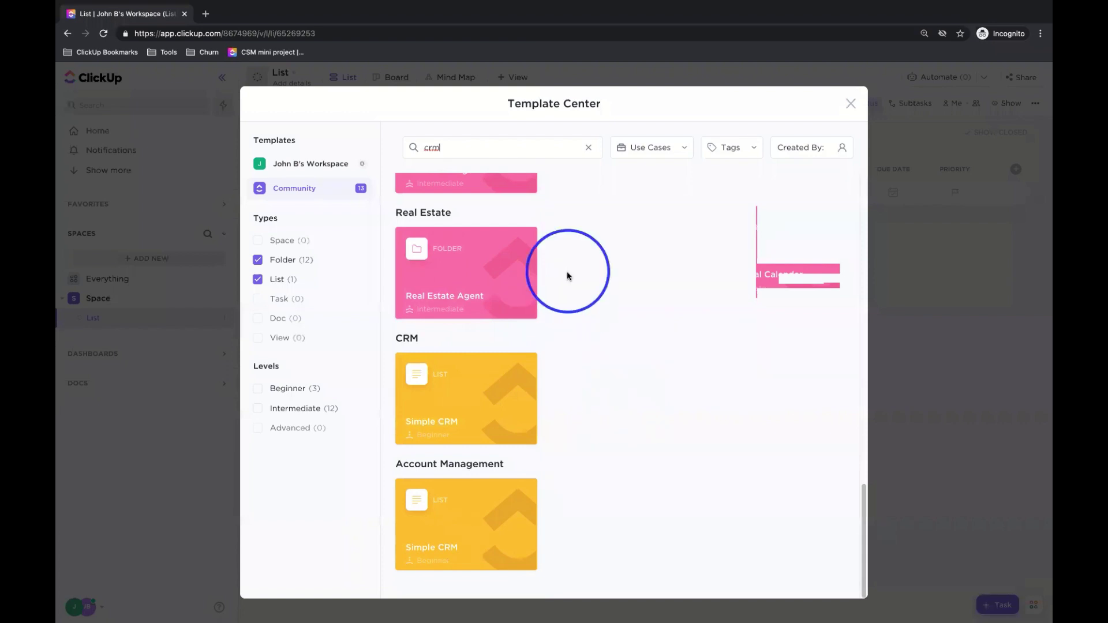
mouse_move(532, 253)
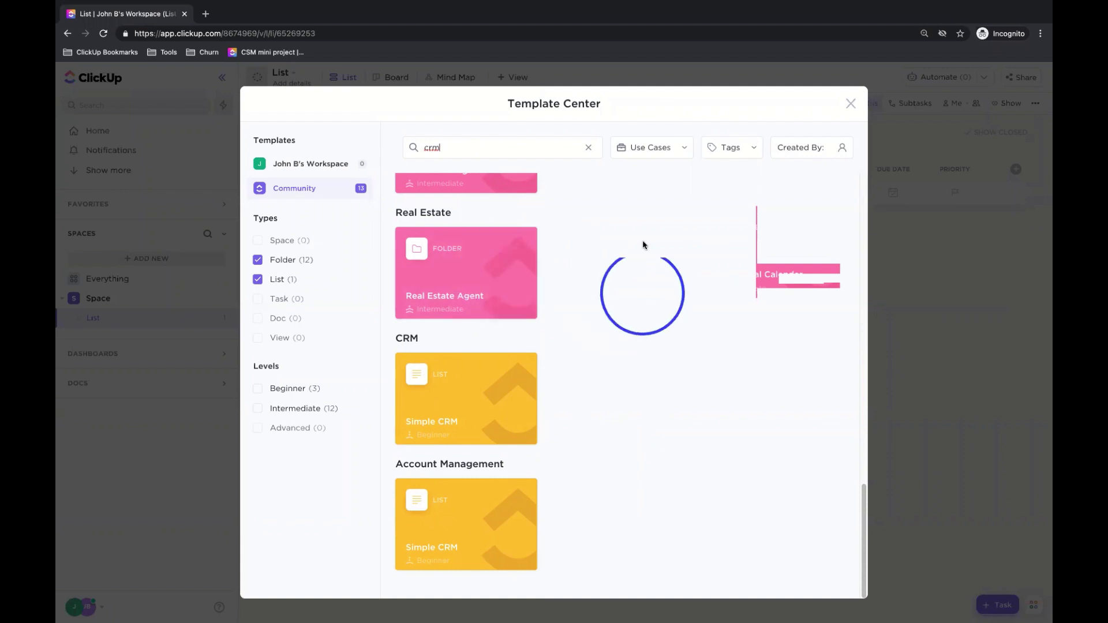
- Replace the search with 'finace', then clear the search box entirely
double_click(465, 149)
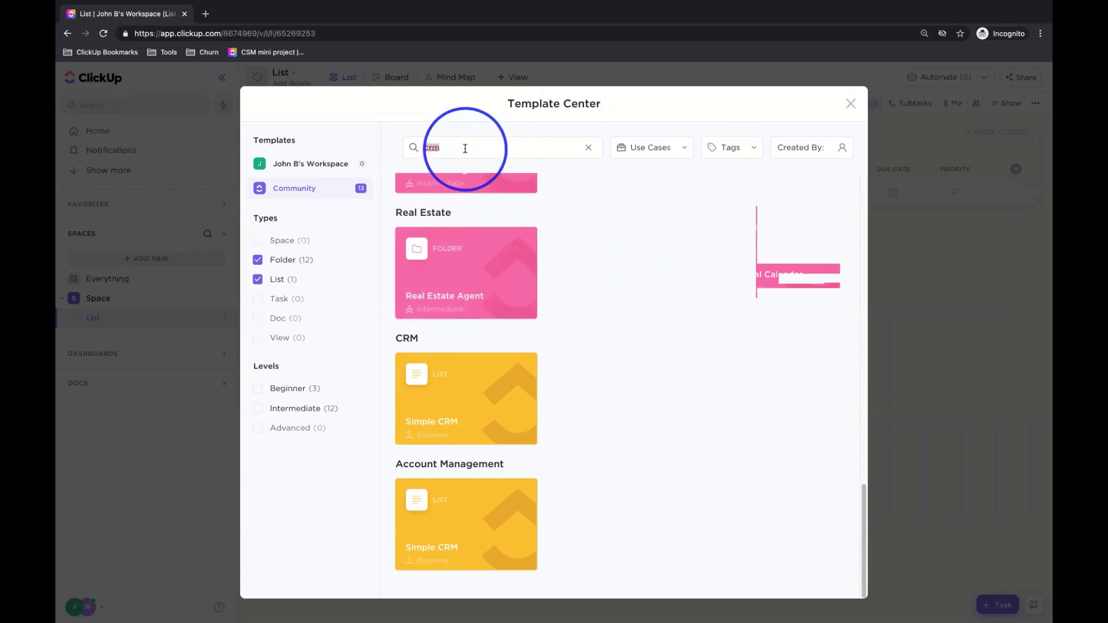
key("BackSpace")
type("finace")
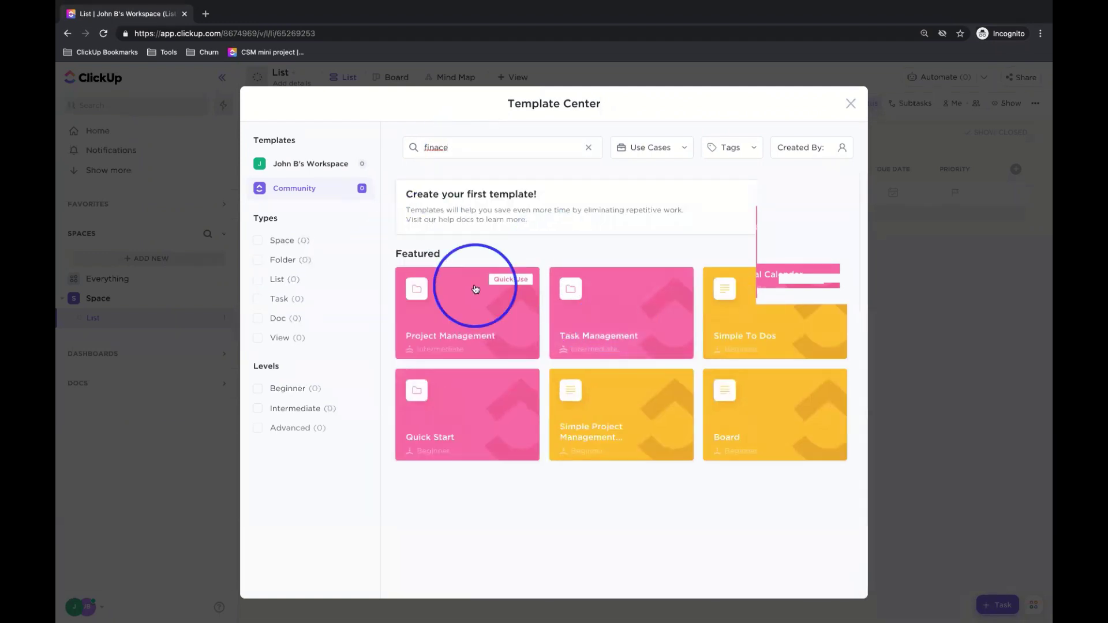
double_click(482, 145)
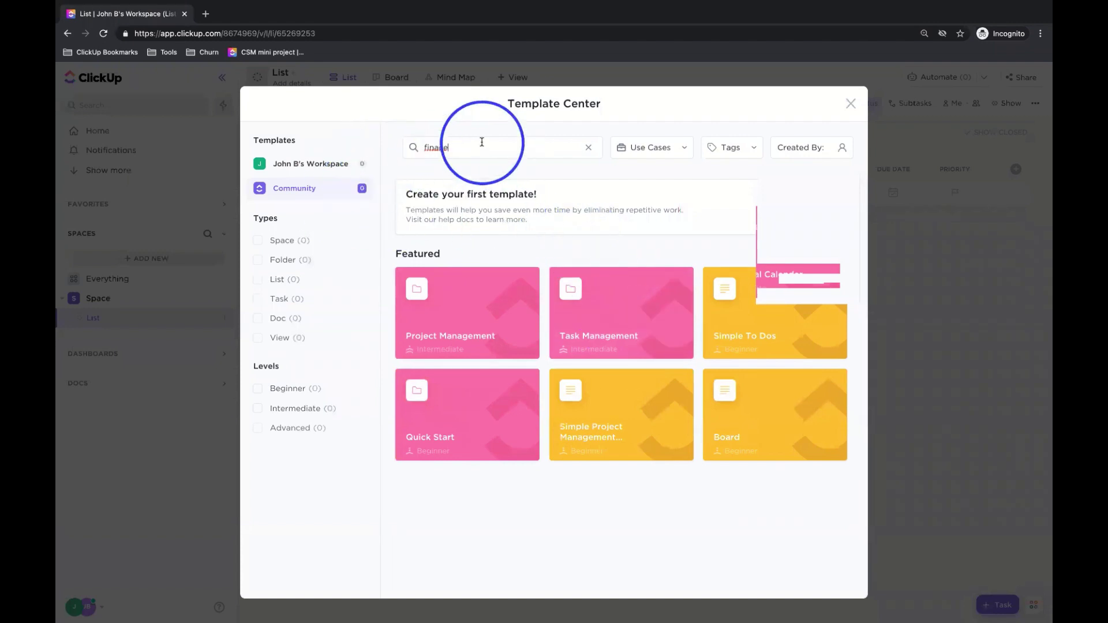
key("BackSpace")
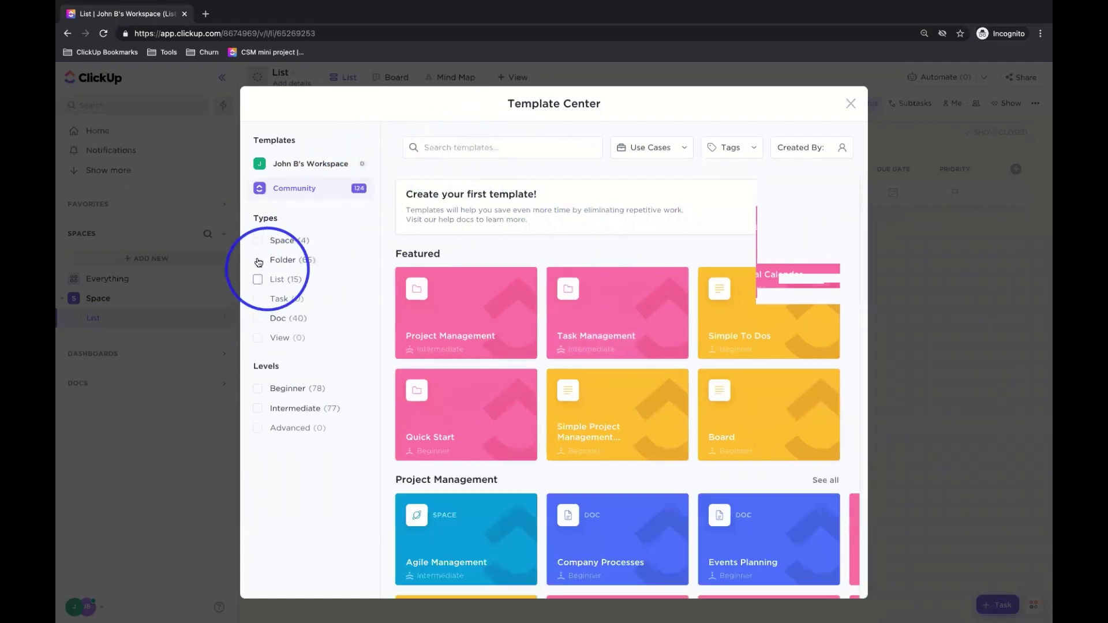
- Filter templates to the Folder type and scroll down to the Finance group
left_click(258, 260)
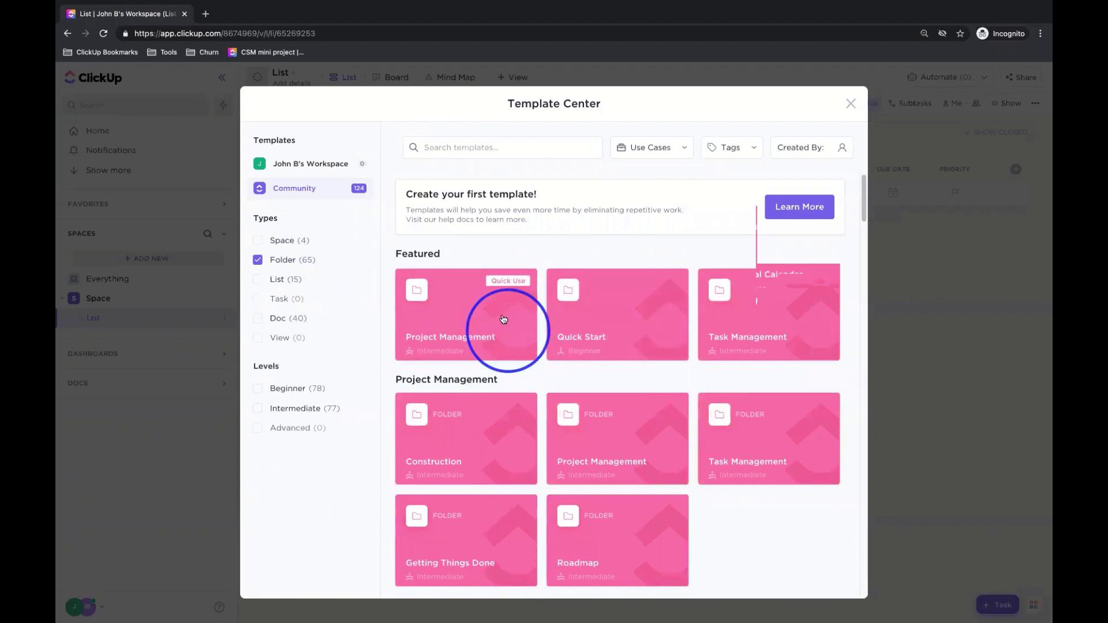
scroll(503, 317, "down", 1)
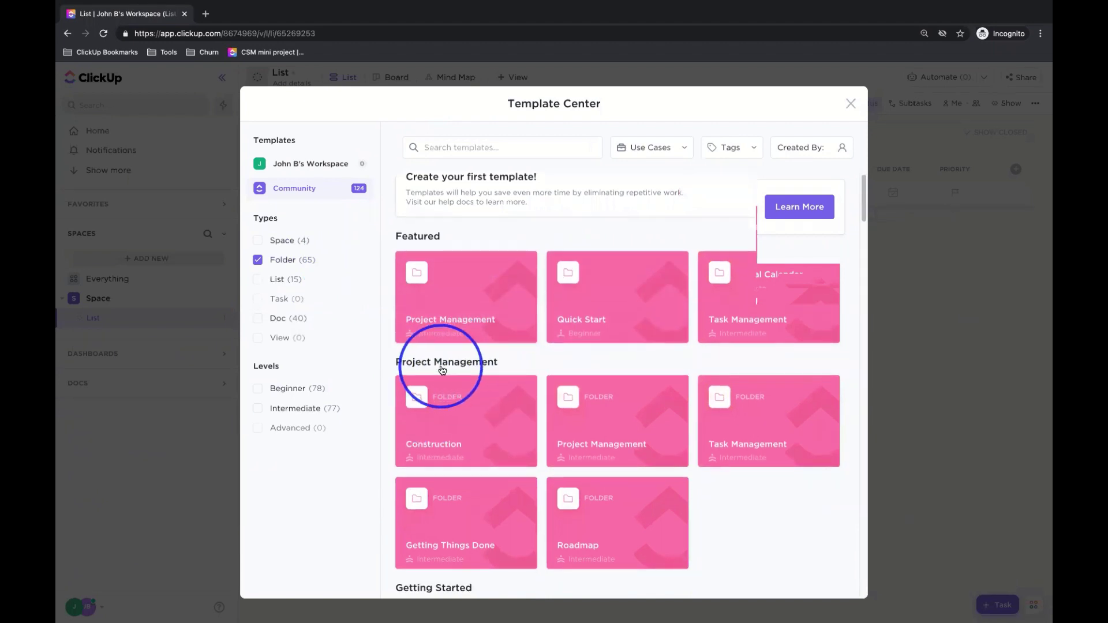
scroll(456, 370, "down", 1)
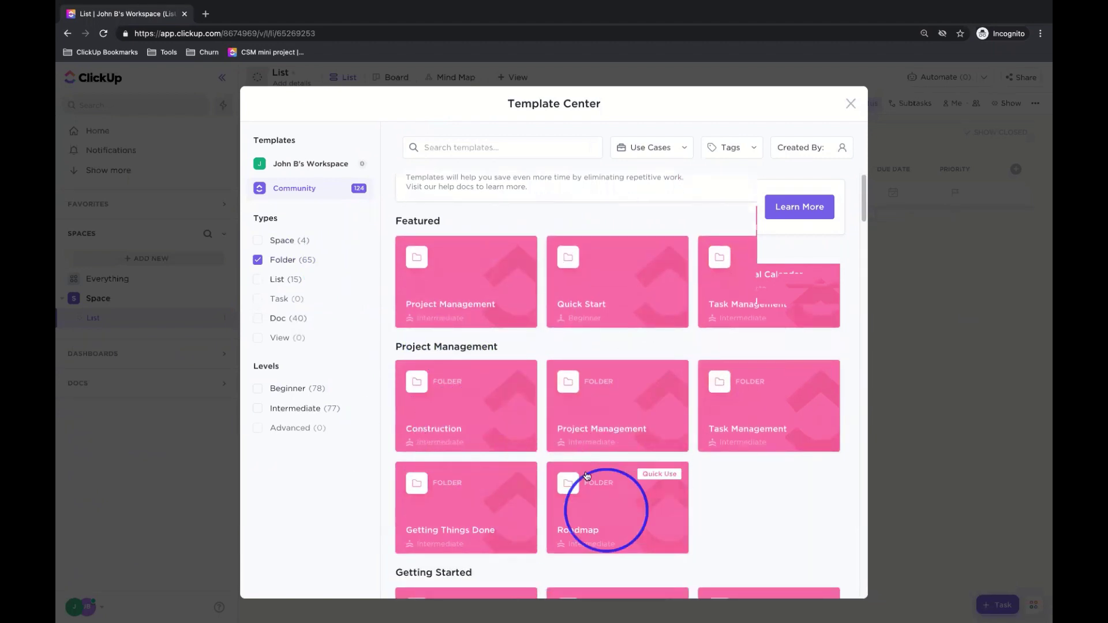
scroll(583, 479, "down", 5)
scroll(575, 457, "down", 7)
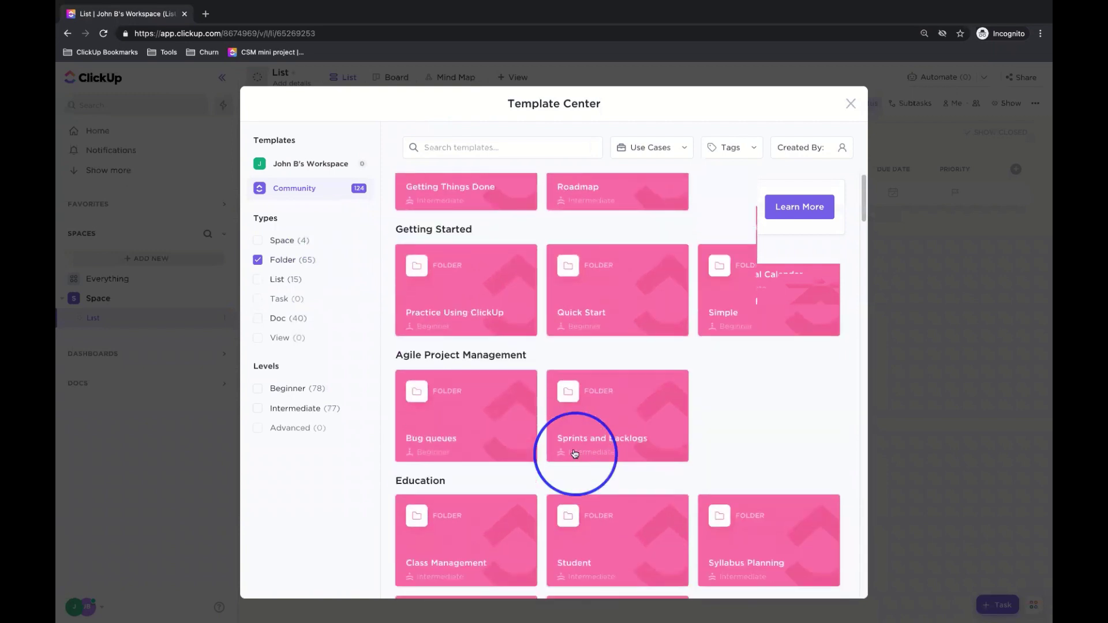
scroll(560, 423, "down", 3)
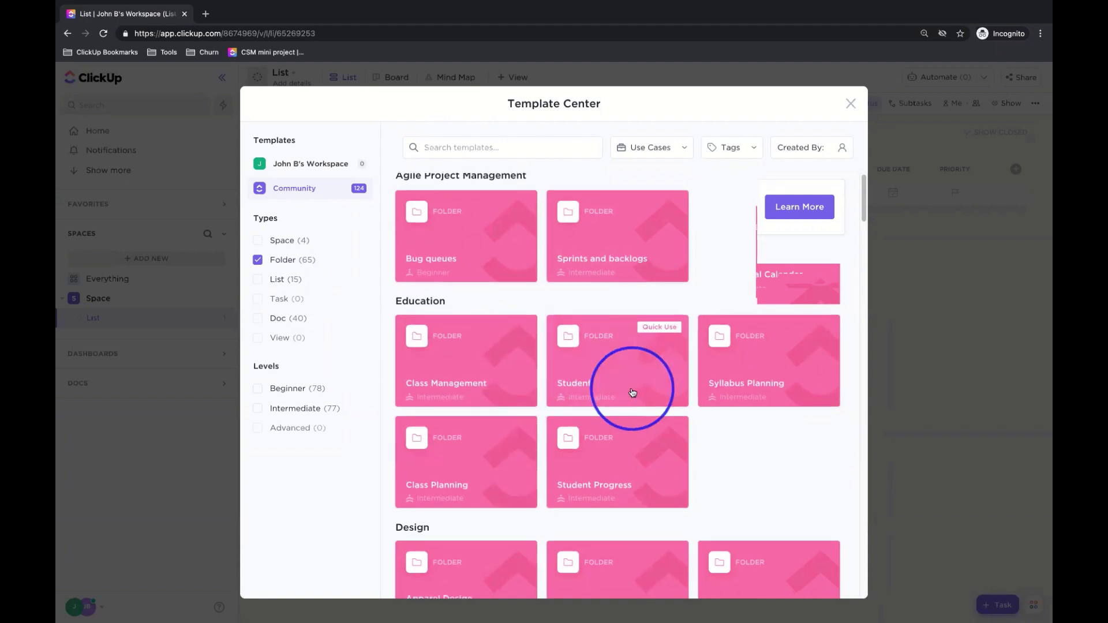
scroll(630, 388, "down", 1)
scroll(633, 392, "down", 12)
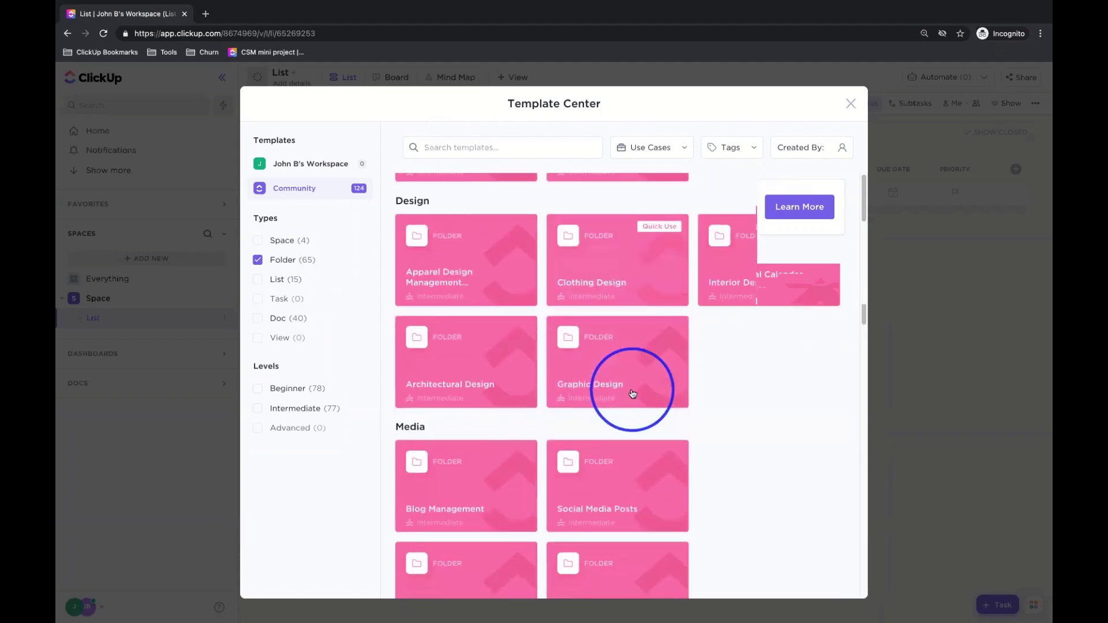
scroll(632, 393, "down", 5)
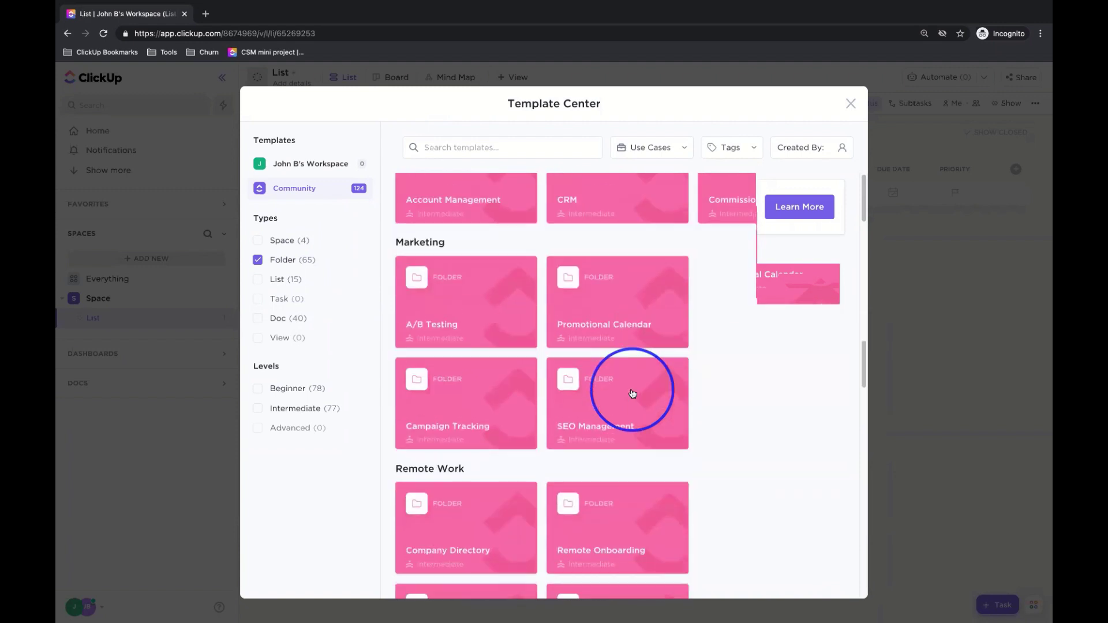
scroll(632, 394, "down", 8)
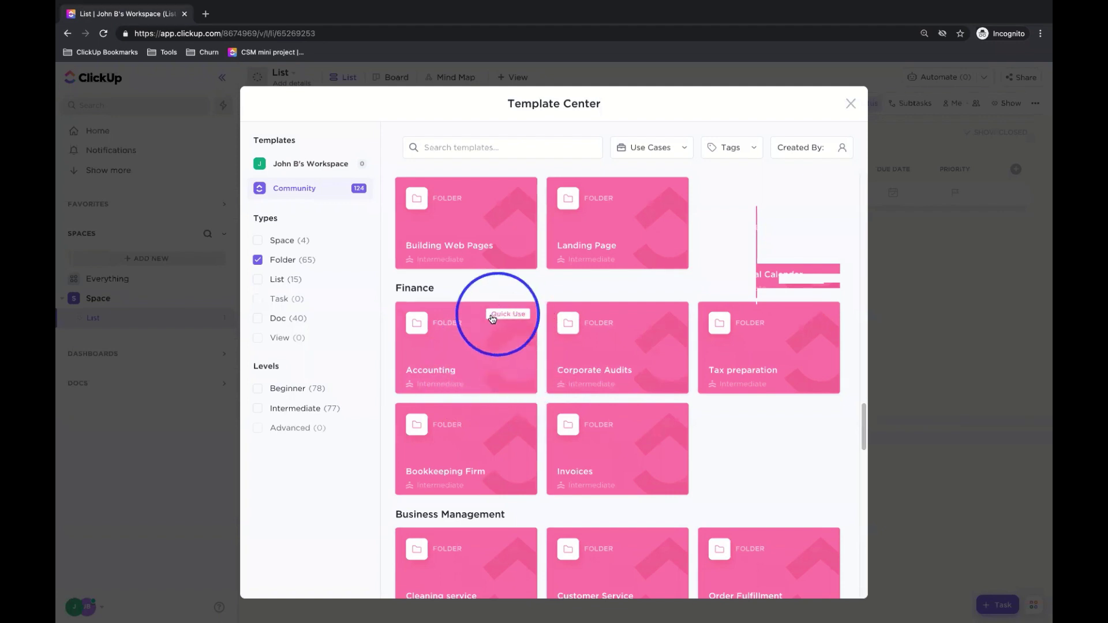
- Open the Accounting template's Use Template form and select the Folder name field
left_click(474, 329)
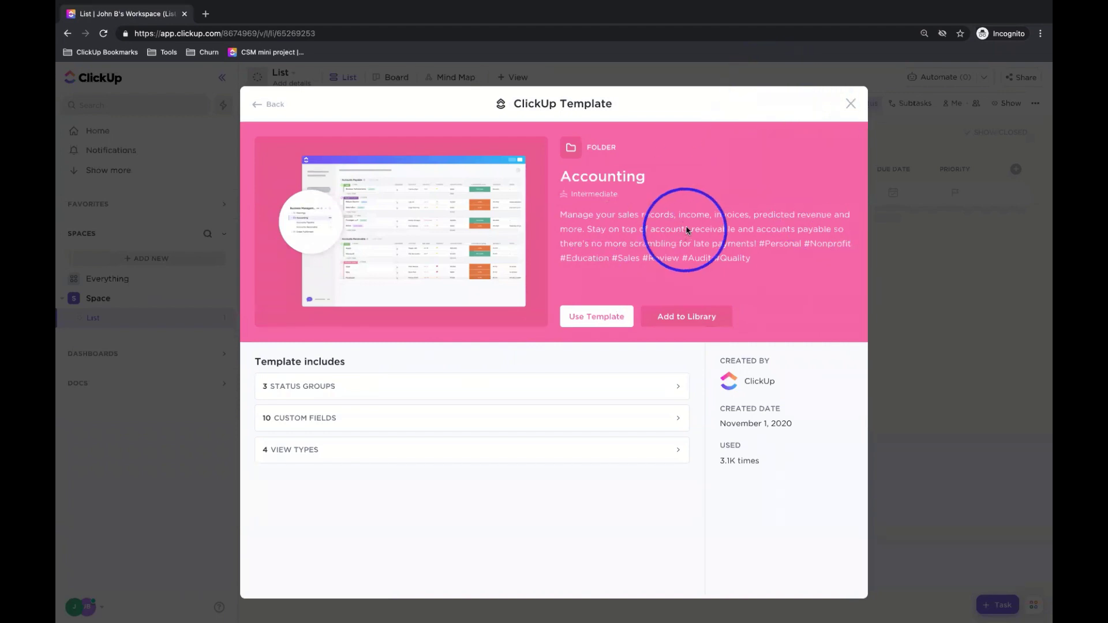
left_click(592, 323)
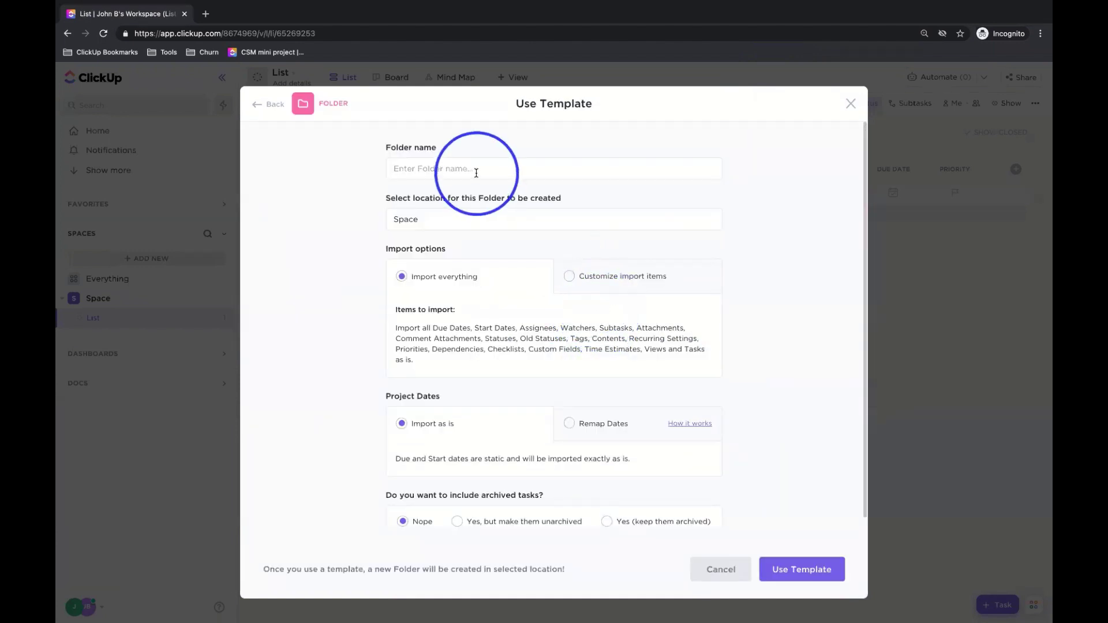
left_click(473, 172)
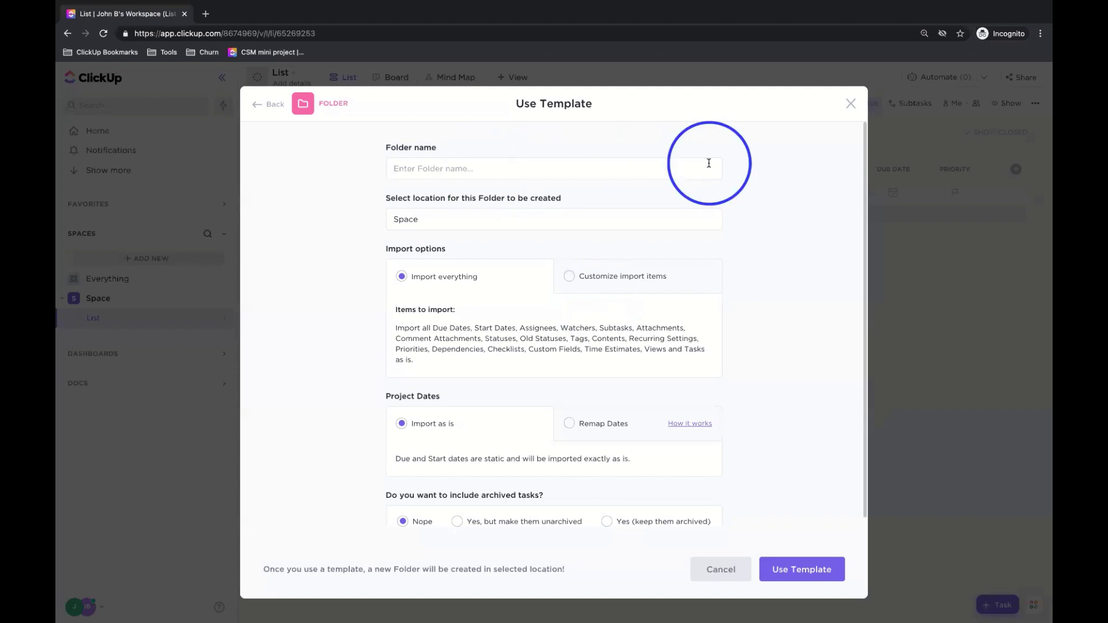
left_click(260, 106)
left_click(574, 312)
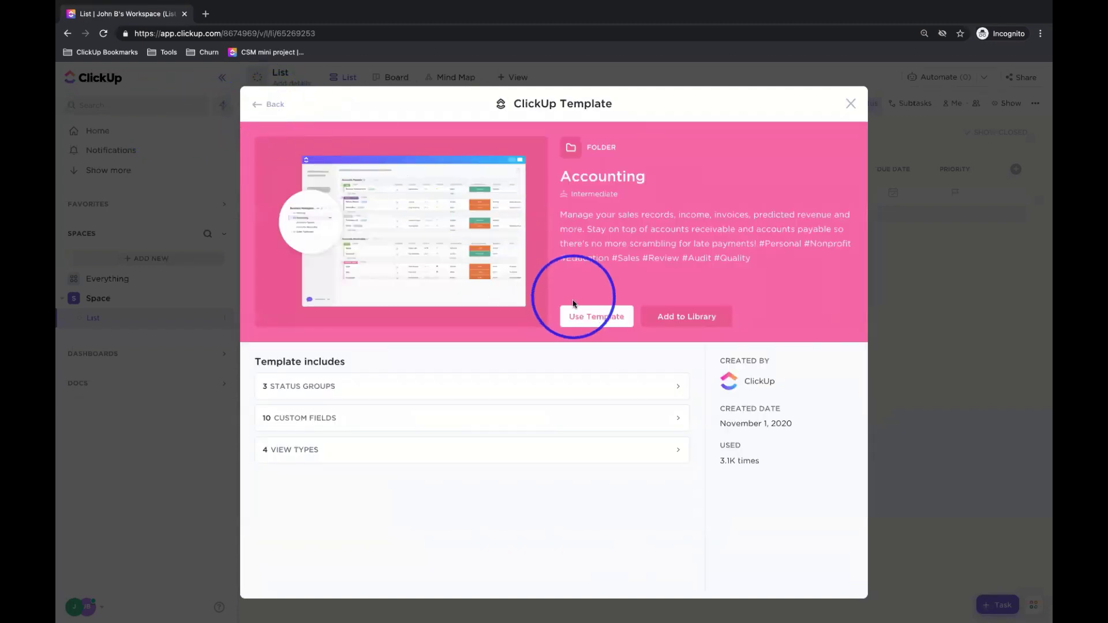
left_click(434, 168)
- Keep Space as the Accounting folder's location and import everything from the template
type("Ad")
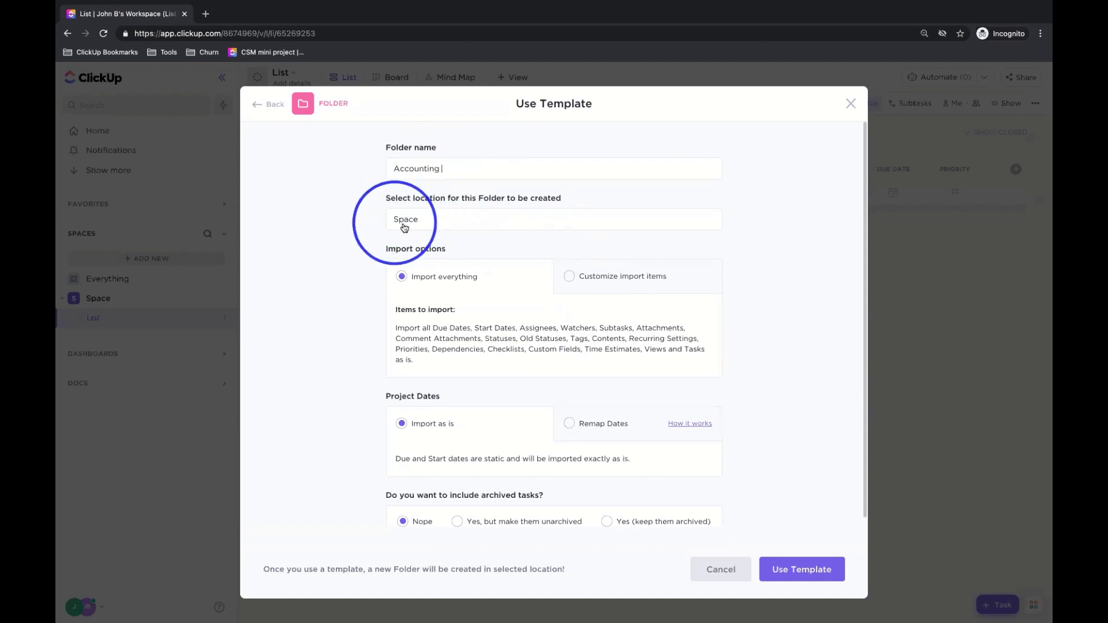
left_click(443, 225)
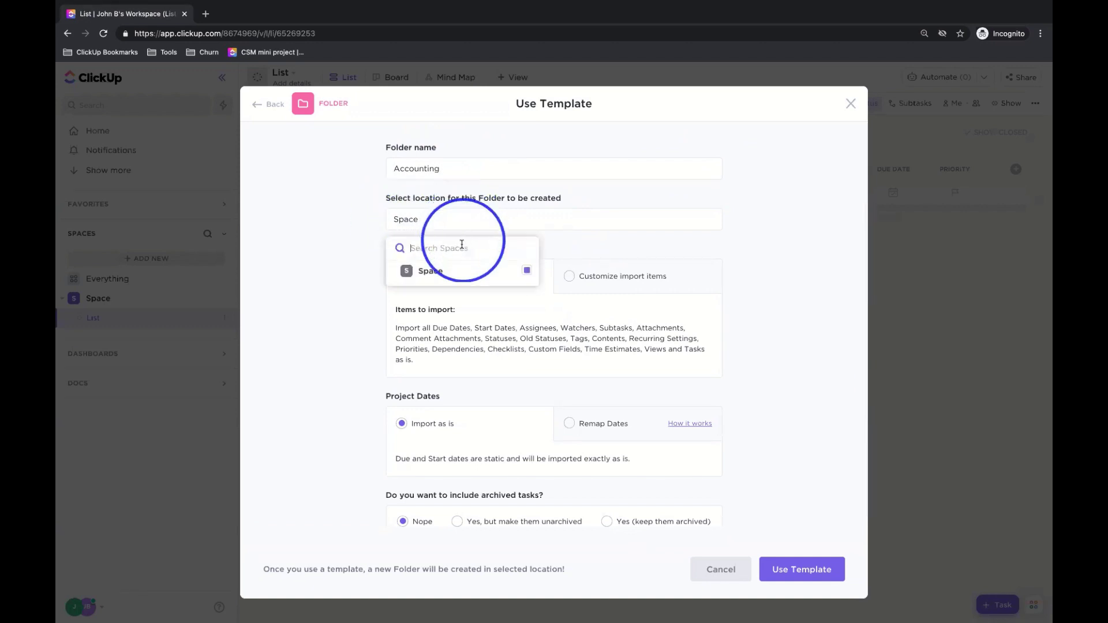
left_click(465, 222)
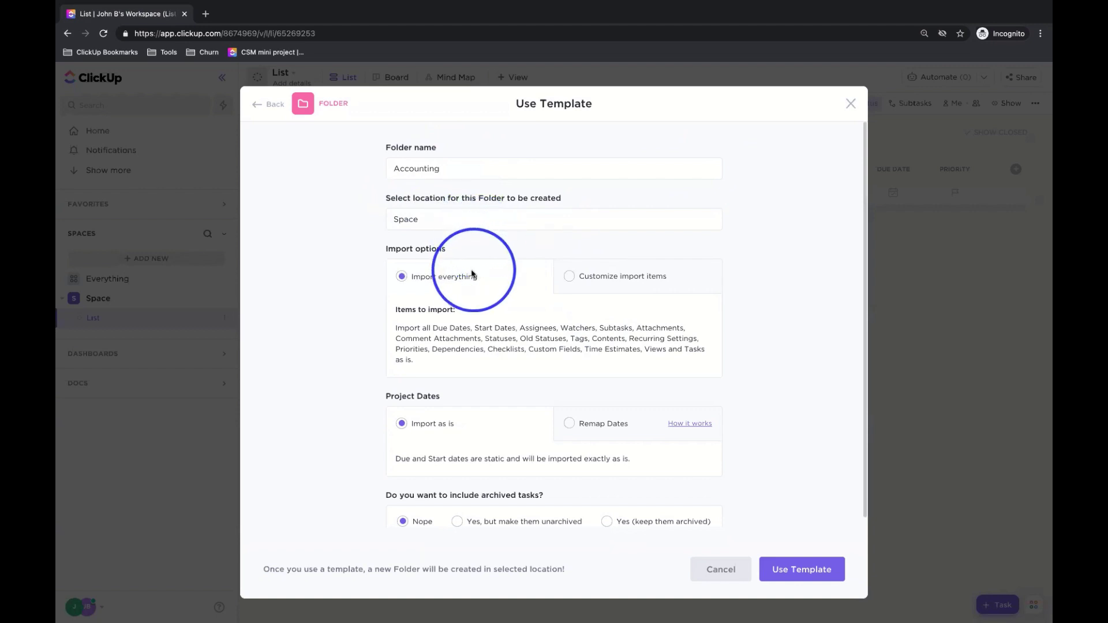
left_click_drag(389, 247, 458, 247)
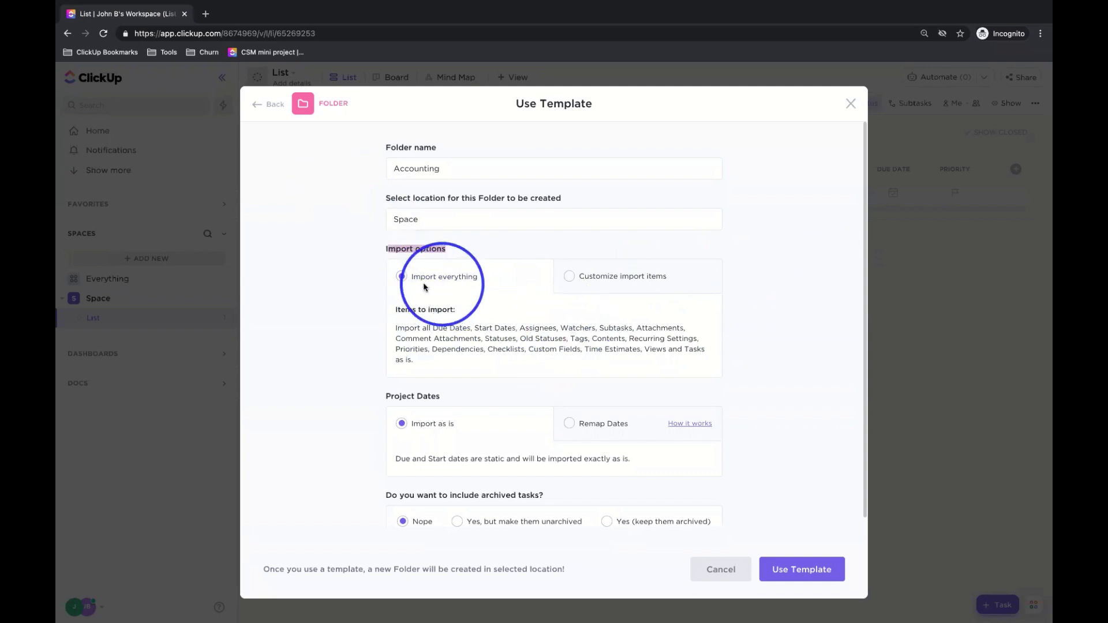
left_click(642, 276)
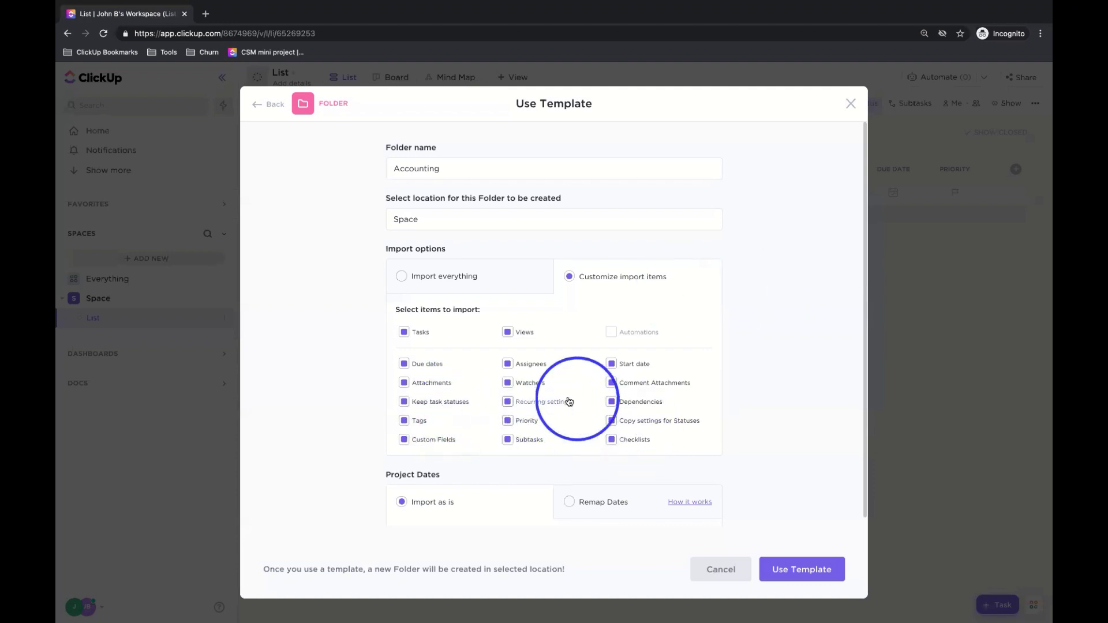
triple_click(440, 277)
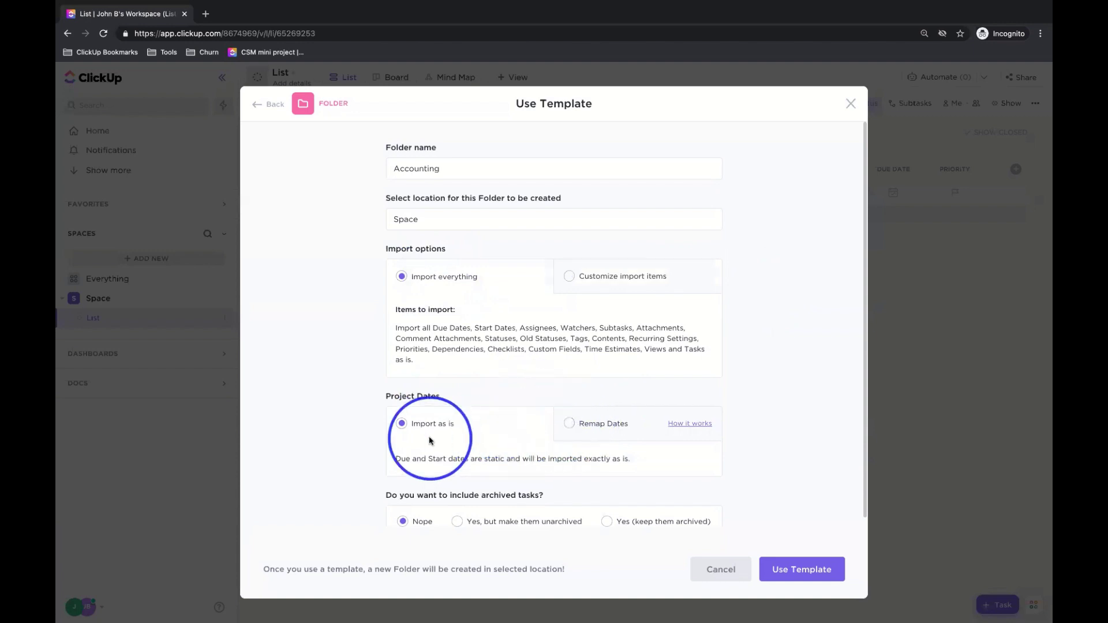
- Remap the template's project dates by End Date, leaving the date itself unset
left_click(596, 426)
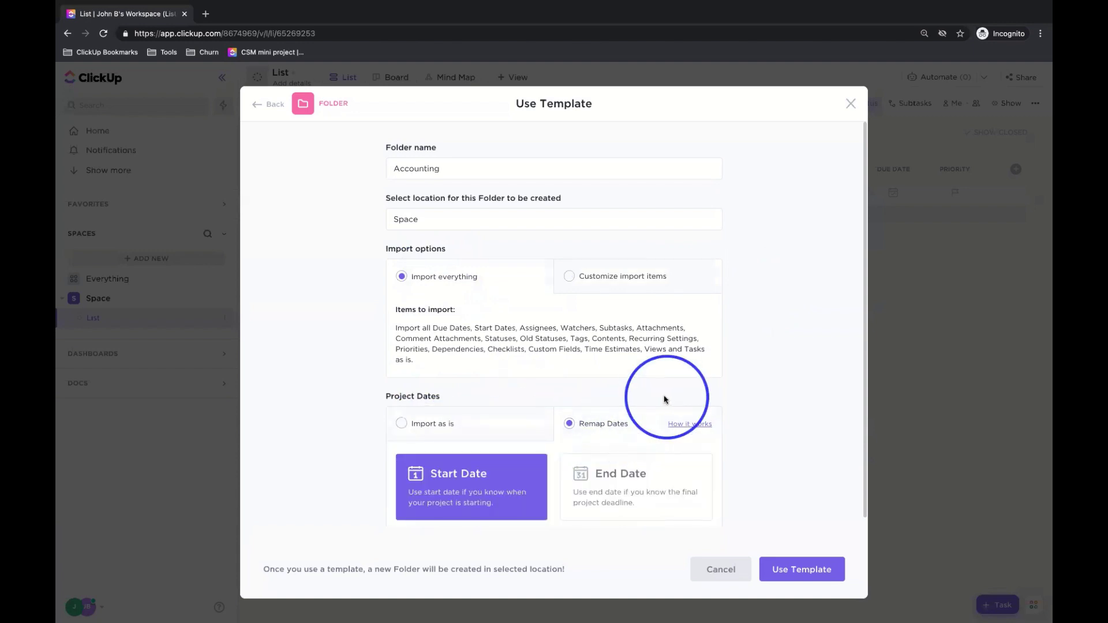
left_click(633, 472)
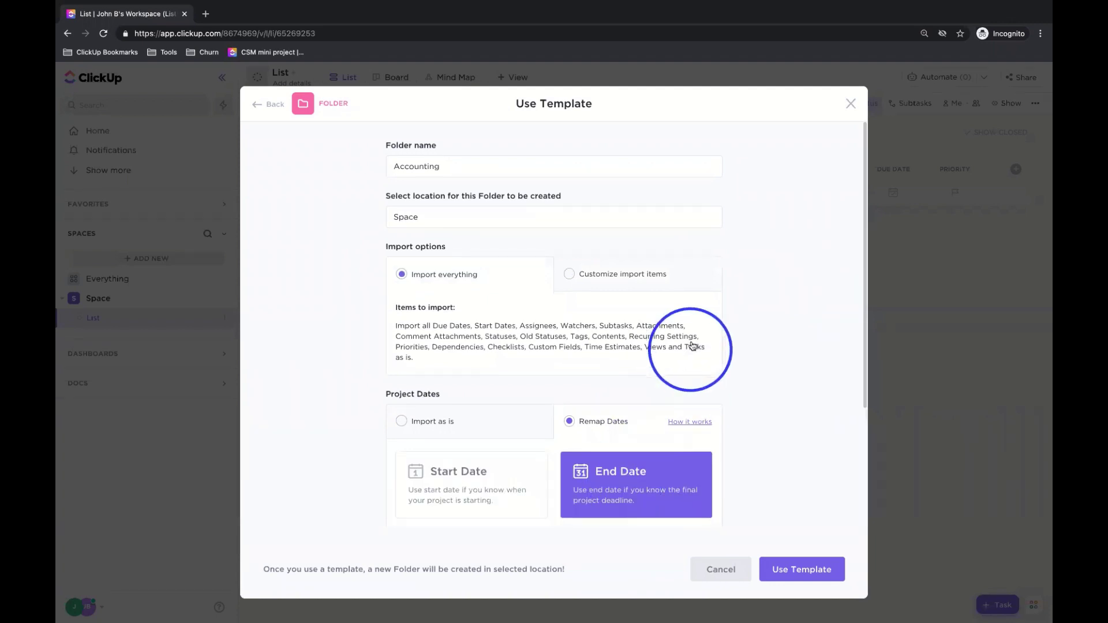
scroll(613, 384, "down", 3)
left_click(610, 387)
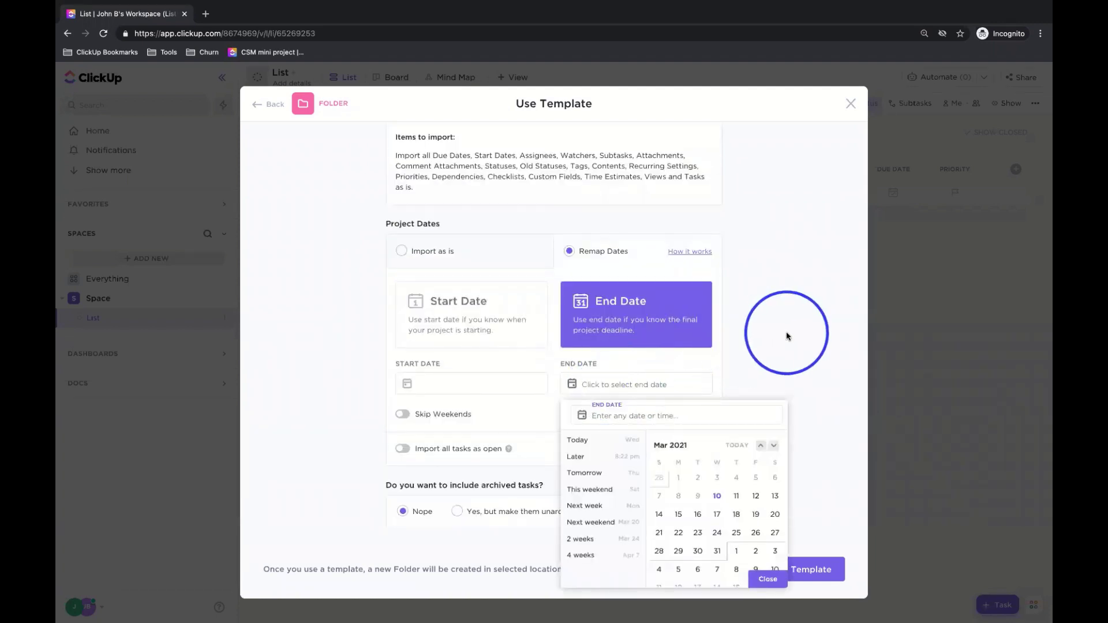
left_click(784, 332)
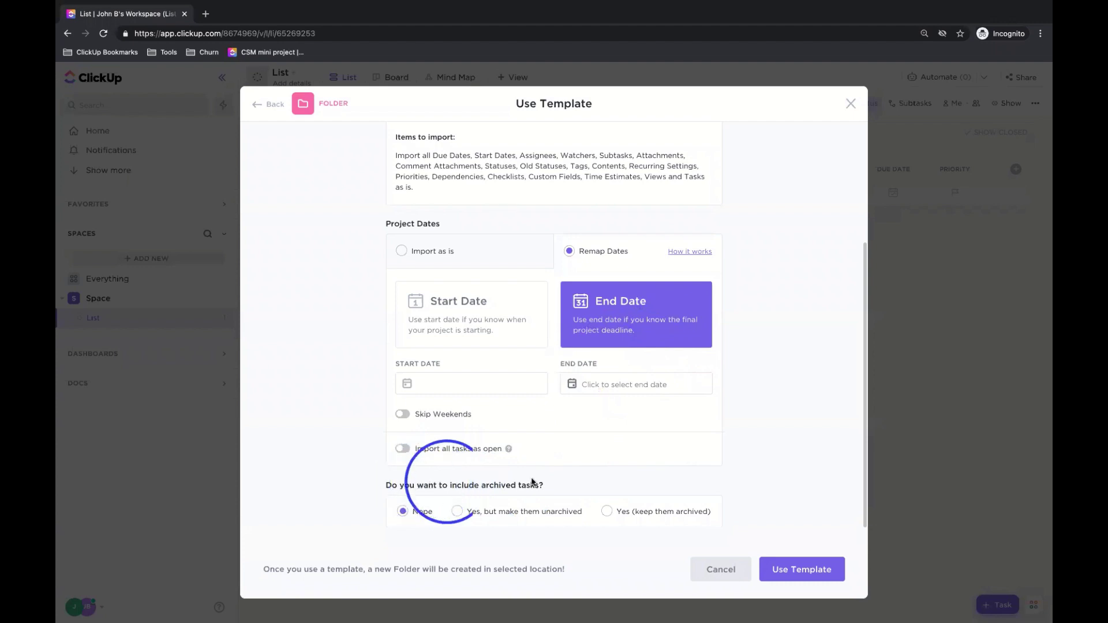
- Create the Accounting folder, then view its Accounts Payable and Accounts Receivable lists
left_click(808, 573)
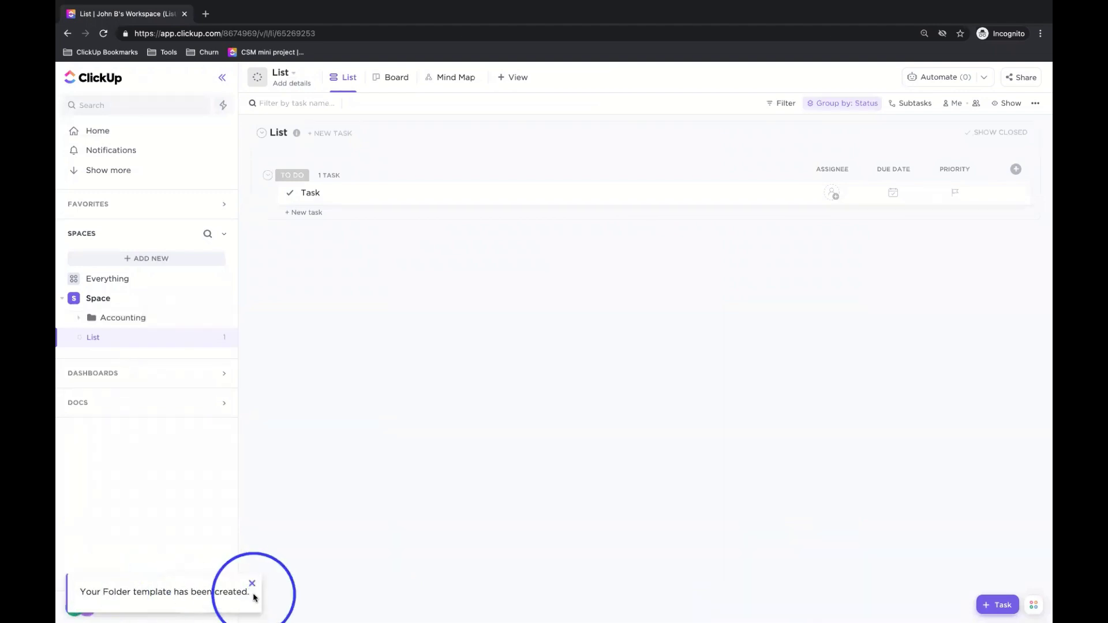
left_click(115, 319)
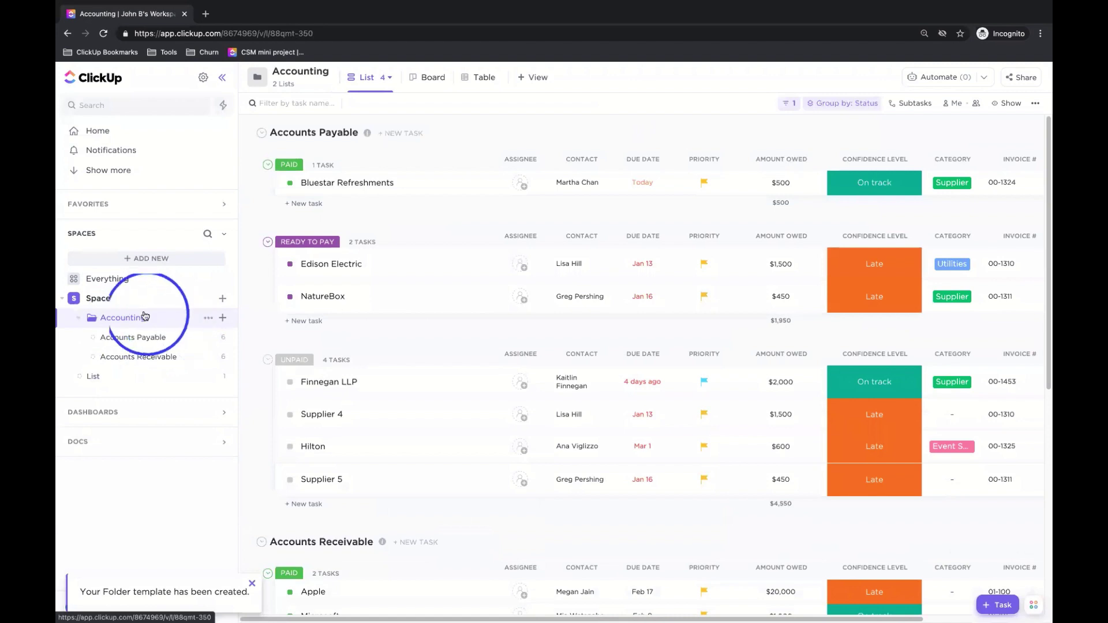
left_click(148, 341)
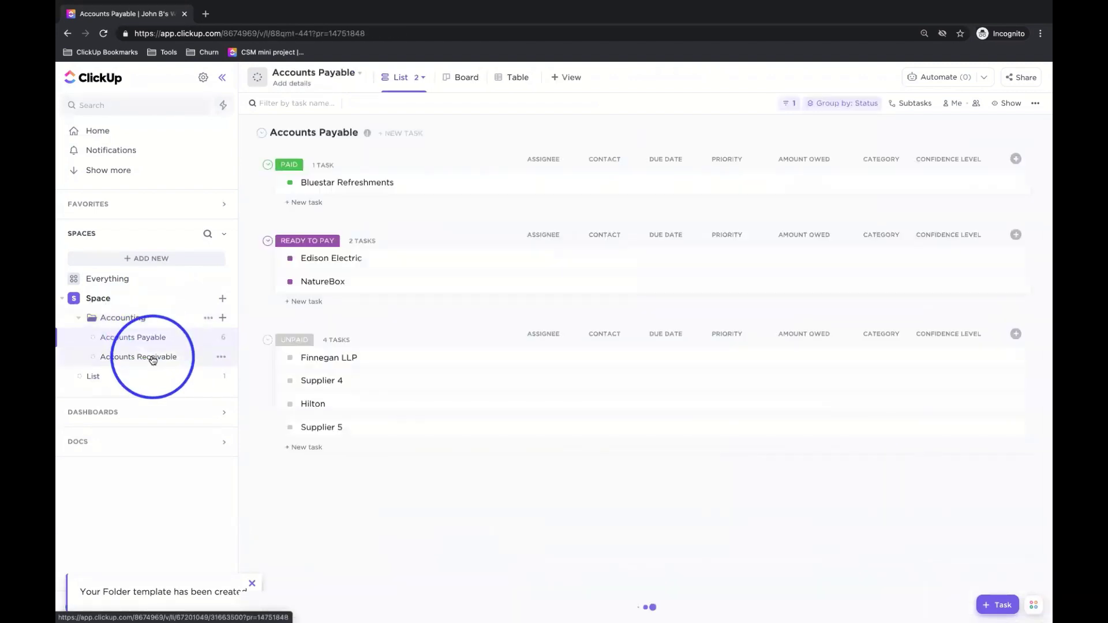
left_click(153, 363)
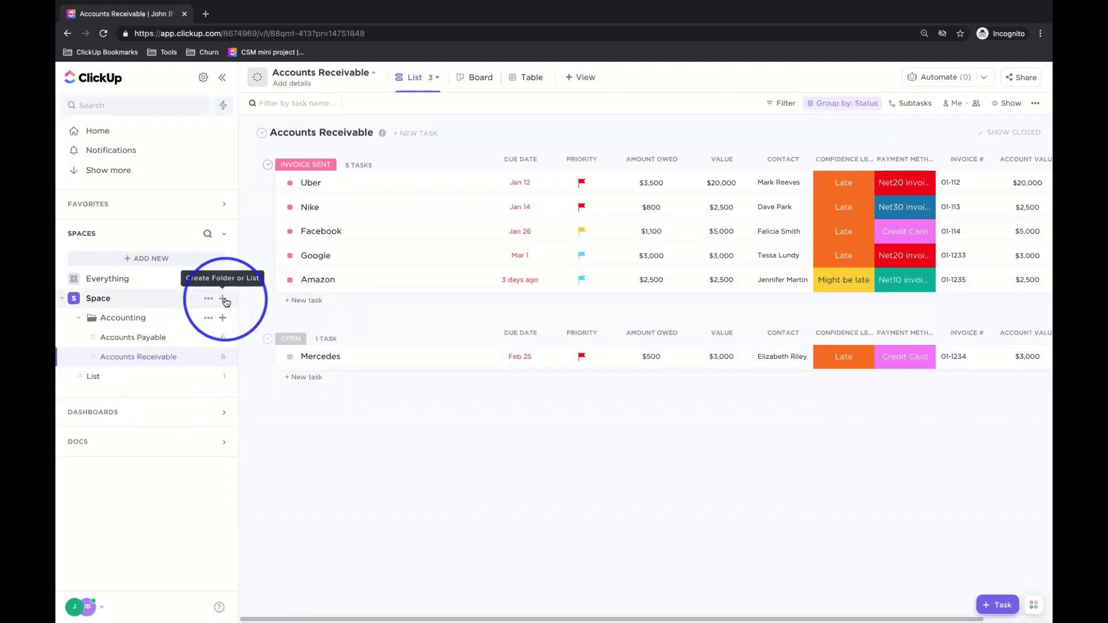
- Choose Browse Templates under Template Center in the Space's + menu
left_click(223, 299)
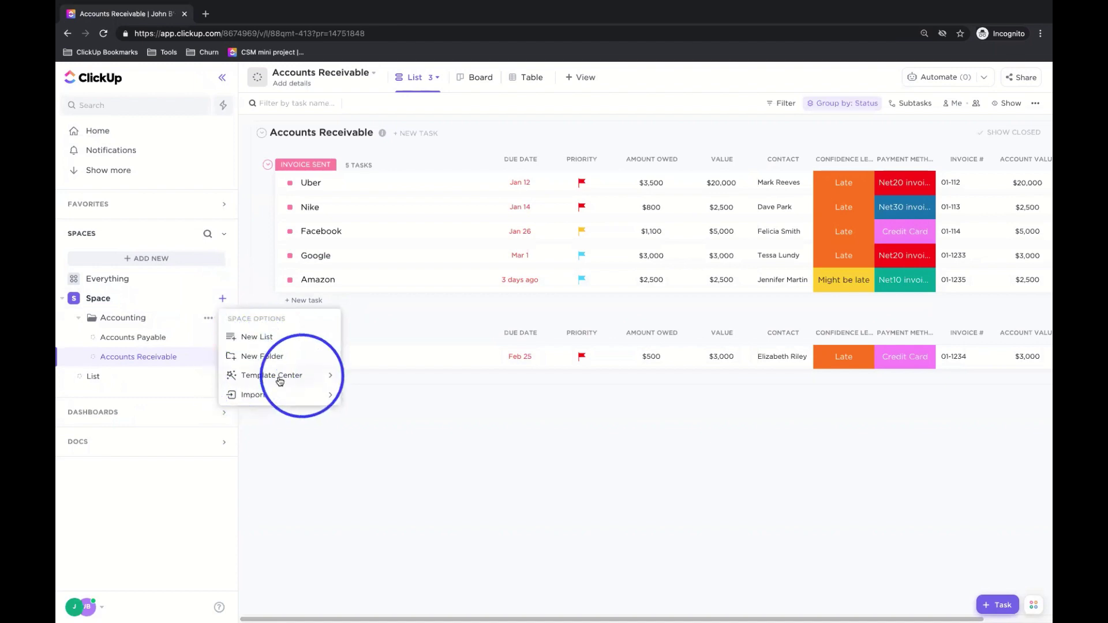
mouse_move(314, 378)
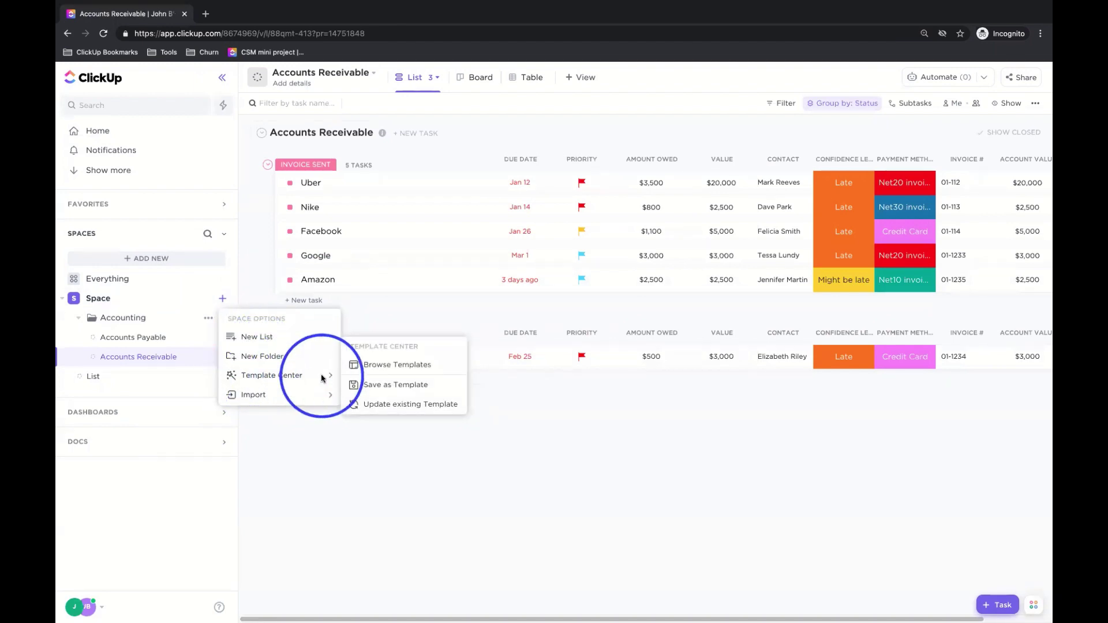
left_click(374, 368)
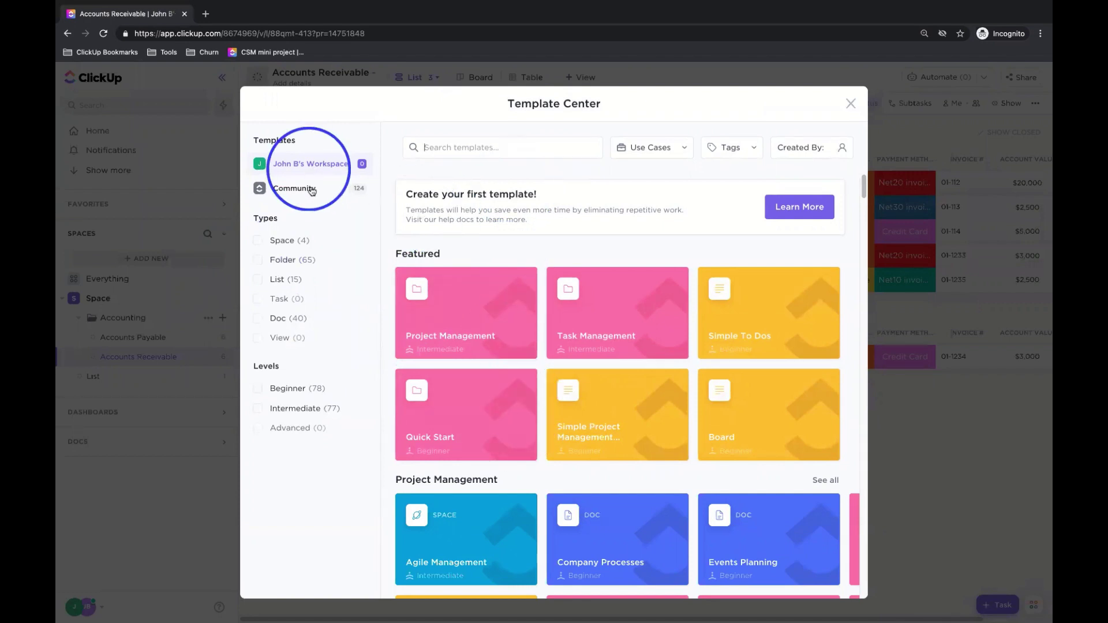
- Show Community templates filtered to the Folder type only
left_click(302, 192)
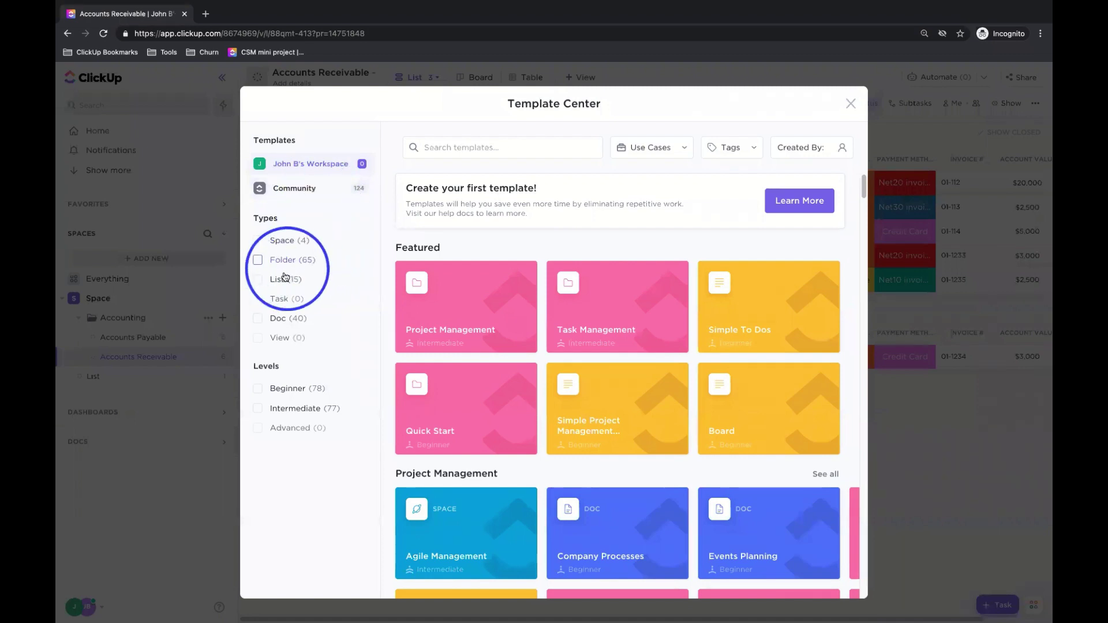
left_click(258, 261)
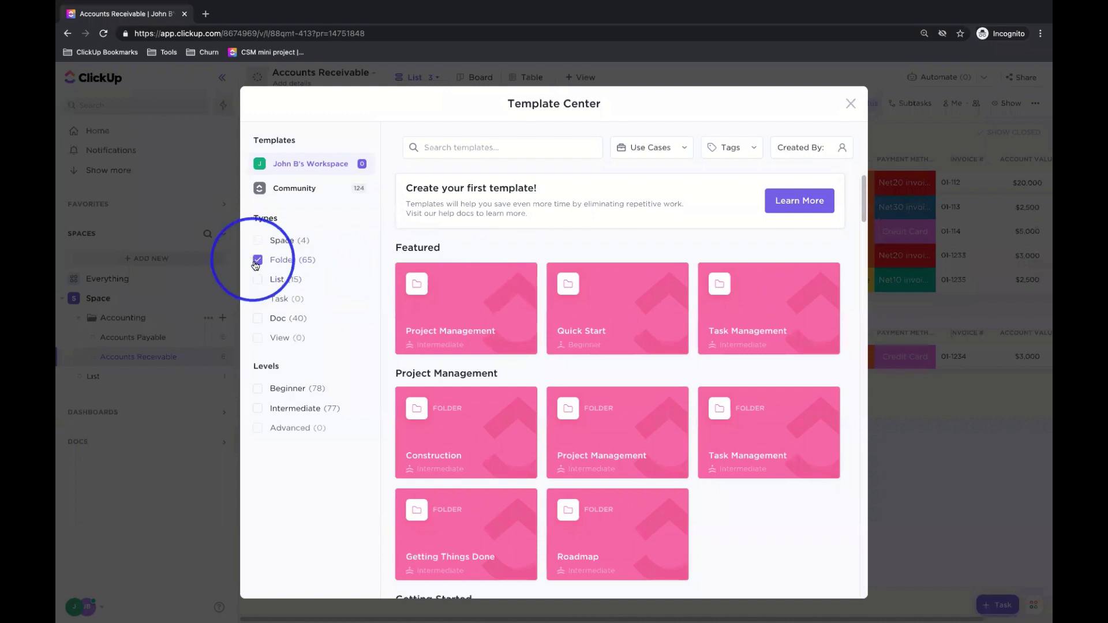
left_click(261, 273)
left_click(258, 280)
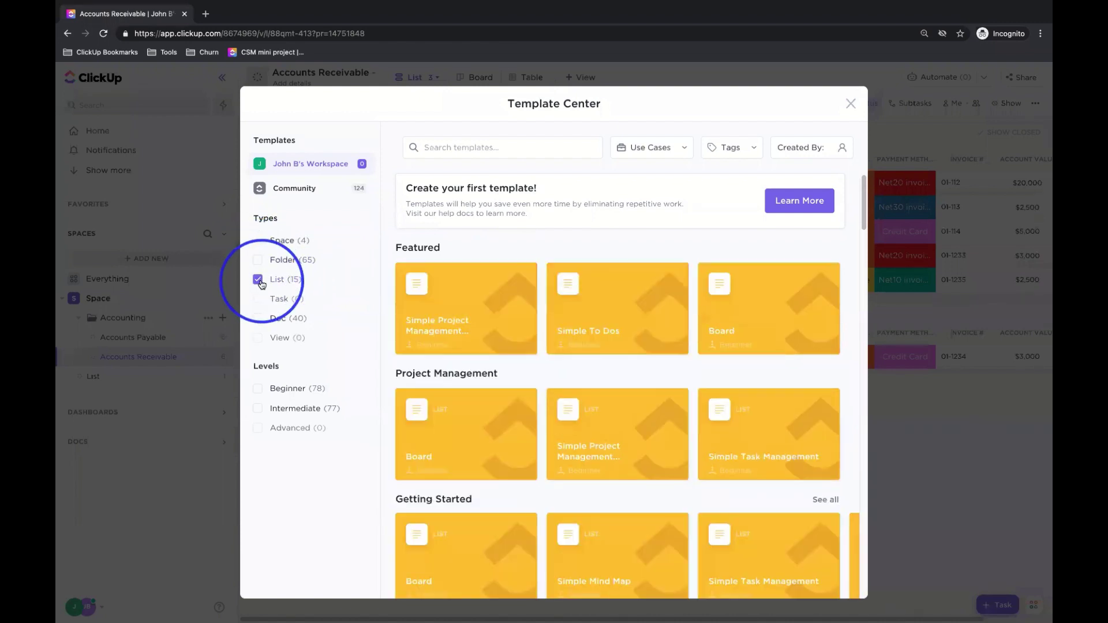
left_click(259, 280)
left_click(258, 260)
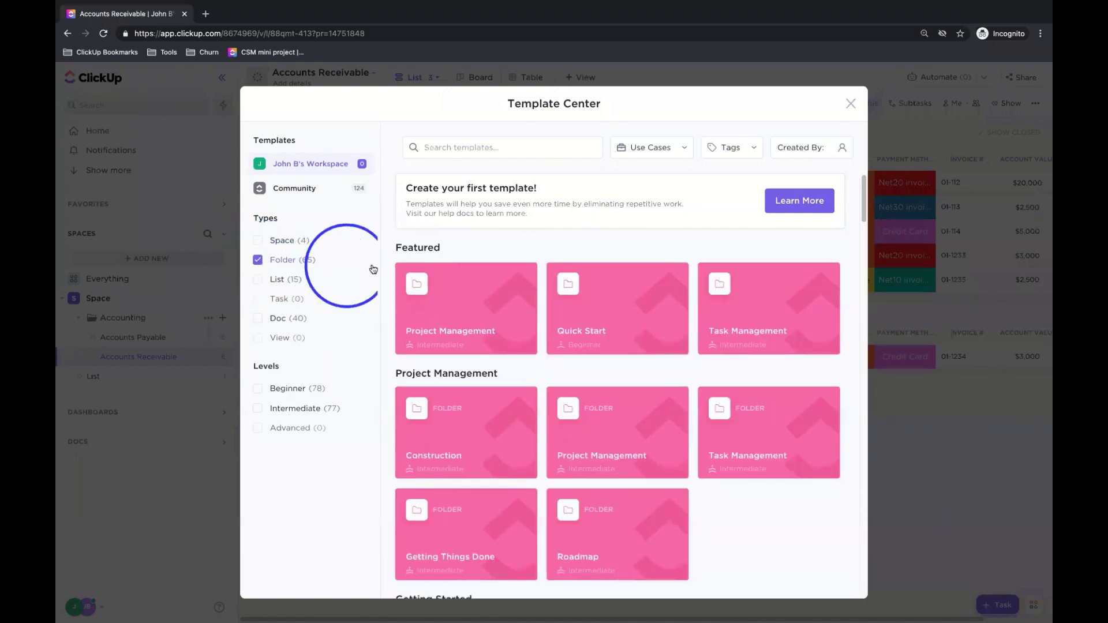
- Scroll to Finance and open the Bookkeeping Firm template details
scroll(538, 293, "down", 20)
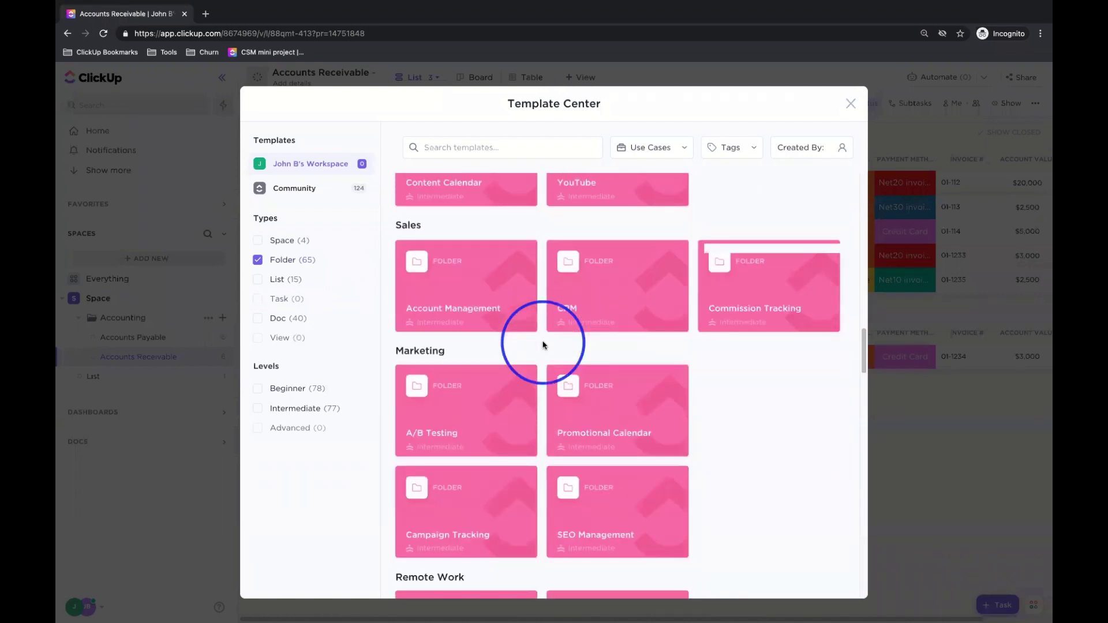
scroll(543, 345, "down", 6)
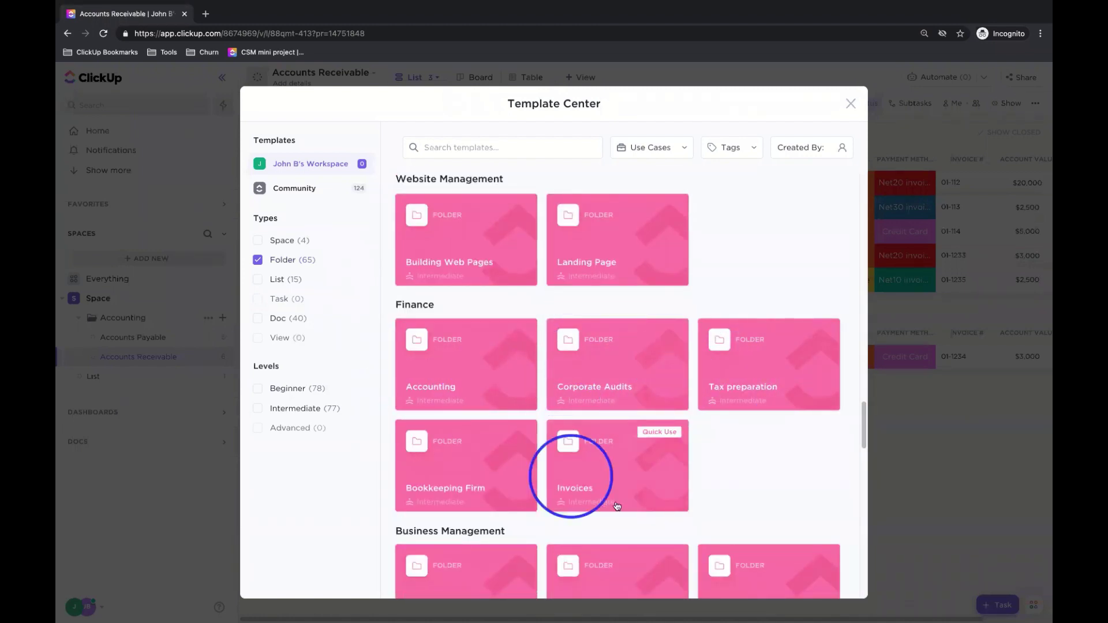
left_click(439, 462)
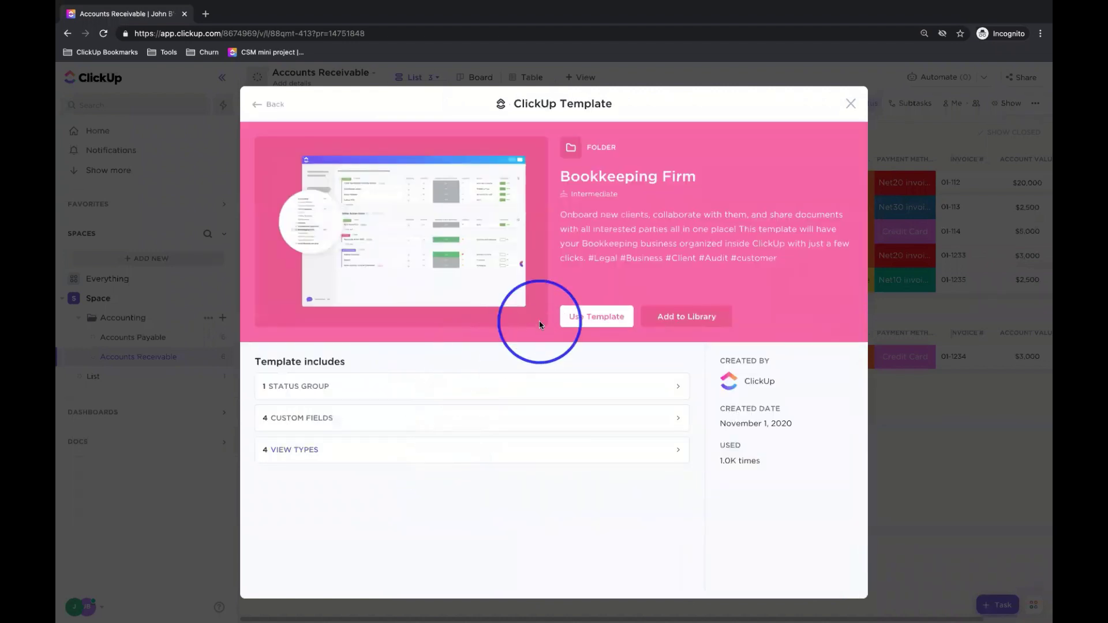
- Use the Bookkeeping Firm template with its default name and options to create the folder
left_click(600, 322)
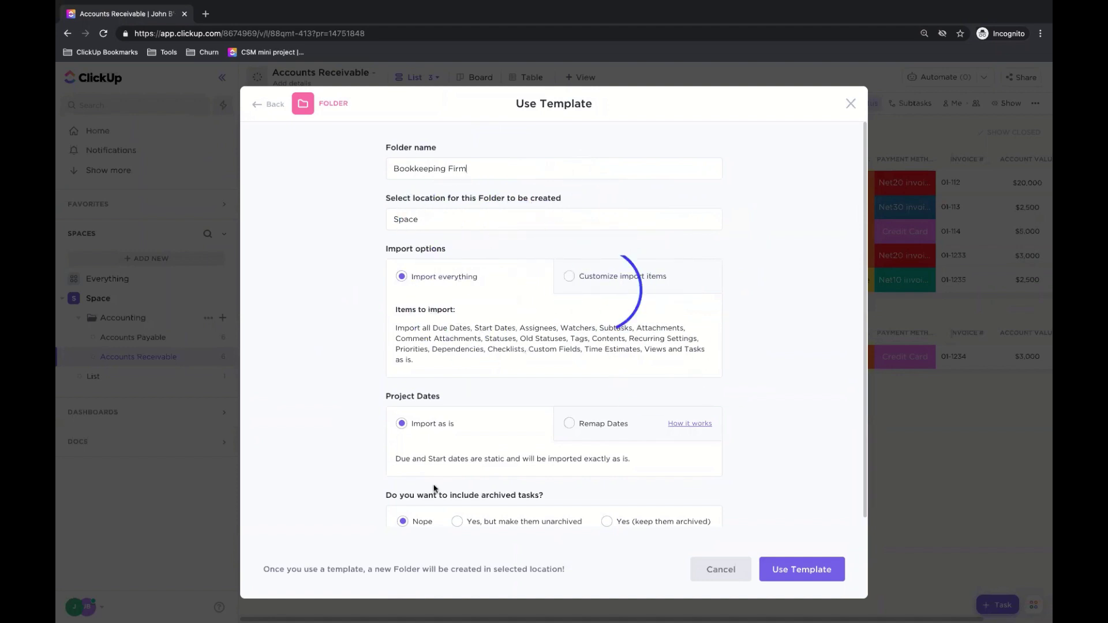
left_click(795, 570)
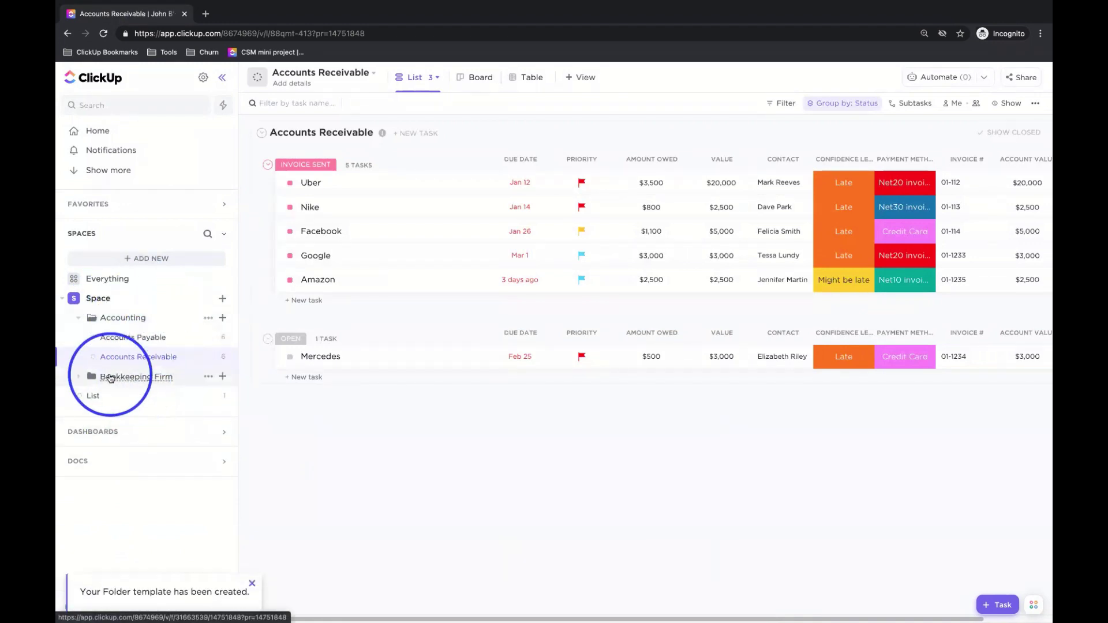
- Open Bookkeeping Firm and view Client Onboarding, Monthly and Yearly Action Items, ending on Client Onboarding
left_click(128, 376)
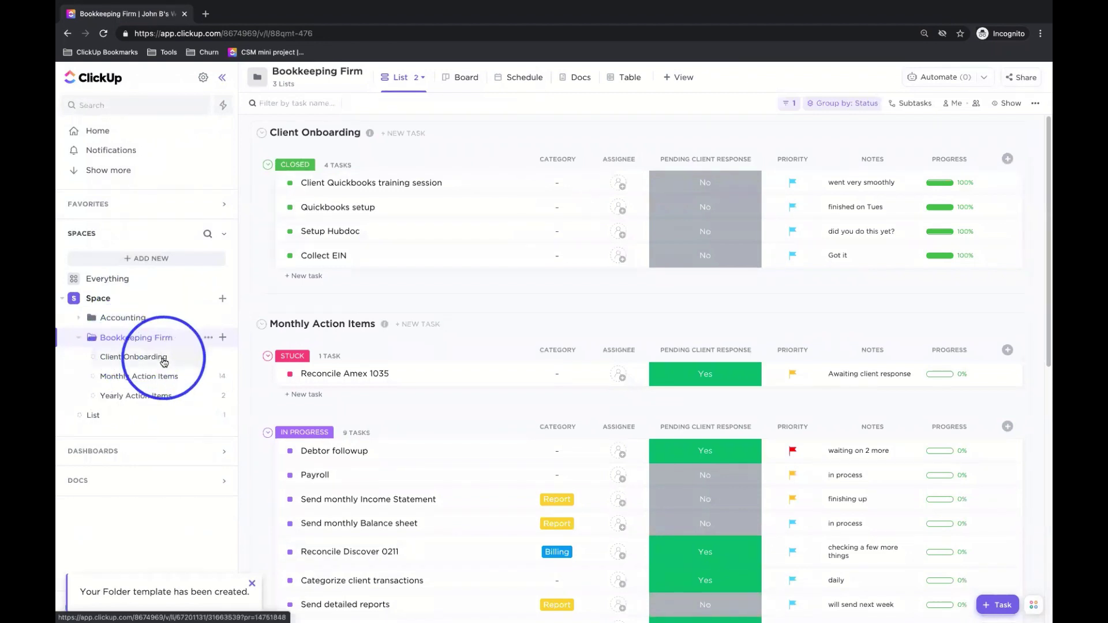
left_click(145, 358)
left_click(146, 378)
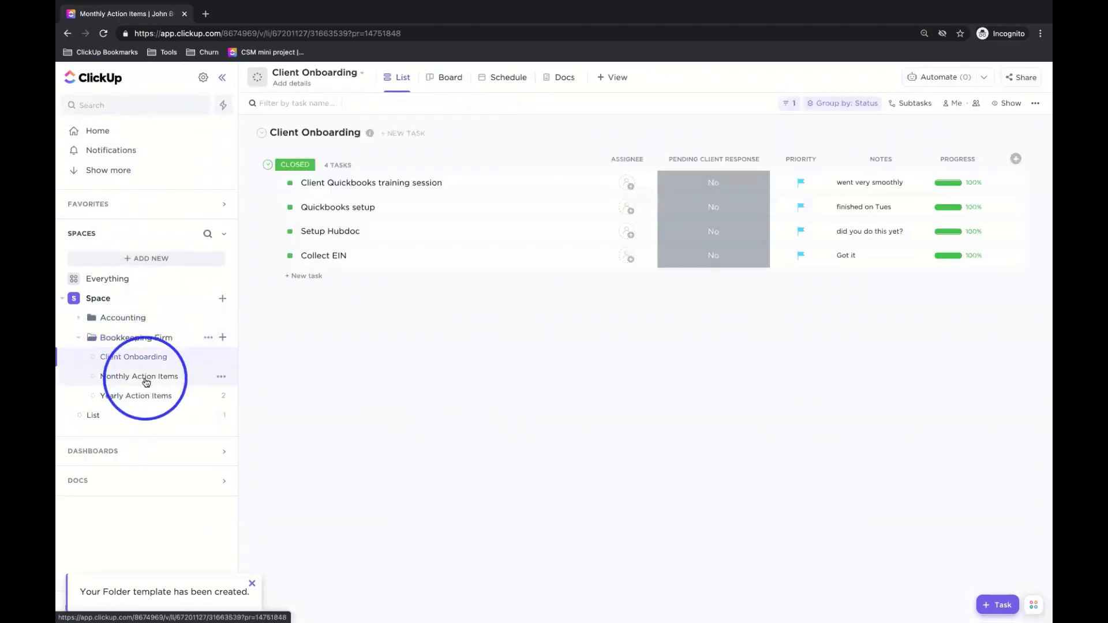
left_click(176, 397)
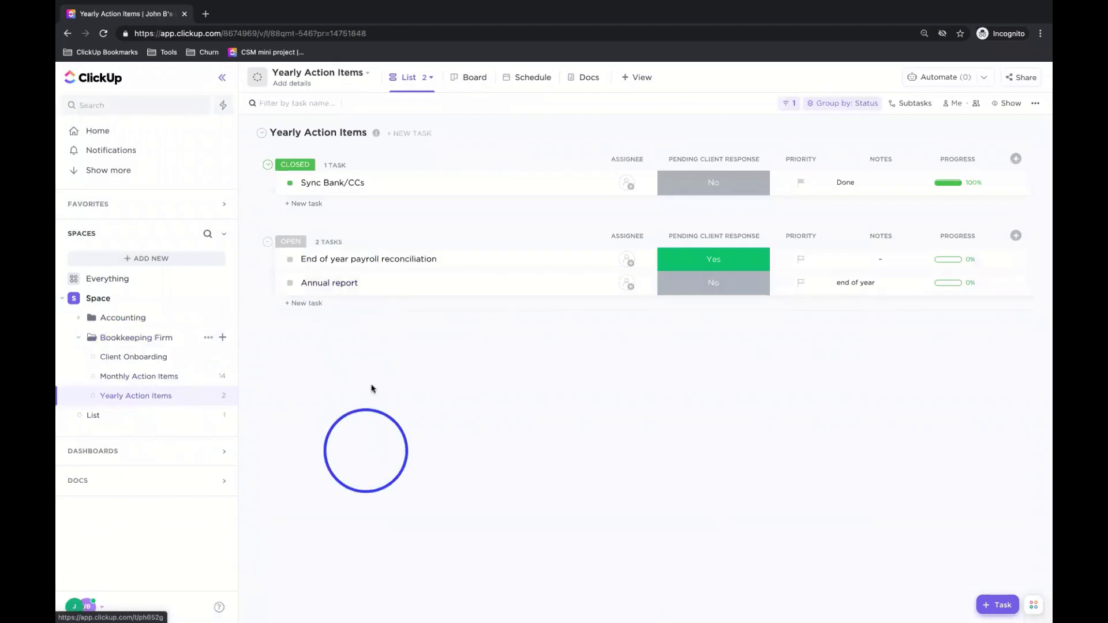
left_click(133, 376)
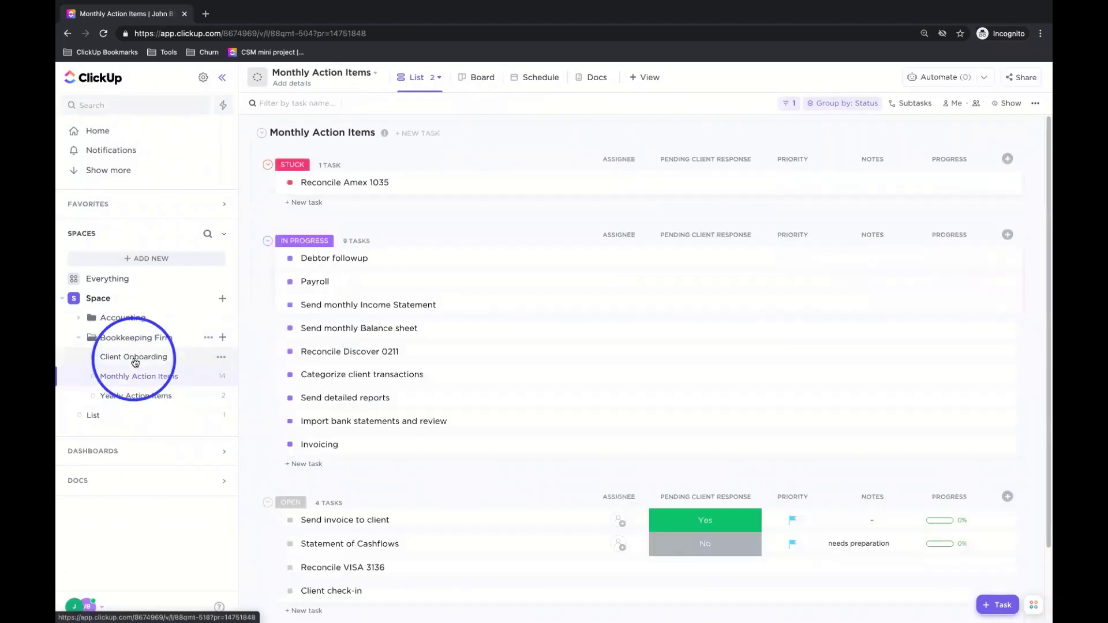
left_click(133, 357)
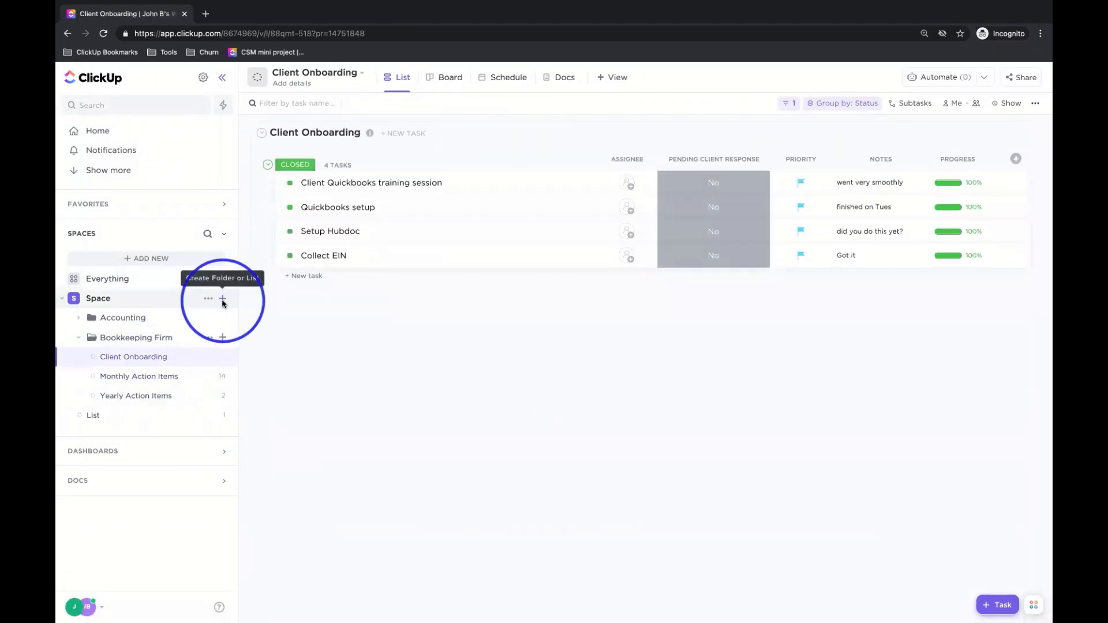
- Cancel a new-folder form, then choose Browse Templates from the Space's Template Center menu
left_click(224, 299)
left_click(263, 353)
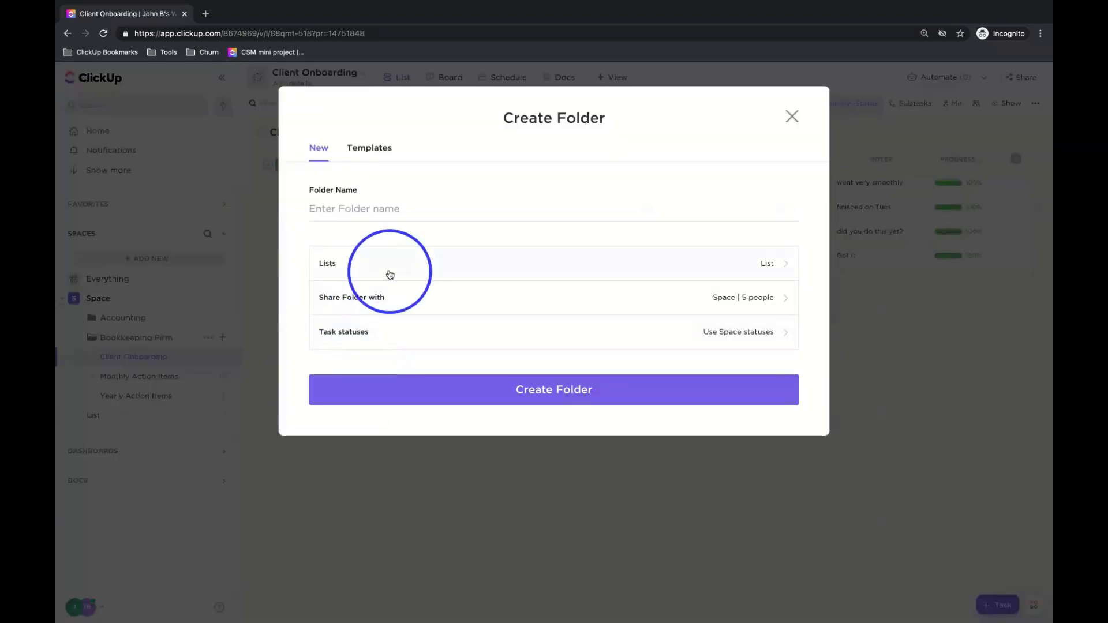
left_click(791, 116)
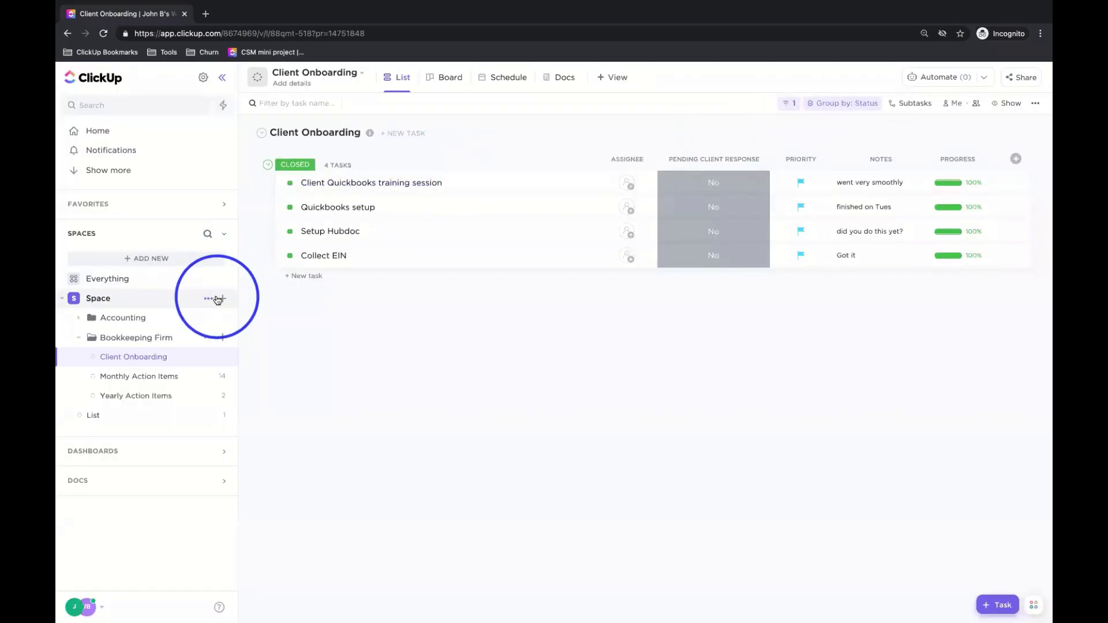
left_click(222, 298)
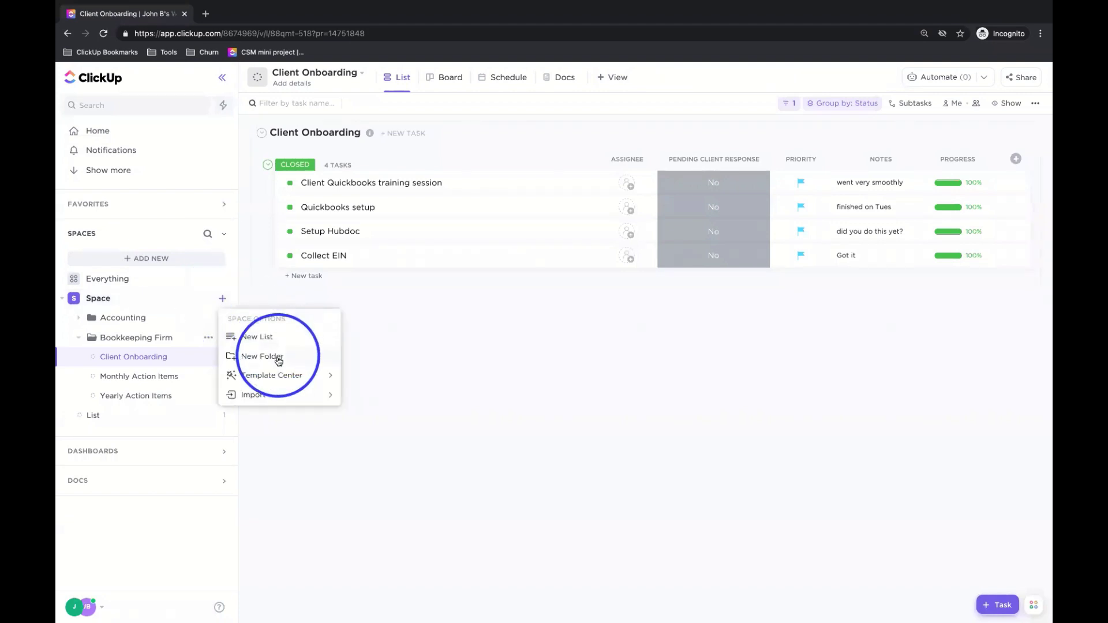
mouse_move(280, 376)
left_click(394, 369)
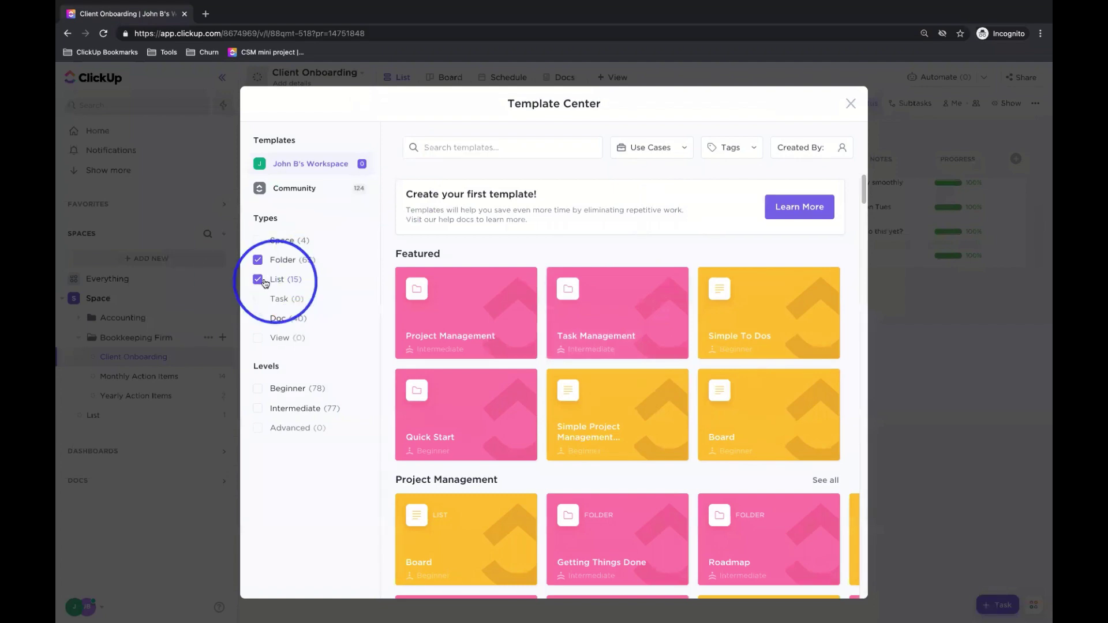
- Filter to folder templates, scroll back to Finance and open the Tax preparation template
left_click(259, 280)
scroll(481, 283, "down", 10)
scroll(481, 290, "down", 15)
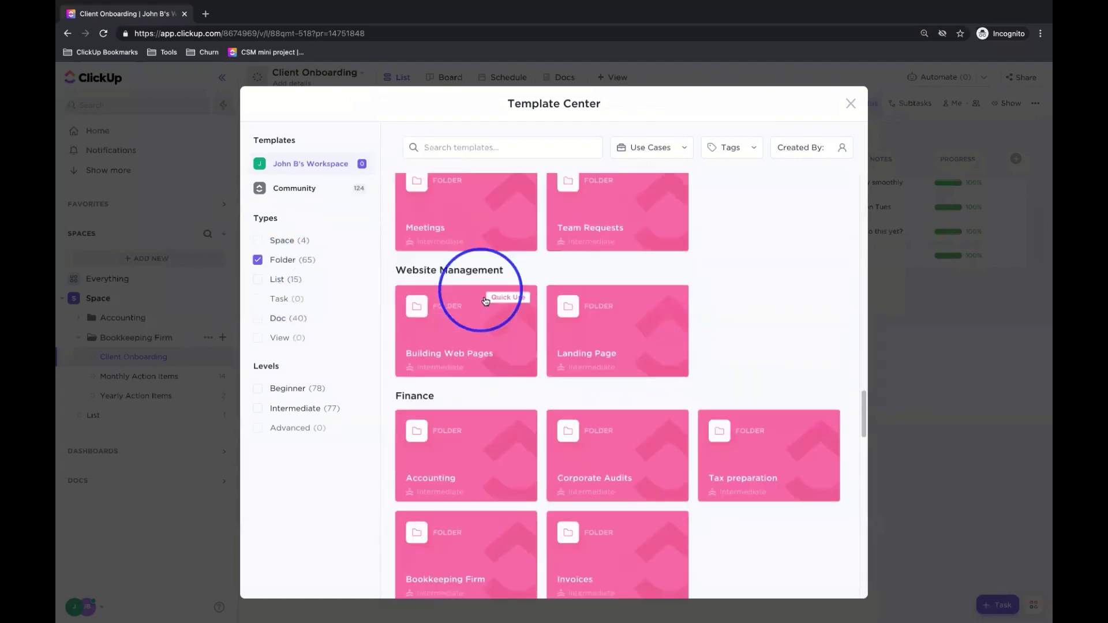
scroll(493, 314, "down", 15)
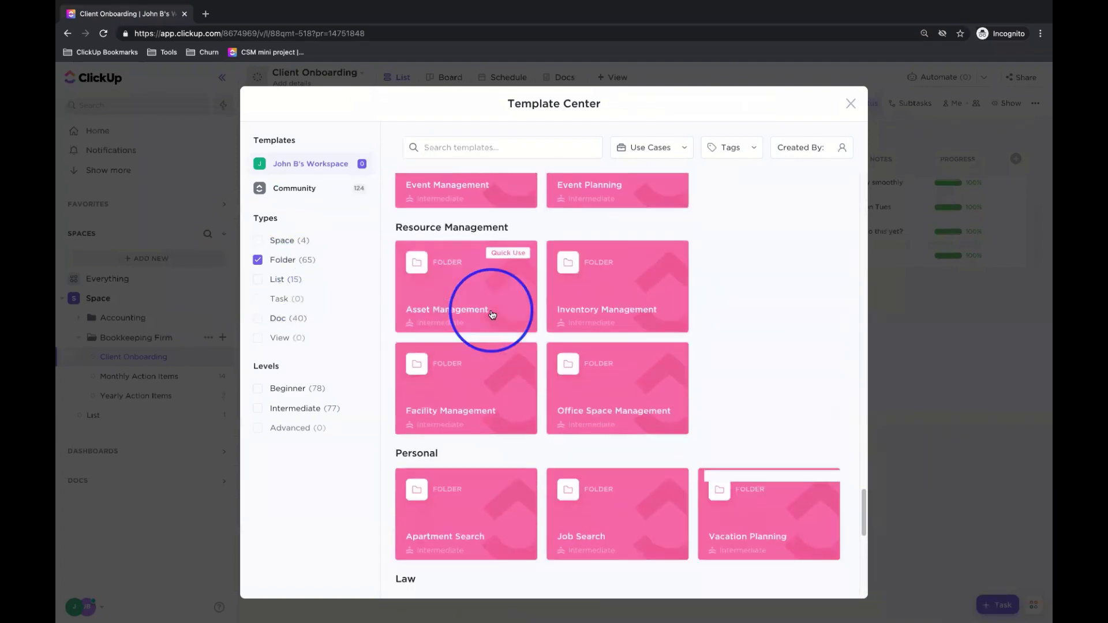
scroll(492, 315, "up", 10)
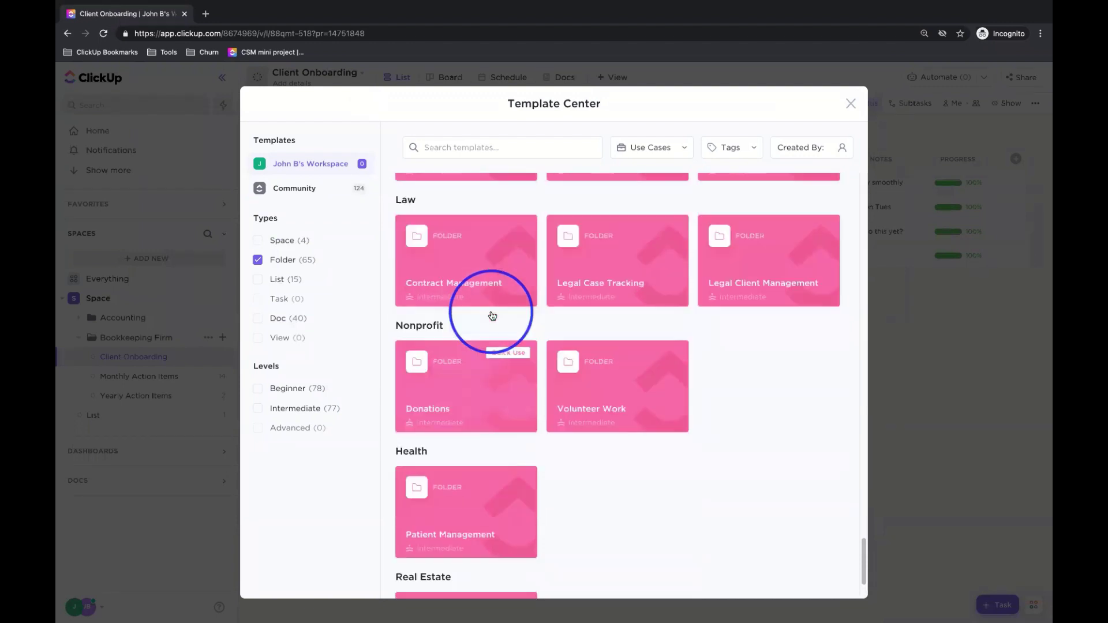
scroll(492, 315, "up", 3)
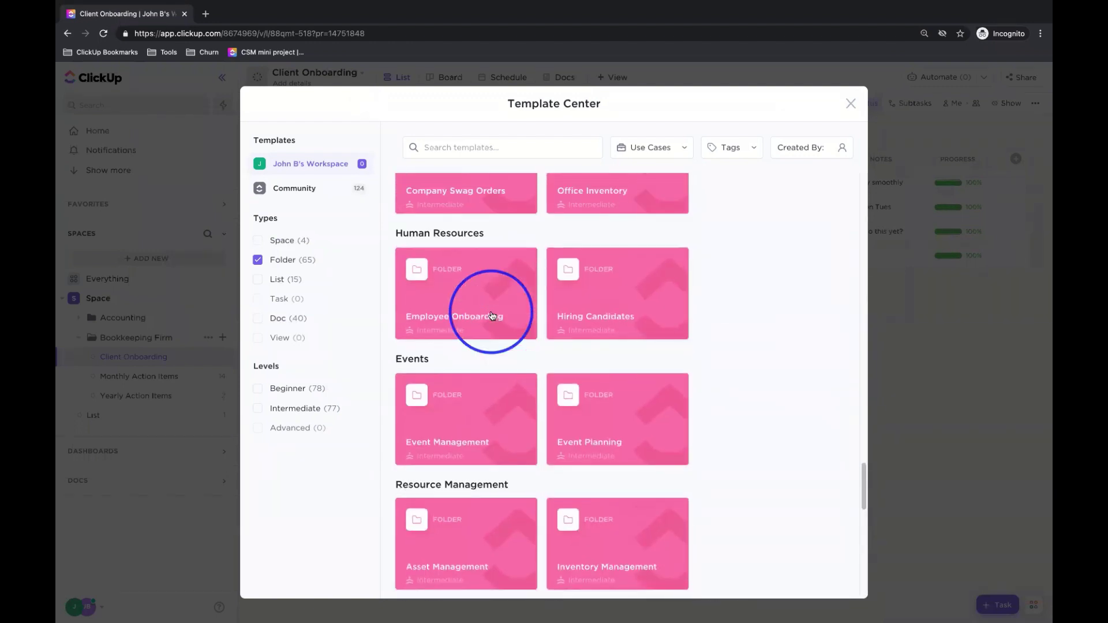
scroll(492, 315, "up", 6)
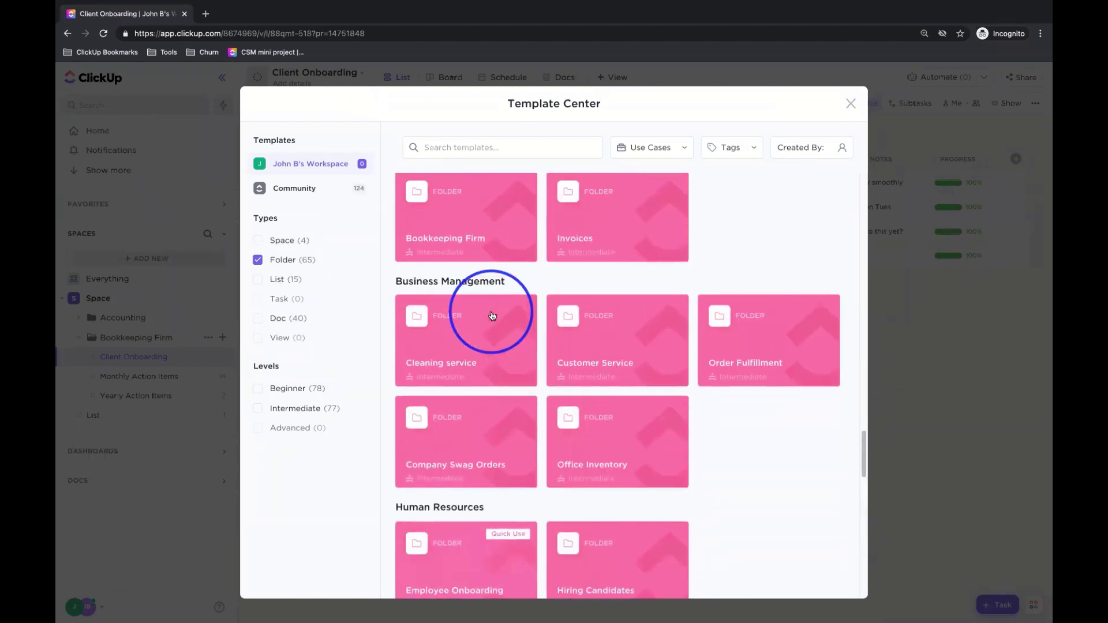
scroll(492, 315, "up", 2)
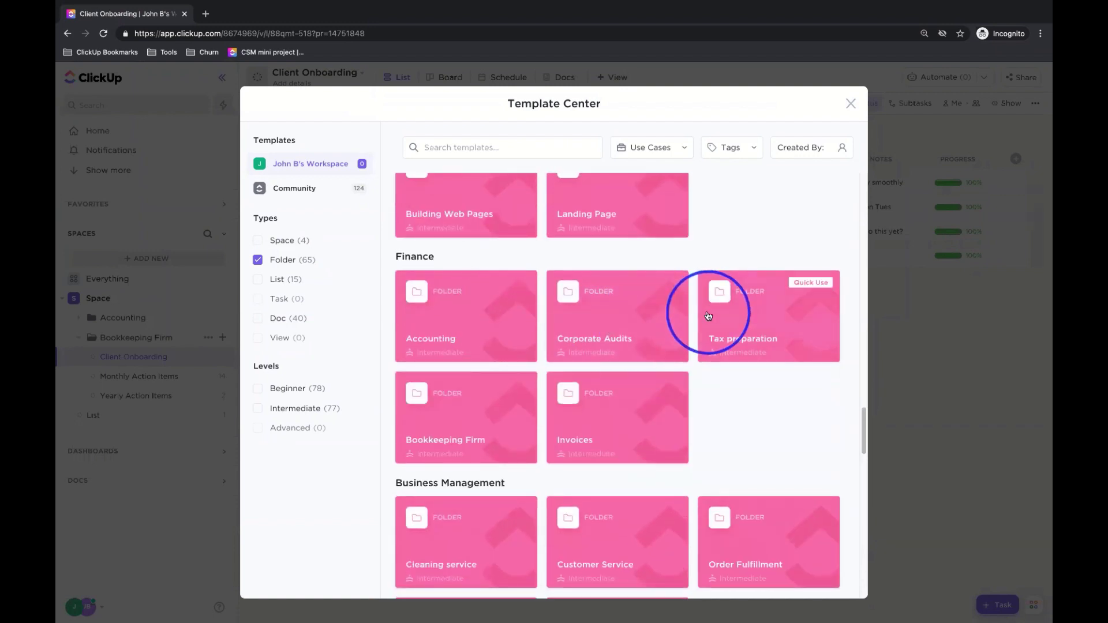
left_click(768, 322)
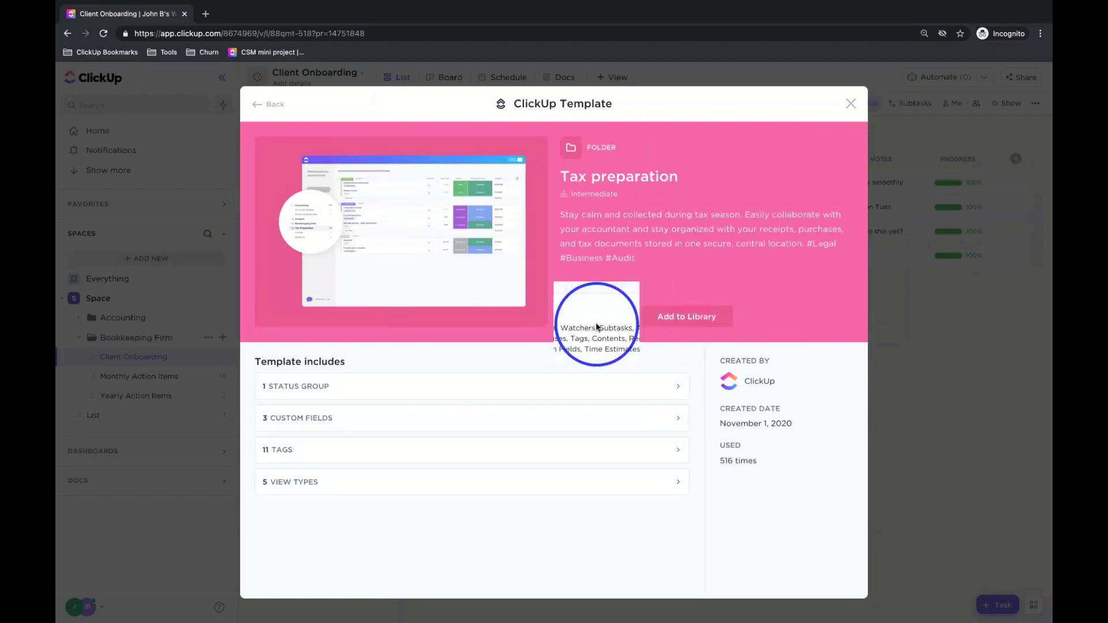
- Use the Tax preparation template with Import everything to create the folder
left_click(597, 317)
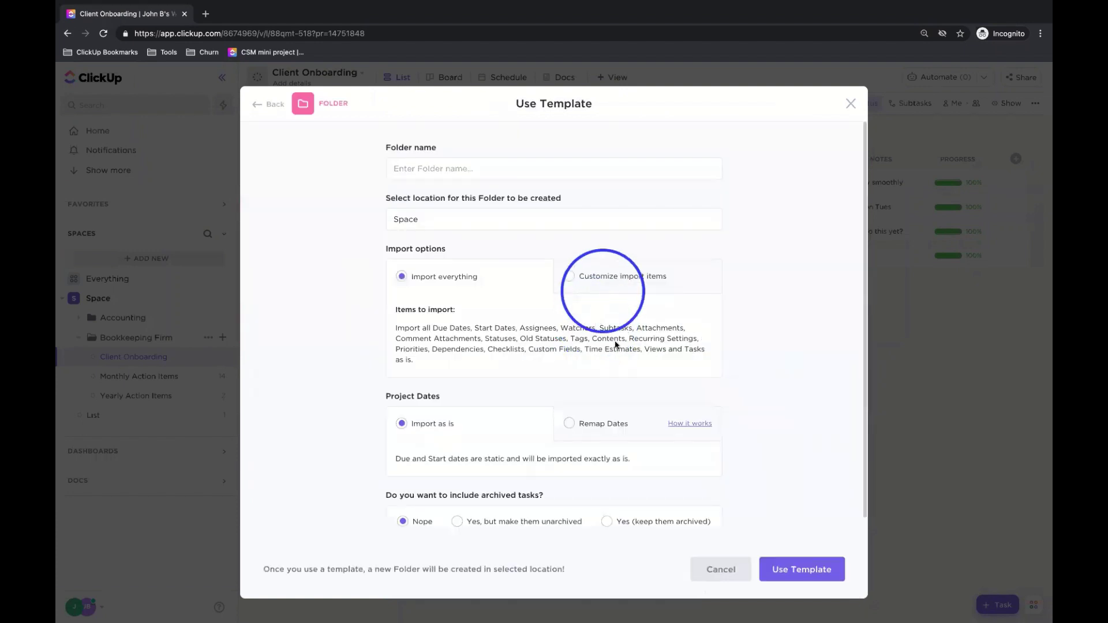
left_click(800, 568)
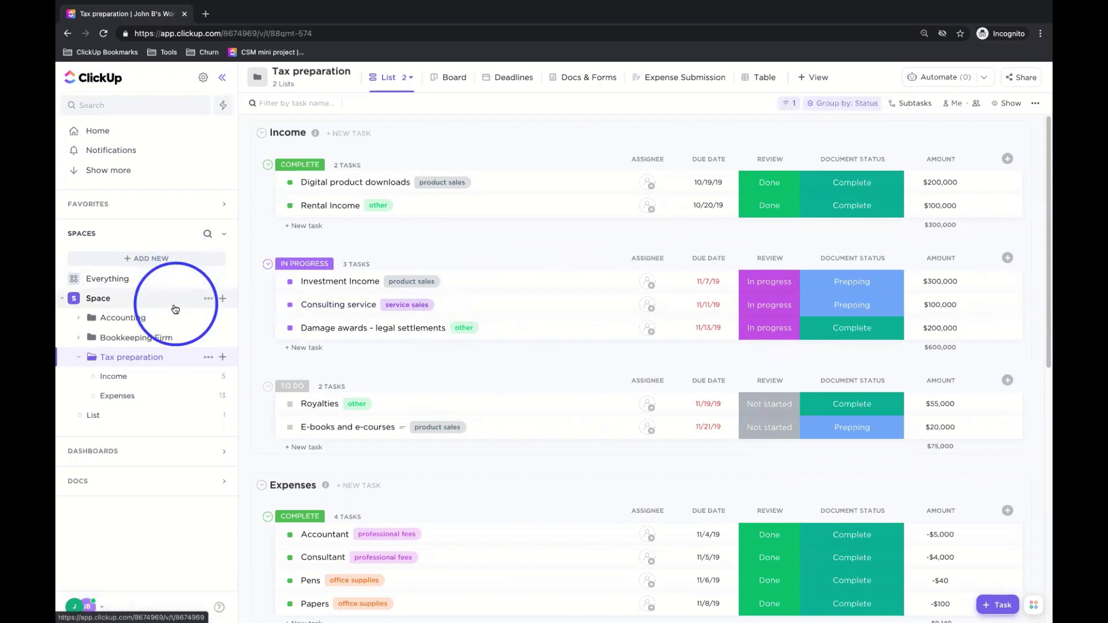
- Browse the Bookkeeping Firm overview and its three lists, and hide the bookmarks bar
left_click(128, 320)
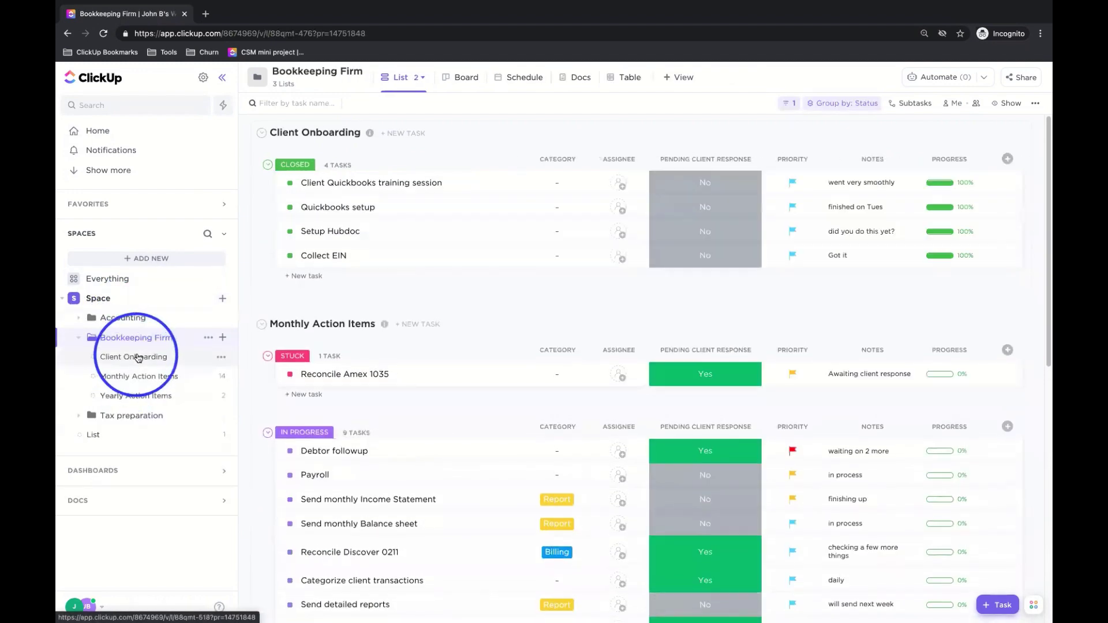
scroll(390, 338, "down", 2)
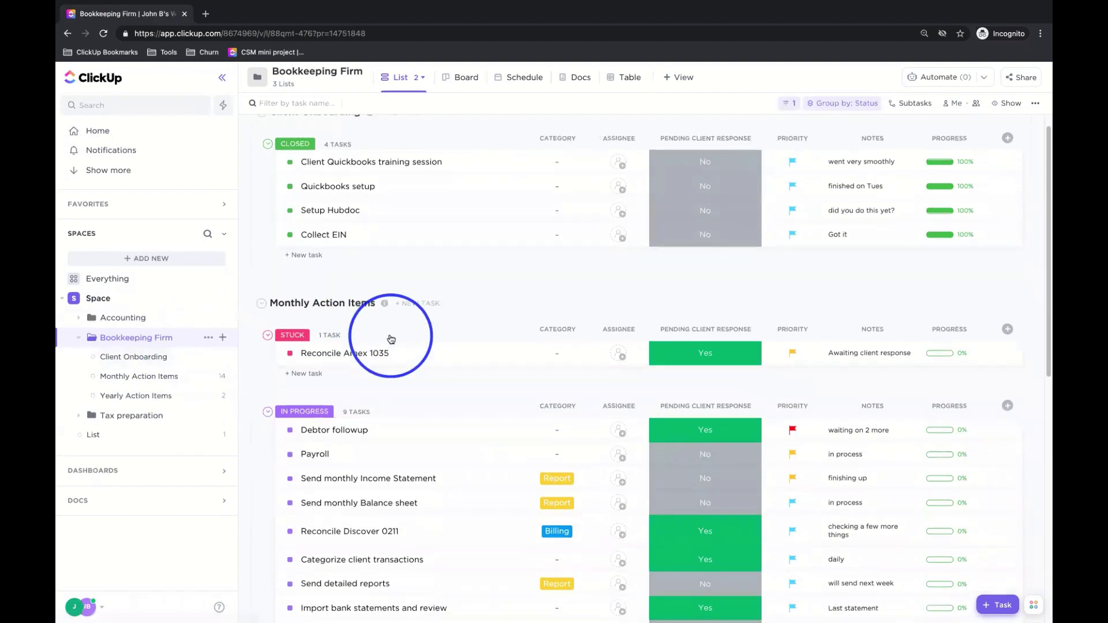
scroll(395, 341, "down", 1)
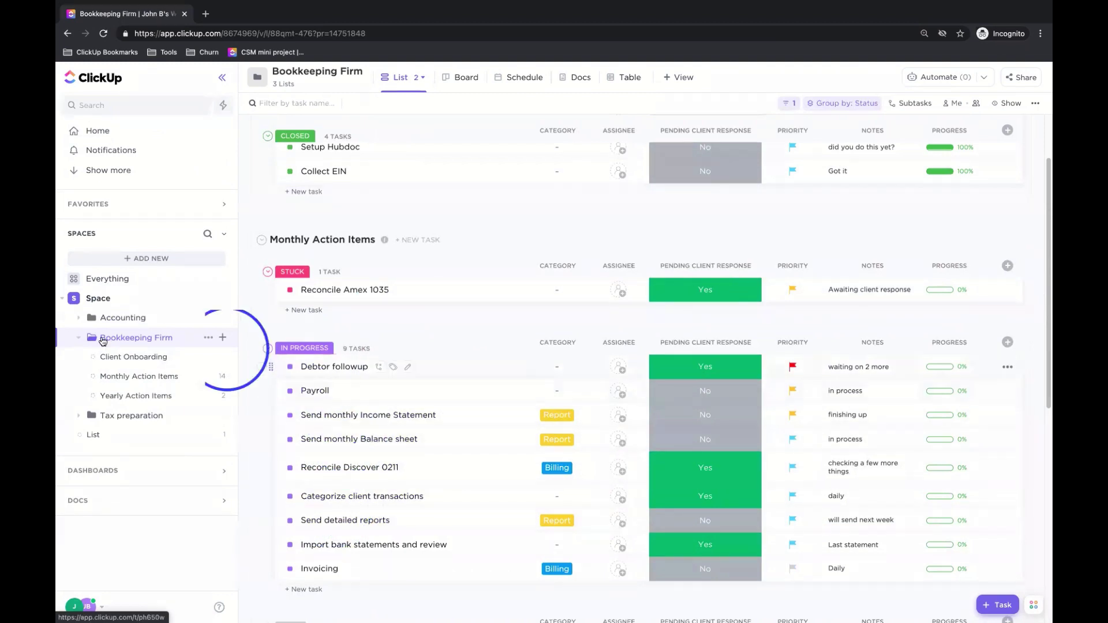
left_click(152, 359)
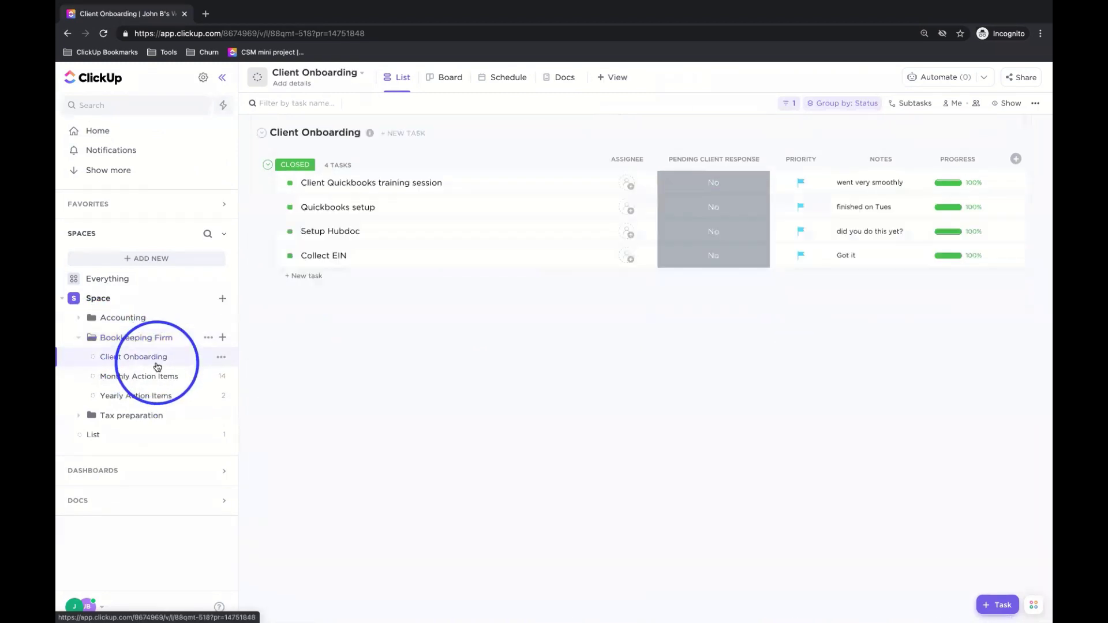
left_click(168, 376)
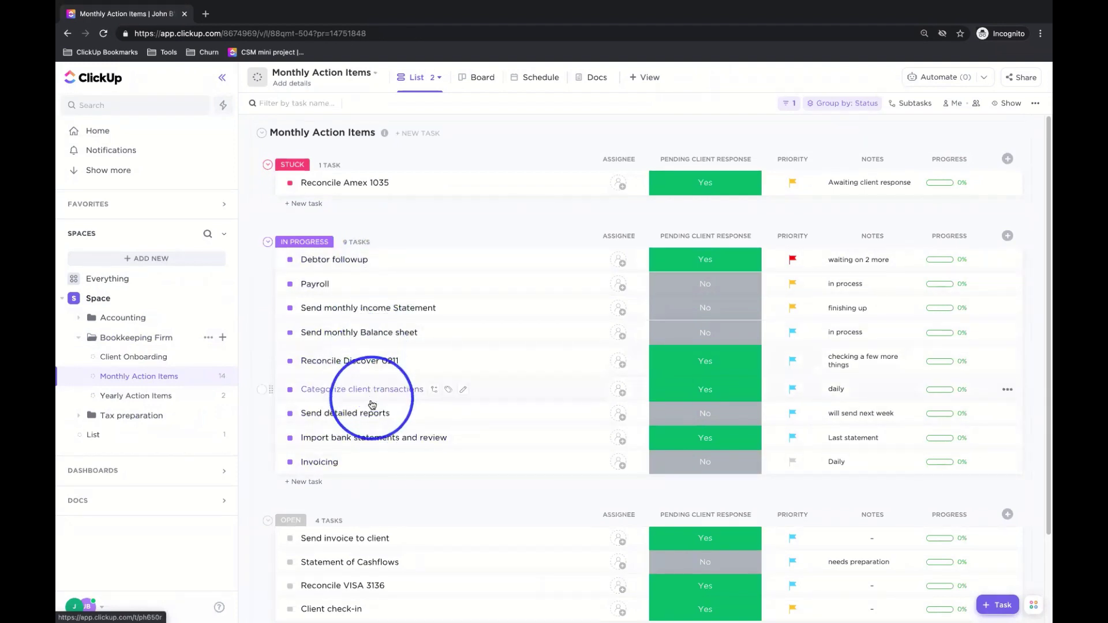
left_click(151, 399)
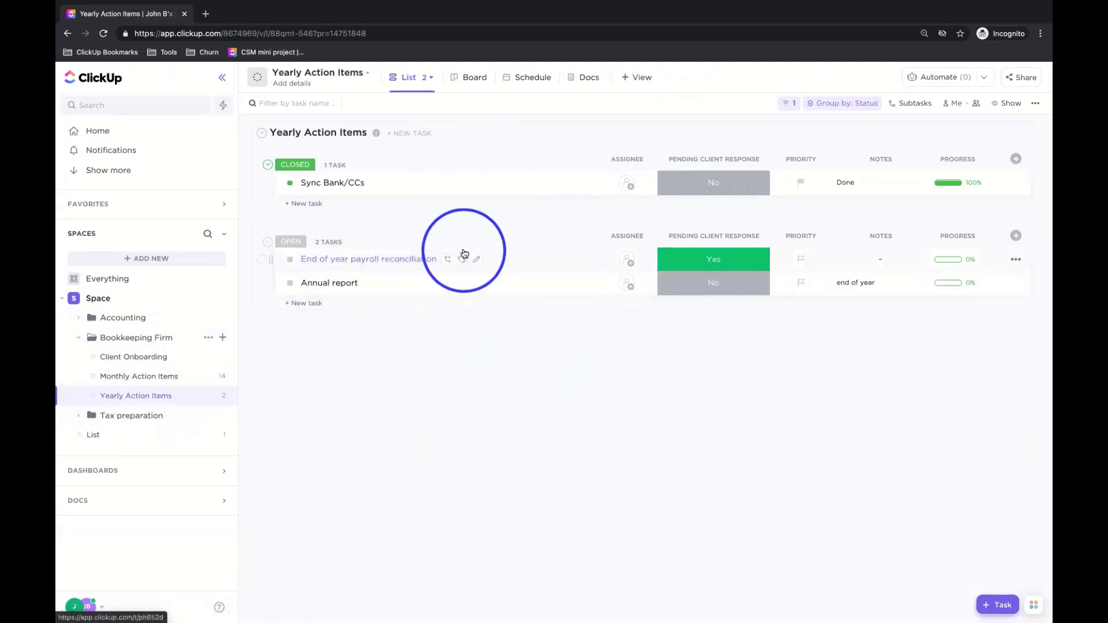
key("ctrl+shift+b")
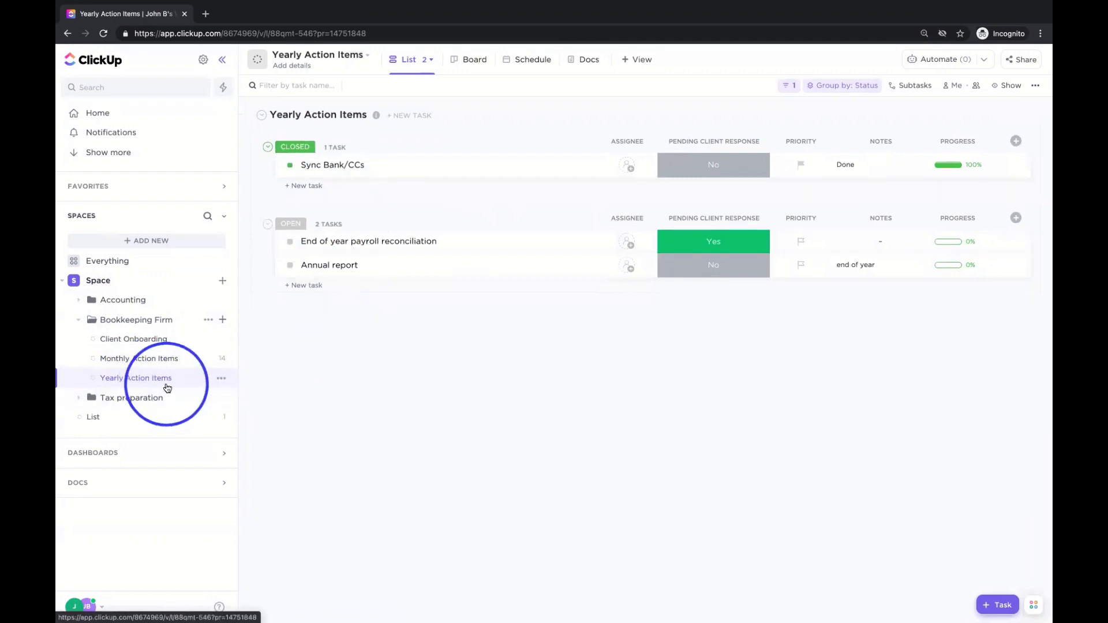
- Revisit Monthly Action Items, Client Onboarding and the folder overview, ending on the Space view
left_click(155, 361)
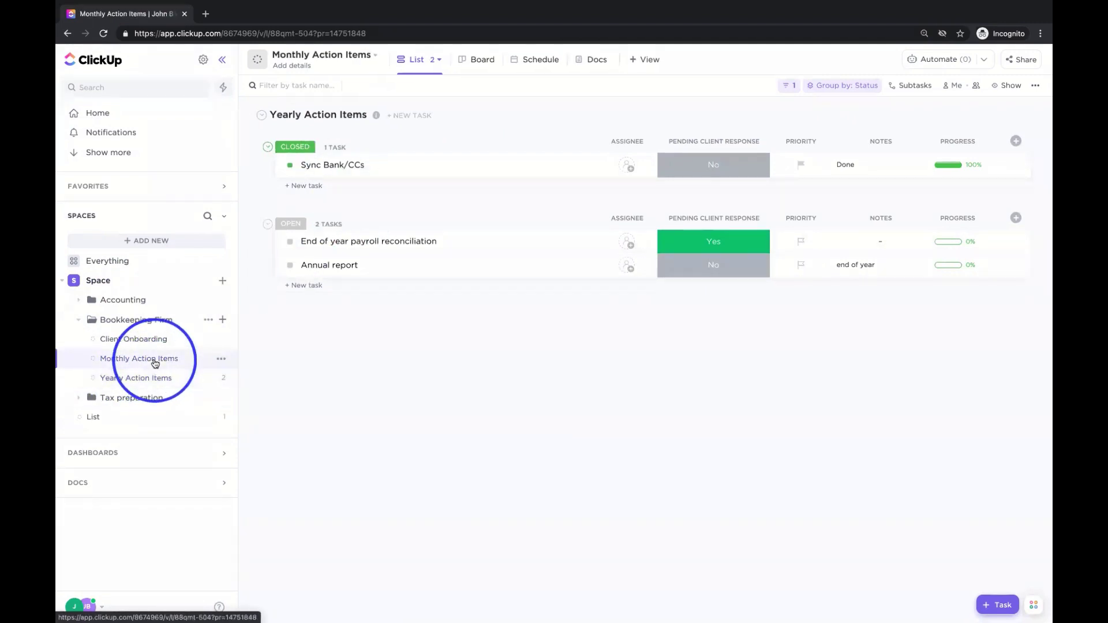
scroll(548, 215, "down", 3)
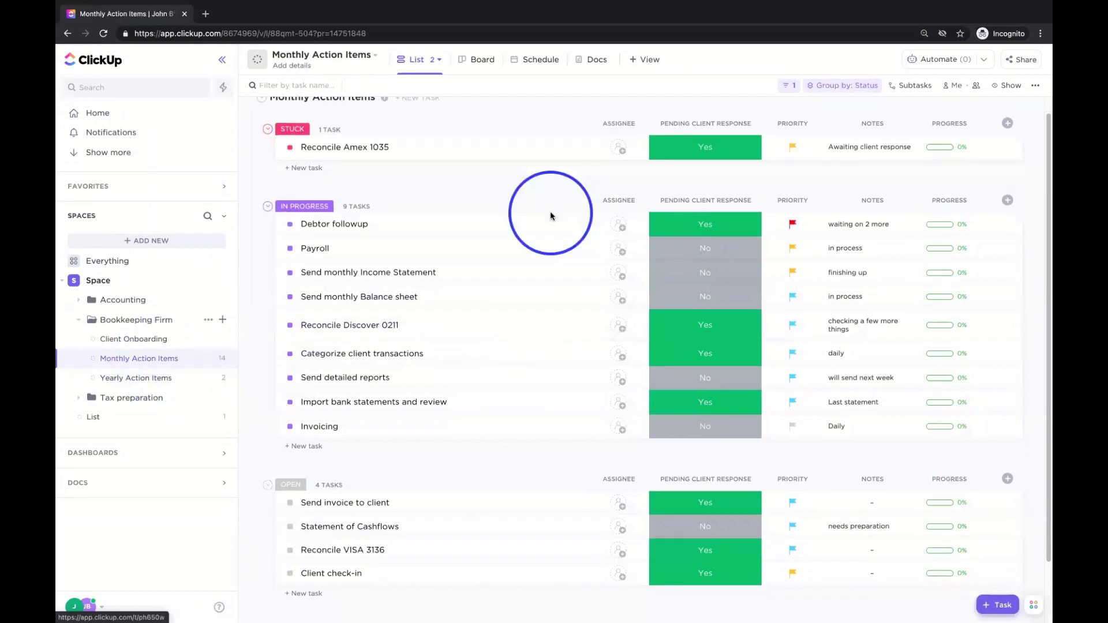
scroll(549, 216, "up", 3)
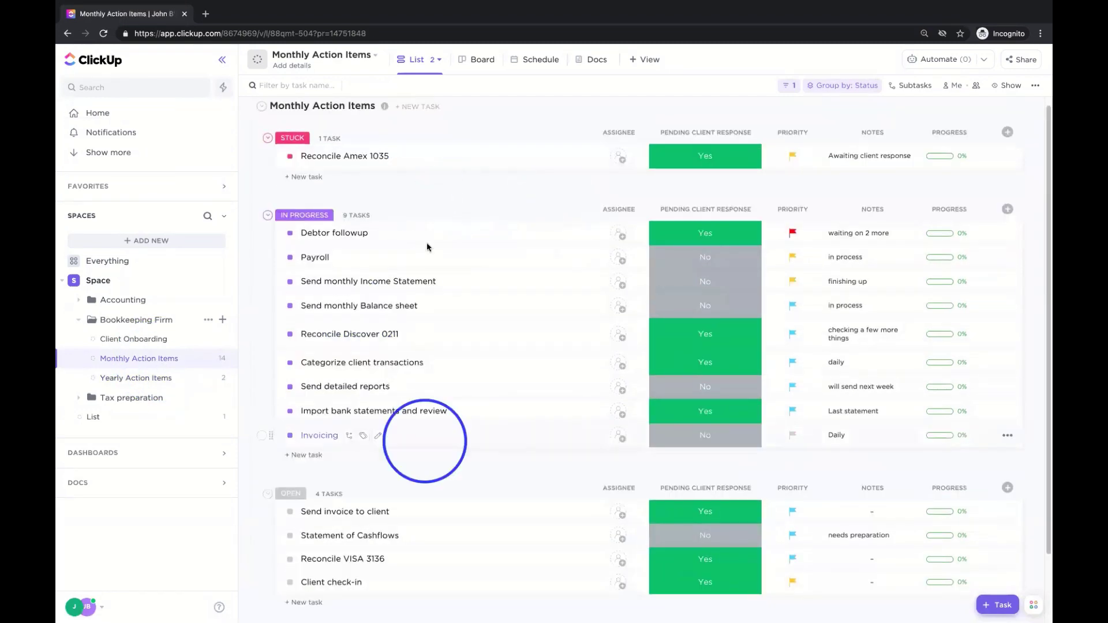
left_click(167, 341)
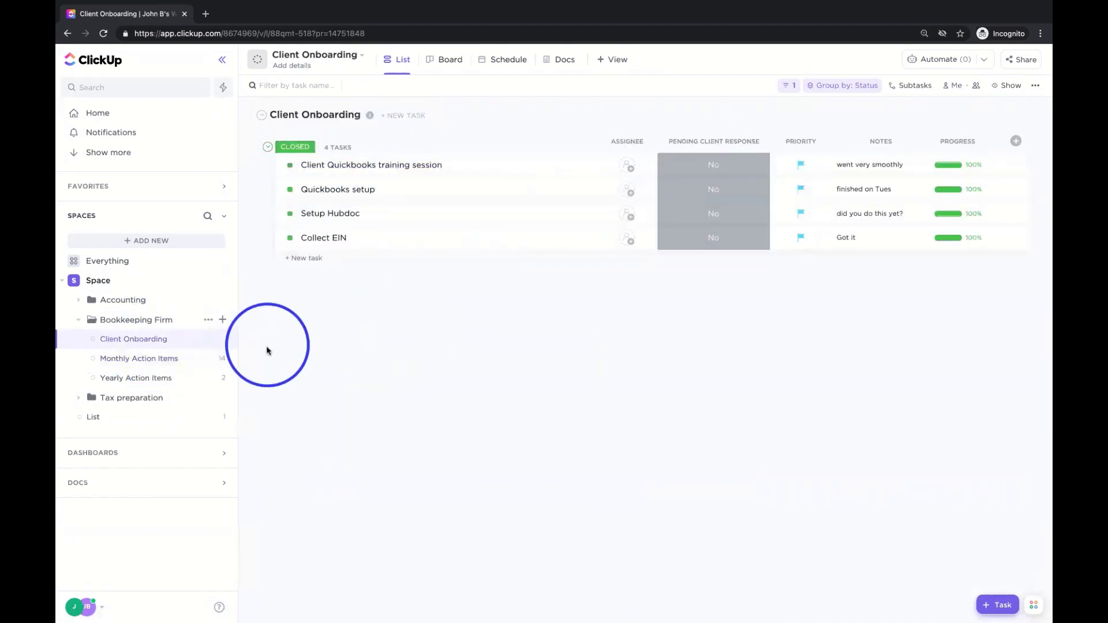
left_click(134, 326)
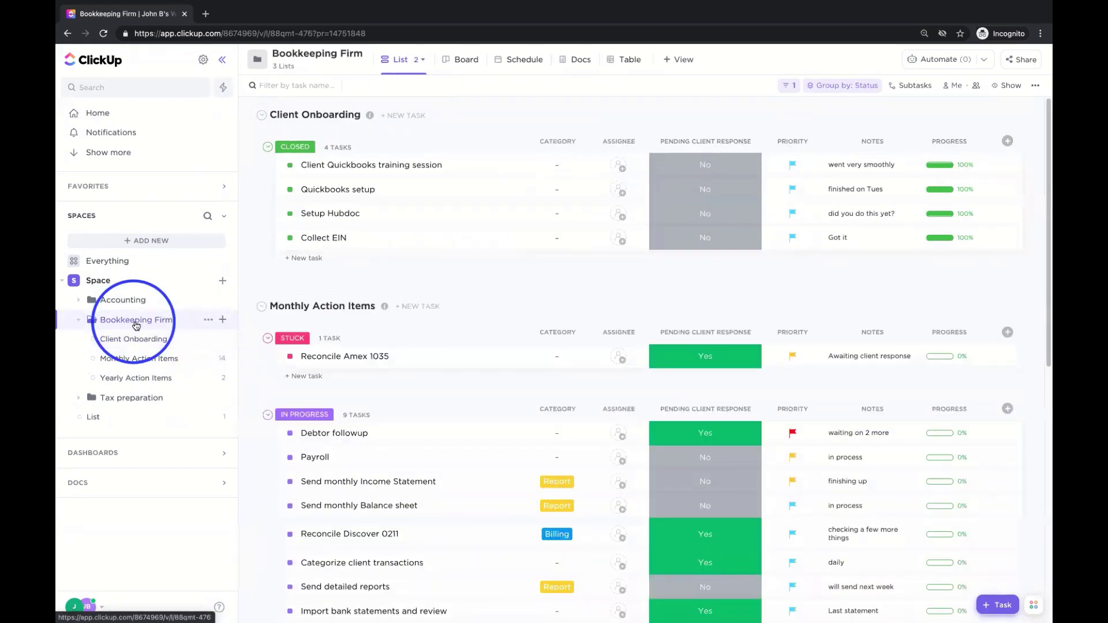
mouse_move(395, 315)
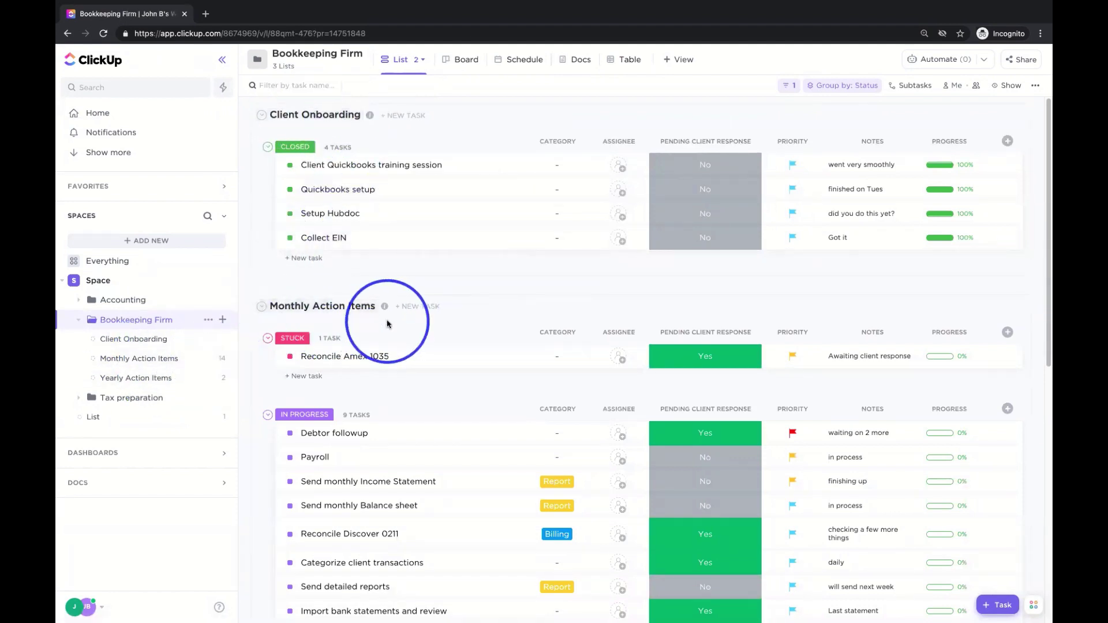
scroll(309, 367, "down", 7)
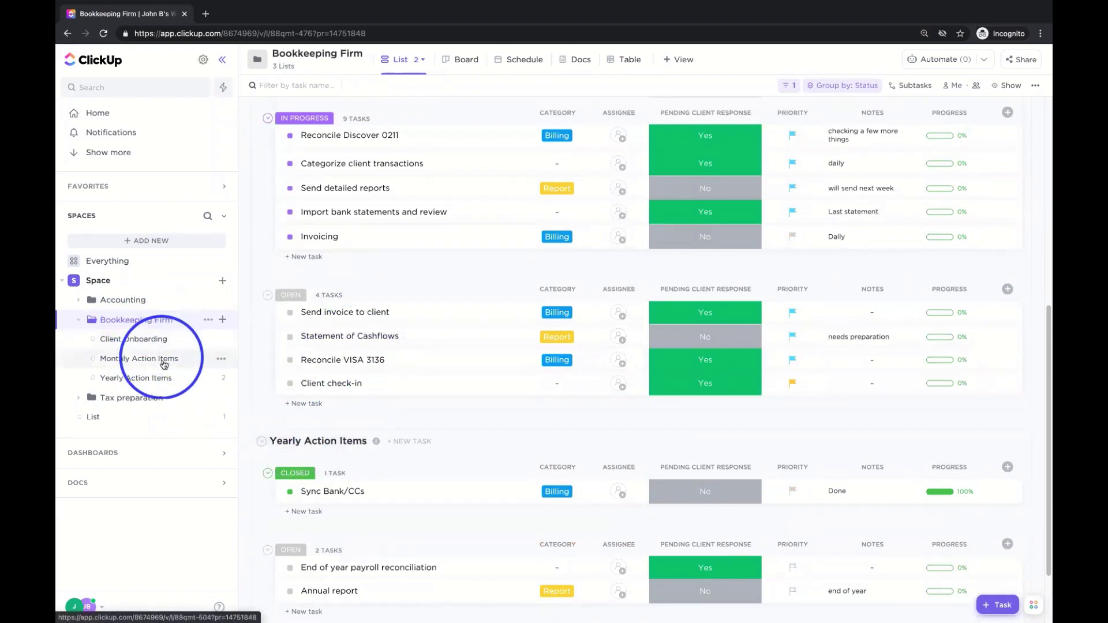
left_click(563, 496)
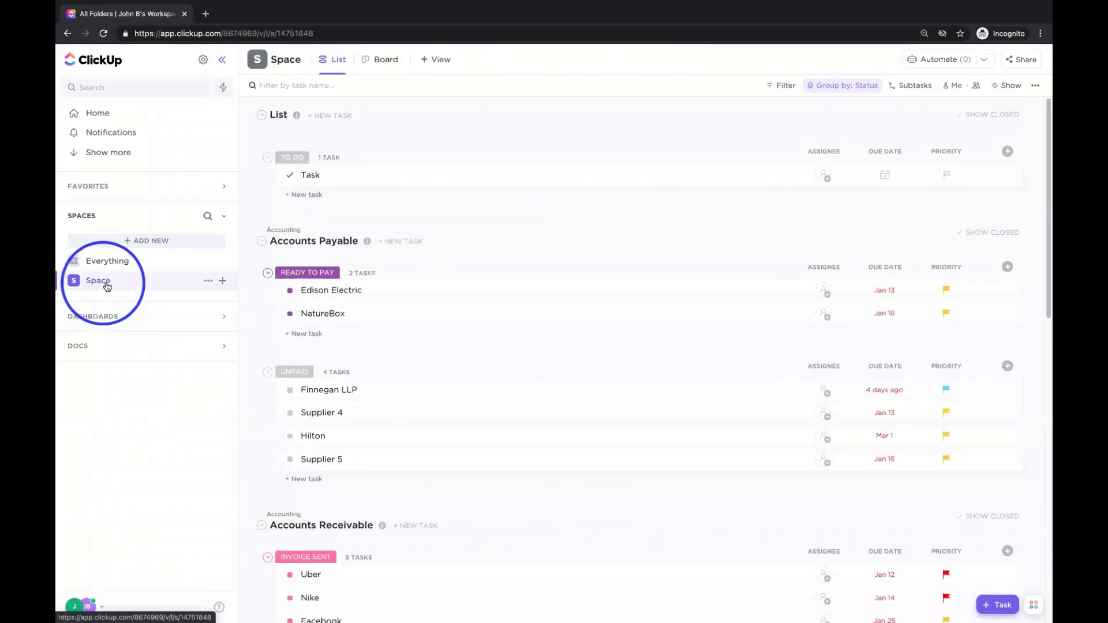
- Expand the Space and its Accounting and Bookkeeping Firm folders in the sidebar to show their lists
scroll(370, 271, "down", 5)
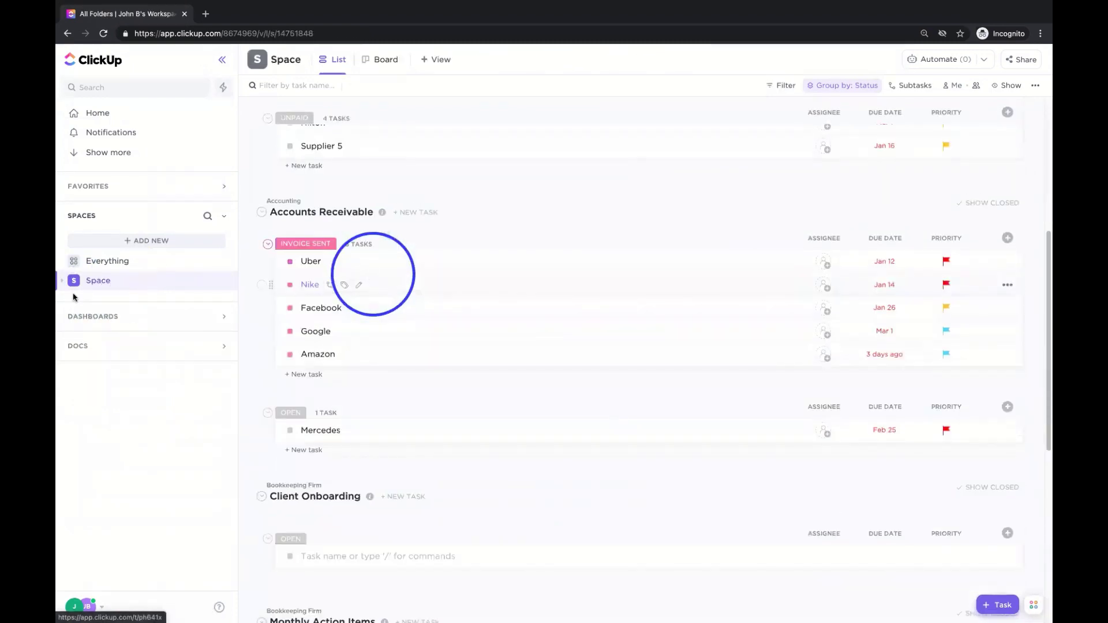
left_click(100, 282)
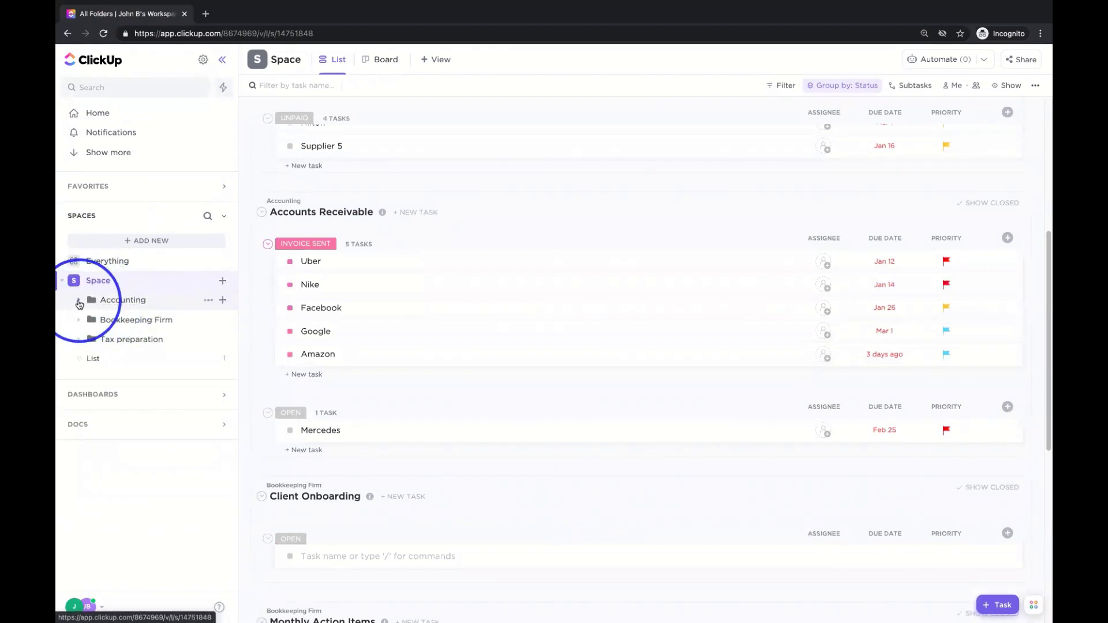
left_click(79, 300)
left_click(78, 359)
left_click(455, 247)
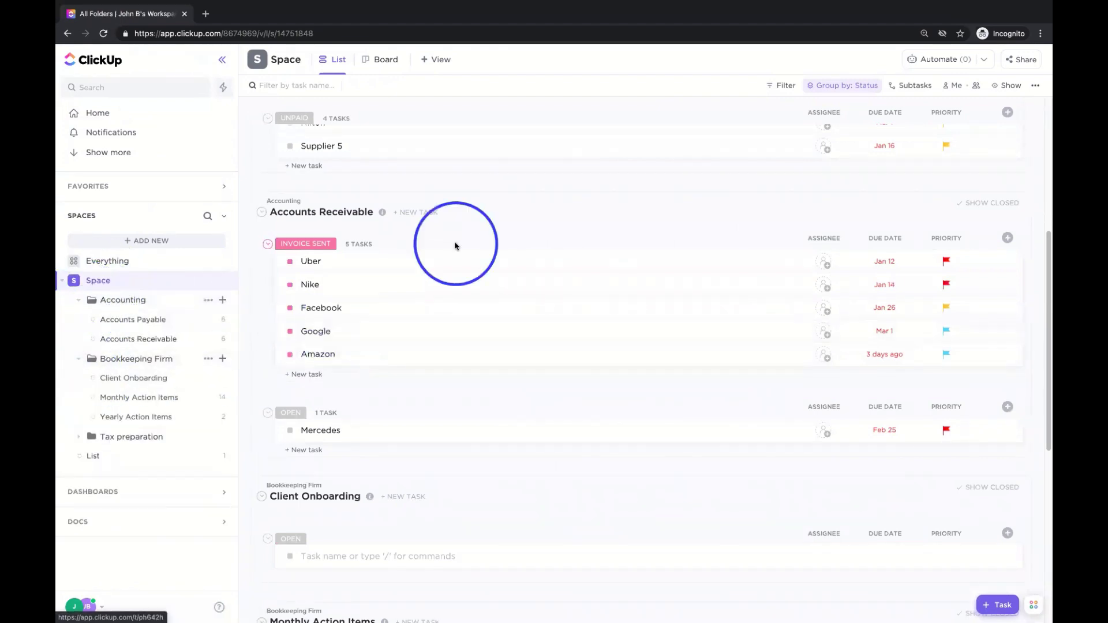
scroll(455, 246, "down", 20)
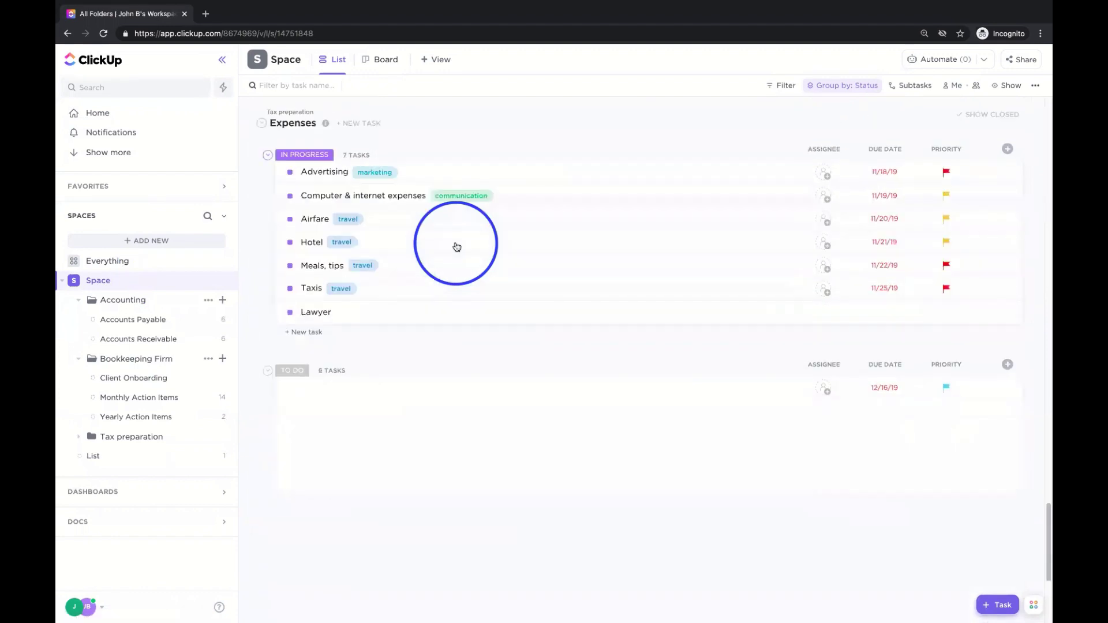
scroll(456, 247, "up", 15)
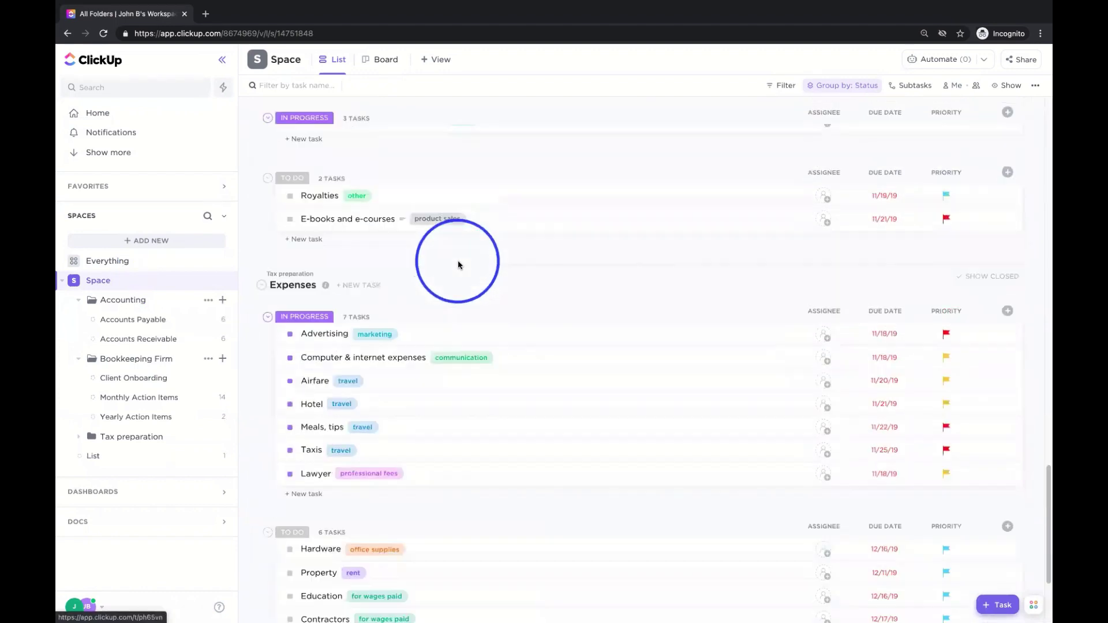
scroll(457, 252, "up", 5)
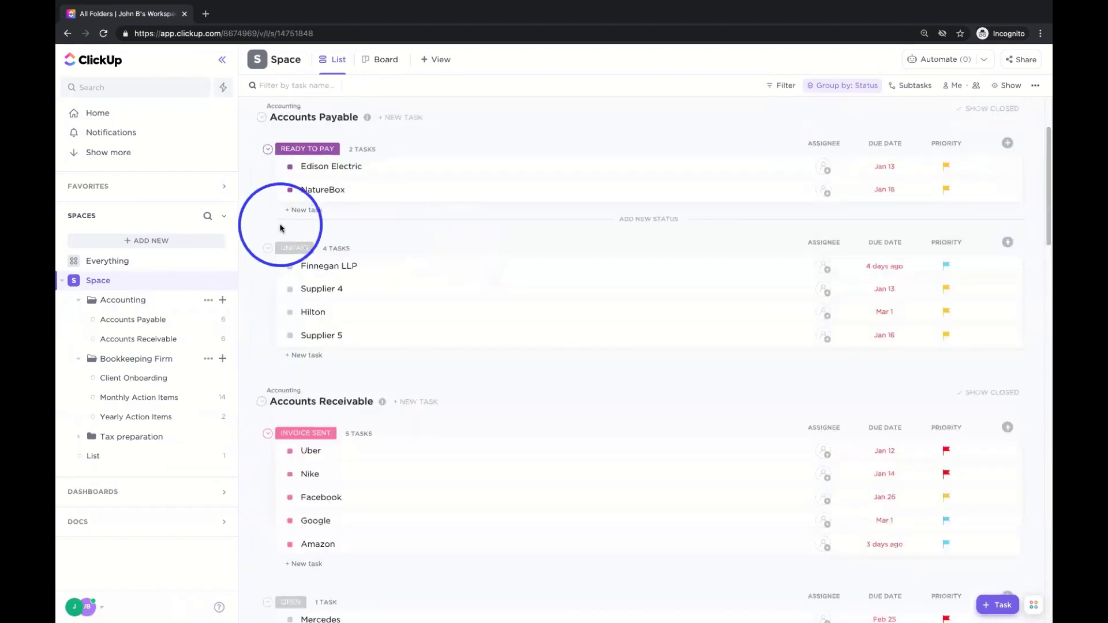
left_click(135, 345)
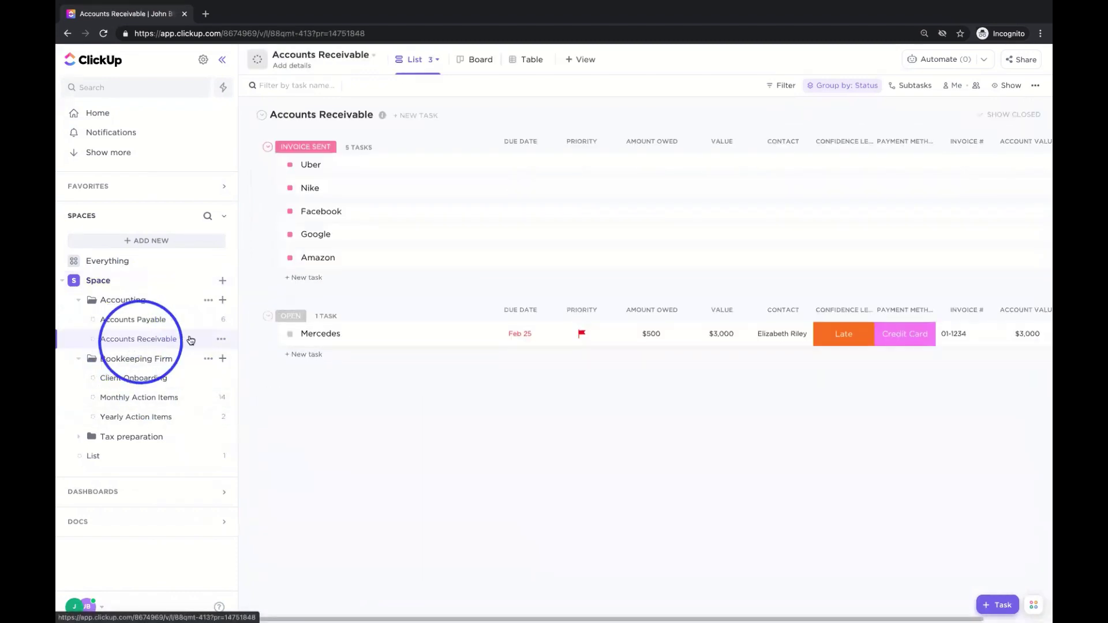
left_click(138, 398)
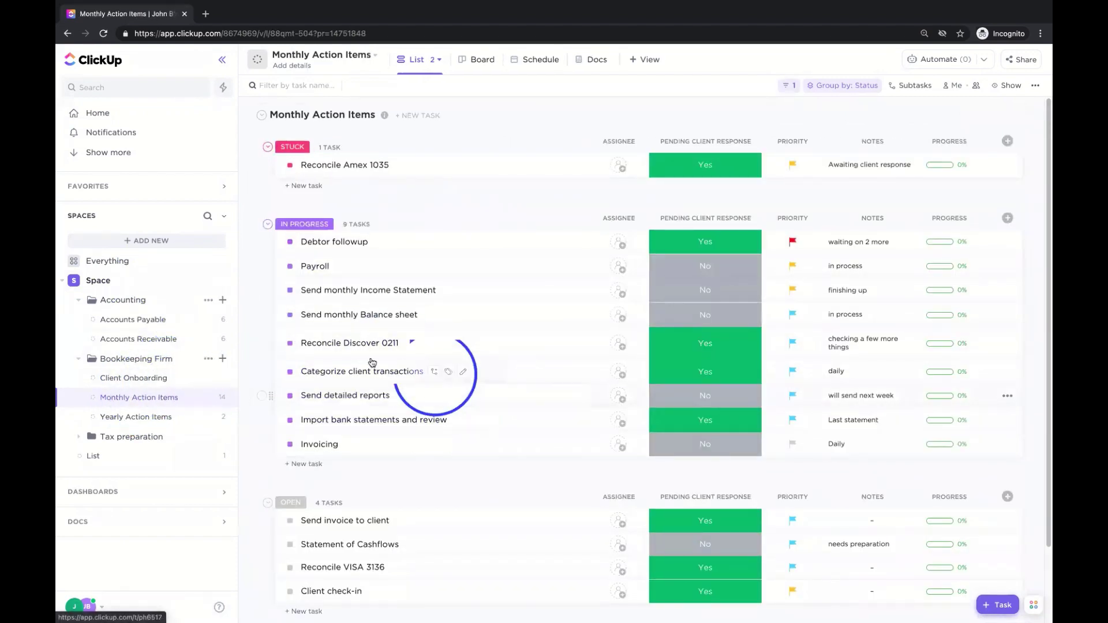
left_click(345, 345)
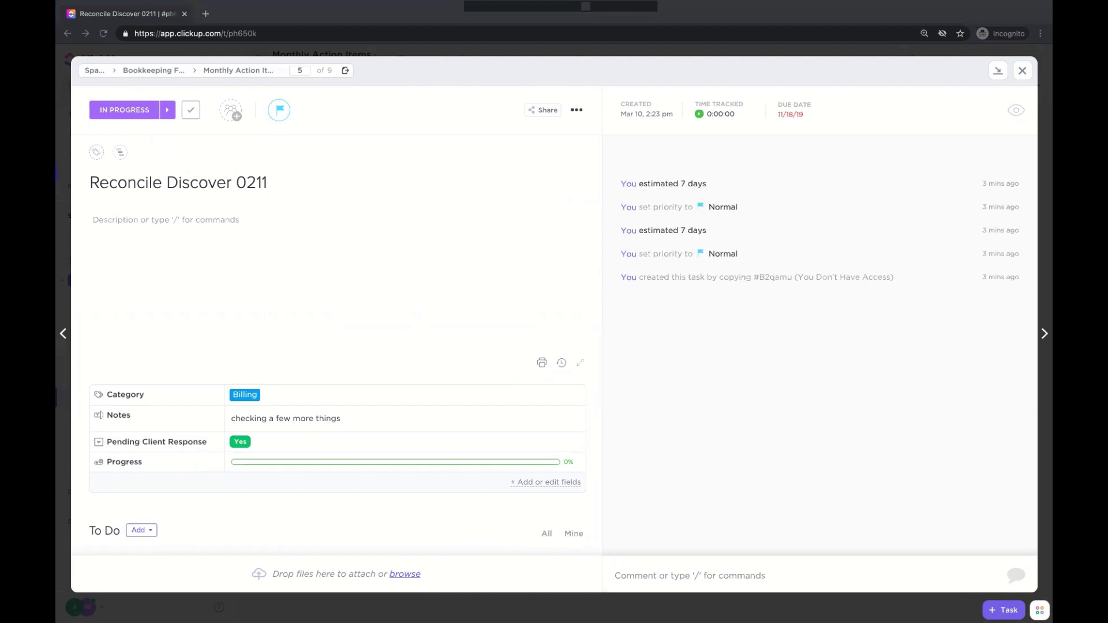
left_click(130, 114)
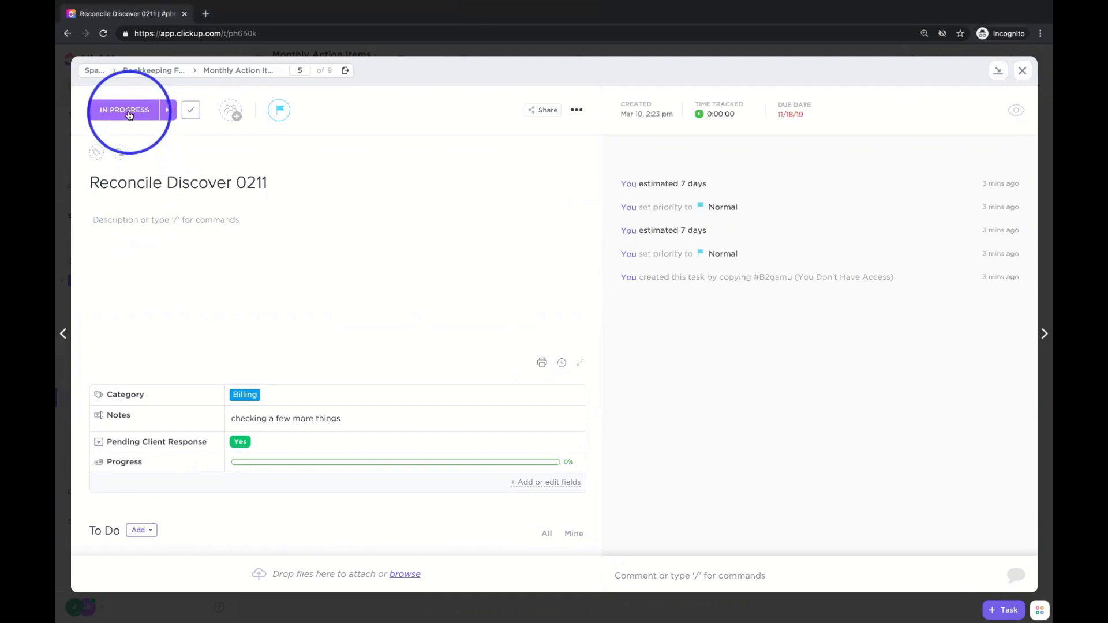
left_click(130, 115)
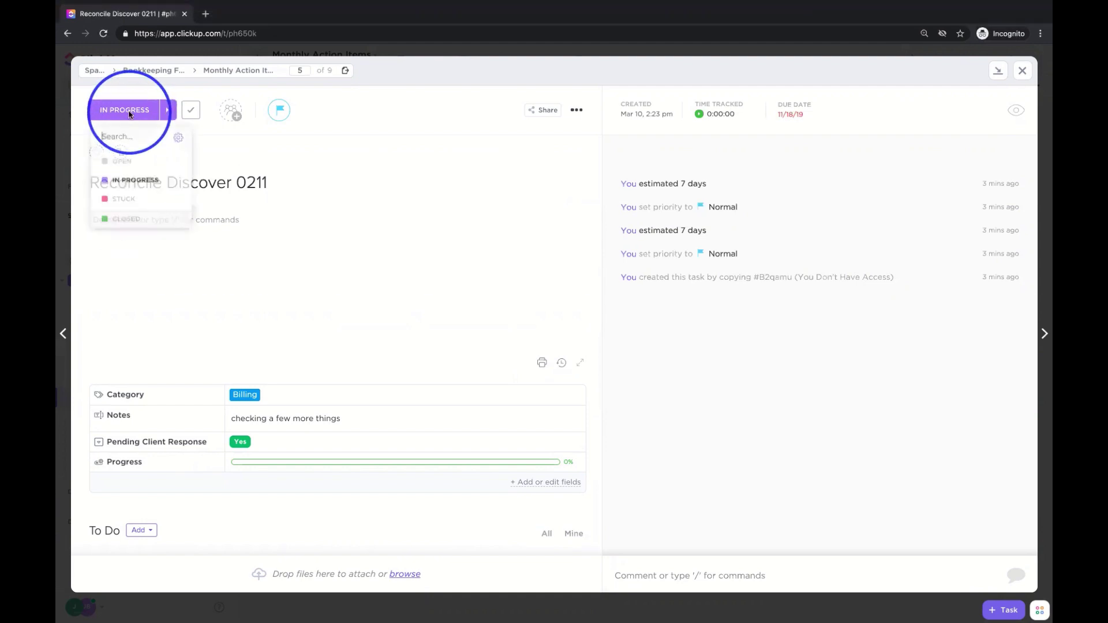
left_click(135, 209)
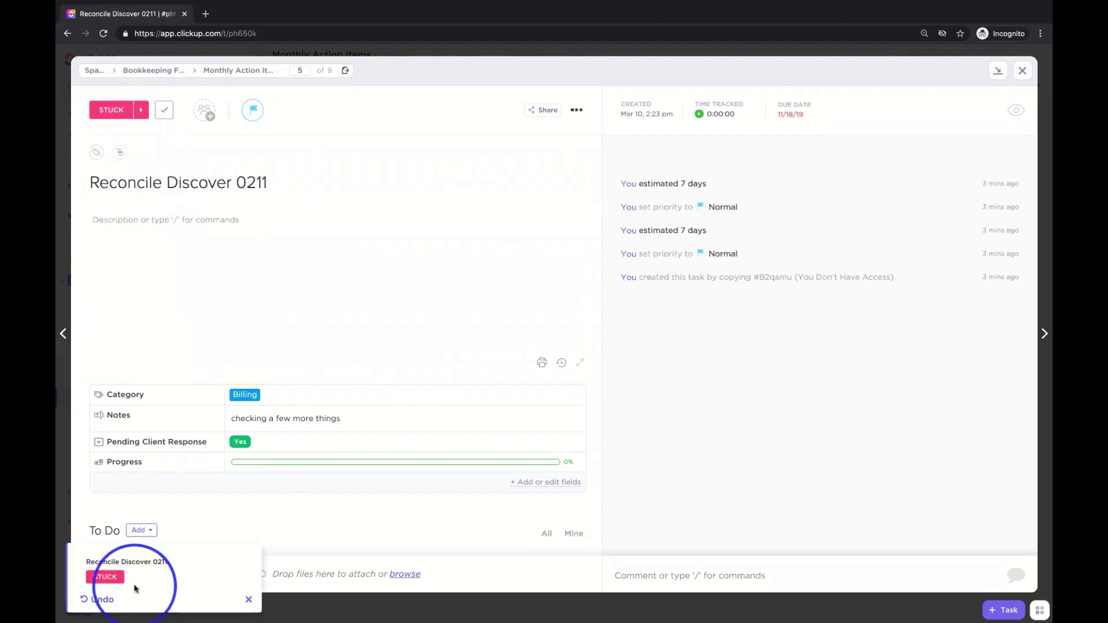
left_click(111, 110)
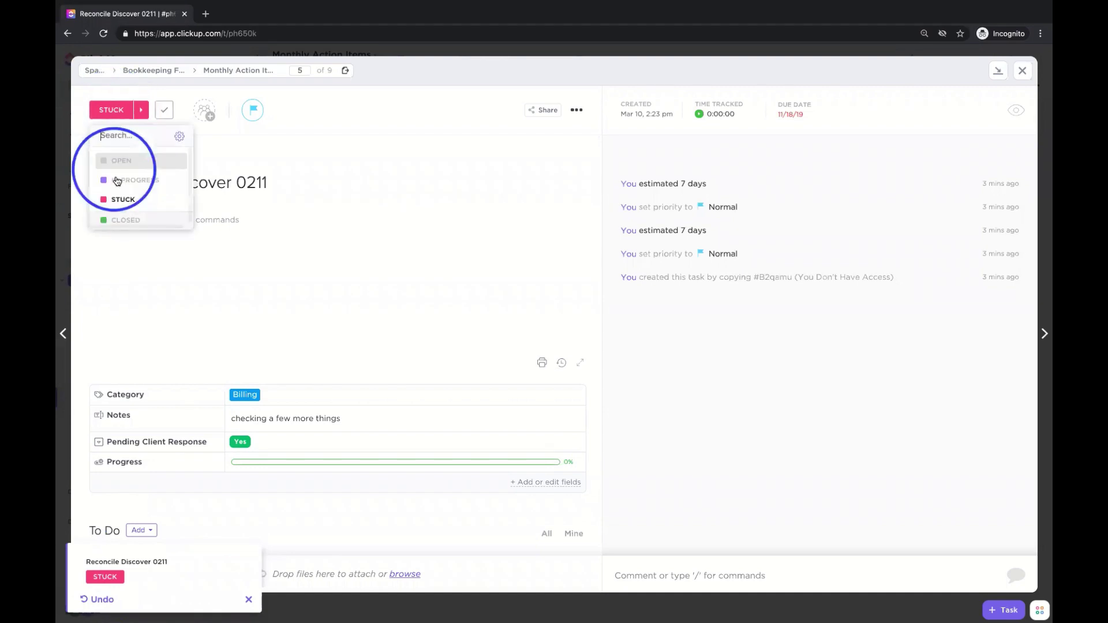
left_click(118, 181)
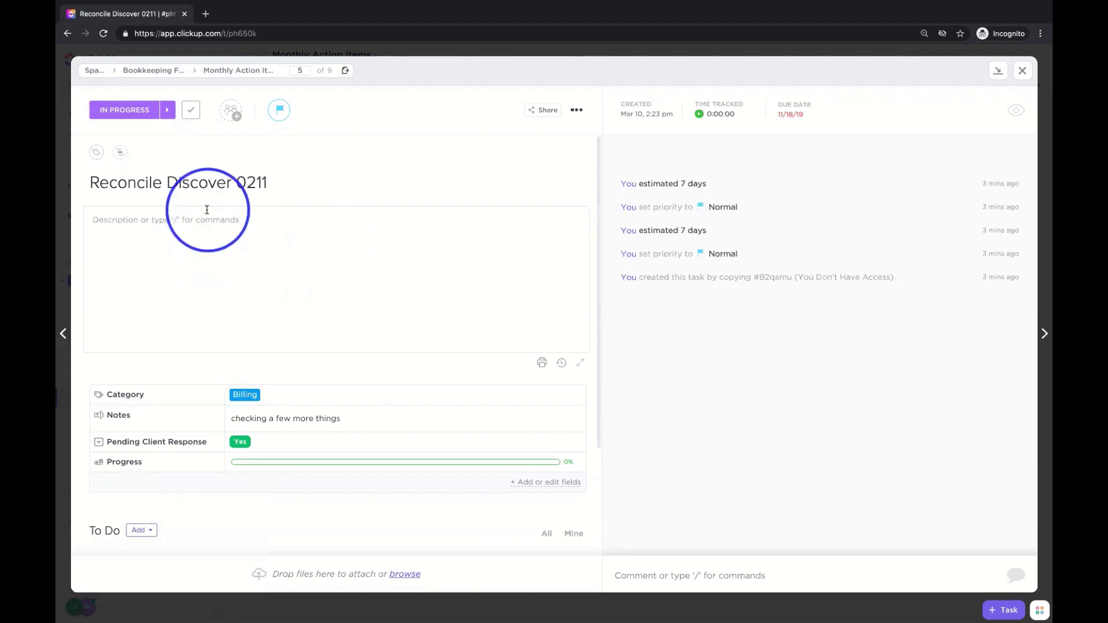
left_click(125, 110)
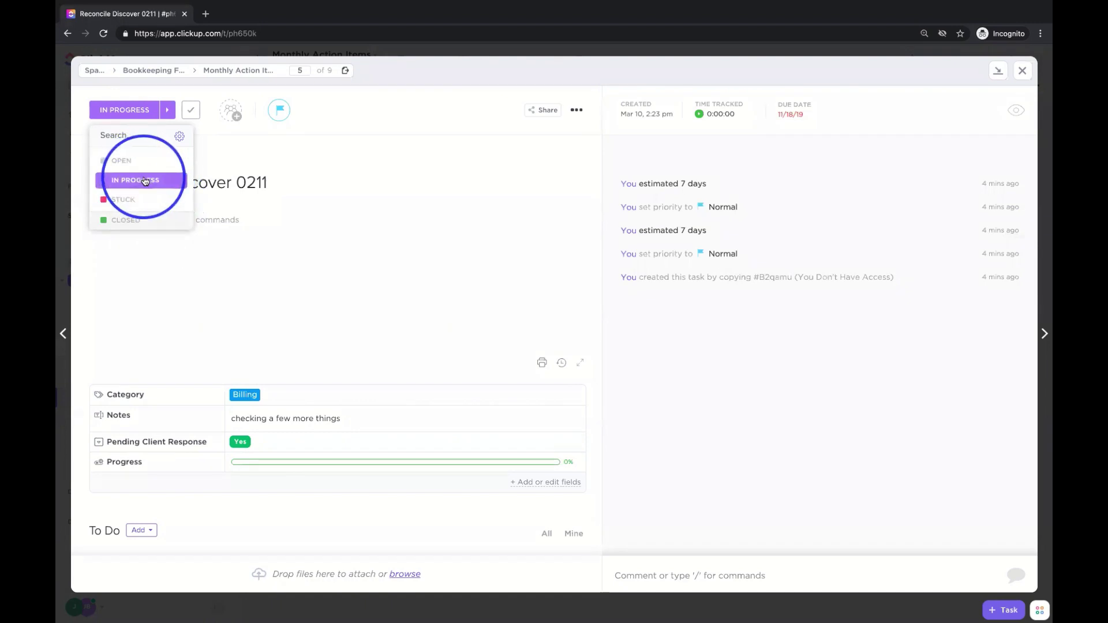
left_click(138, 264)
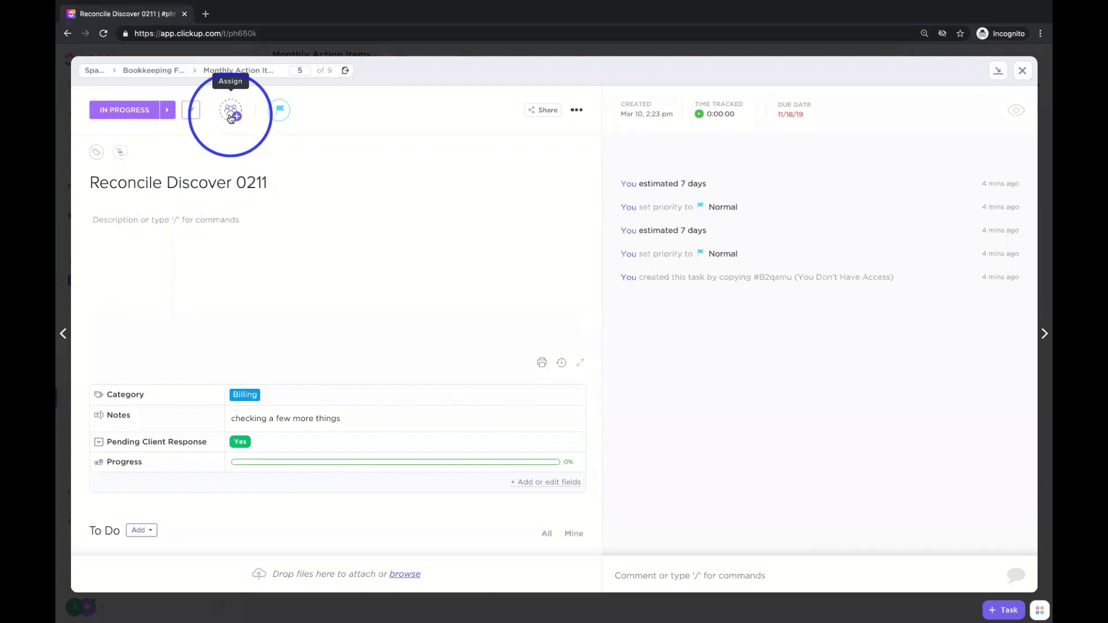
- Assign a team member to Reconcile Discover 0211, then add a second team member as assignee
left_click(230, 116)
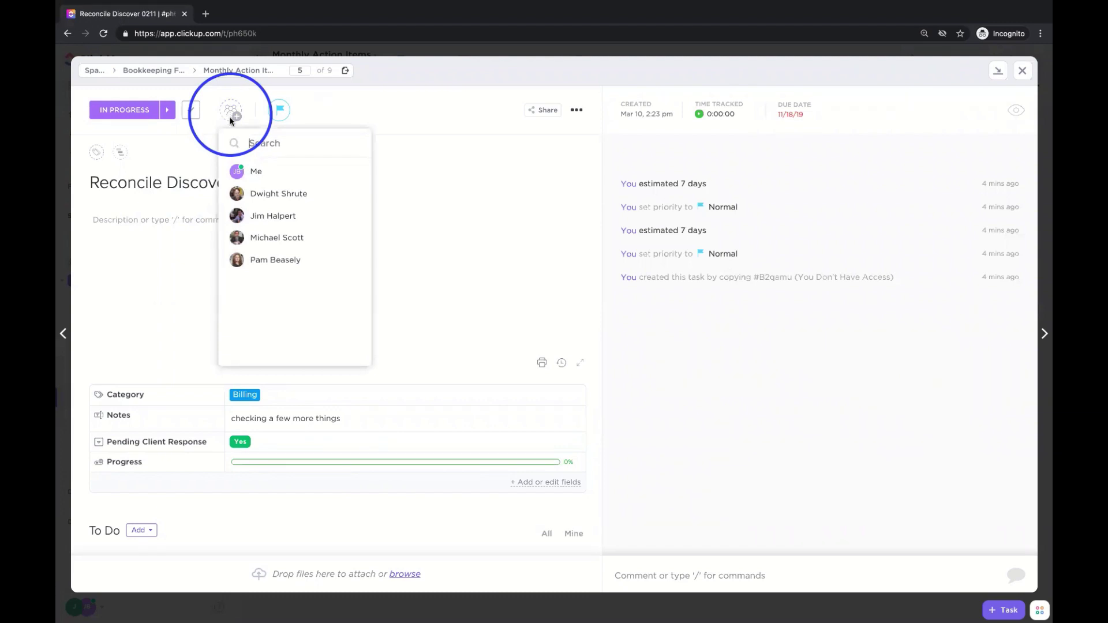
left_click(270, 237)
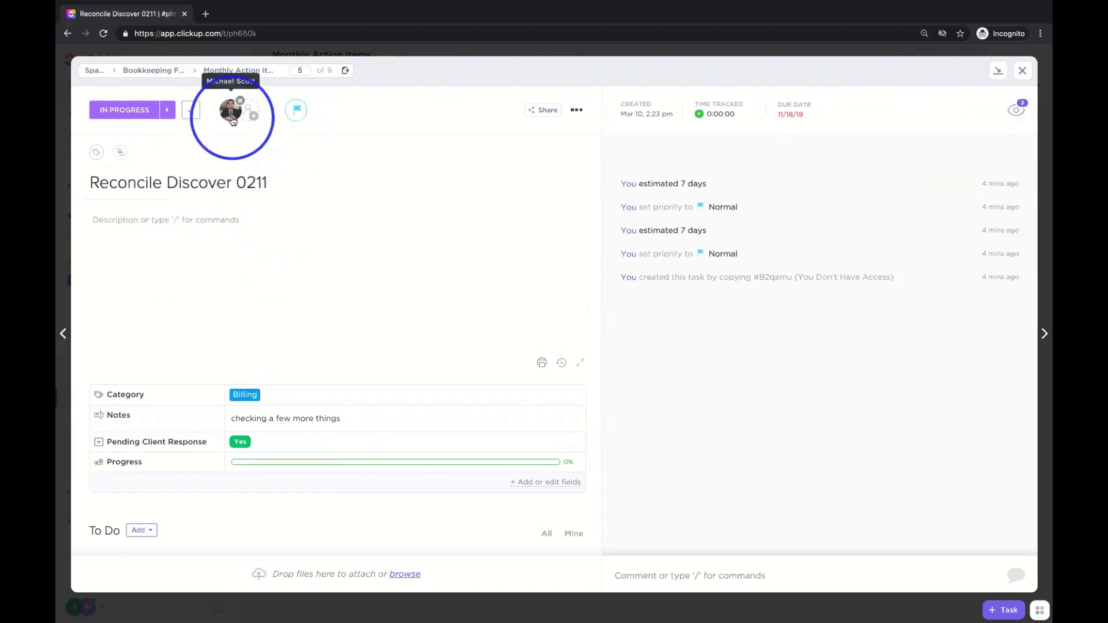
left_click(249, 112)
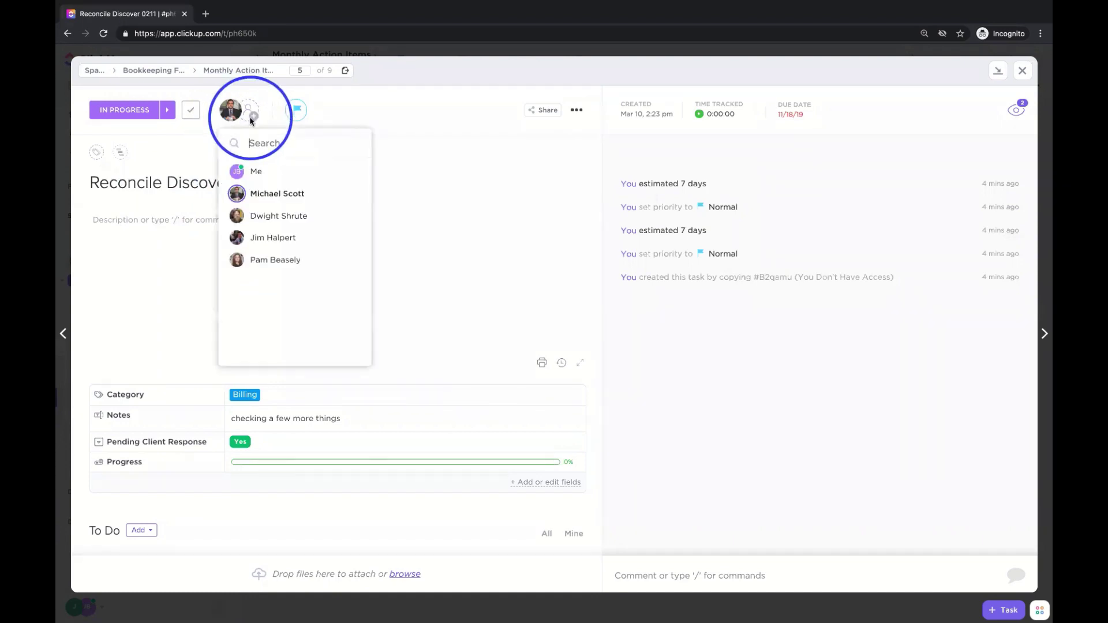
left_click(291, 217)
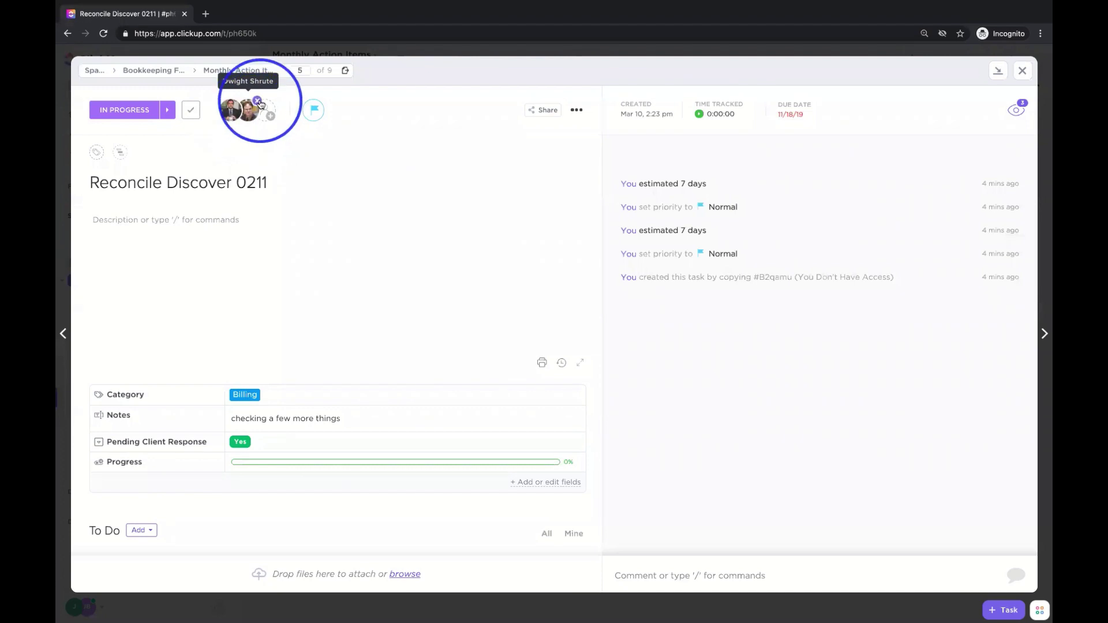
mouse_move(241, 119)
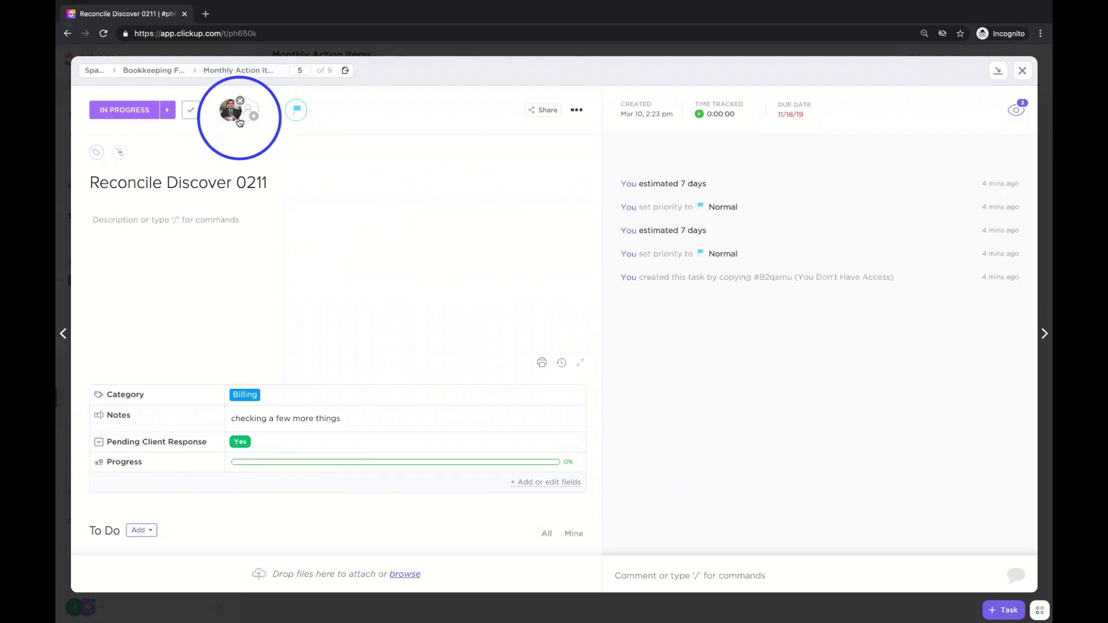
- Replace the 11/18/19 due date with Friday the 12th and set the start date to the 8th
left_click(794, 116)
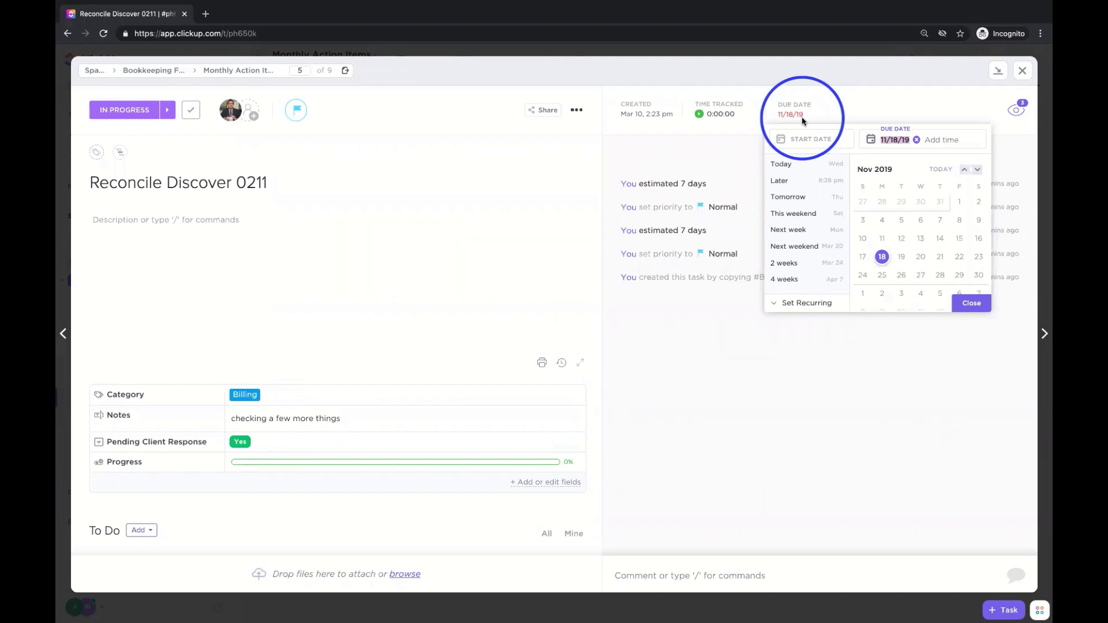
left_click(917, 140)
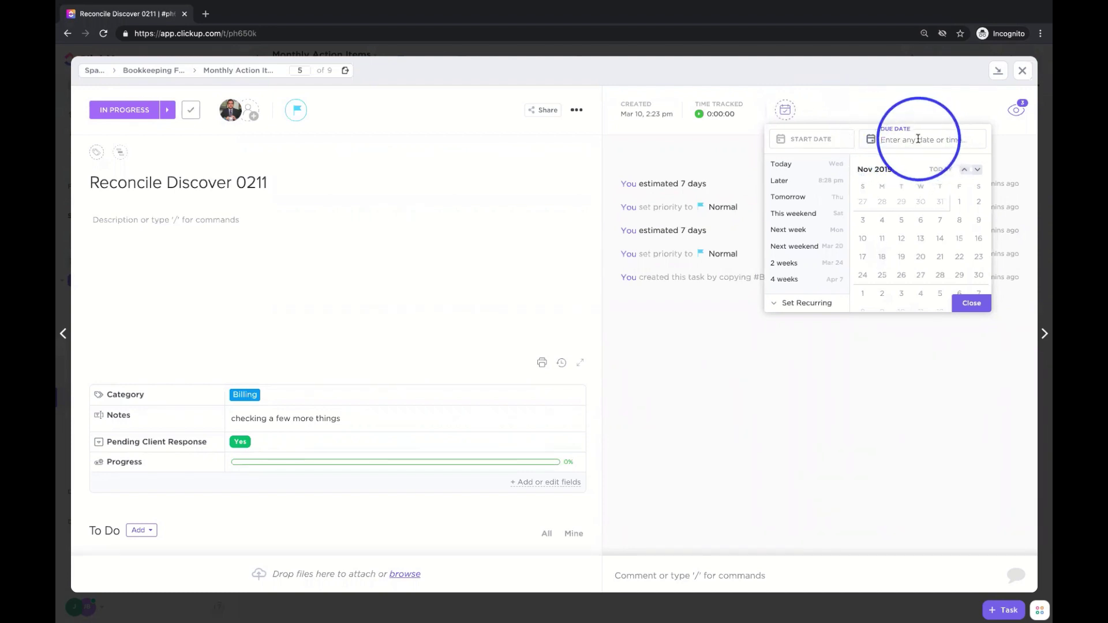
left_click(935, 169)
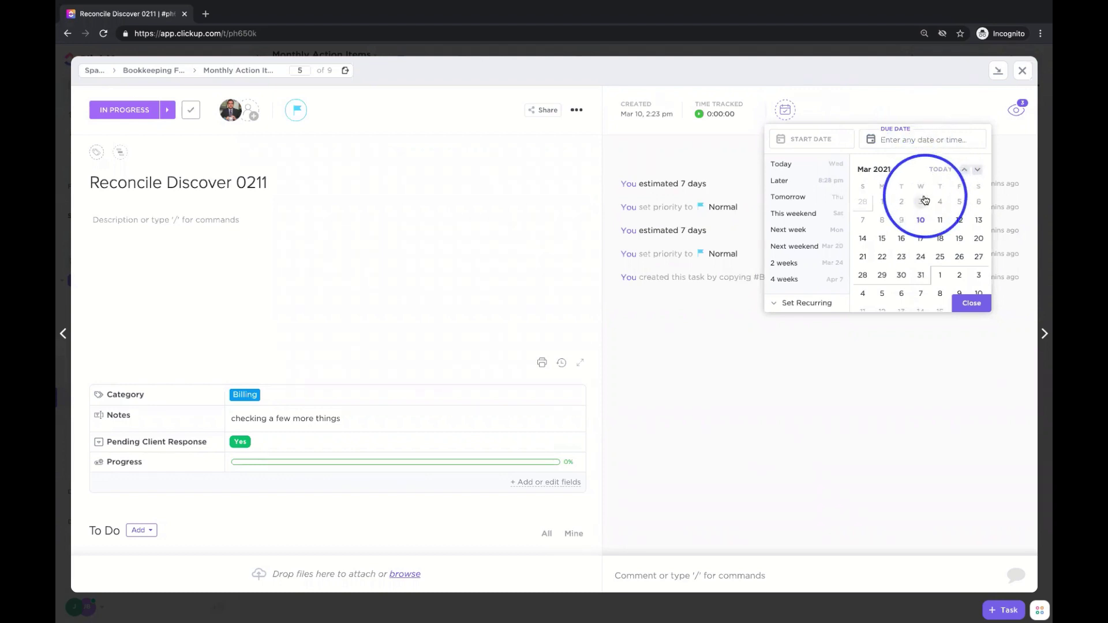
left_click(960, 222)
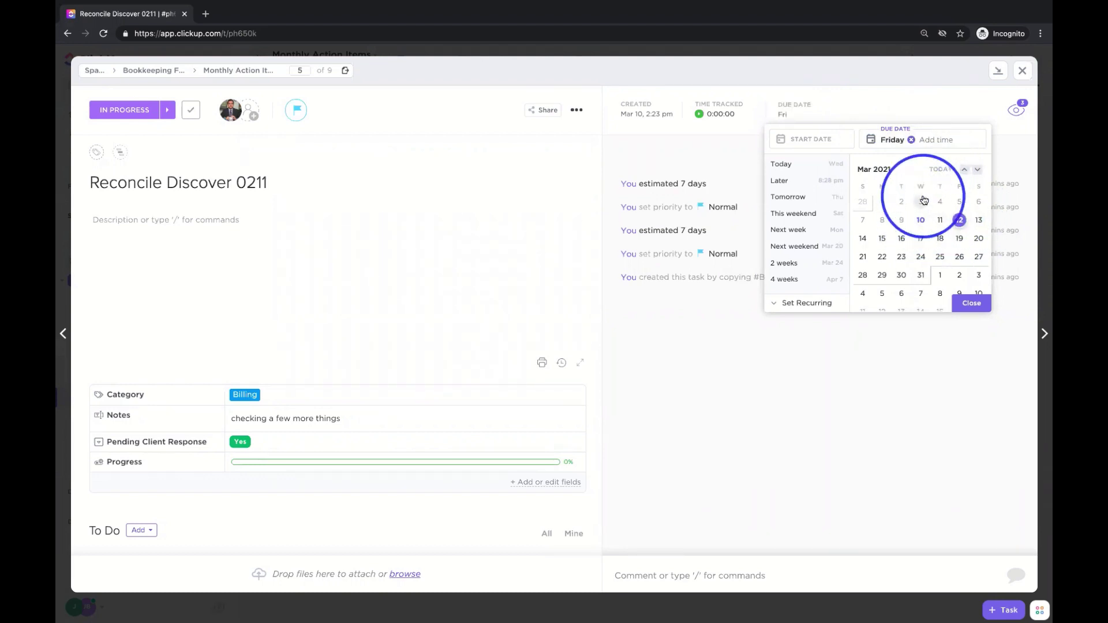
left_click(813, 142)
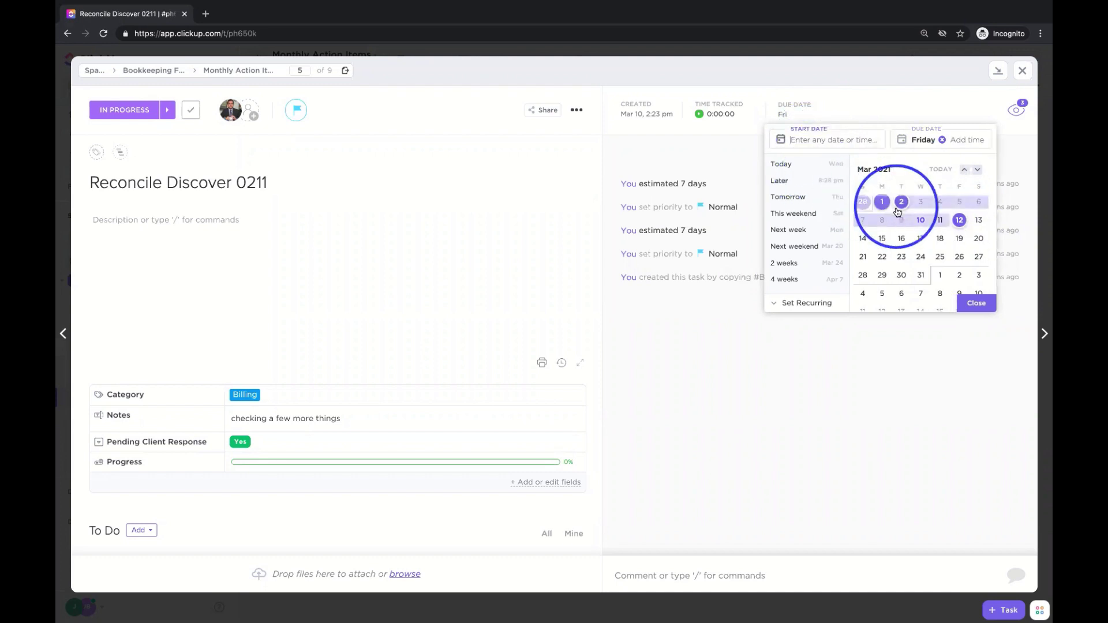
left_click(886, 221)
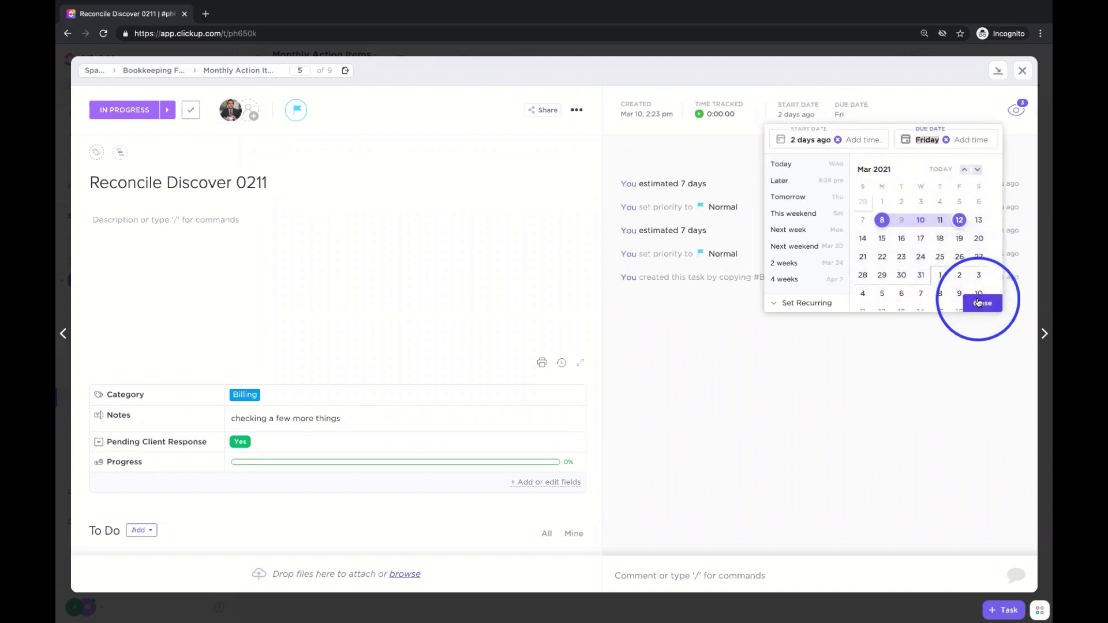
left_click(979, 300)
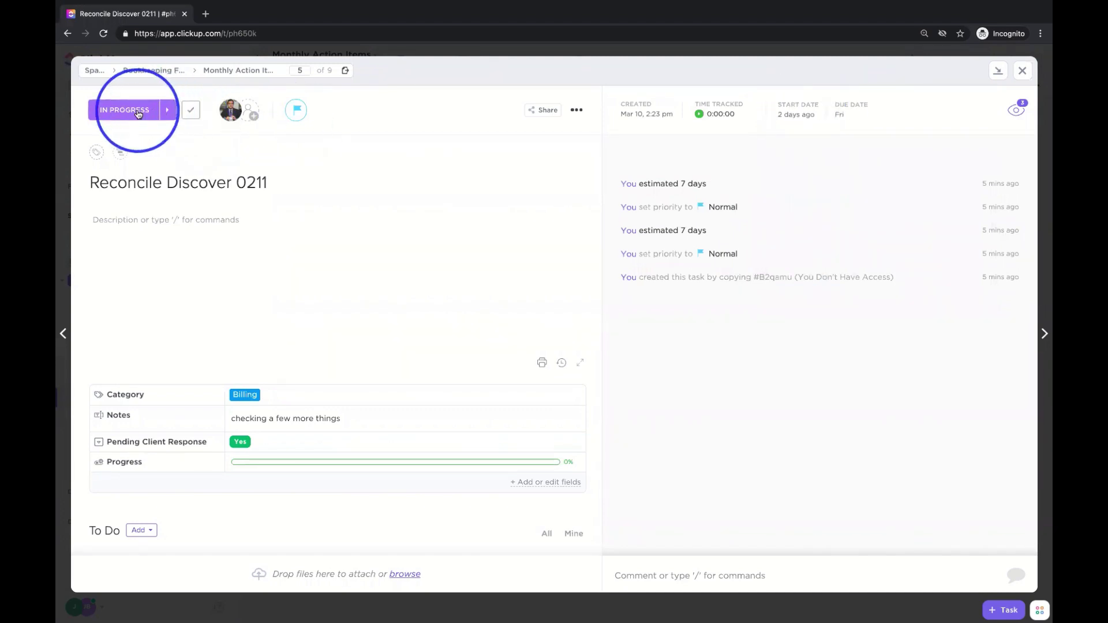
- Dismiss the Toggl sync prompt and put the cursor in the task's comment box
left_click(714, 114)
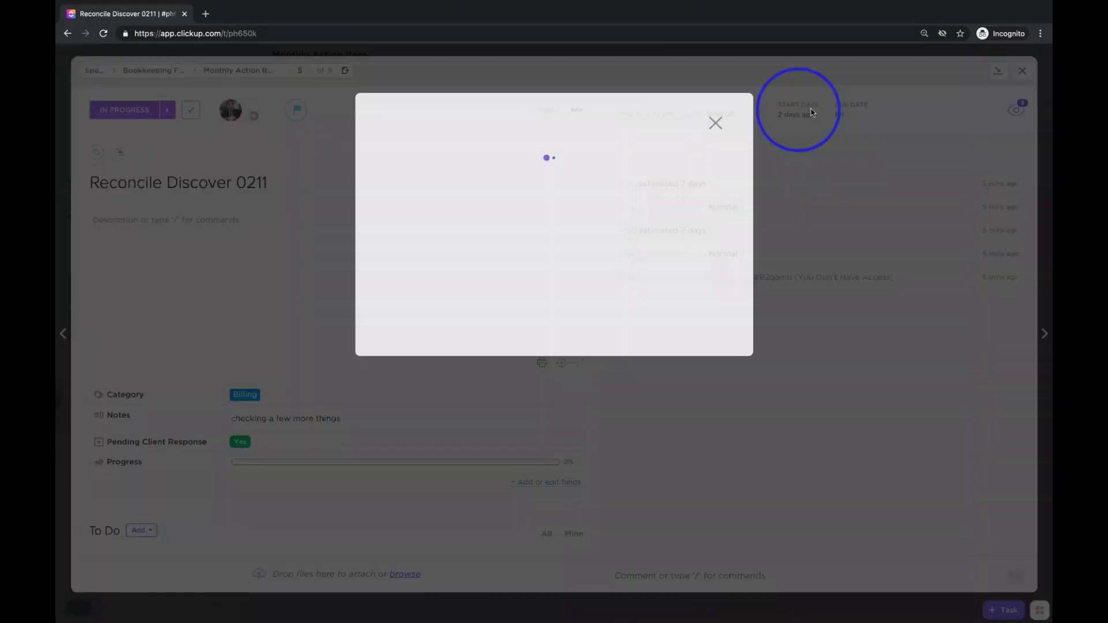
left_click(714, 100)
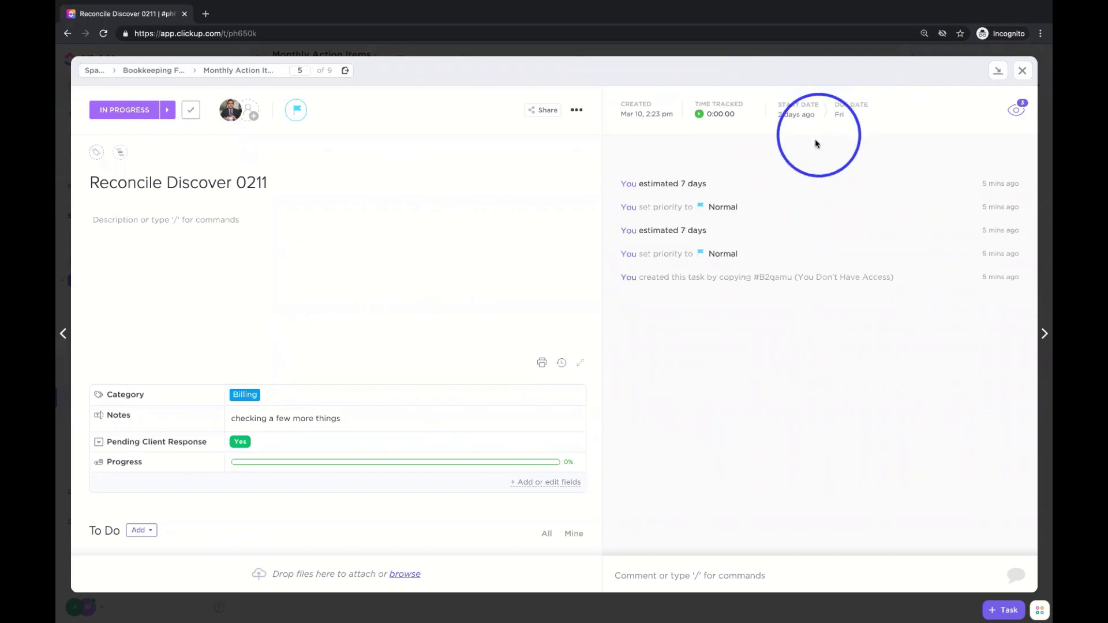
left_click(690, 575)
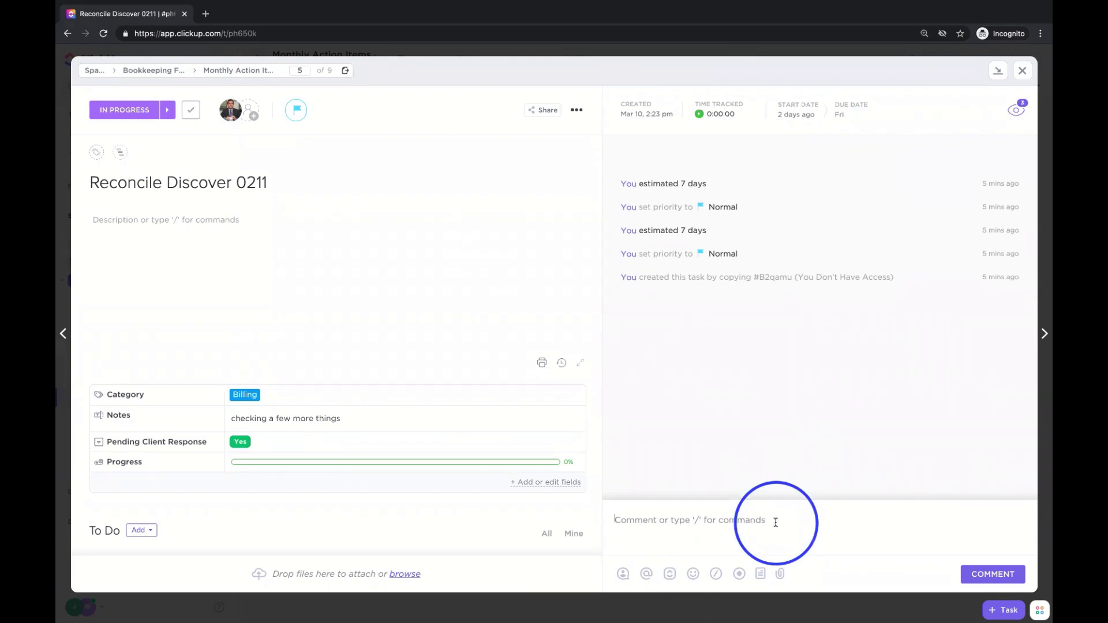
- Post a comment @-mentioning a teammate: 'Hey, you've worked wthis cleint. how do I do this?'
type("@")
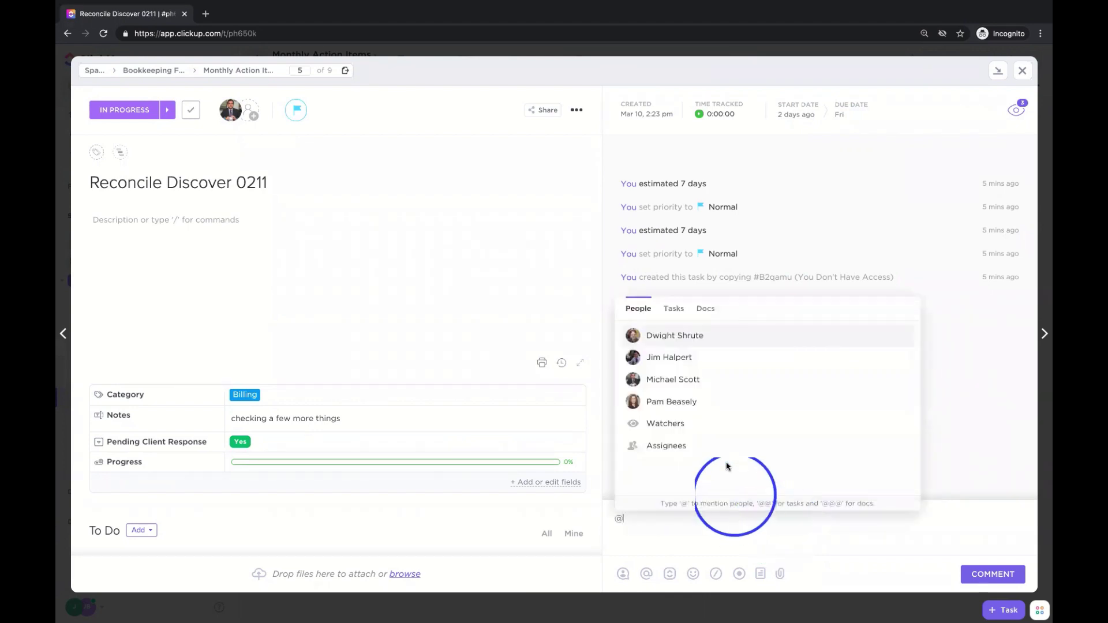
left_click(705, 357)
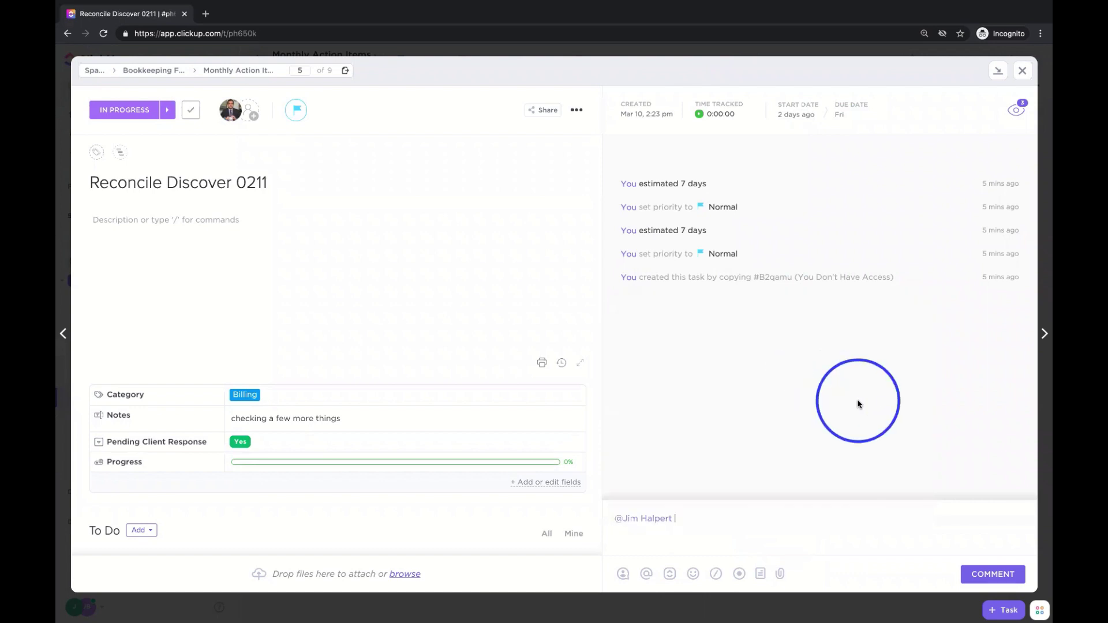
type("Hey, you've worked")
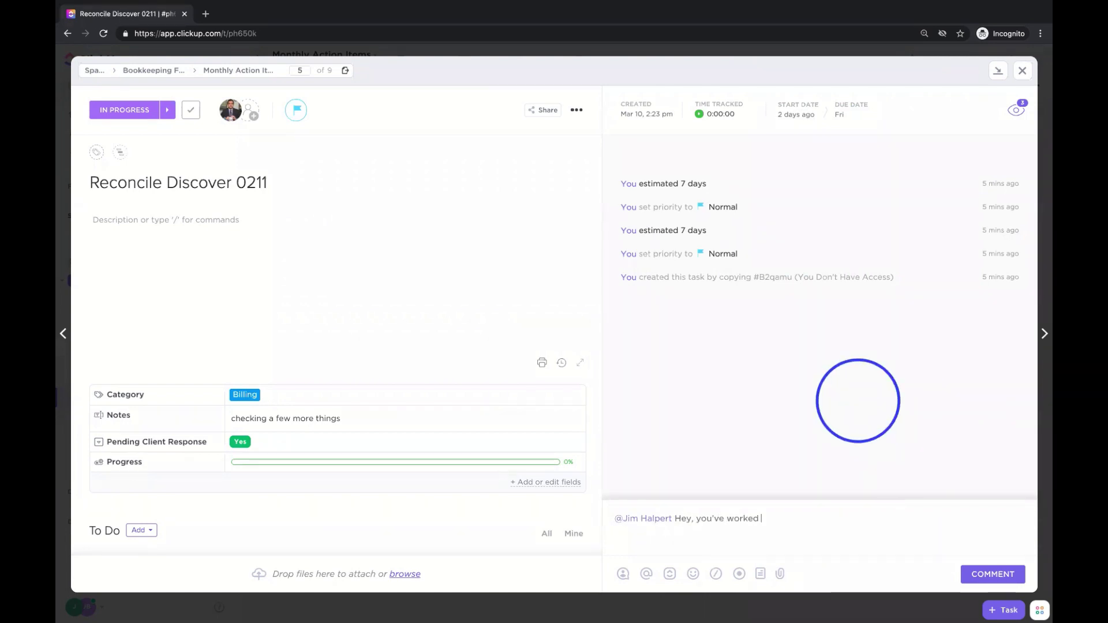
type(" wthis cleint. how do I do this?")
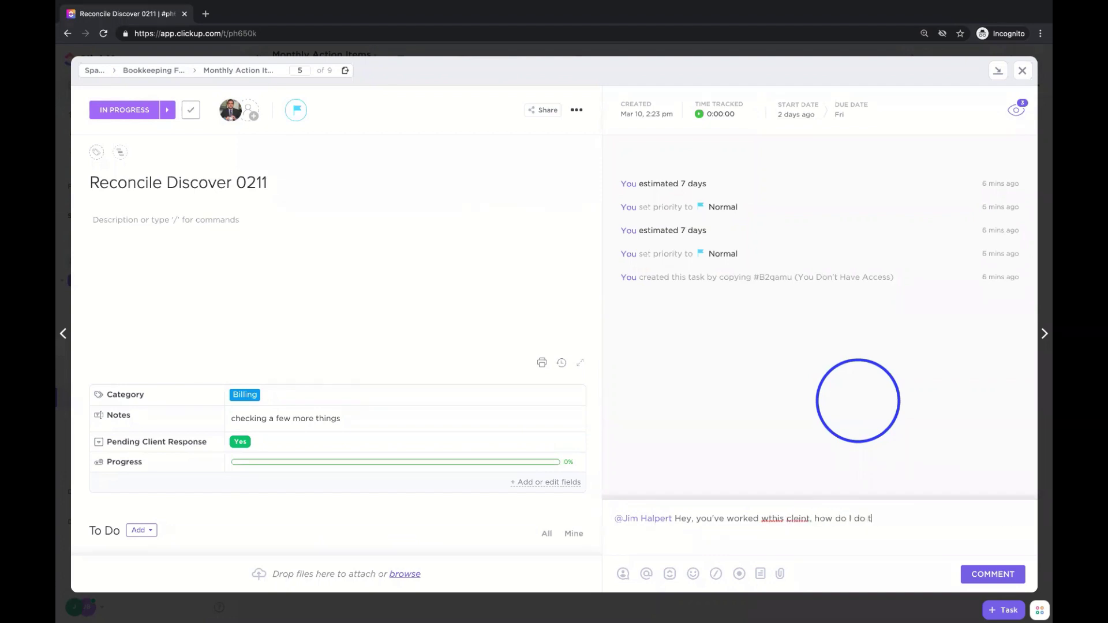
left_click(992, 573)
mouse_move(744, 339)
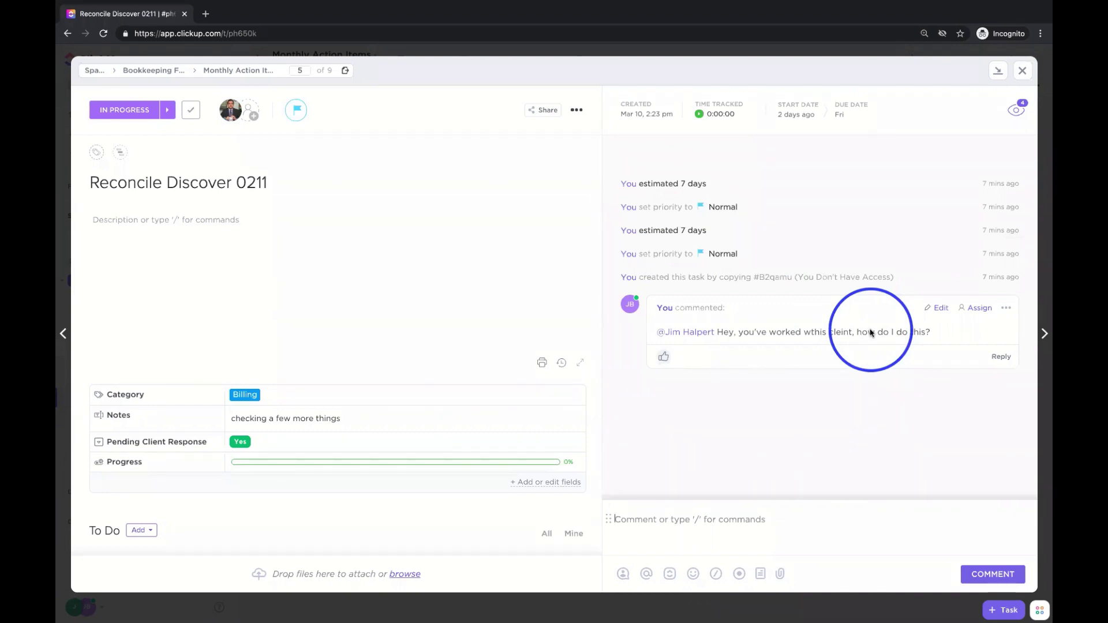
- Post a 'Status update' comment, then reply to the first comment with a teammate mention: 'I used to do this...'
type("Status up")
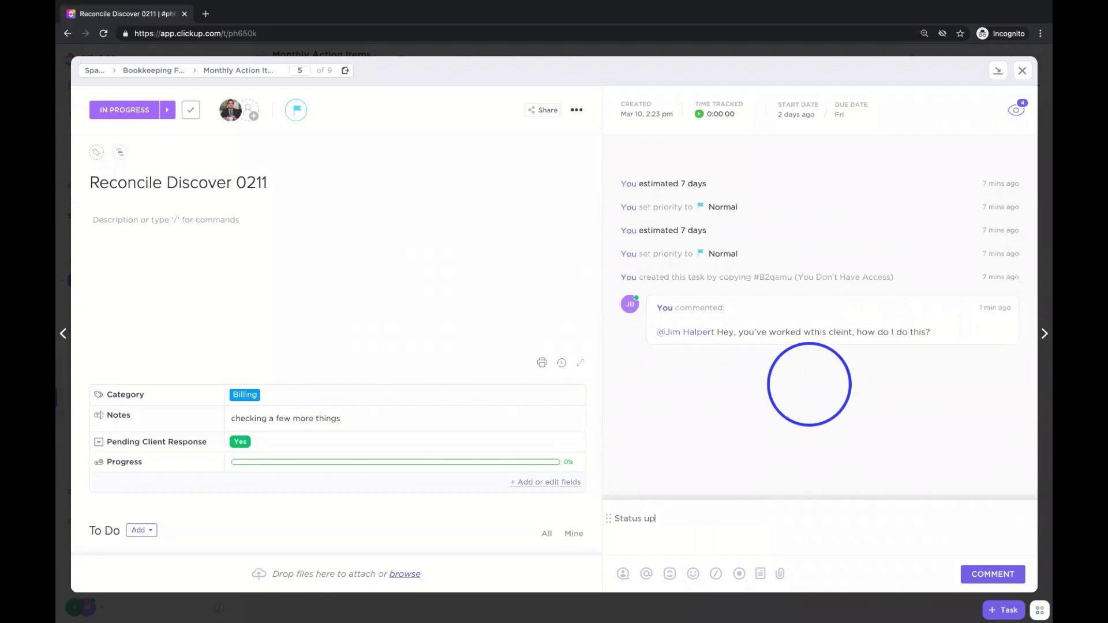
type("date:")
key("Return")
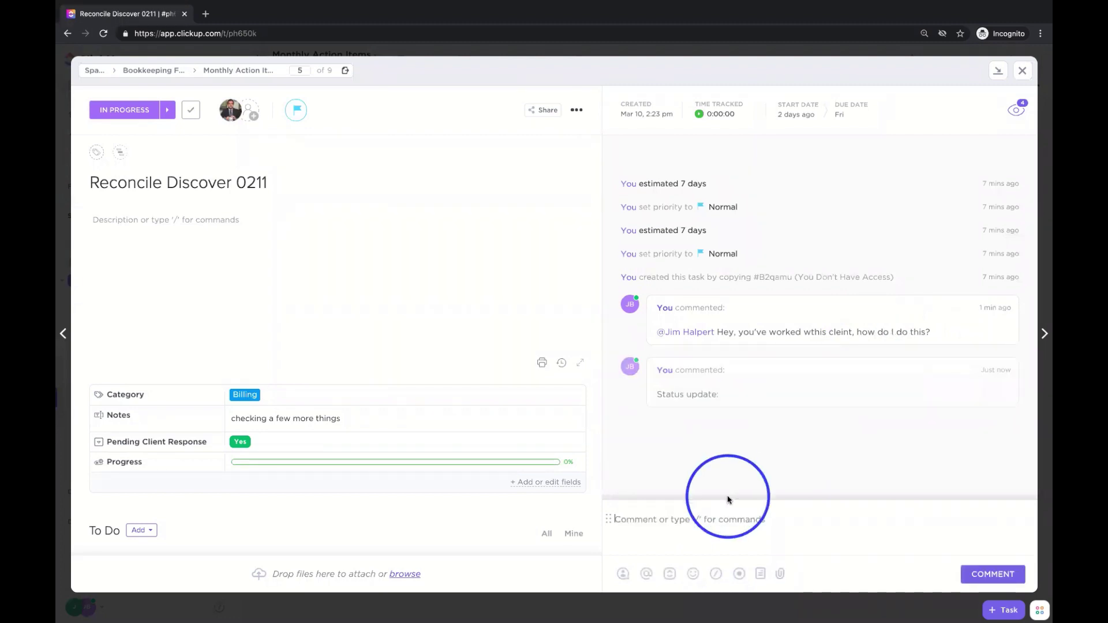
mouse_move(896, 339)
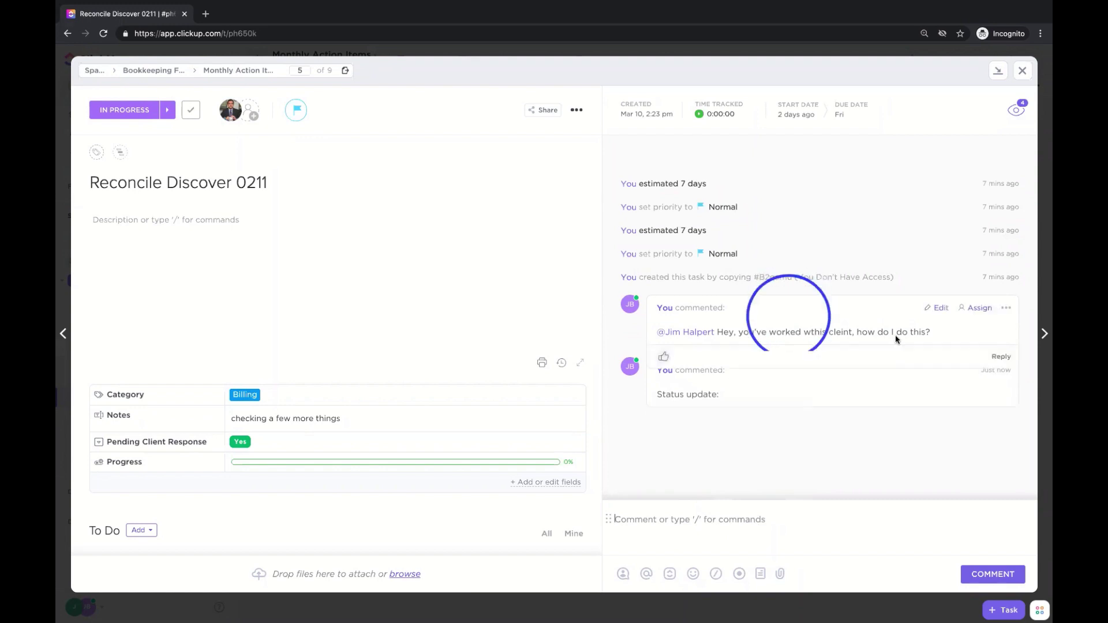
left_click(999, 358)
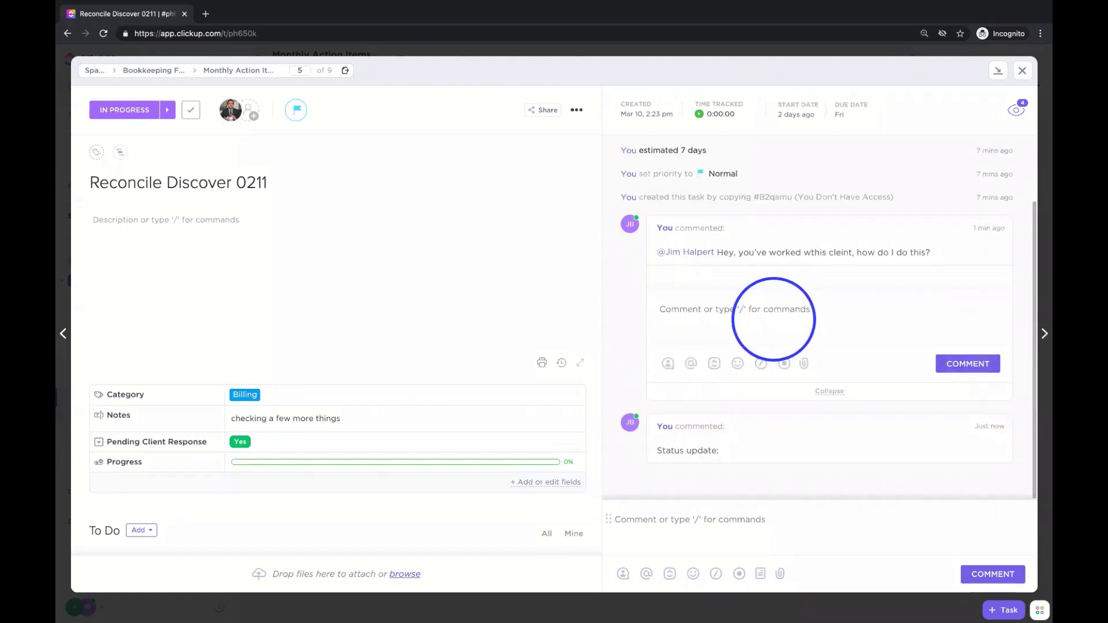
type("@pam")
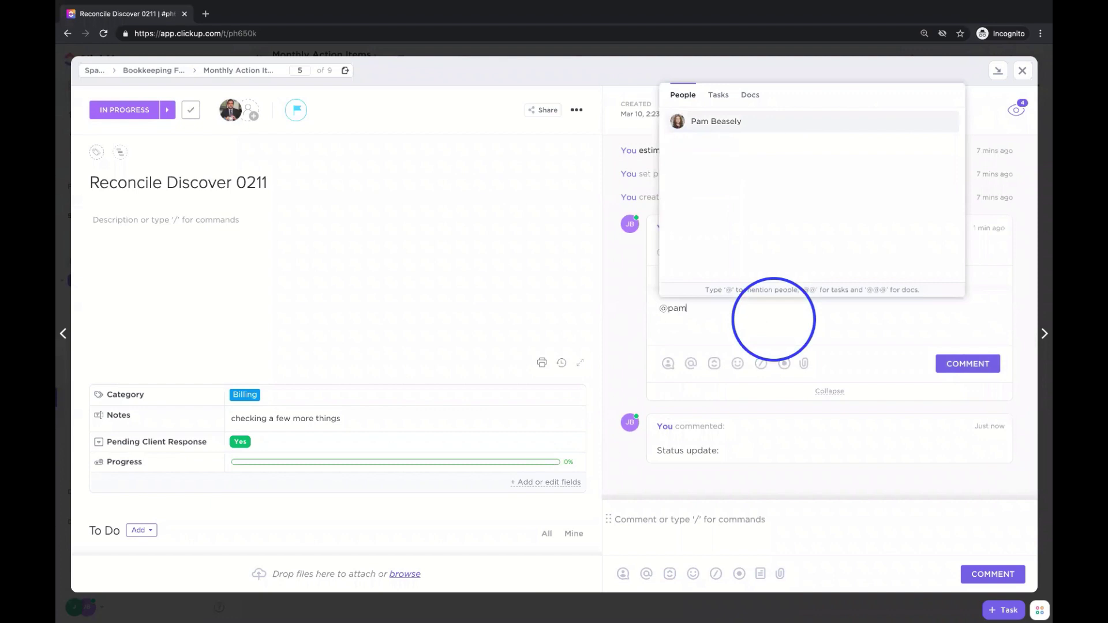
key("Return")
type("I used to do this...")
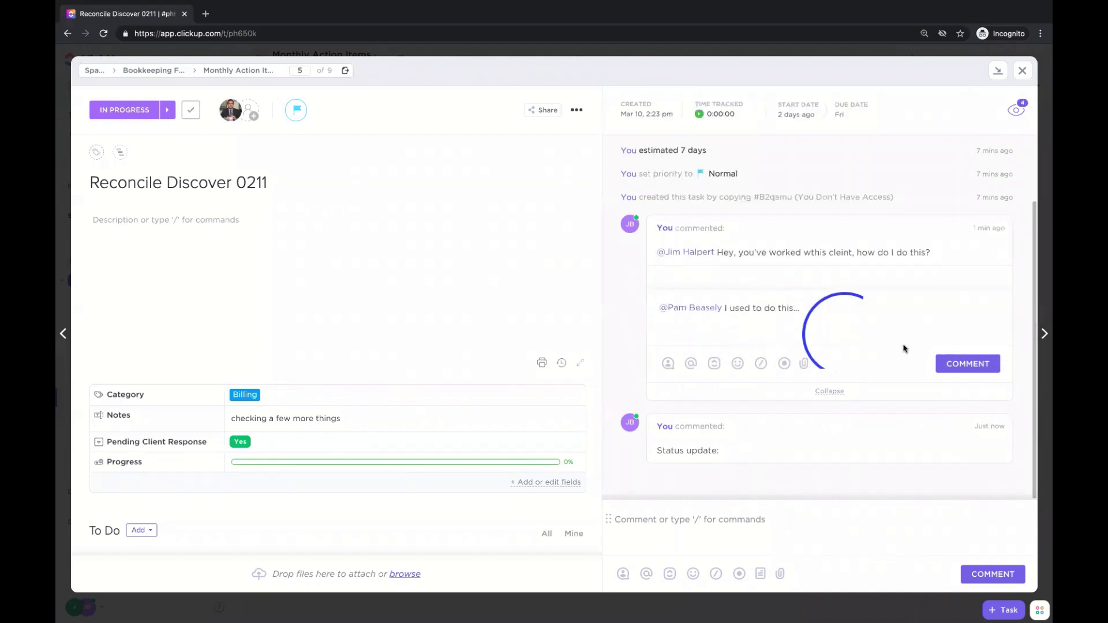
left_click(967, 363)
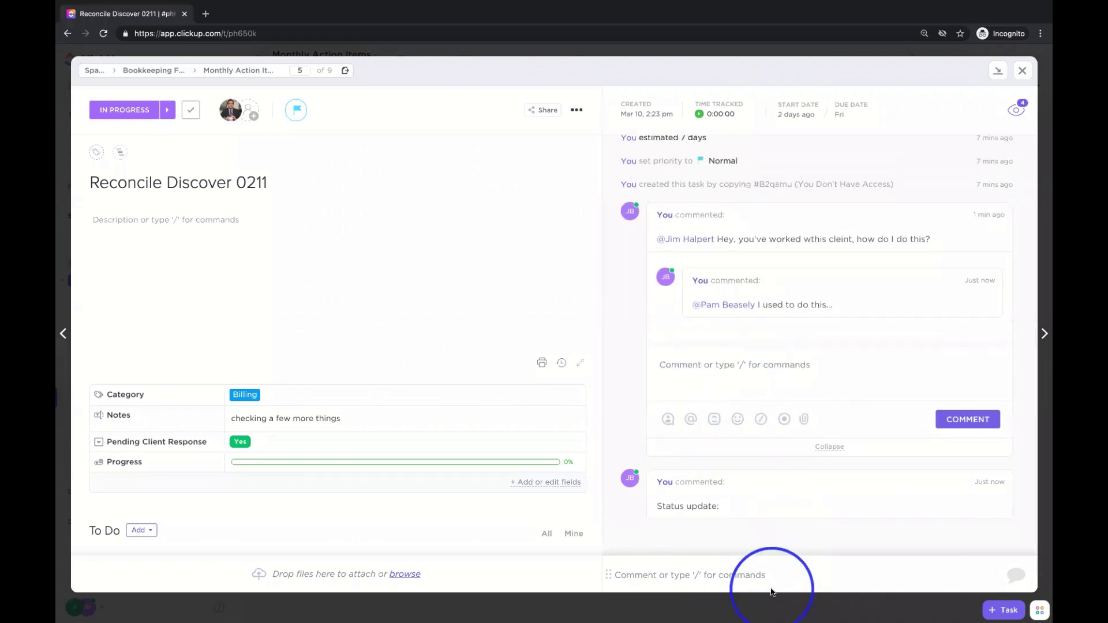
left_click(771, 575)
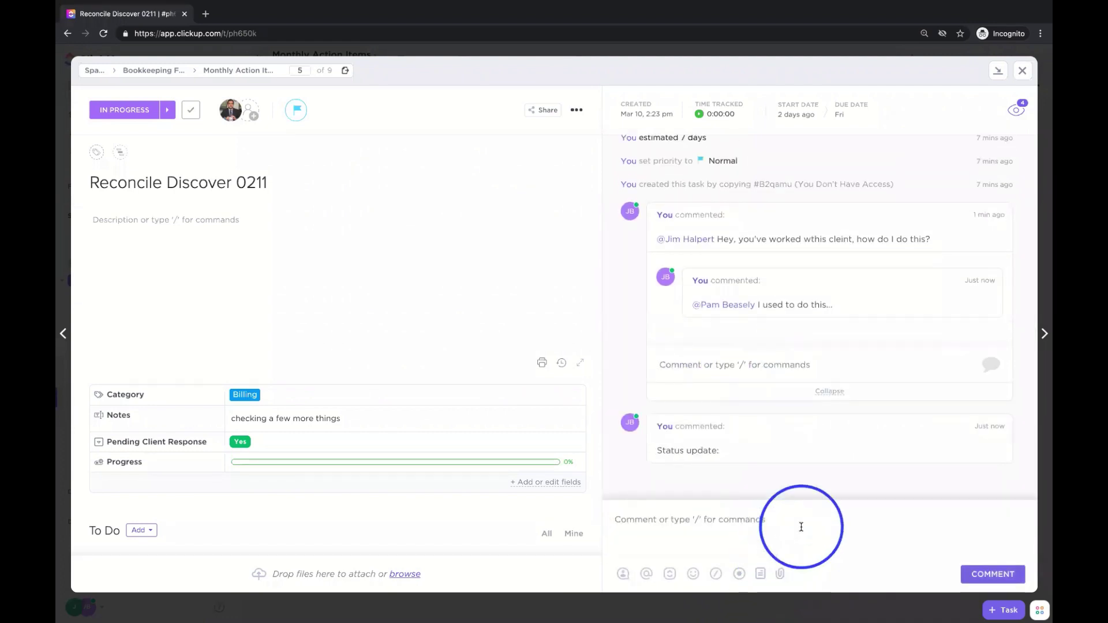
- Post a comment containing a GIPHY 'fun gif' inserted via the /gif command
type("/")
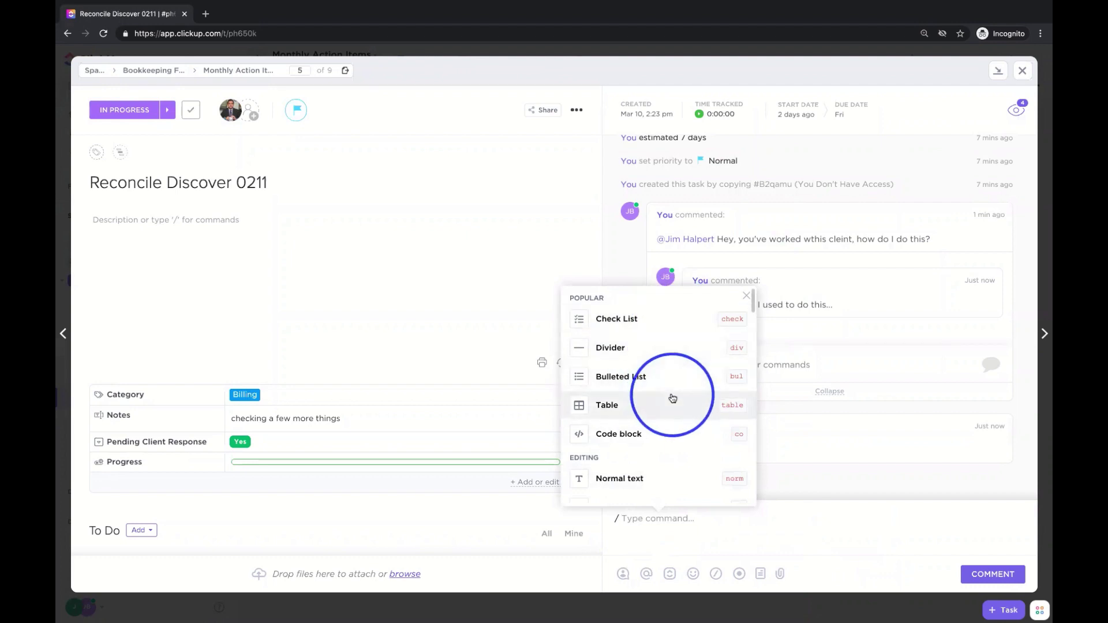
type("gif")
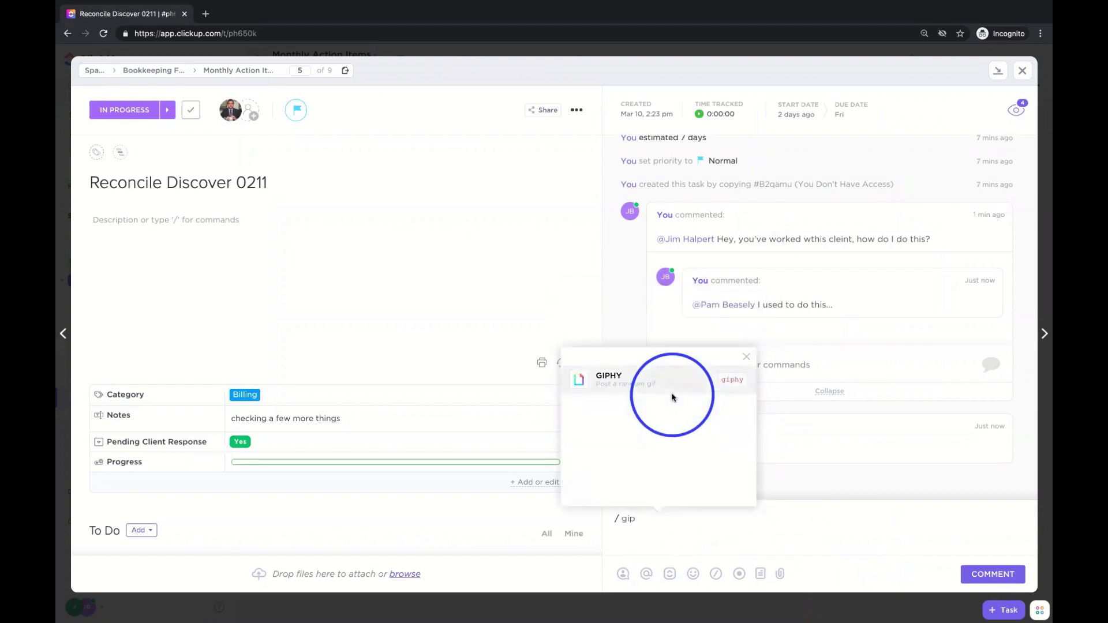
key("Return")
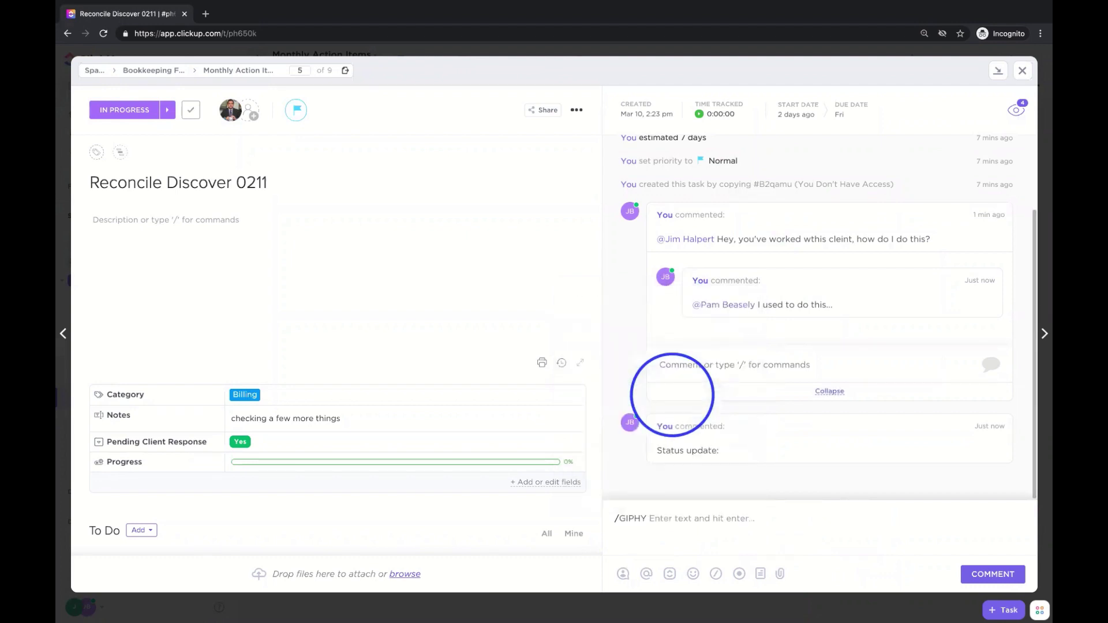
type("fun gif")
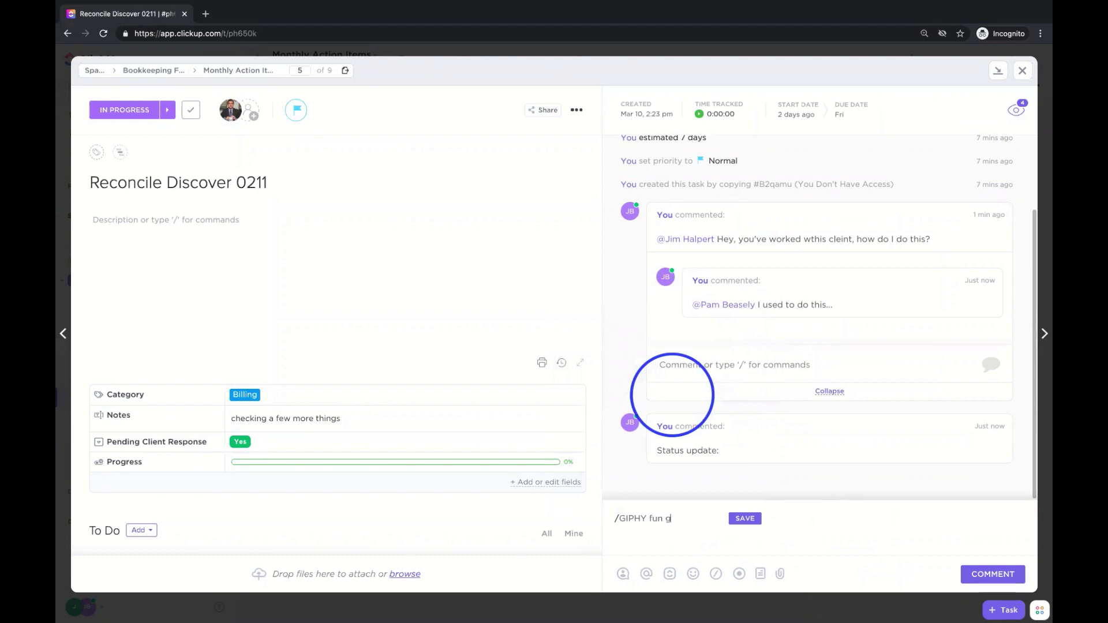
left_click(753, 521)
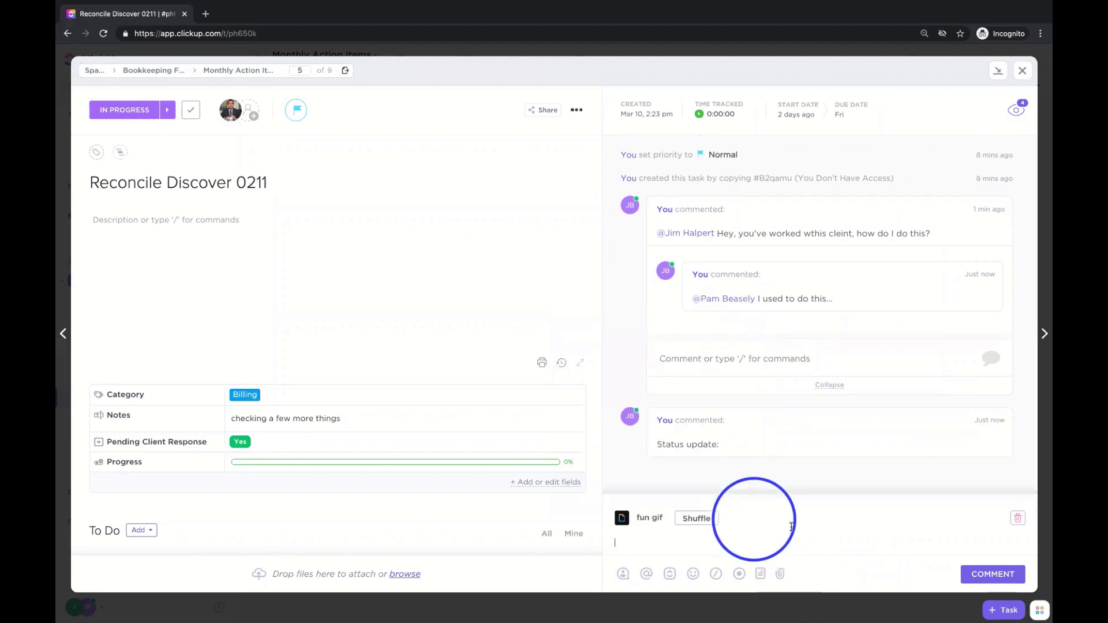
left_click(991, 573)
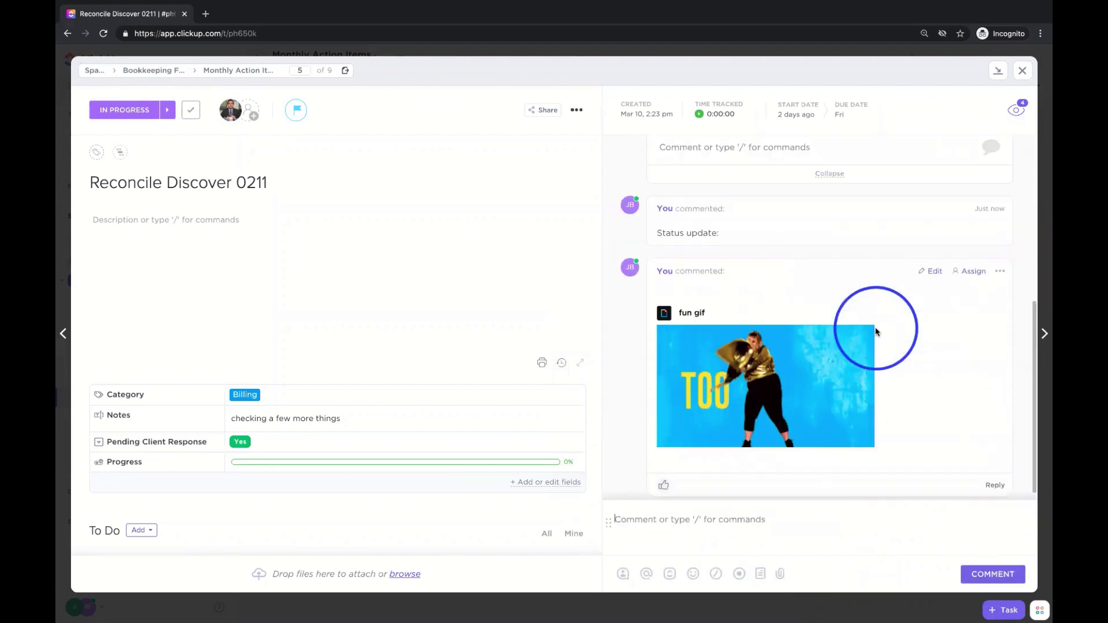
scroll(876, 334, "up", 3)
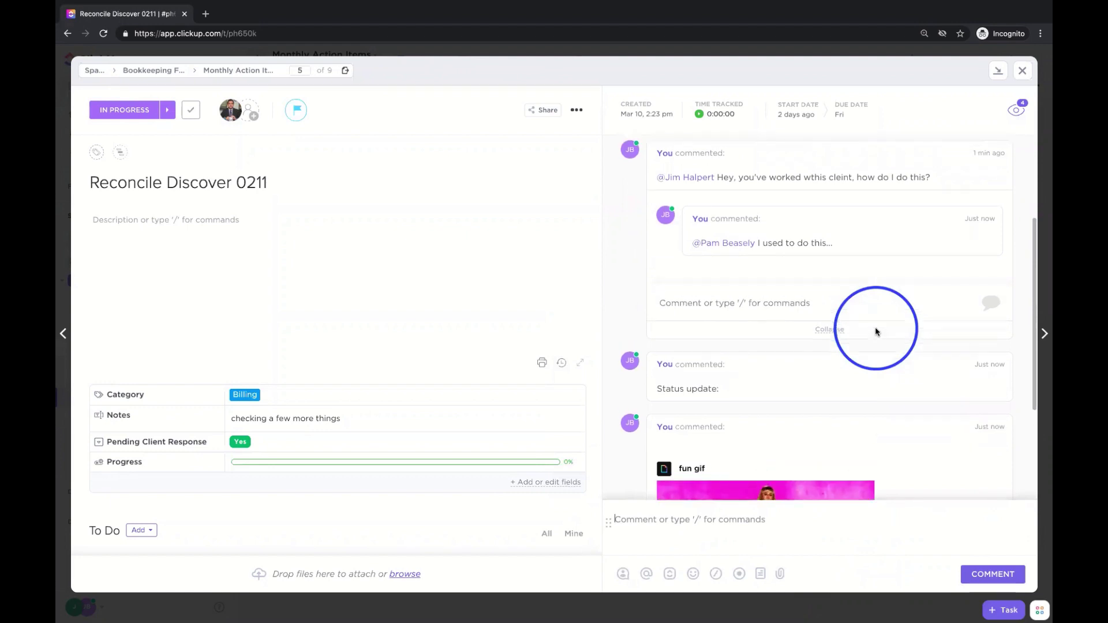
scroll(876, 333, "up", 1)
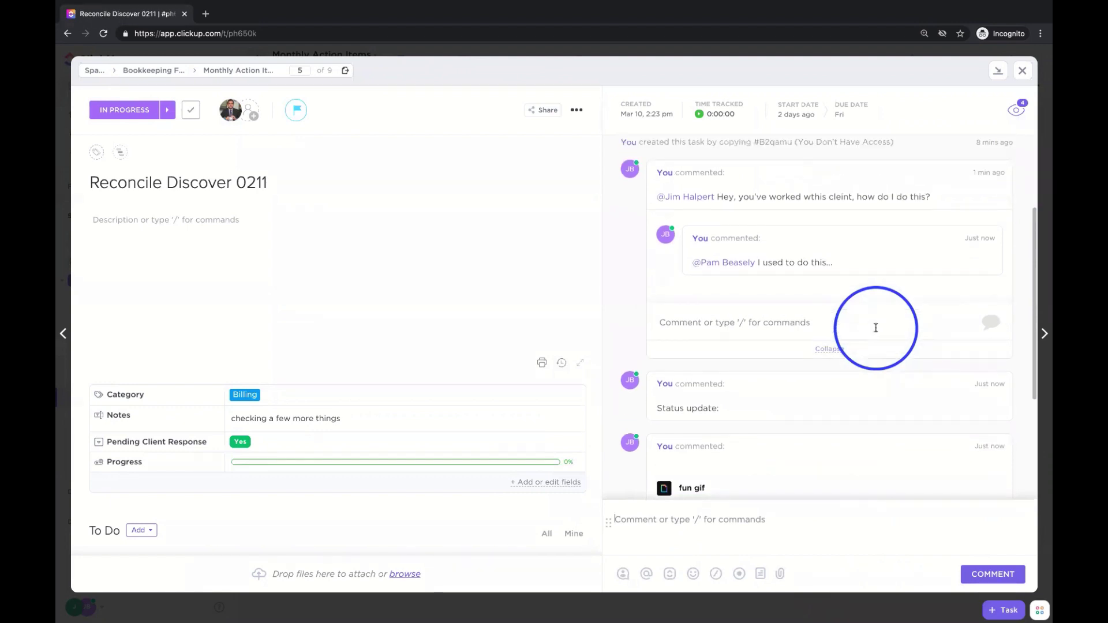
scroll(875, 328, "up", 1)
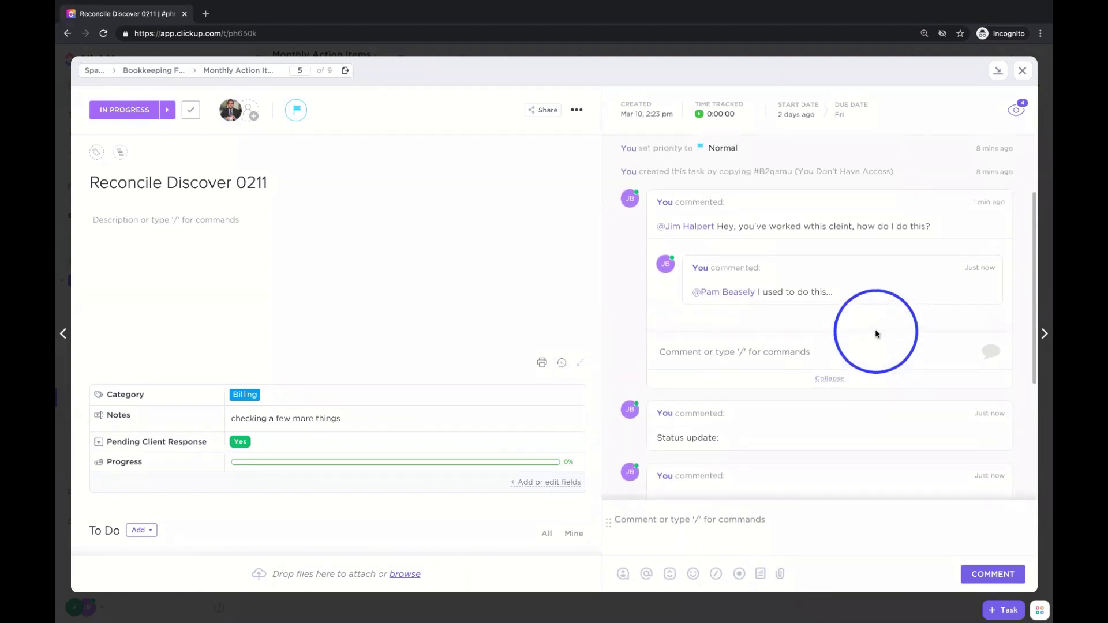
scroll(875, 333, "up", 1)
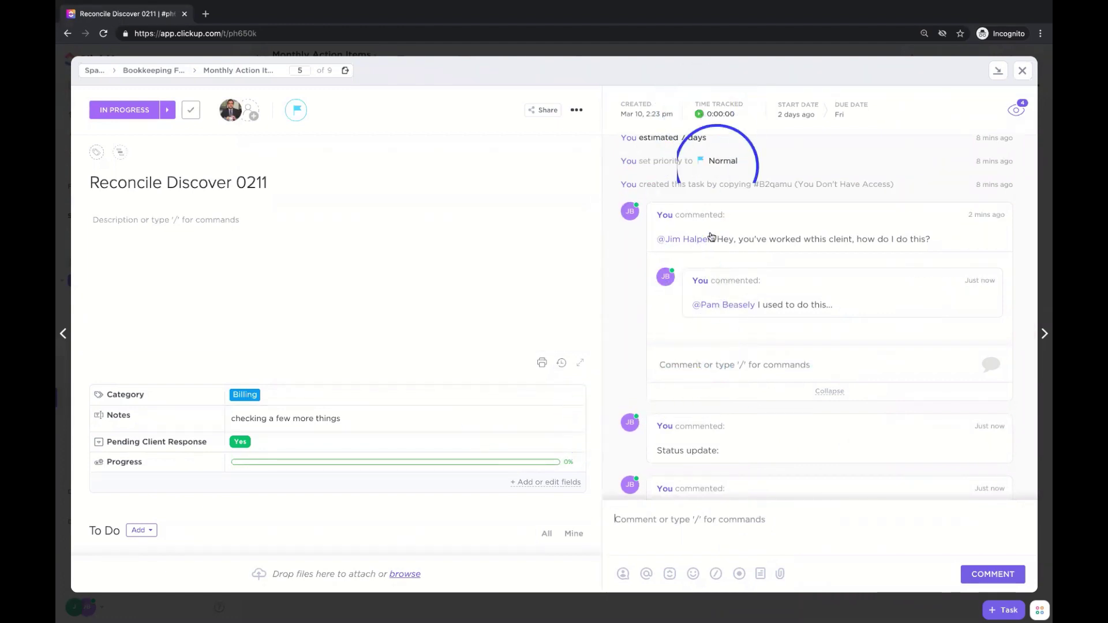
- Add two subtasks named 'subtask' and 'subtask 2' to Reconcile Discover 0211
left_click(341, 255)
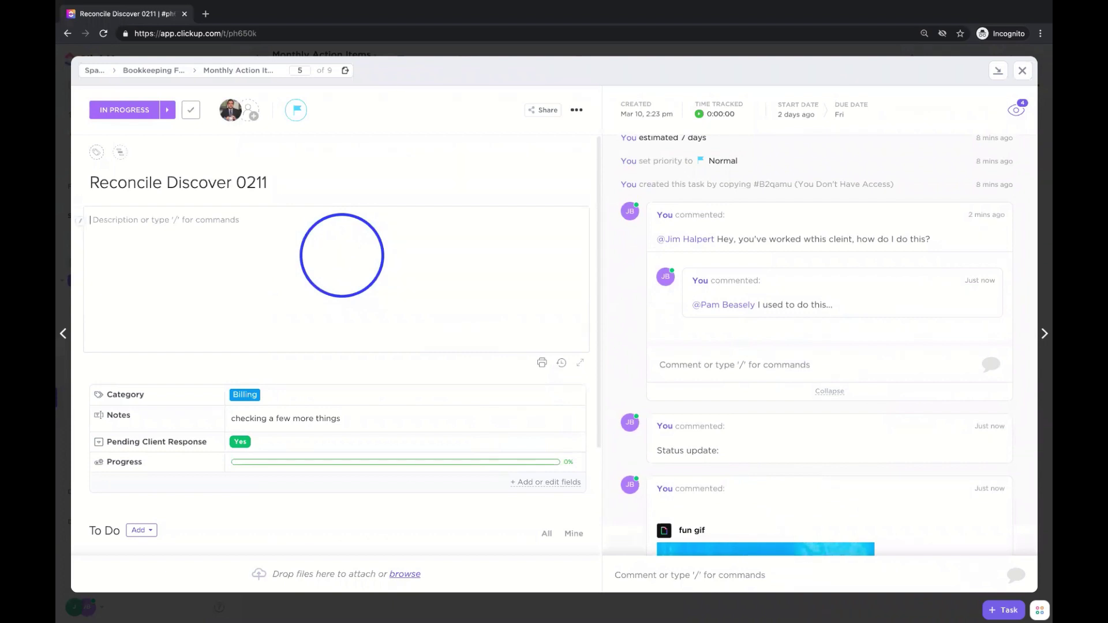
type("/")
left_click(495, 252)
scroll(391, 365, "down", 3)
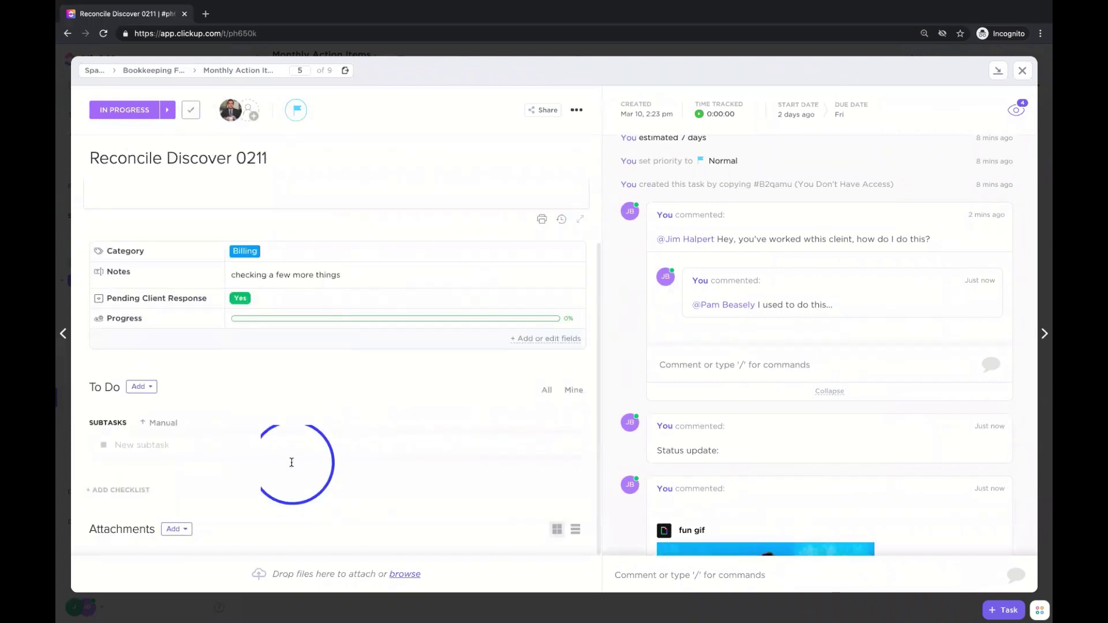
left_click(210, 445)
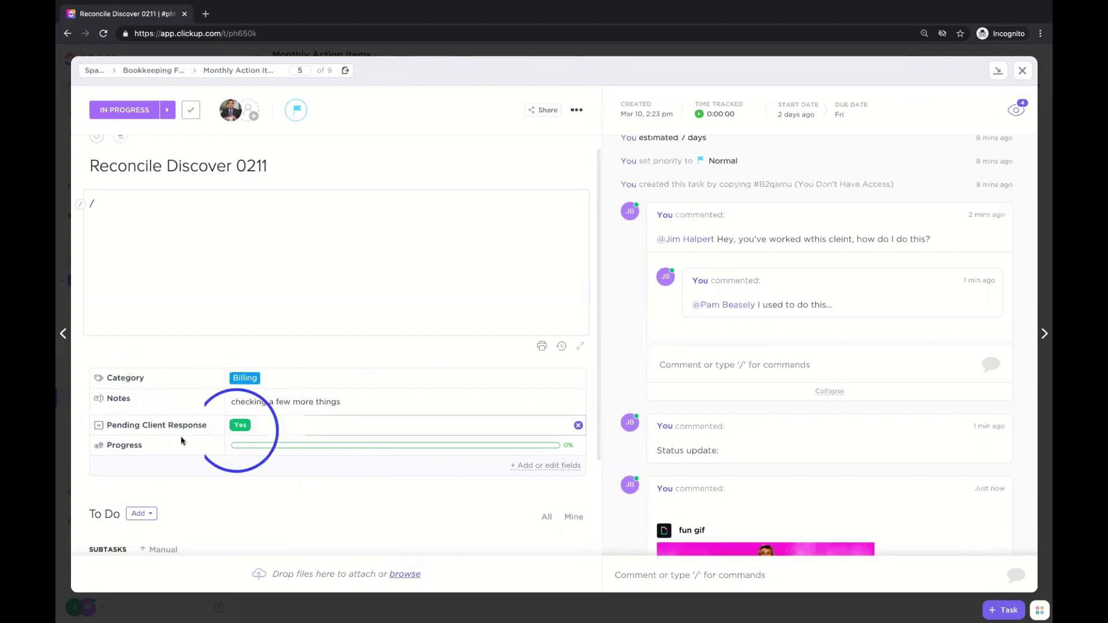
scroll(347, 436, "down", 1)
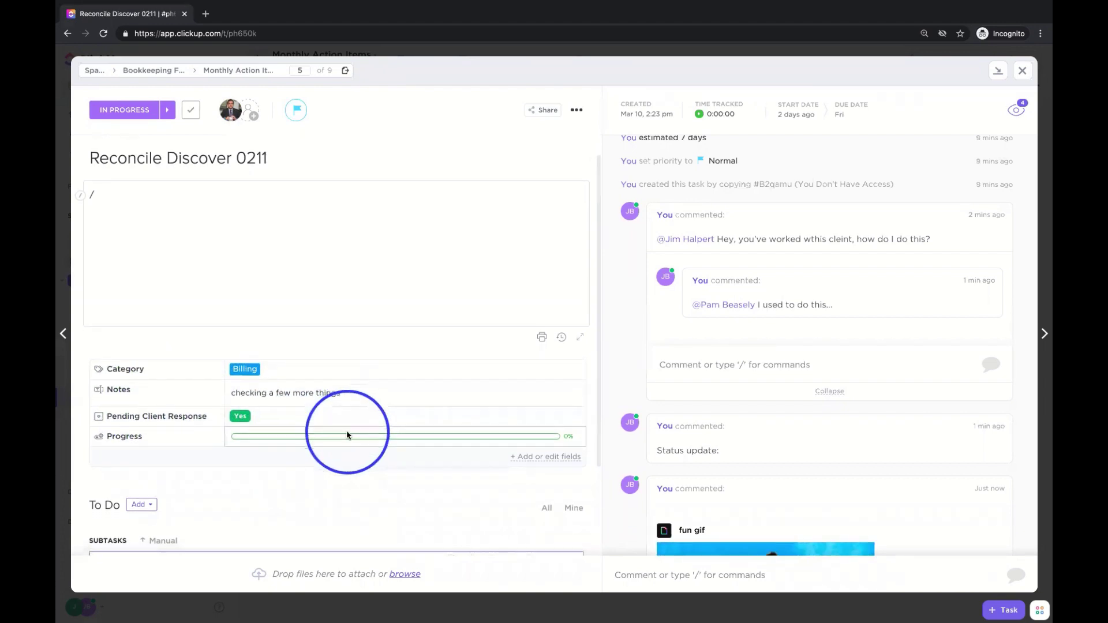
mouse_move(260, 437)
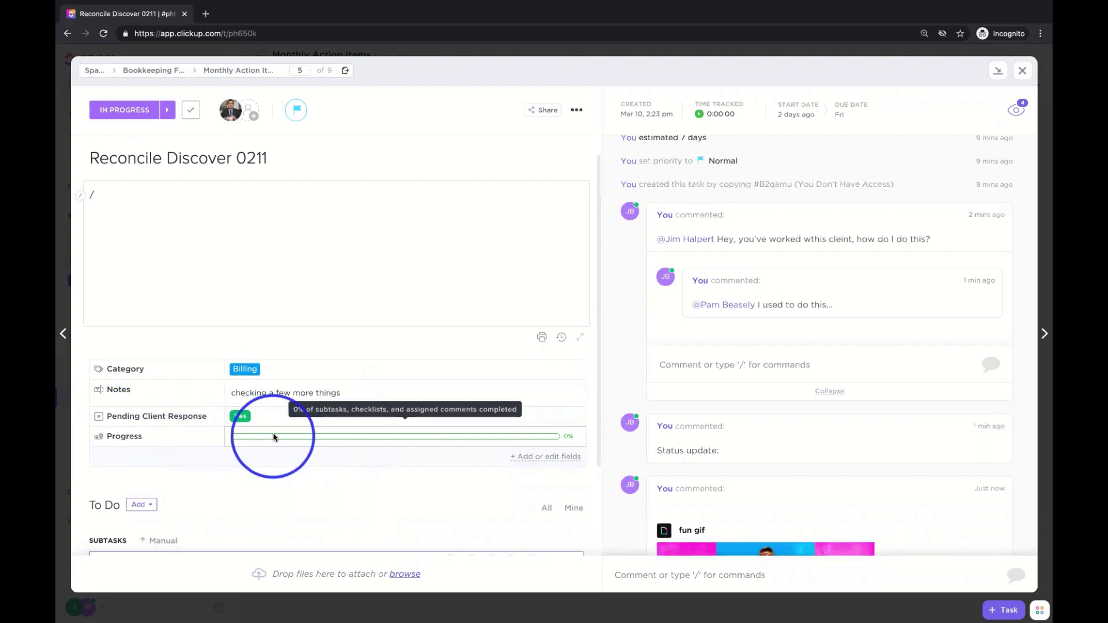
scroll(274, 437, "down", 3)
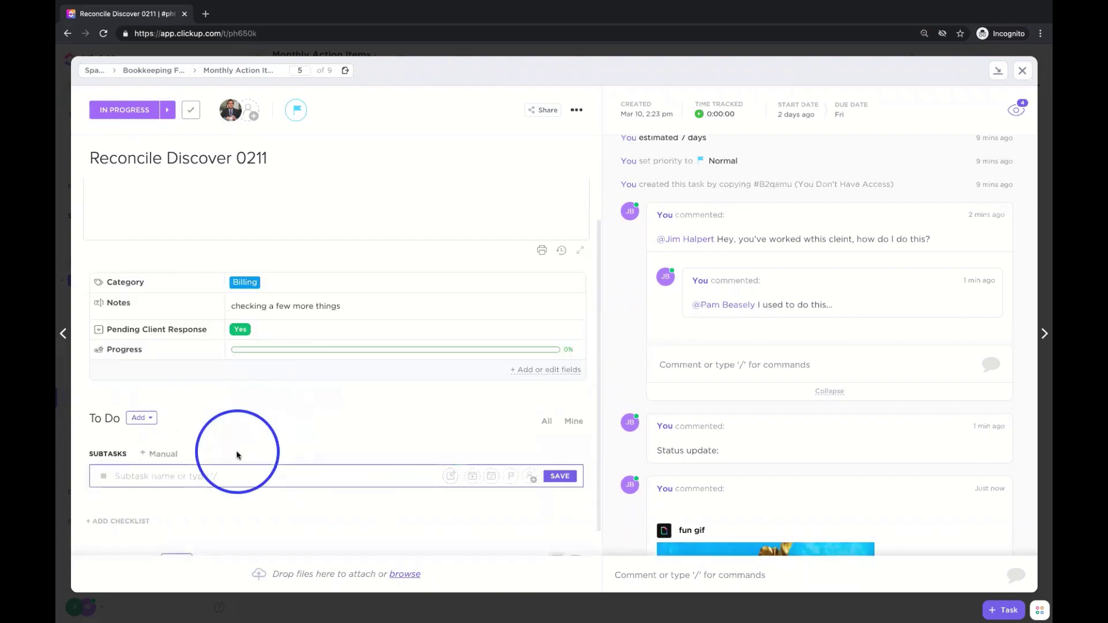
type("k")
key("Return")
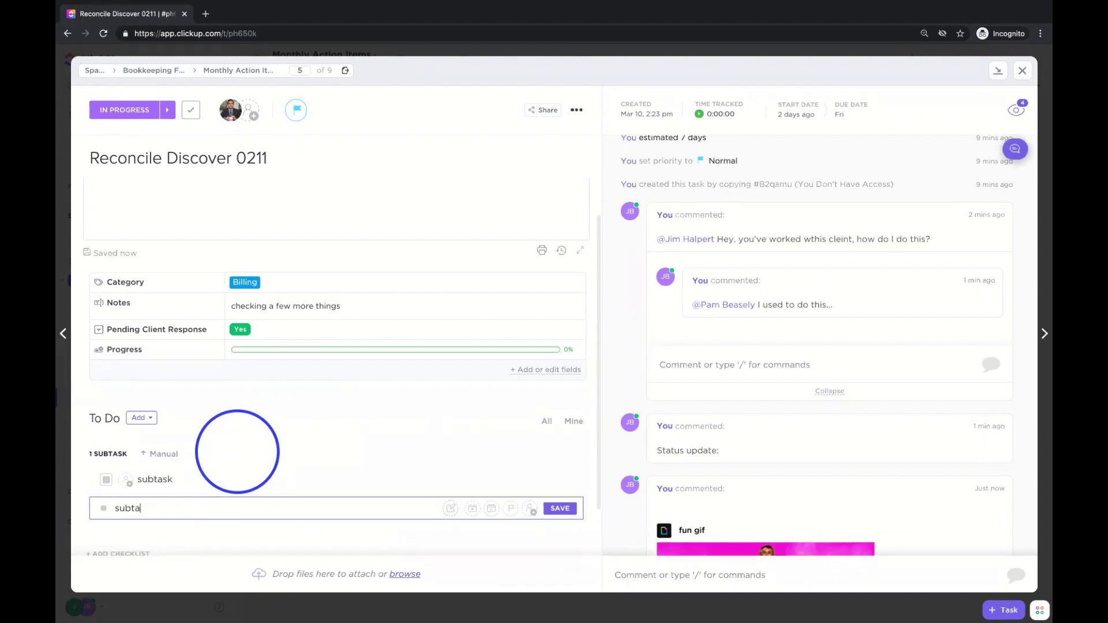
key("Return")
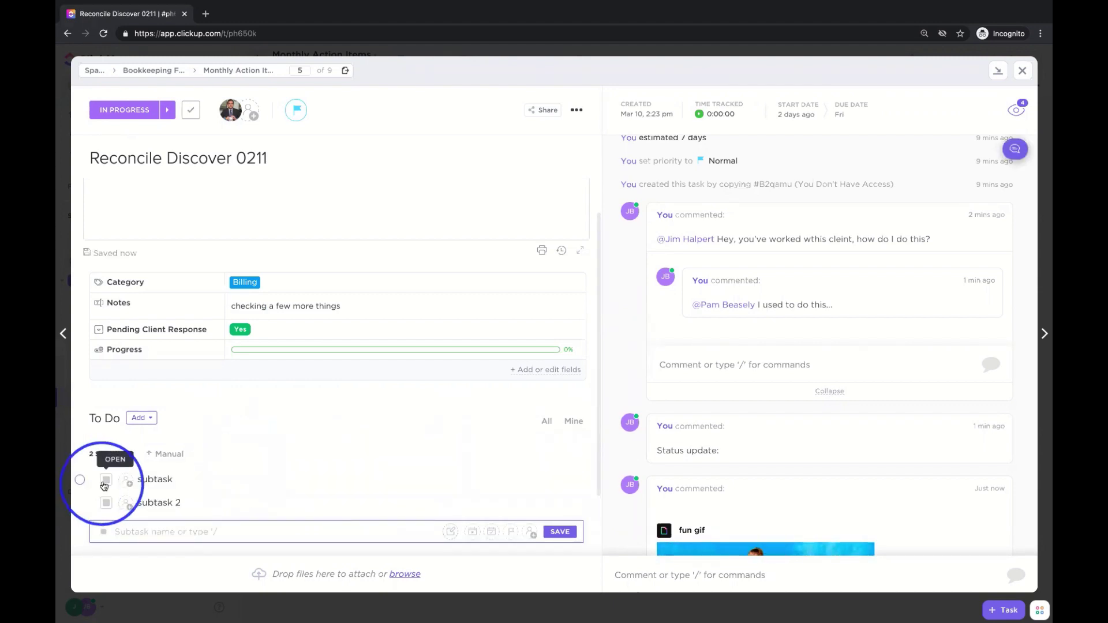
- Mark the first subtask complete, bringing Progress to 50%
left_click(105, 480)
left_click(115, 585)
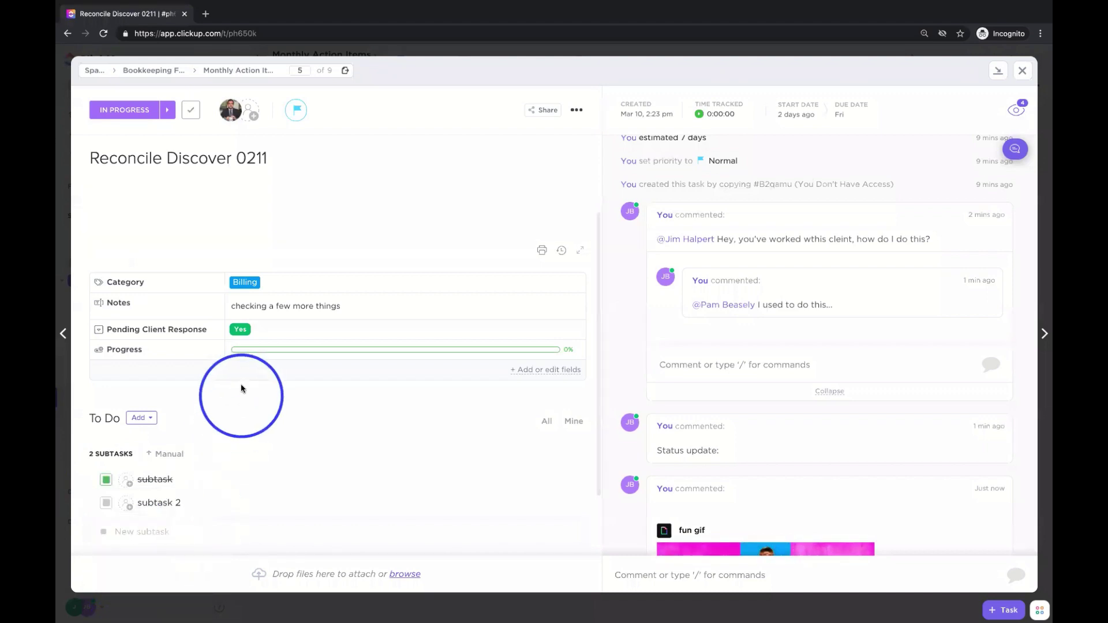
mouse_move(381, 353)
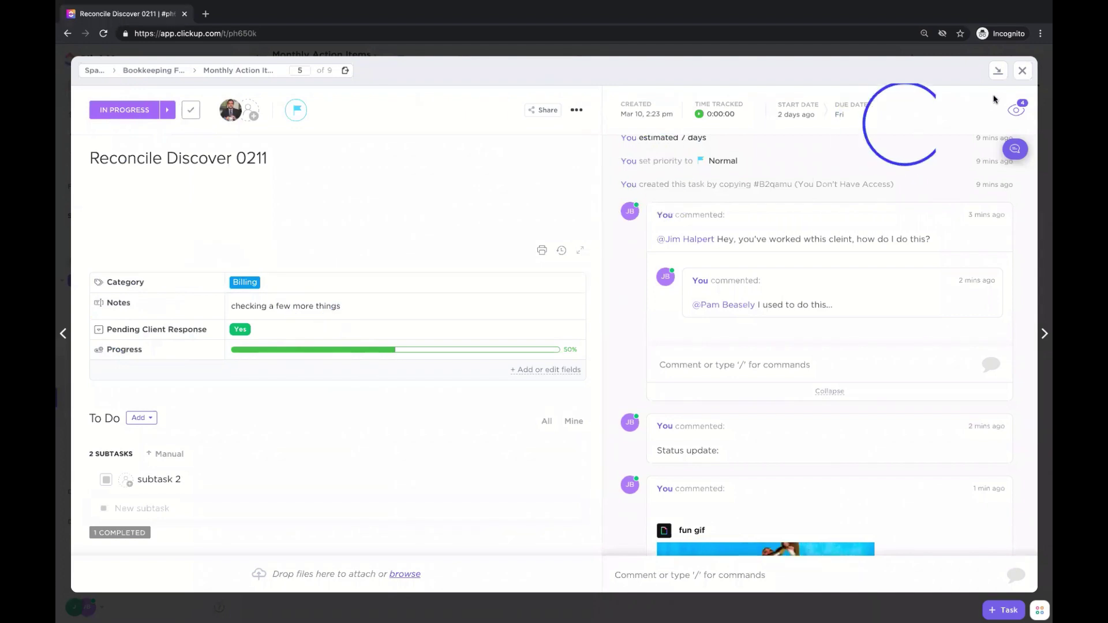
- Close the task and review the Monthly Action Items list's custom fields manager
left_click(1024, 71)
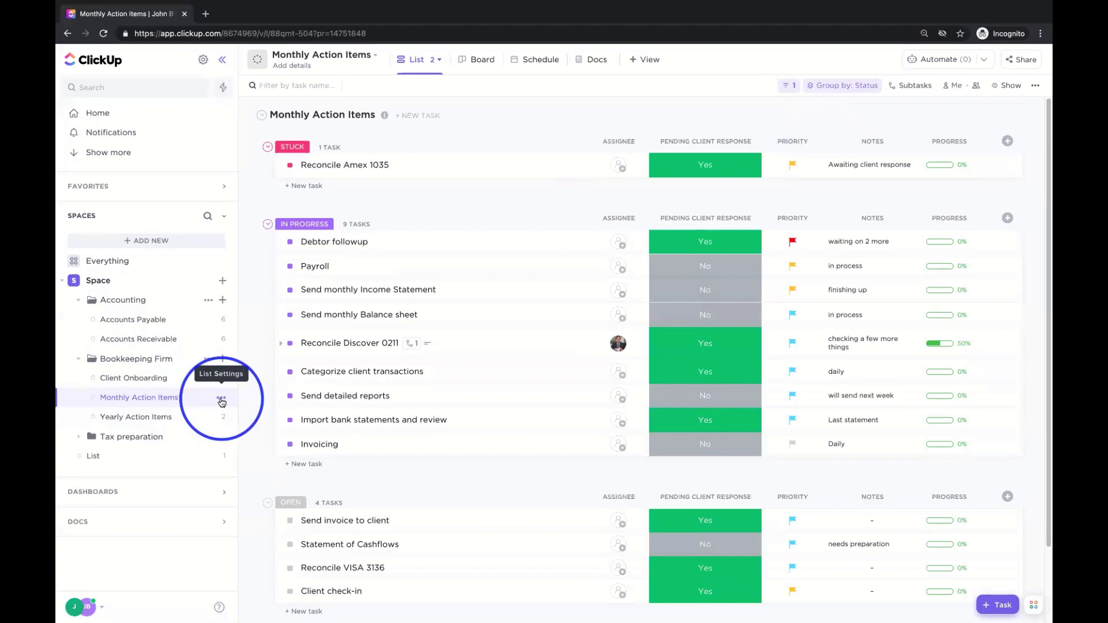
left_click(221, 401)
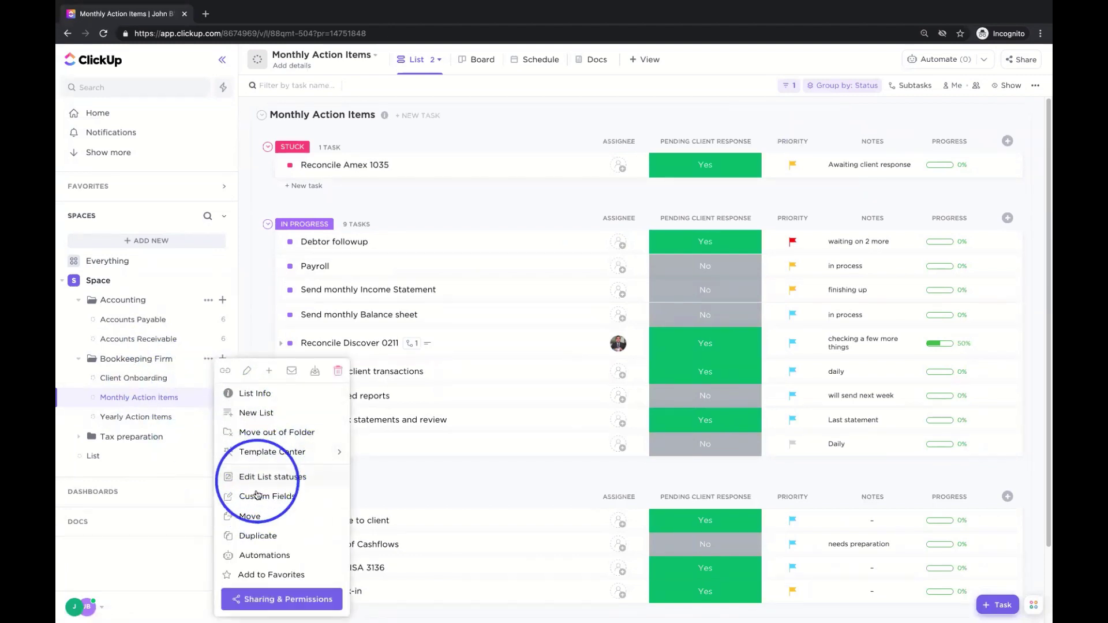
left_click(257, 498)
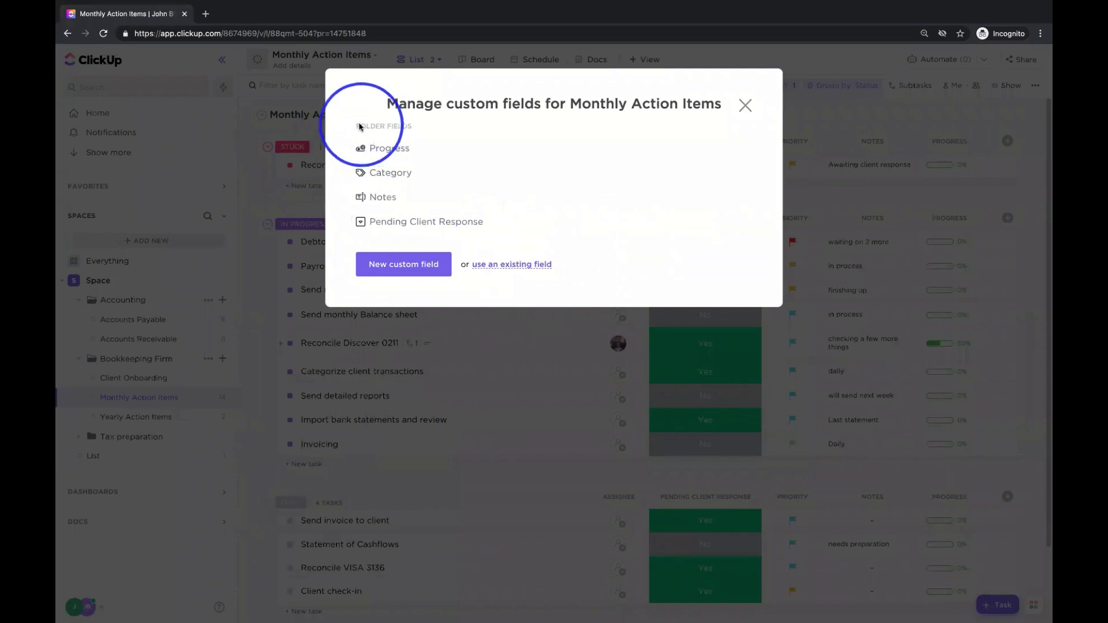
left_click_drag(356, 126, 409, 129)
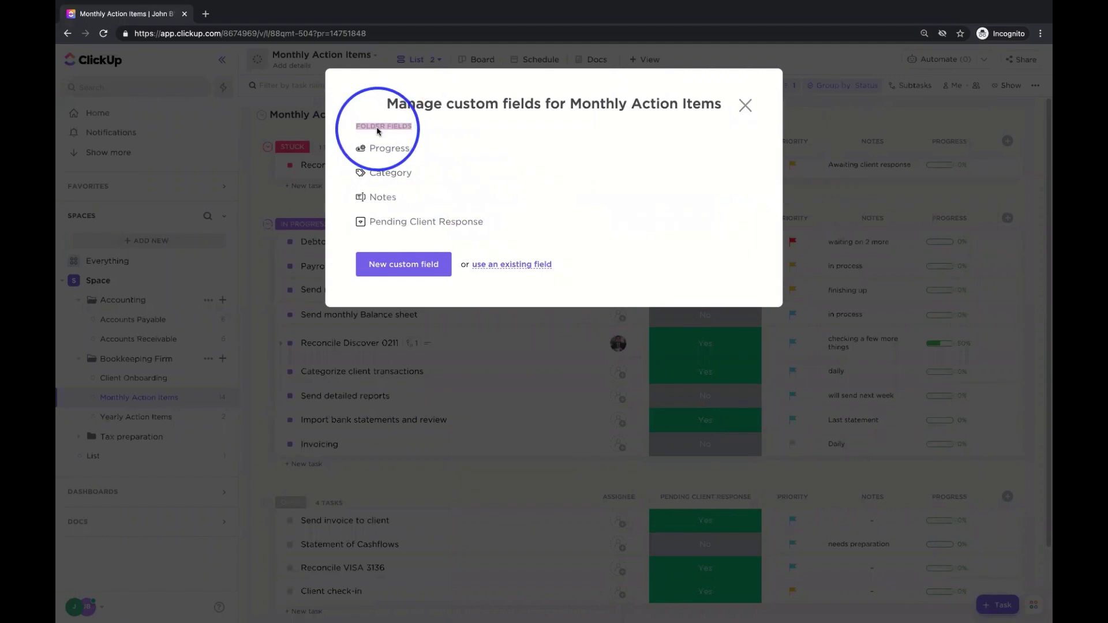
left_click(751, 109)
- Return to Monthly Action Items and review the Bookkeeping Firm folder's custom fields
left_click(162, 397)
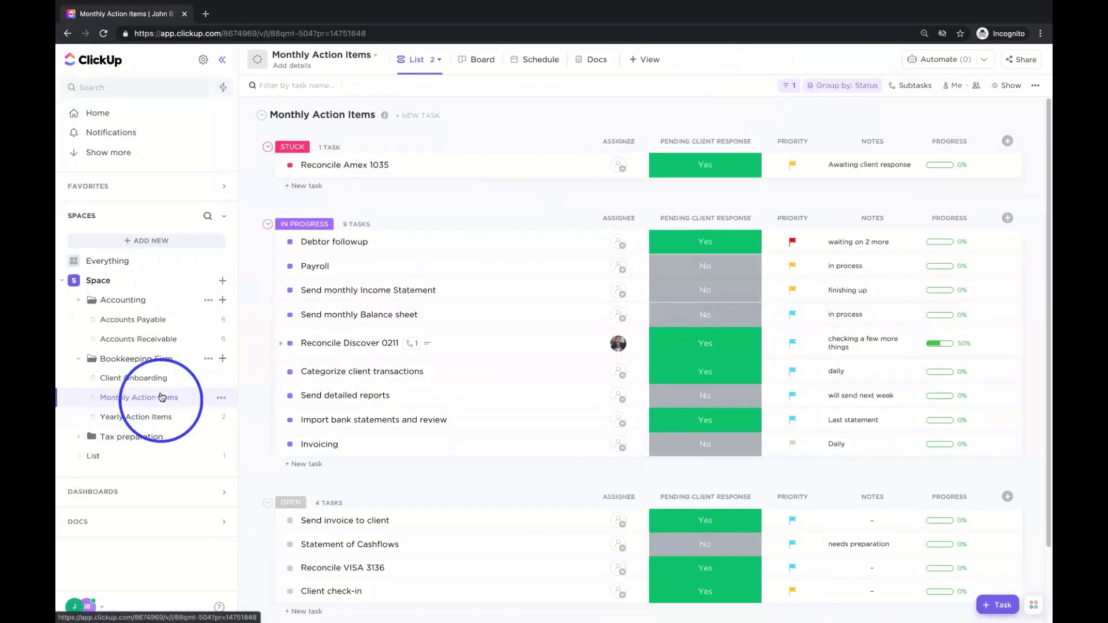
left_click(208, 359)
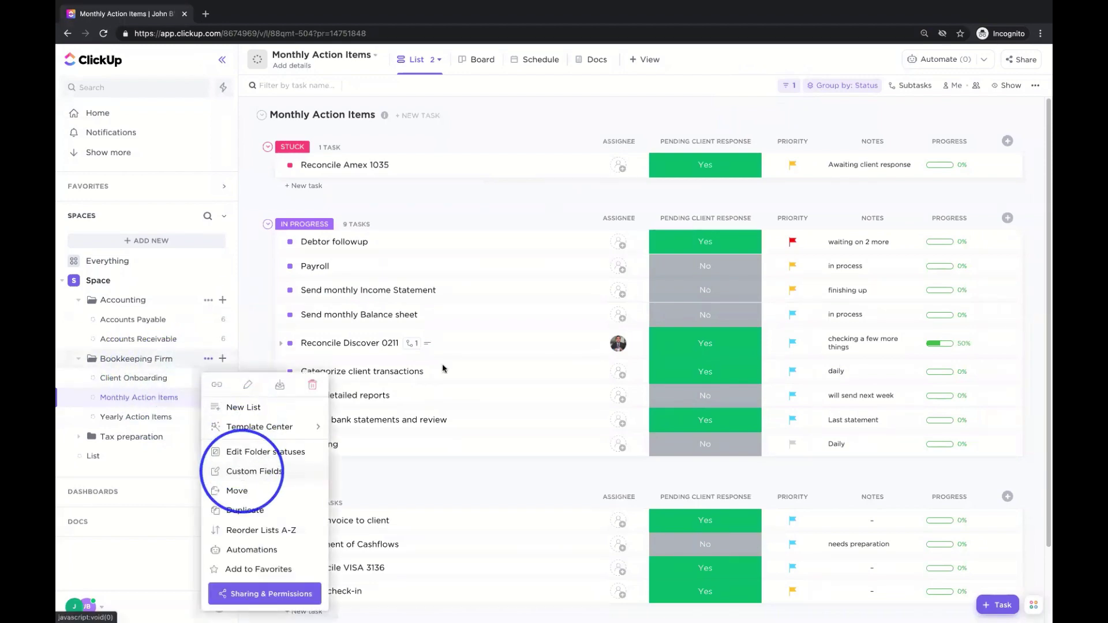
left_click(252, 471)
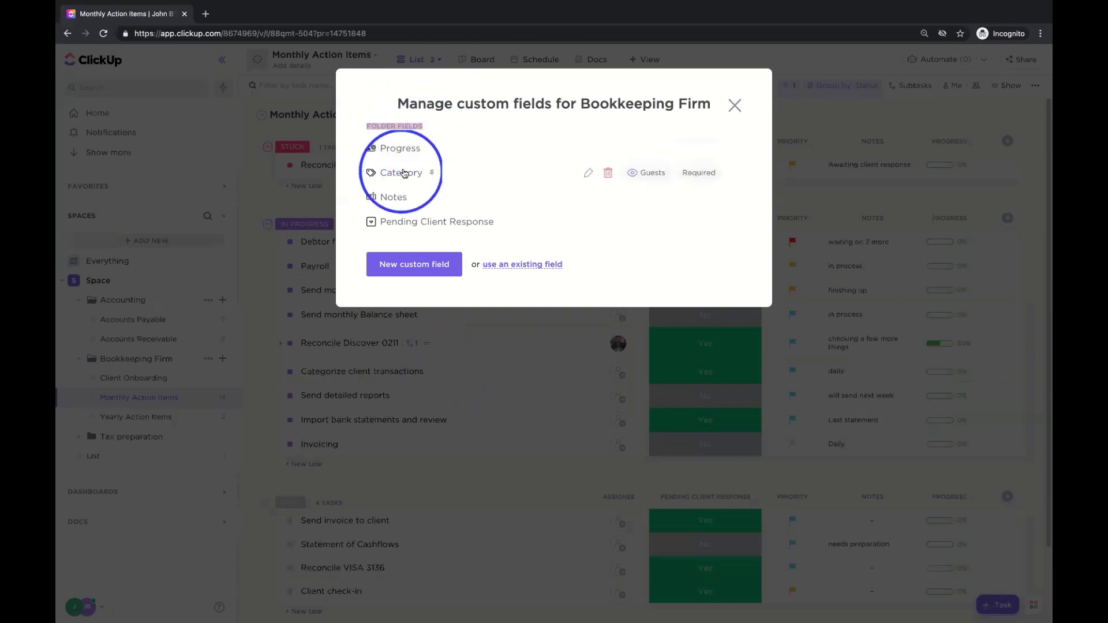
left_click(735, 105)
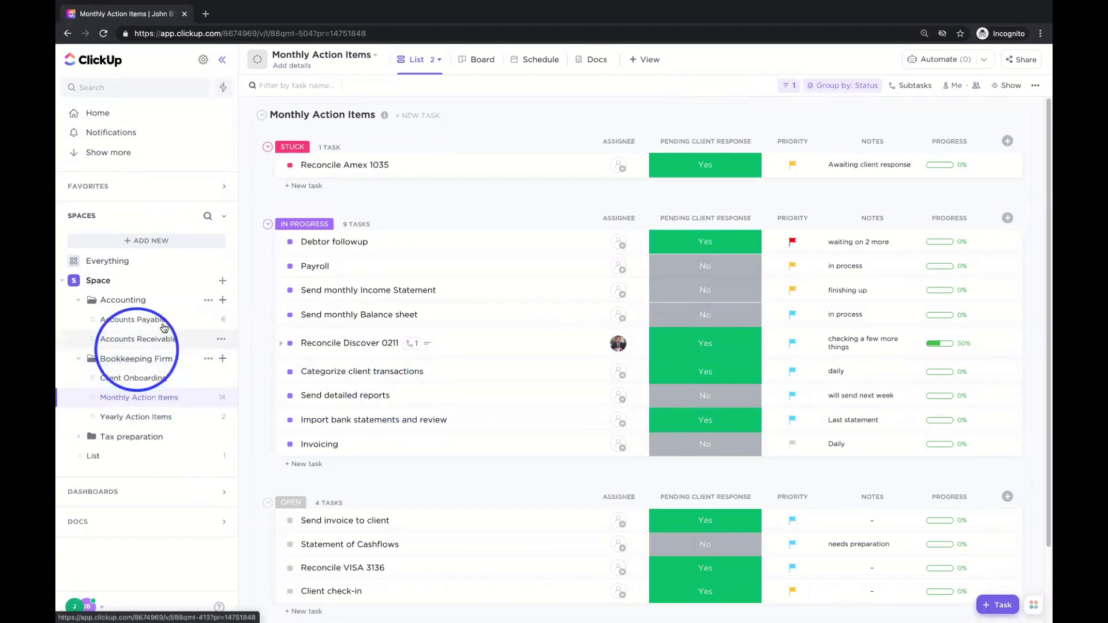
left_click(208, 300)
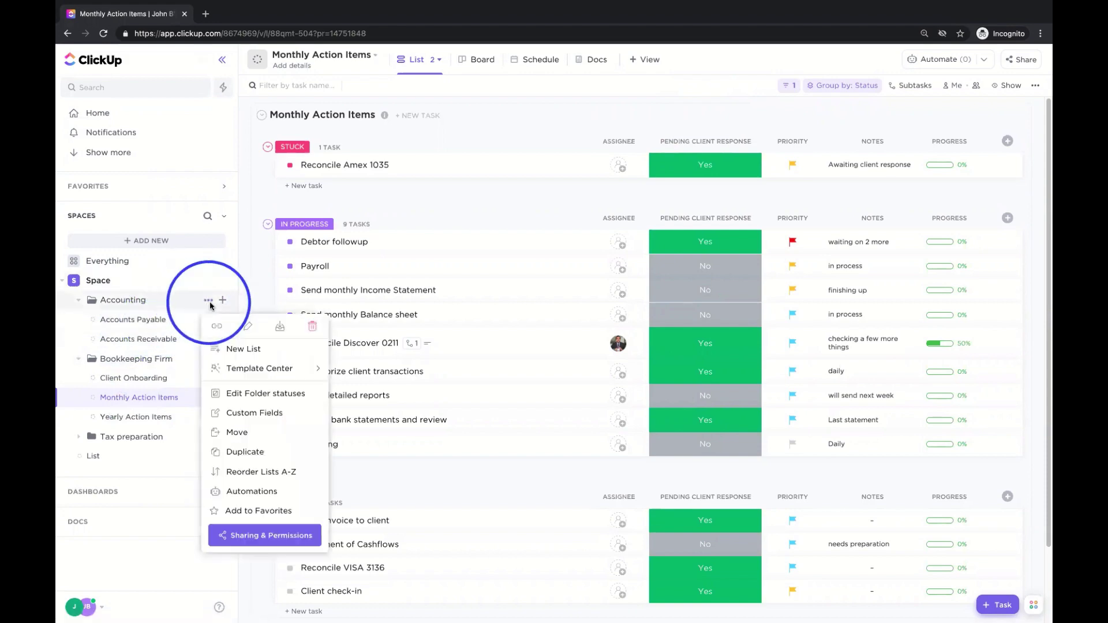
left_click(258, 412)
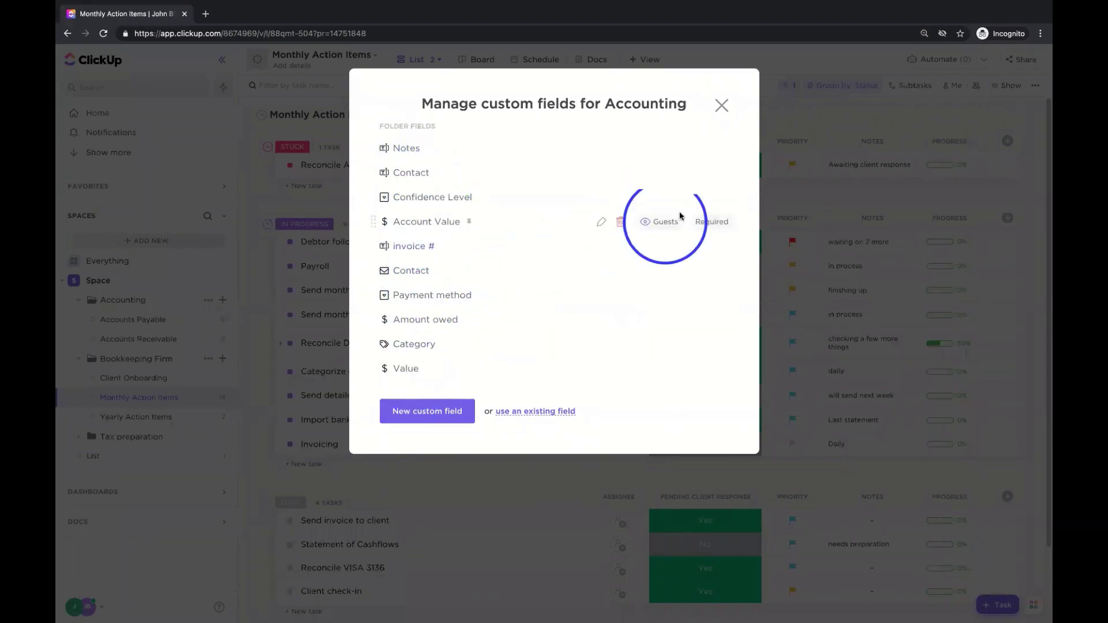
left_click(721, 106)
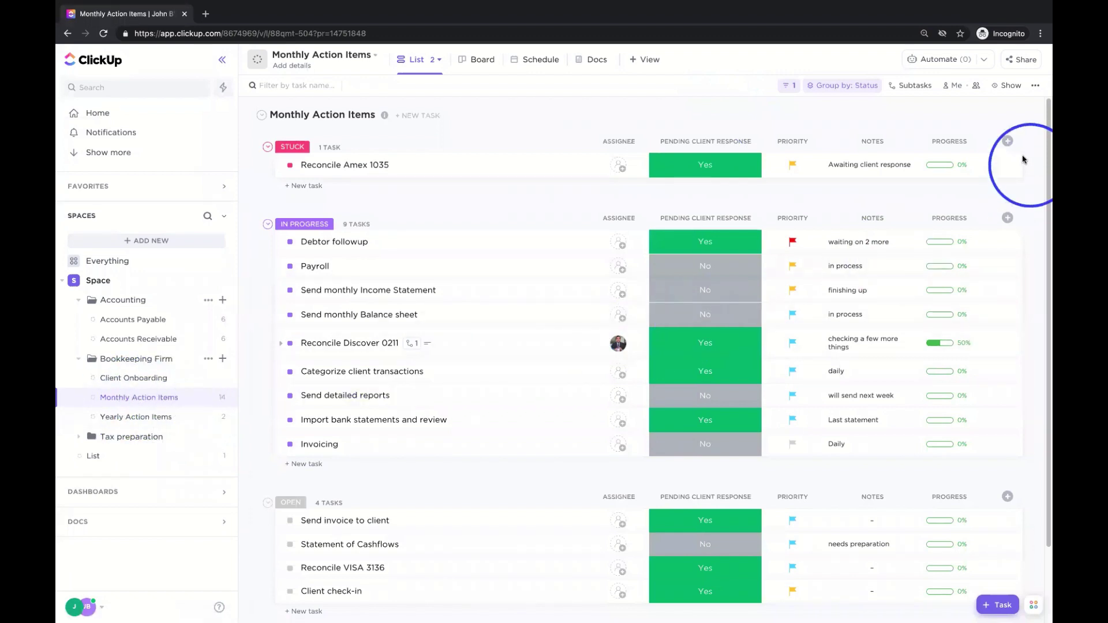
- Open the new-column field types and scroll the list to find the Dropdown type
left_click(1007, 142)
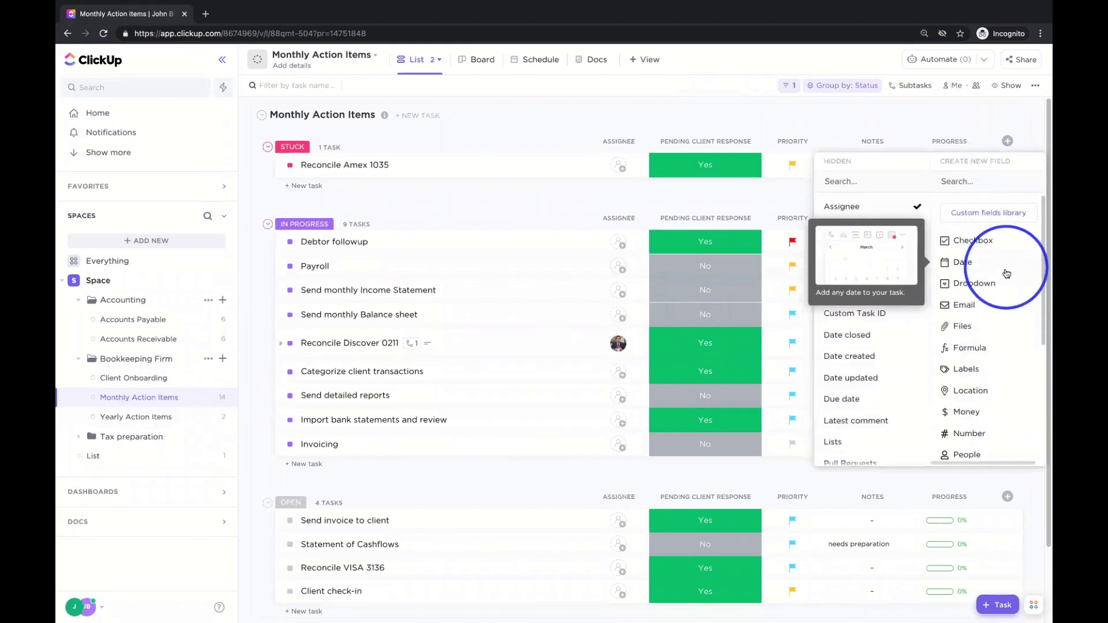
scroll(1010, 312, "down", 3)
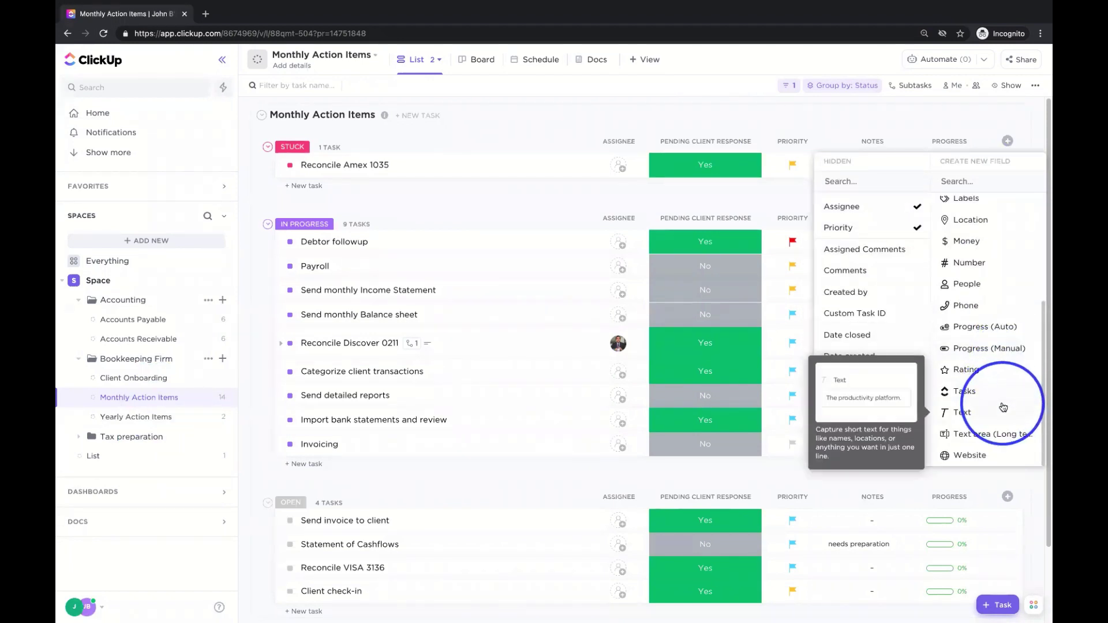
scroll(976, 311, "up", 1)
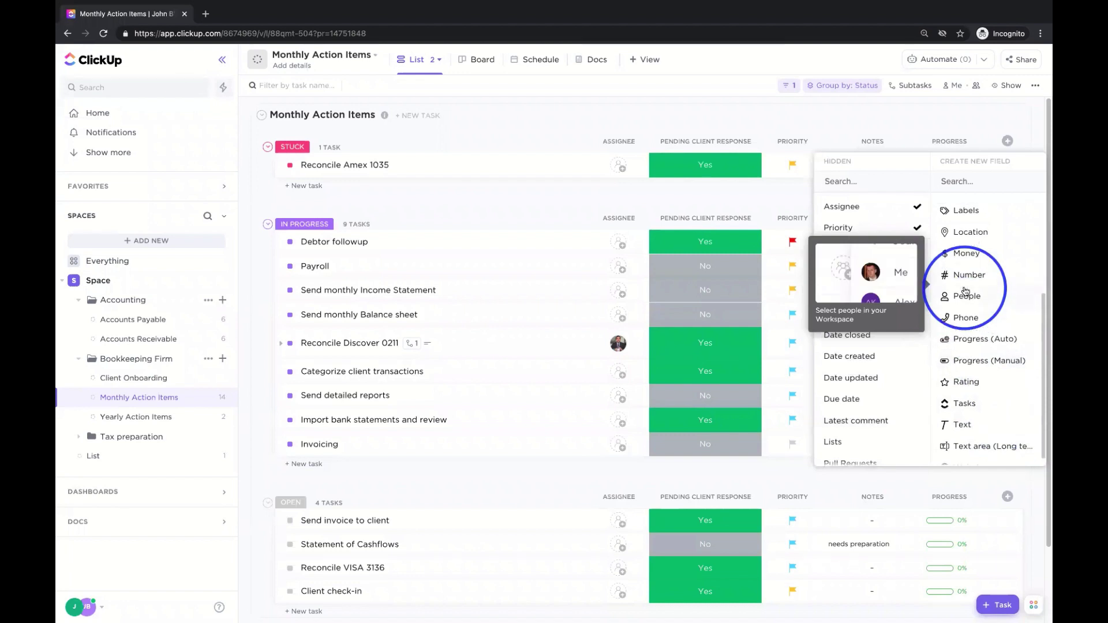
scroll(973, 287, "up", 2)
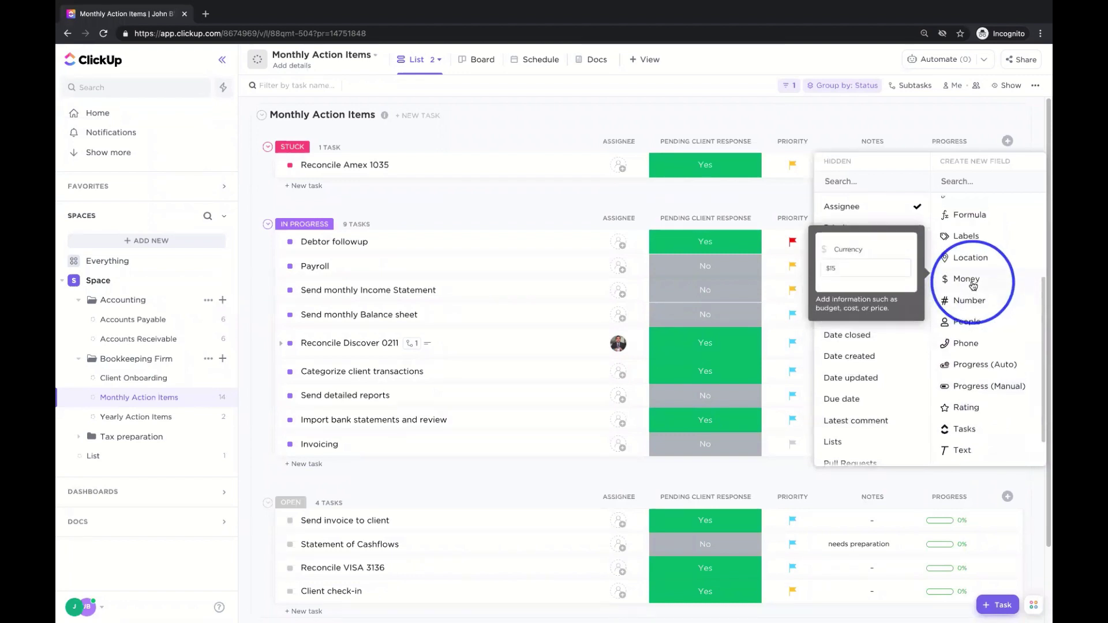
scroll(974, 285, "up", 4)
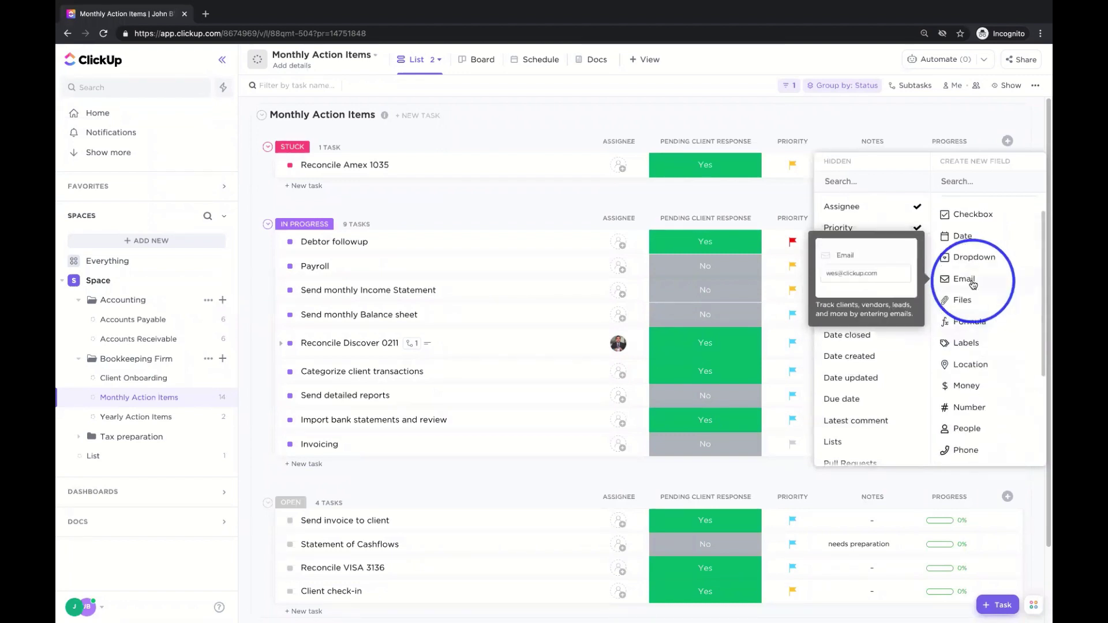
scroll(987, 280, "up", 1)
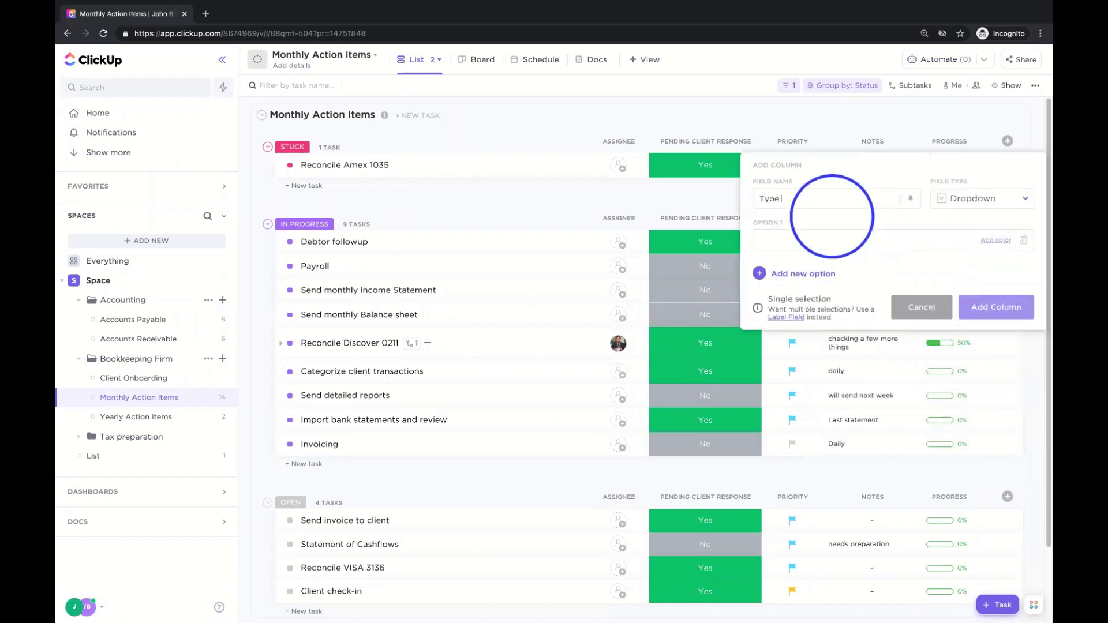
- Enter the dropdown options 'Clean up work' and 'Monthly Package'
left_click(886, 240)
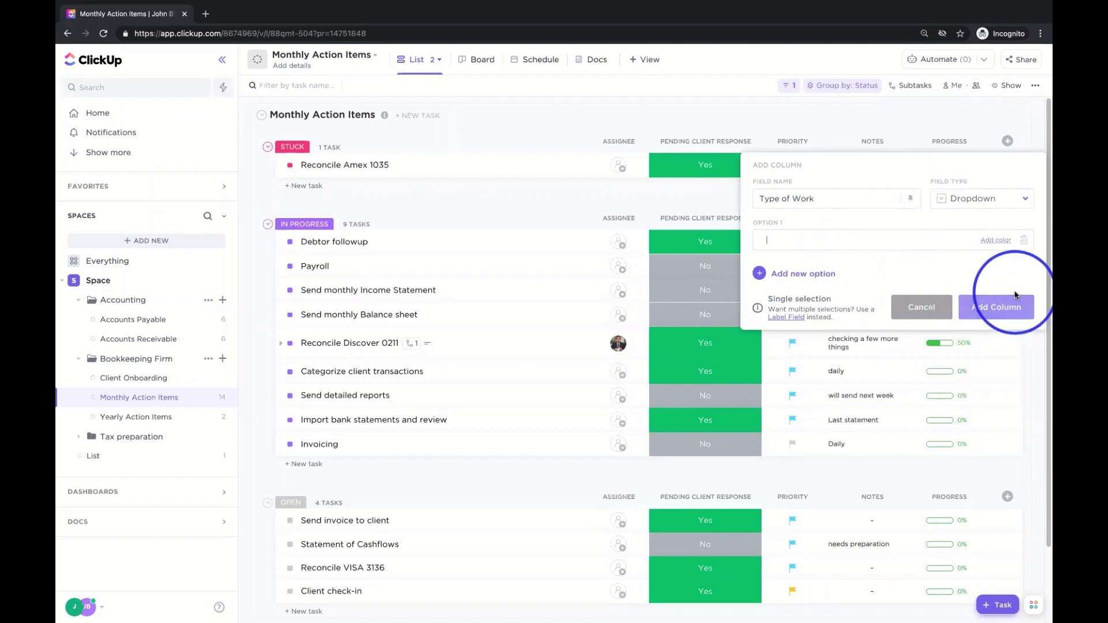
type("Cl")
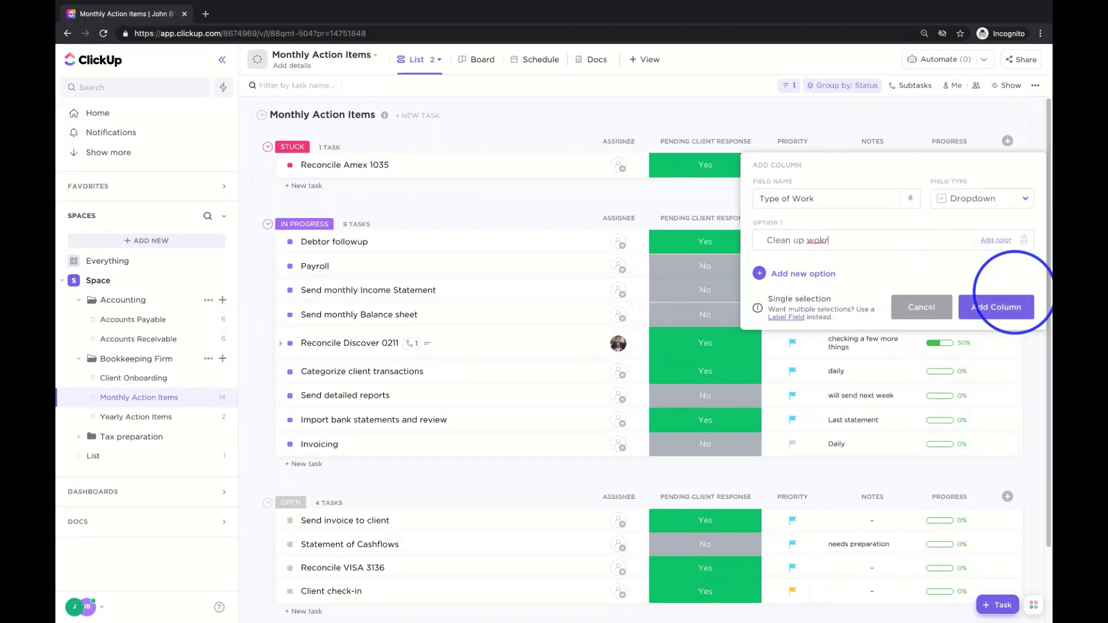
type("ean up work")
key("Return")
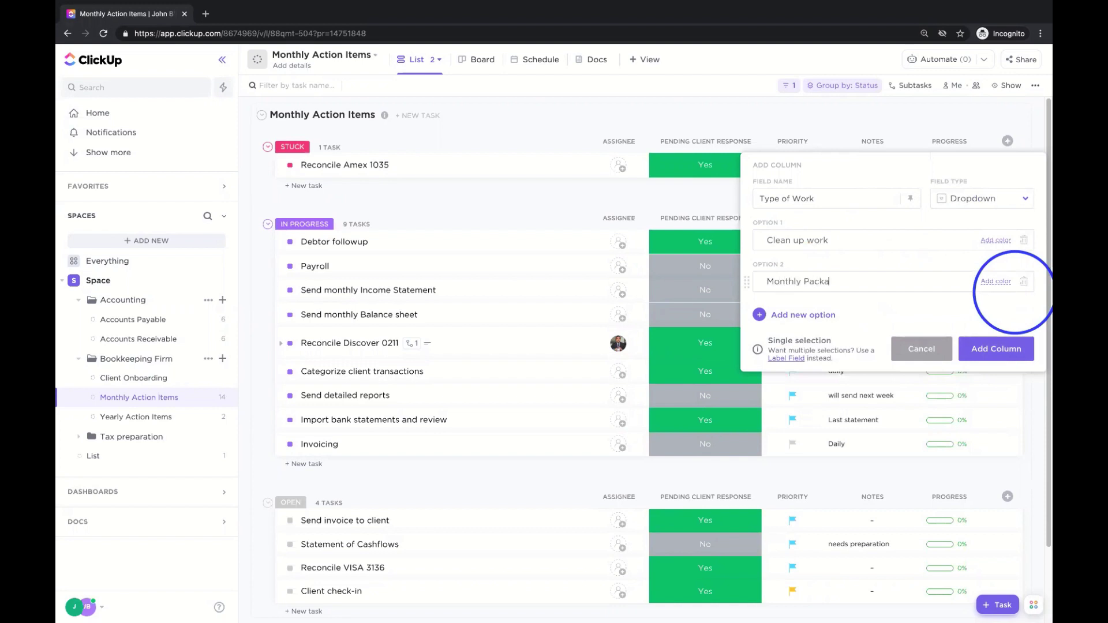
- Colour Monthly Package pink-red and Clean up work red-orange
left_click(996, 281)
left_click(992, 303)
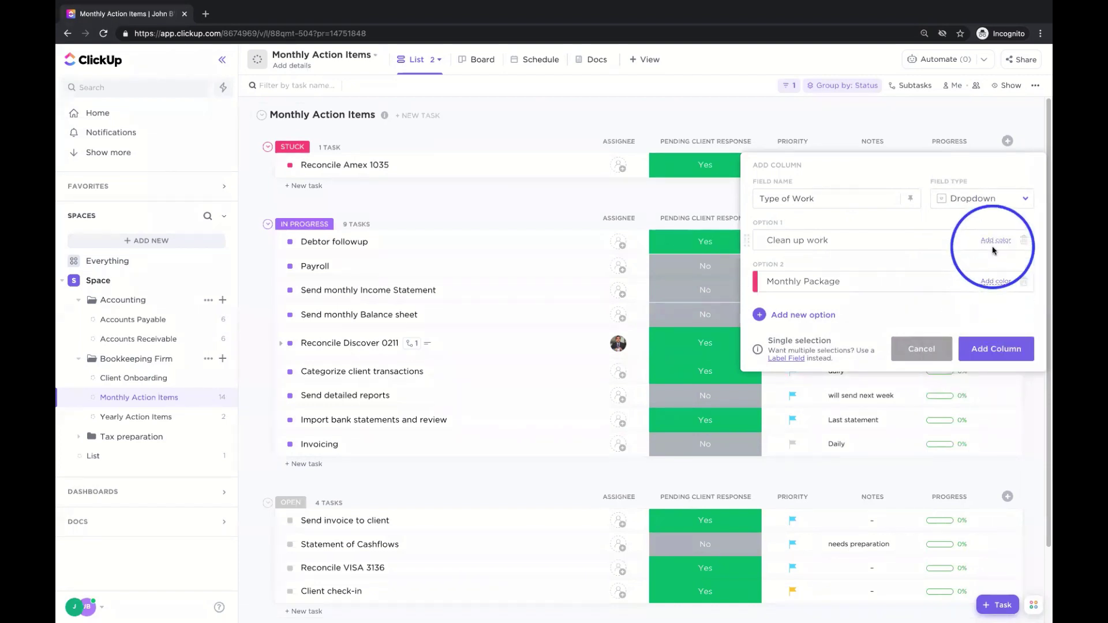
left_click(993, 245)
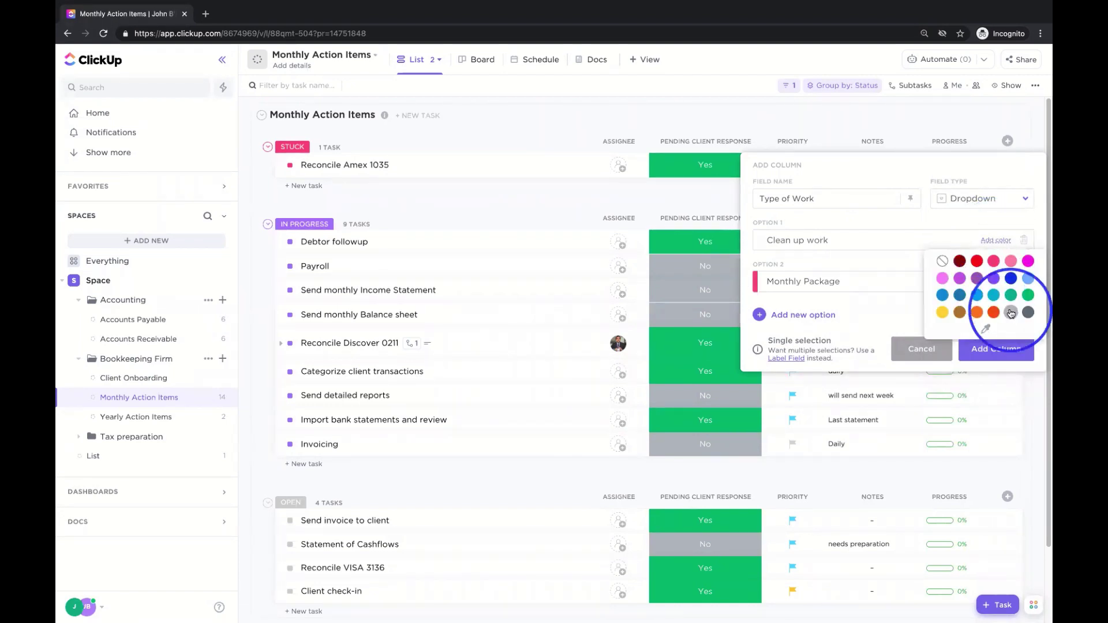
left_click(994, 306)
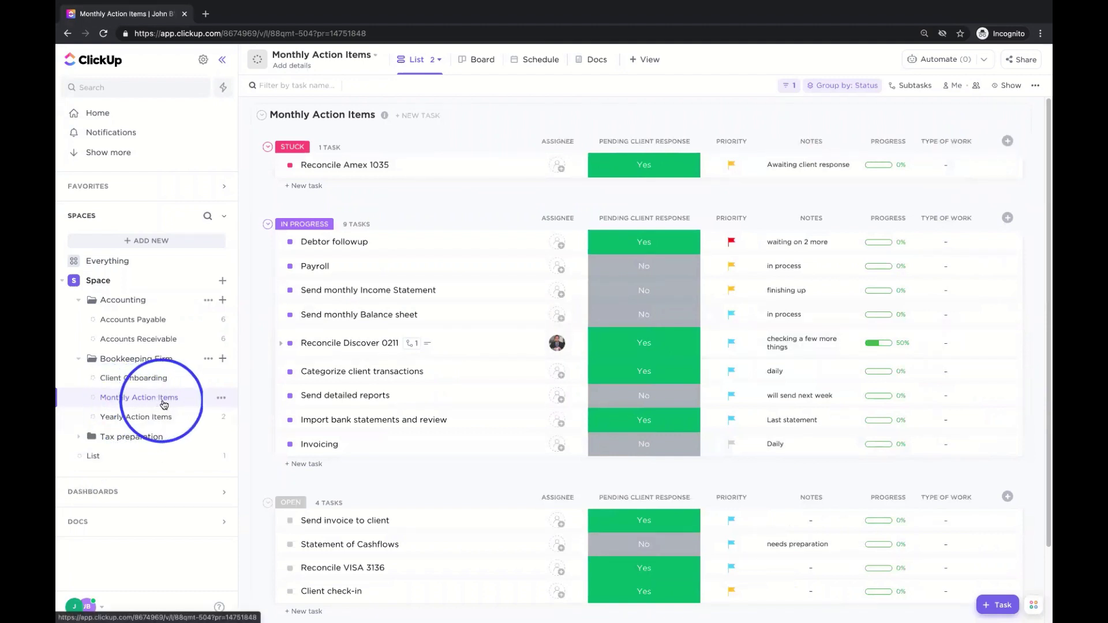
- Set Type of Work to Clean up work for Reconcile Amex 1035 and Debtor followup, and Monthly Package for Payroll
left_click(958, 165)
left_click(964, 265)
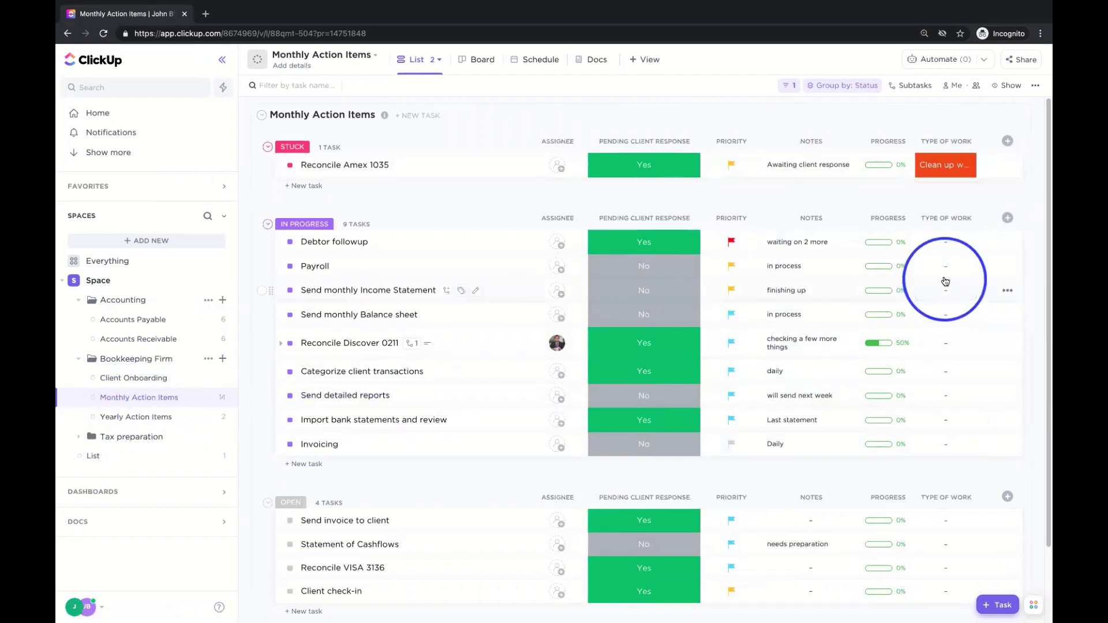
left_click(947, 268)
left_click(958, 395)
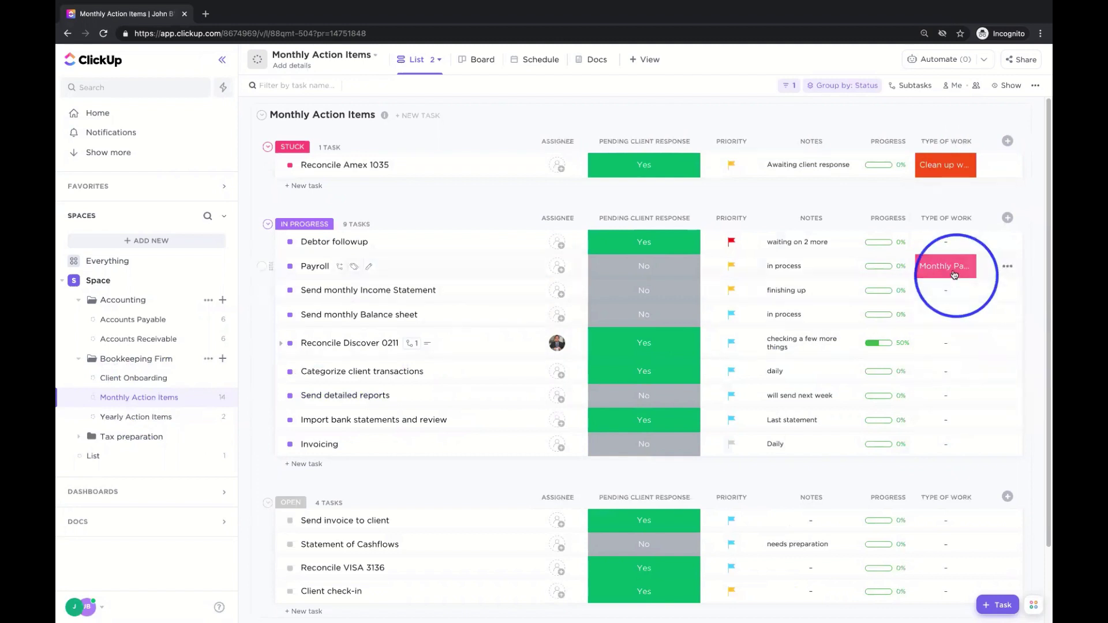
left_click(942, 242)
left_click(949, 339)
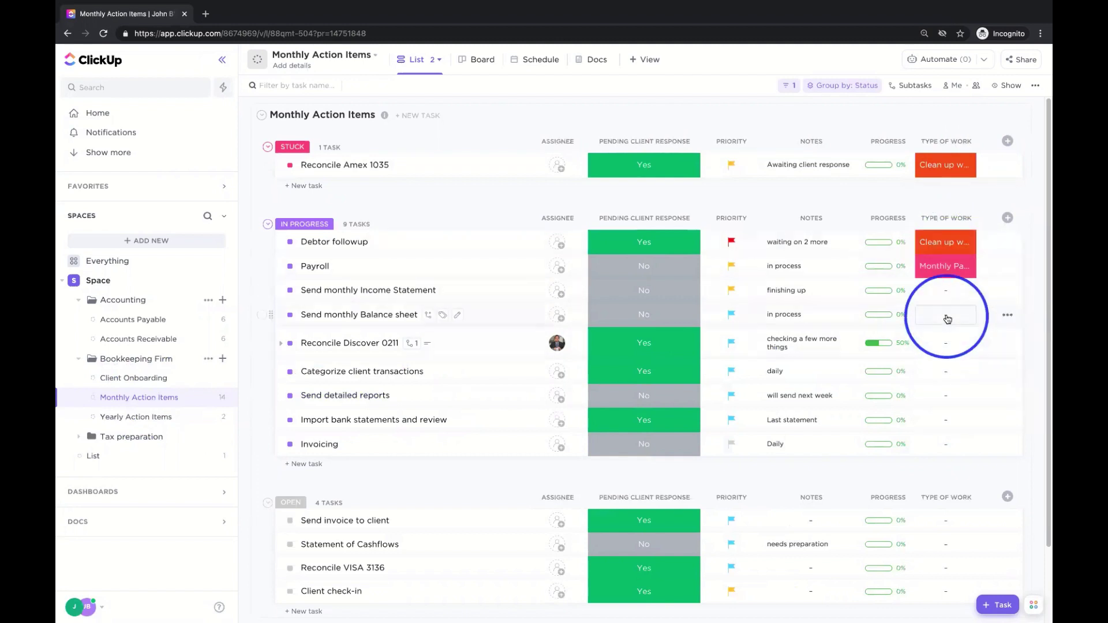
- Set Send monthly Income Statement's Type of Work to Monthly Package
left_click(945, 314)
left_click(958, 448)
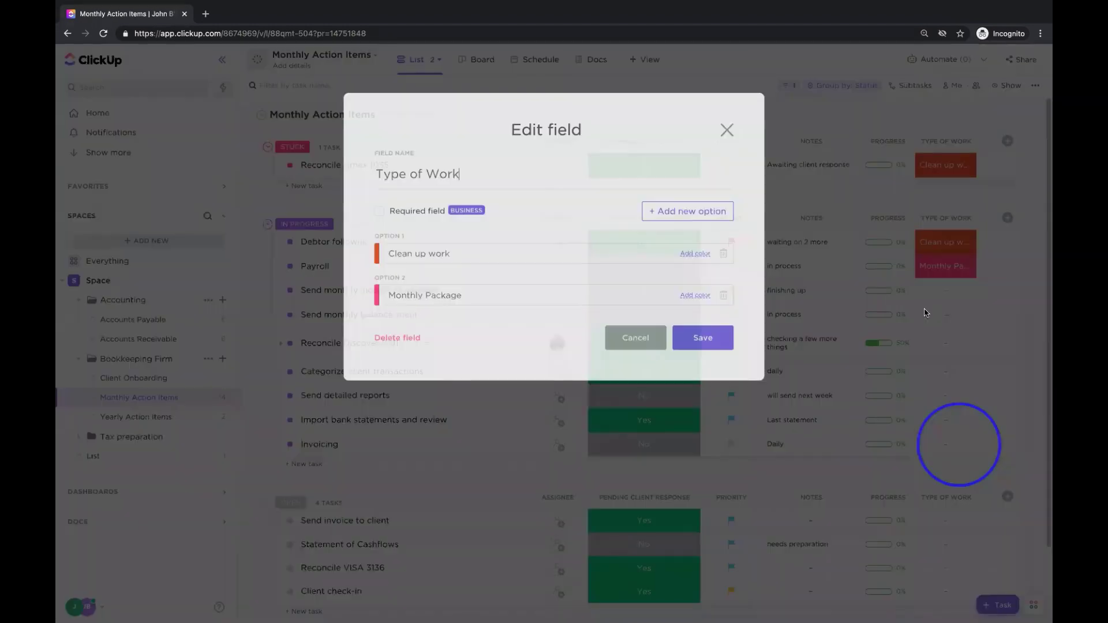
left_click(726, 106)
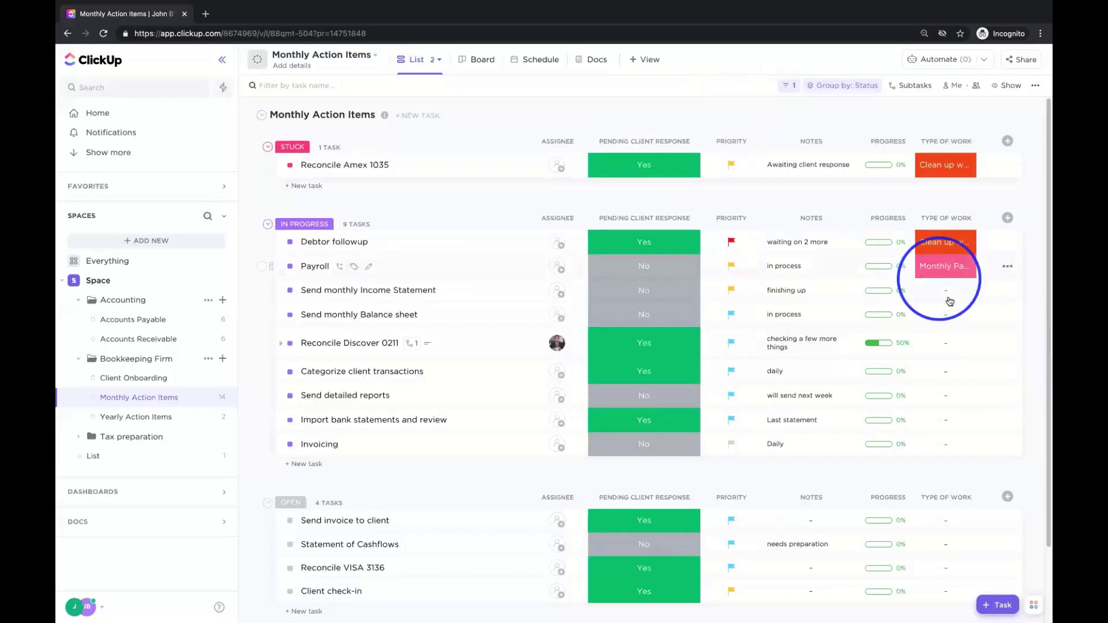
left_click(946, 290)
left_click(962, 420)
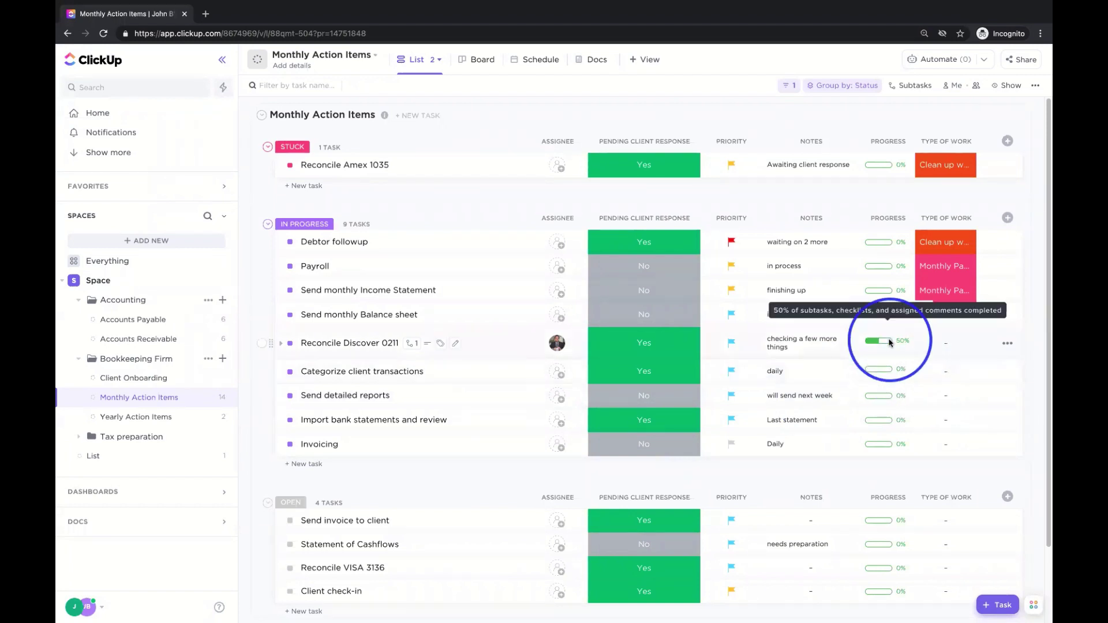
scroll(892, 346, "down", 1)
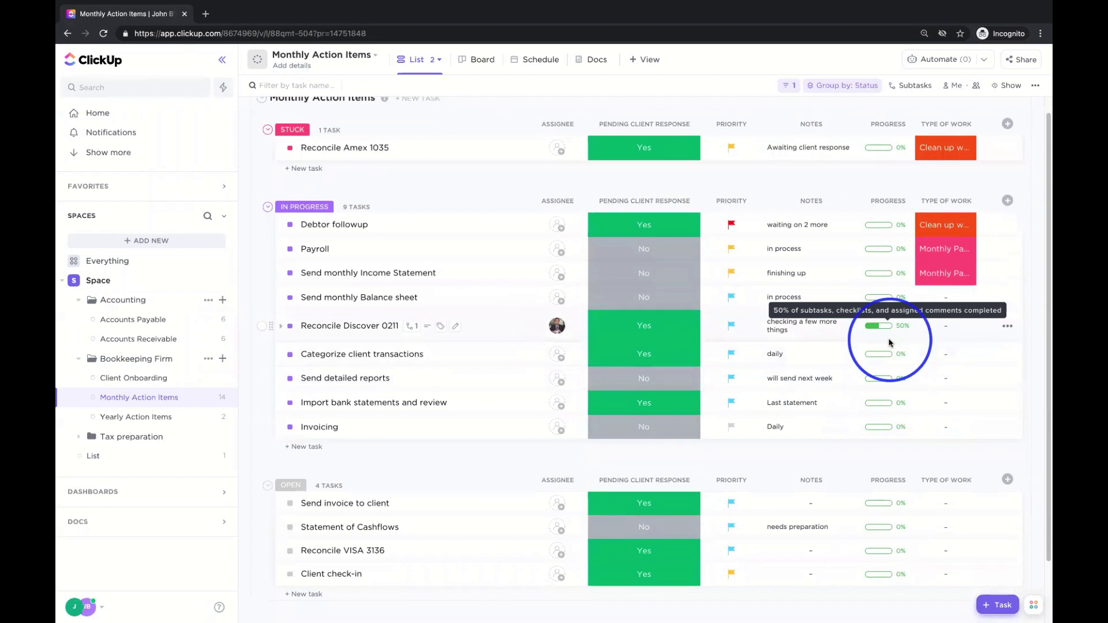
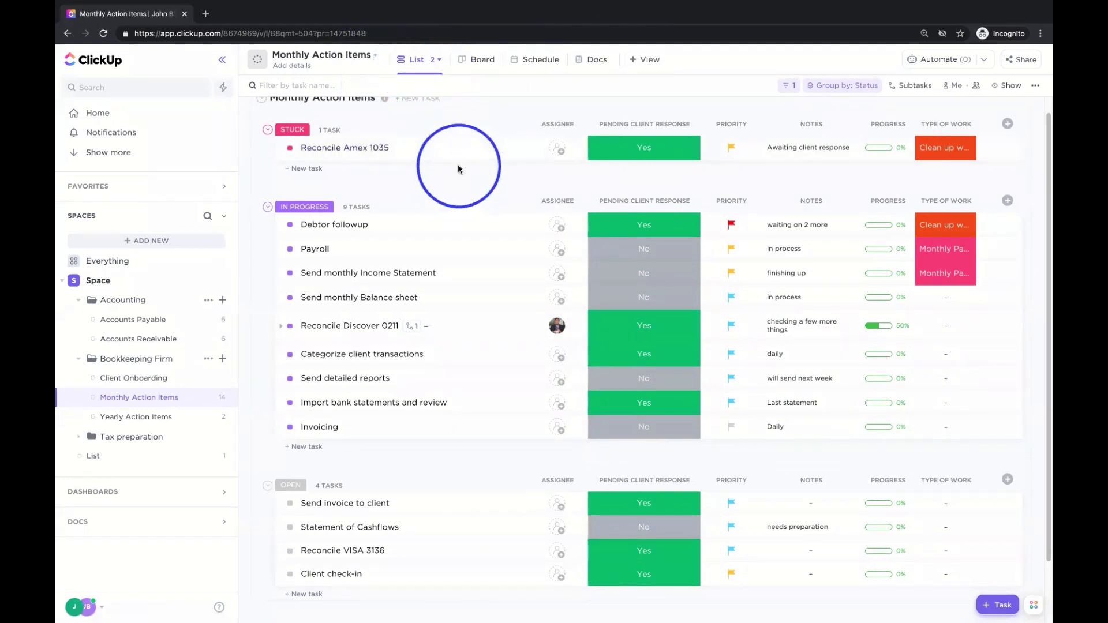
- Show Monthly Action Items as a board; move Payroll and Reconcile VISA 3136 to Stuck, Balance sheet to Open
left_click(317, 282)
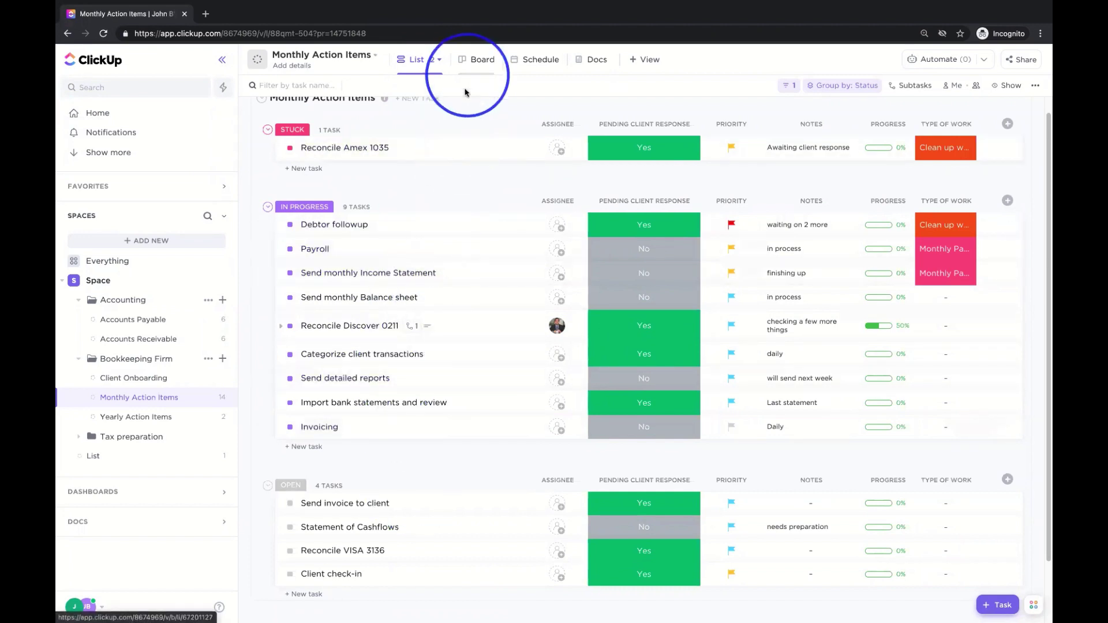
left_click(485, 65)
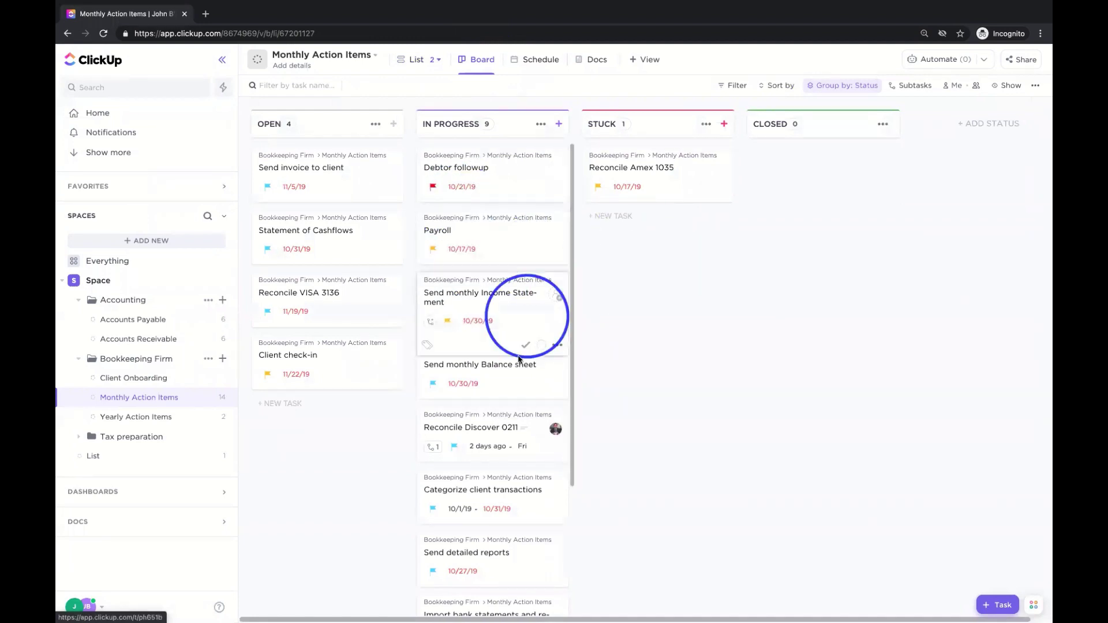
left_click_drag(486, 241, 664, 254)
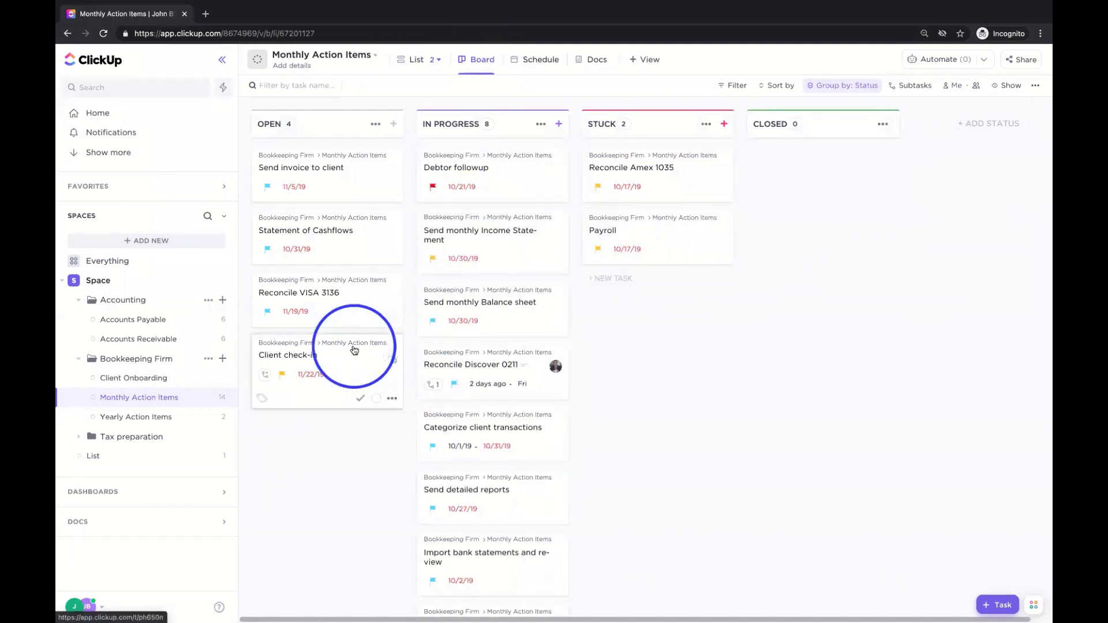
left_click_drag(353, 315, 618, 321)
left_click_drag(462, 311, 315, 369)
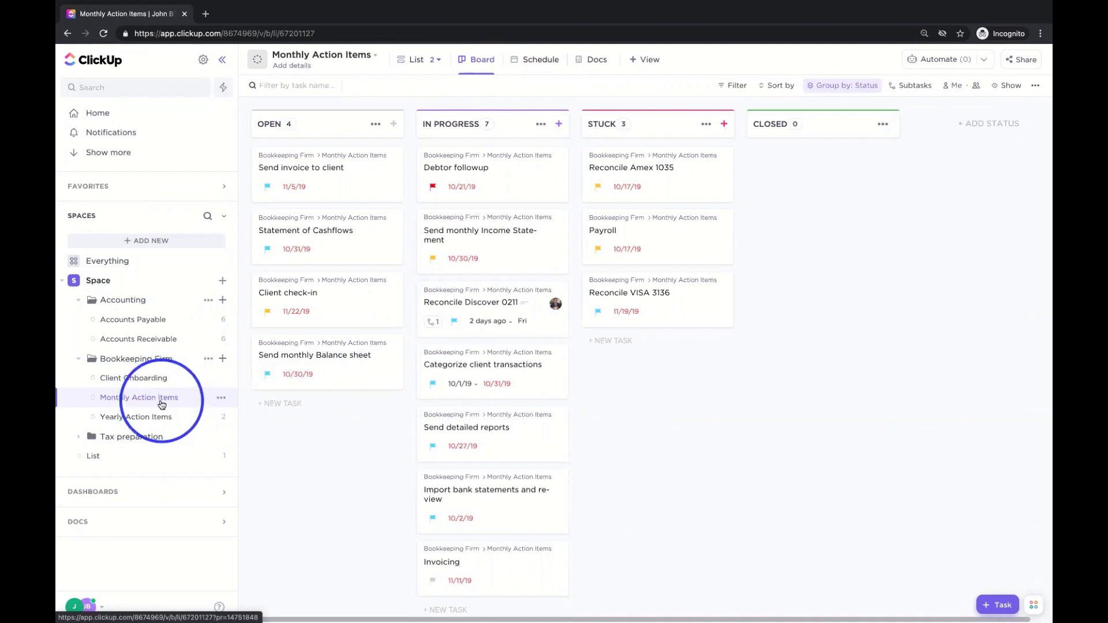
- Open Bookkeeping Firm as a board, move Client check-in to Stuck, and switch to the Schedule calendar
left_click(148, 366)
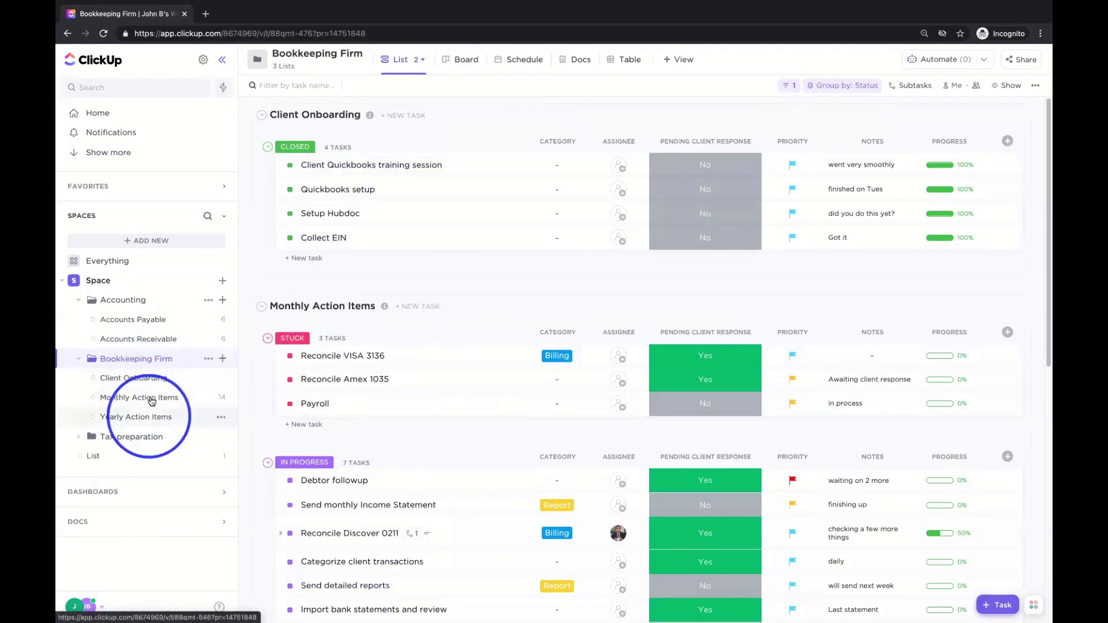
left_click(465, 63)
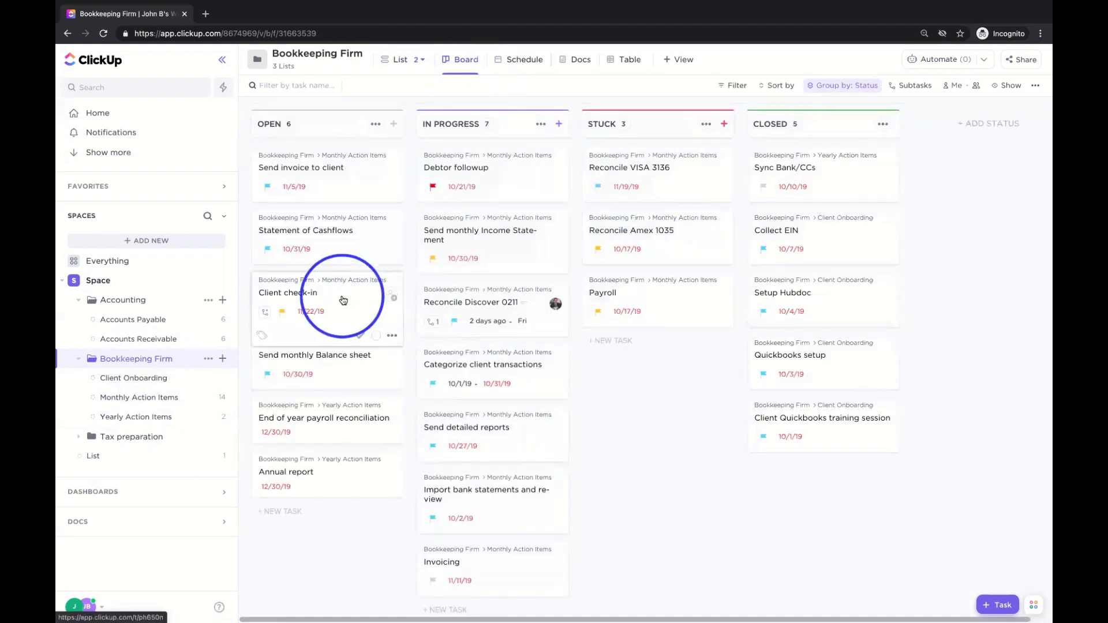
left_click_drag(344, 300, 667, 370)
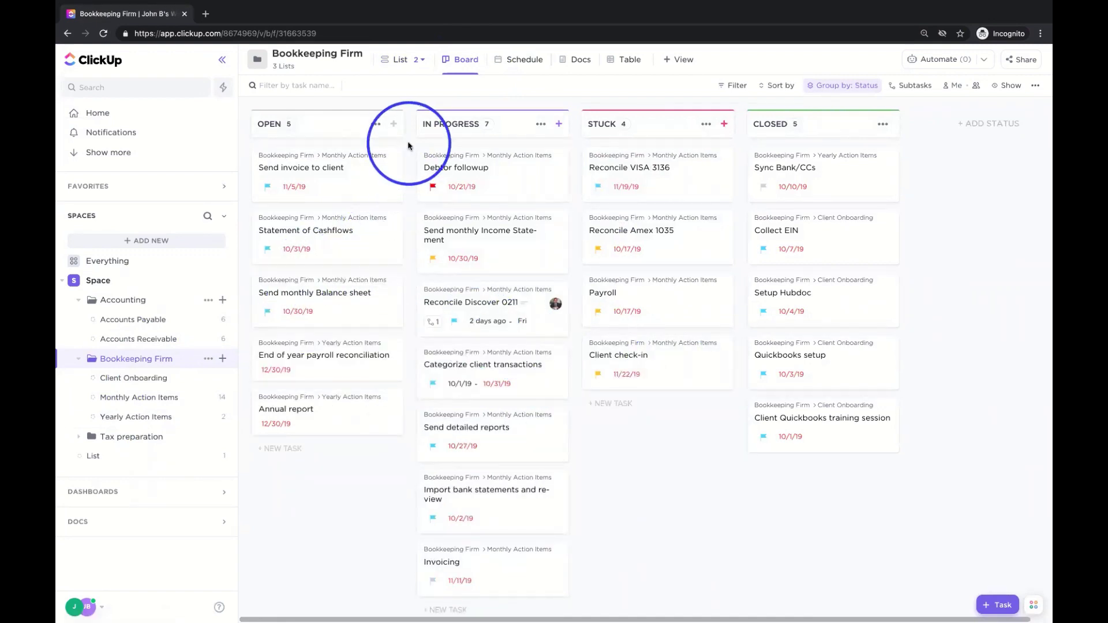
left_click(508, 67)
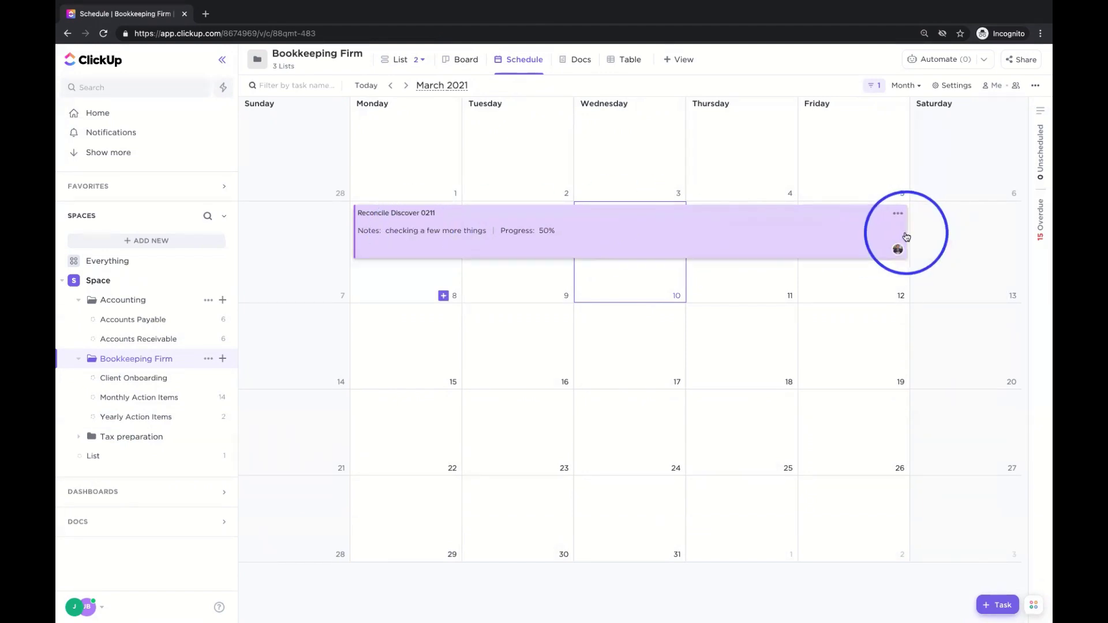
- Resize Reconcile Discover 0211's bar to Wednesday, March 10 only, then review its details and calendar settings
left_click_drag(908, 232, 903, 325)
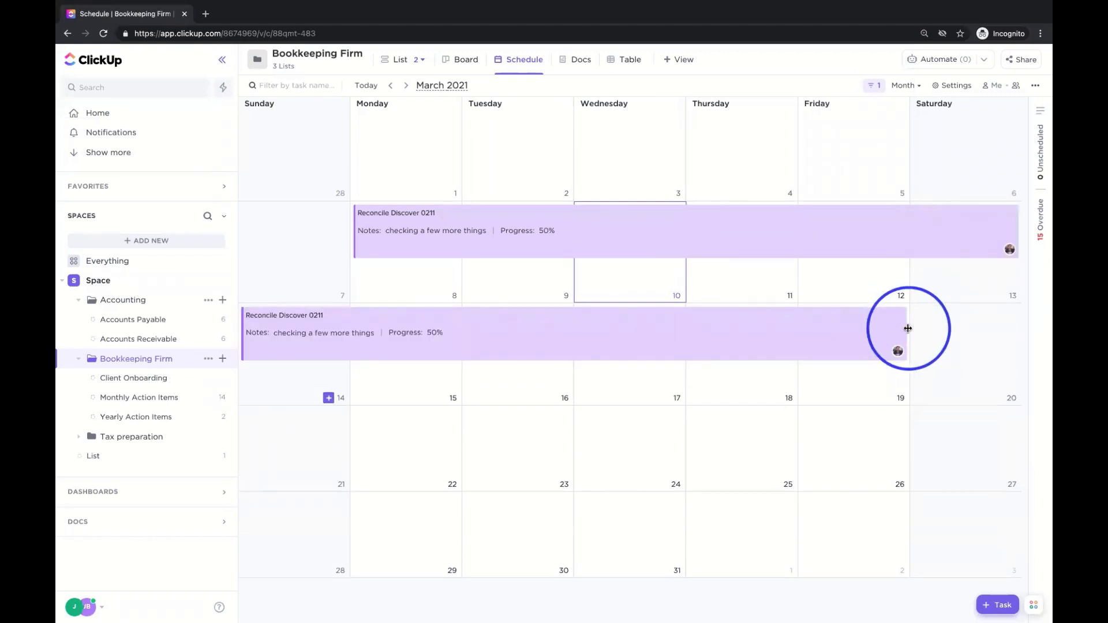
left_click_drag(906, 321, 641, 237)
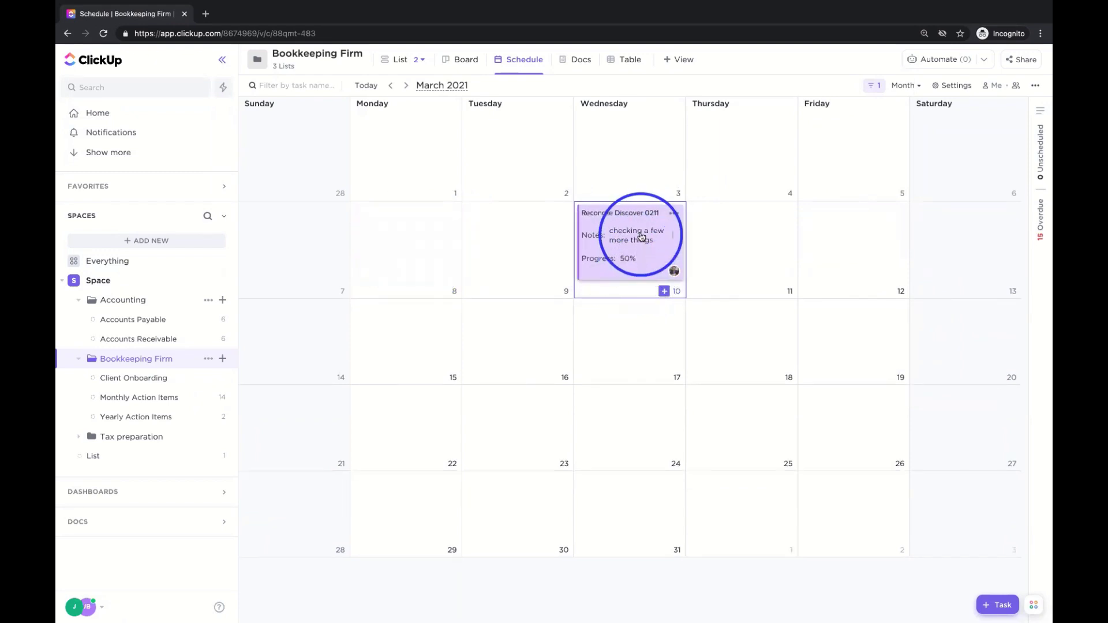
left_click(591, 223)
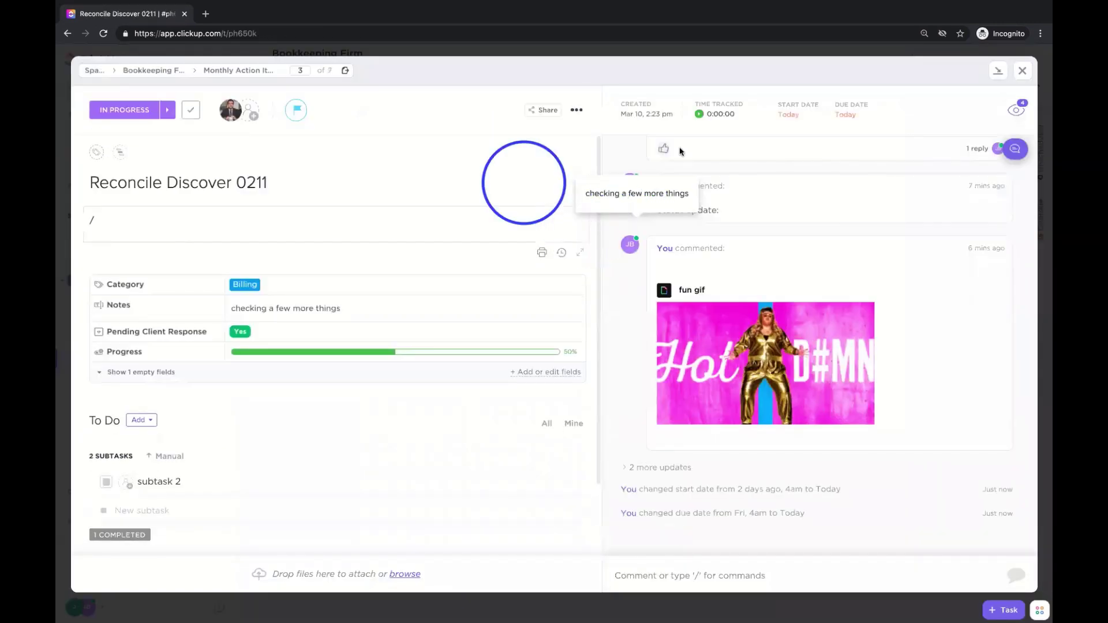
left_click(1022, 70)
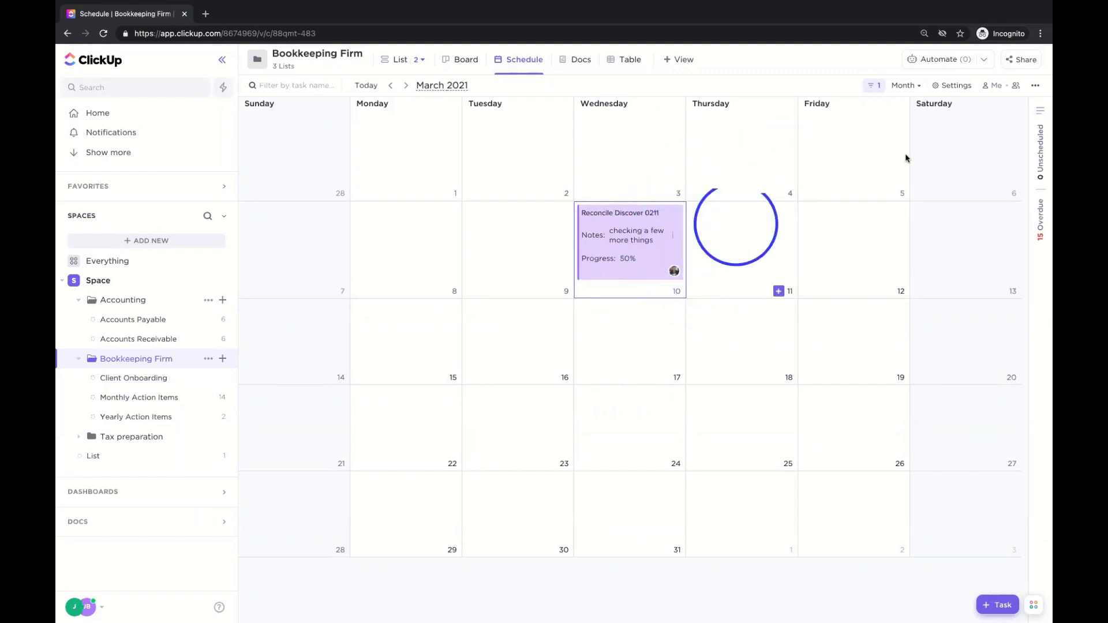
left_click(953, 85)
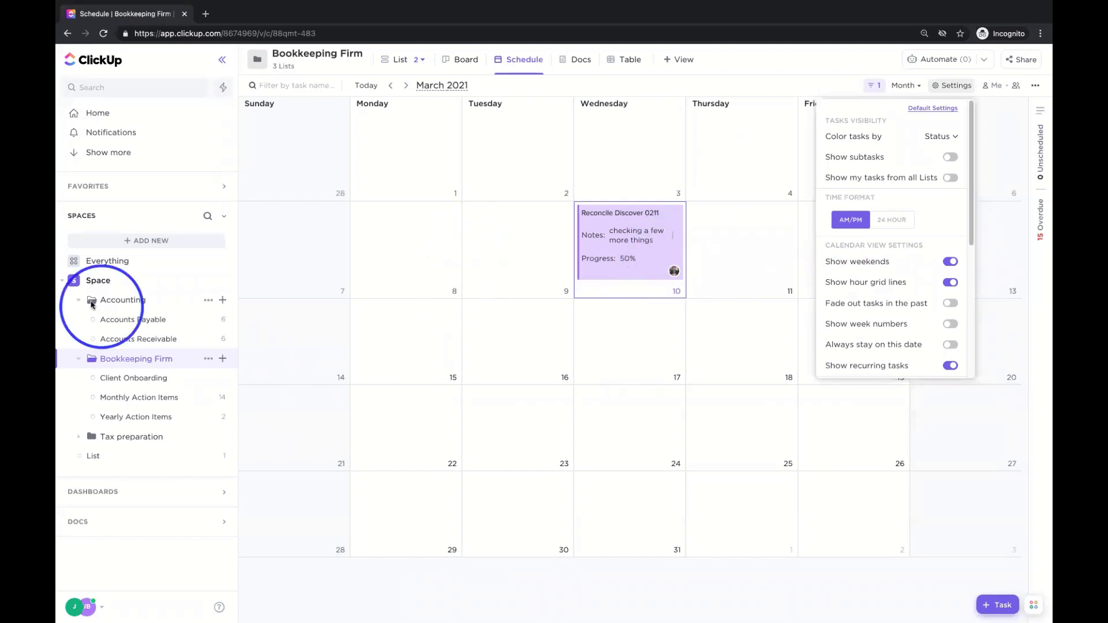
left_click(501, 337)
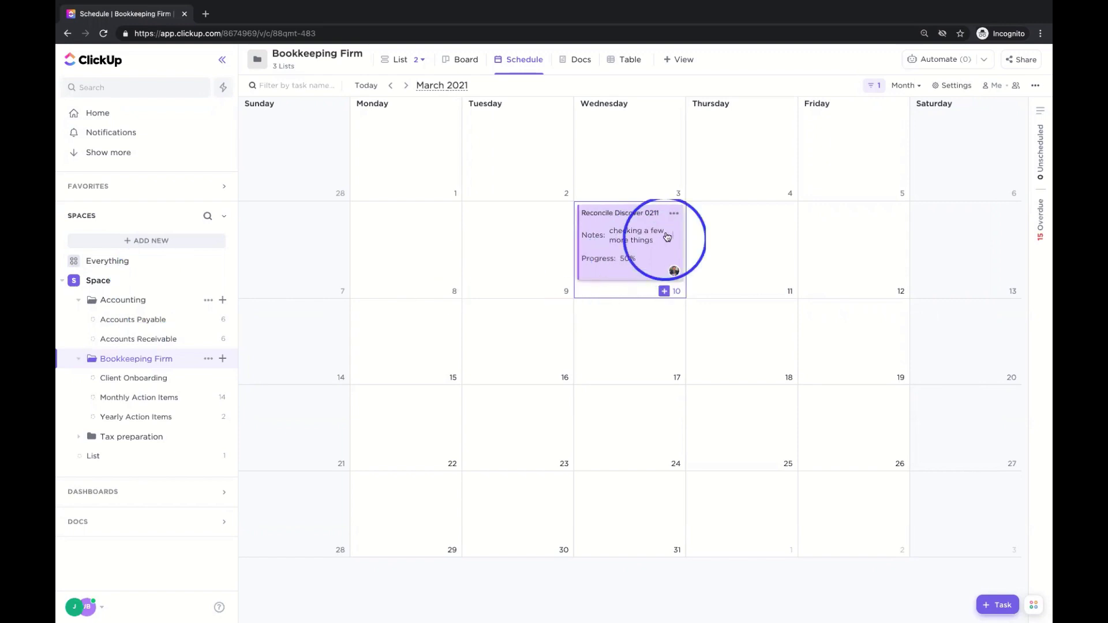
- Cycle through List, Board and Schedule views, then open the Space's List of all tasks
left_click(402, 60)
left_click(467, 60)
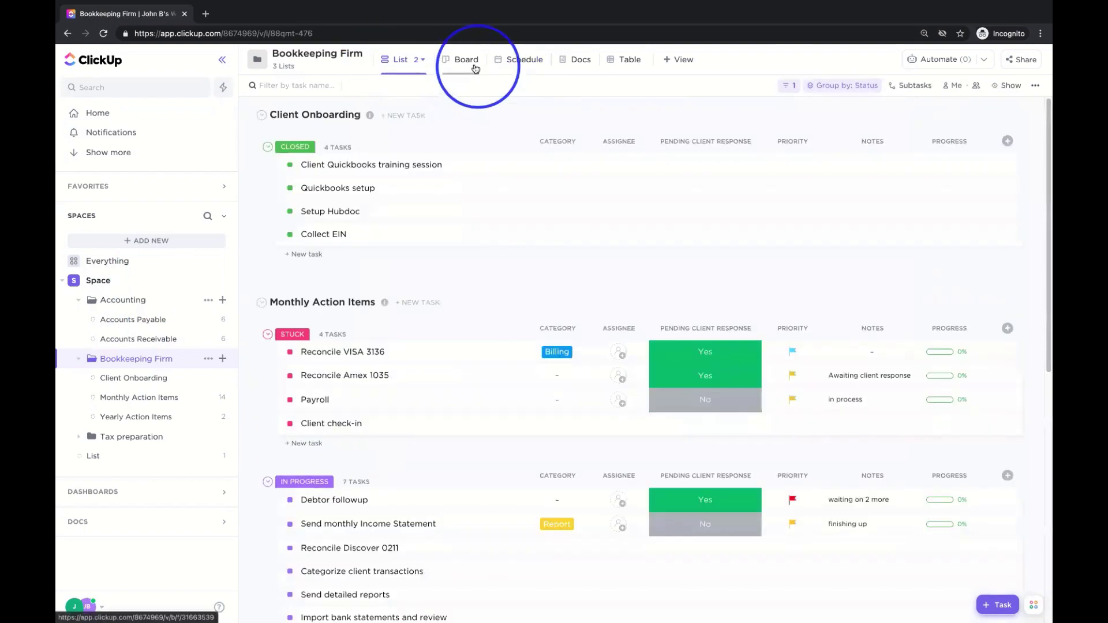
left_click(519, 63)
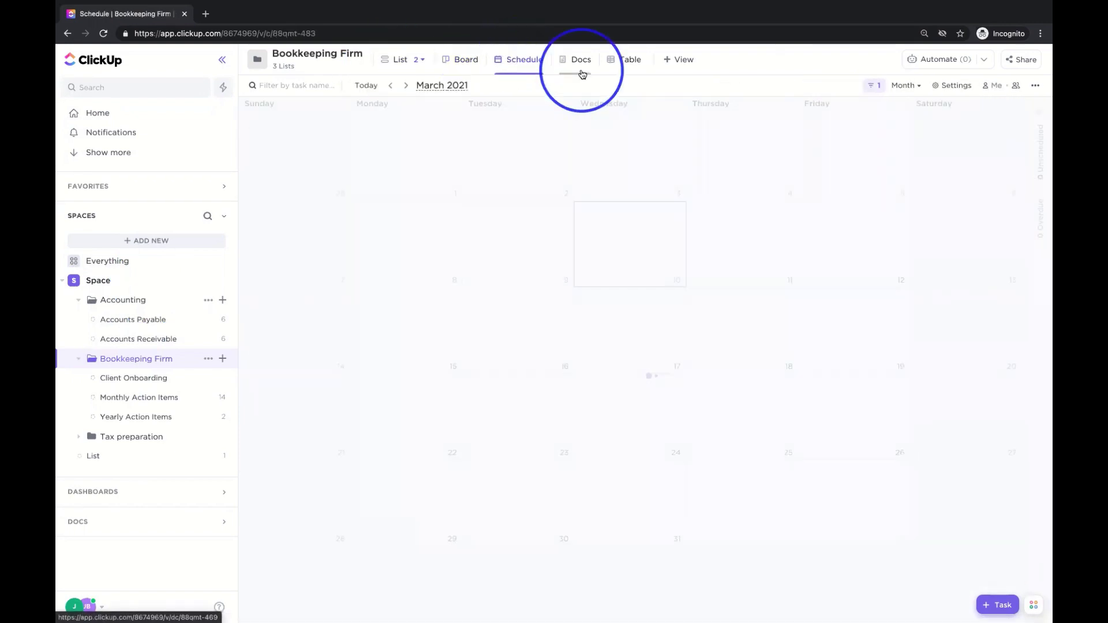
left_click(679, 60)
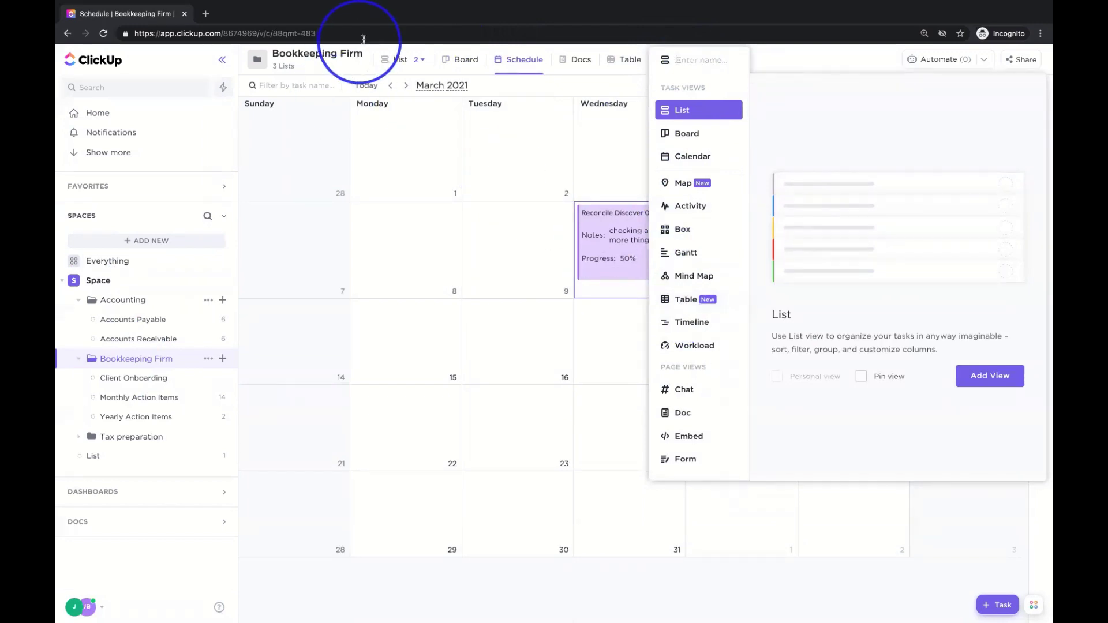
left_click(115, 282)
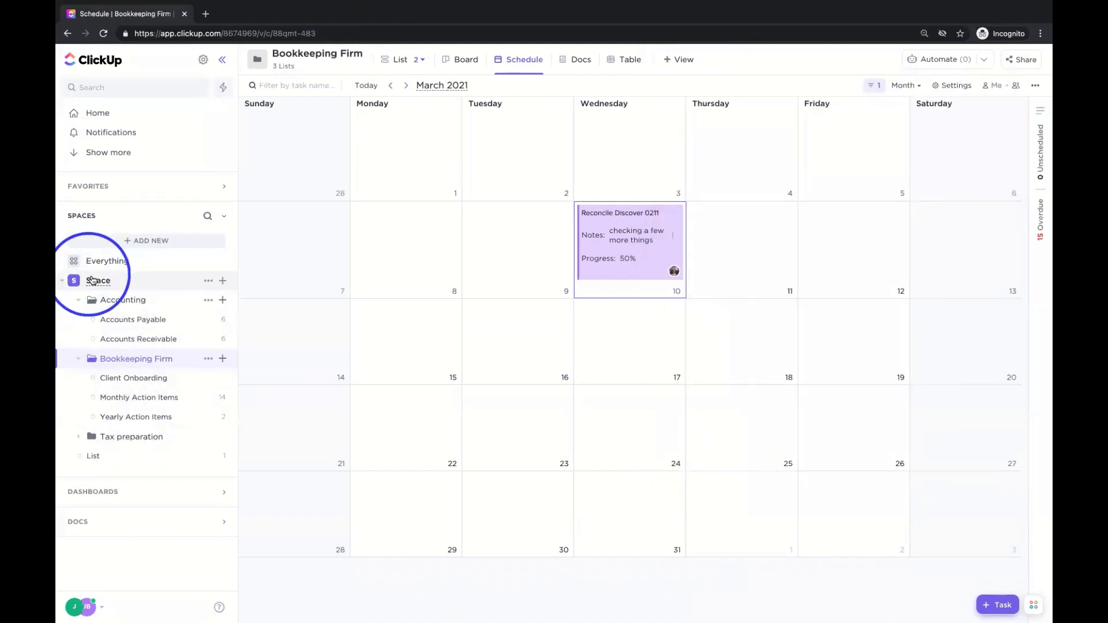
left_click(98, 283)
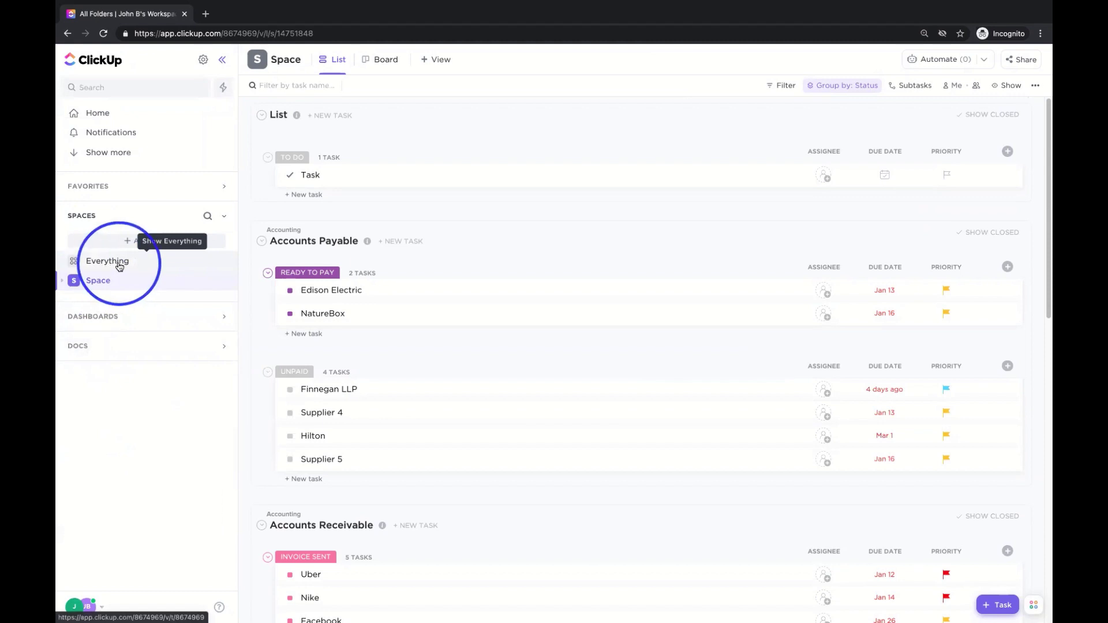
- In Everything, assign me to Edison Electric, Finnegan LLP and Supplier 4, and a teammate to Task
left_click(119, 266)
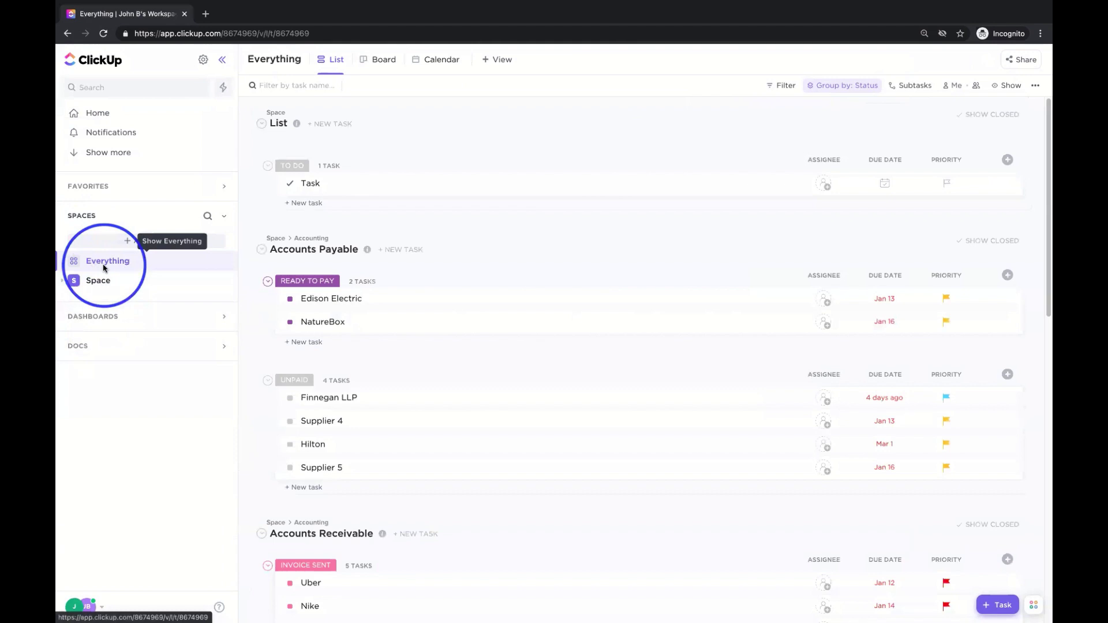
left_click(821, 300)
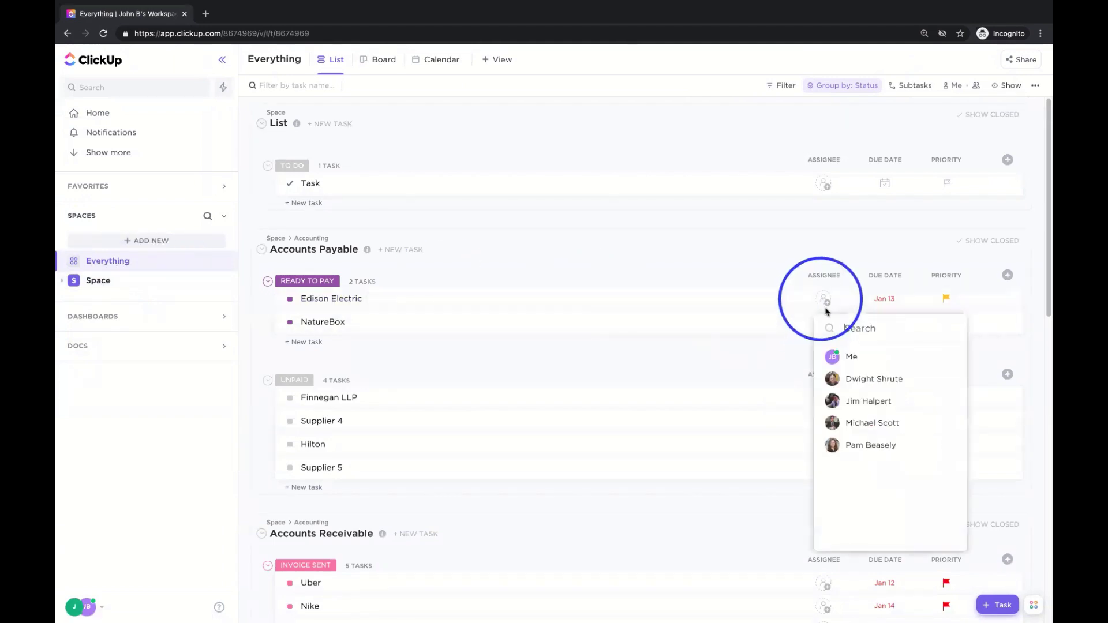
left_click(844, 362)
left_click(824, 184)
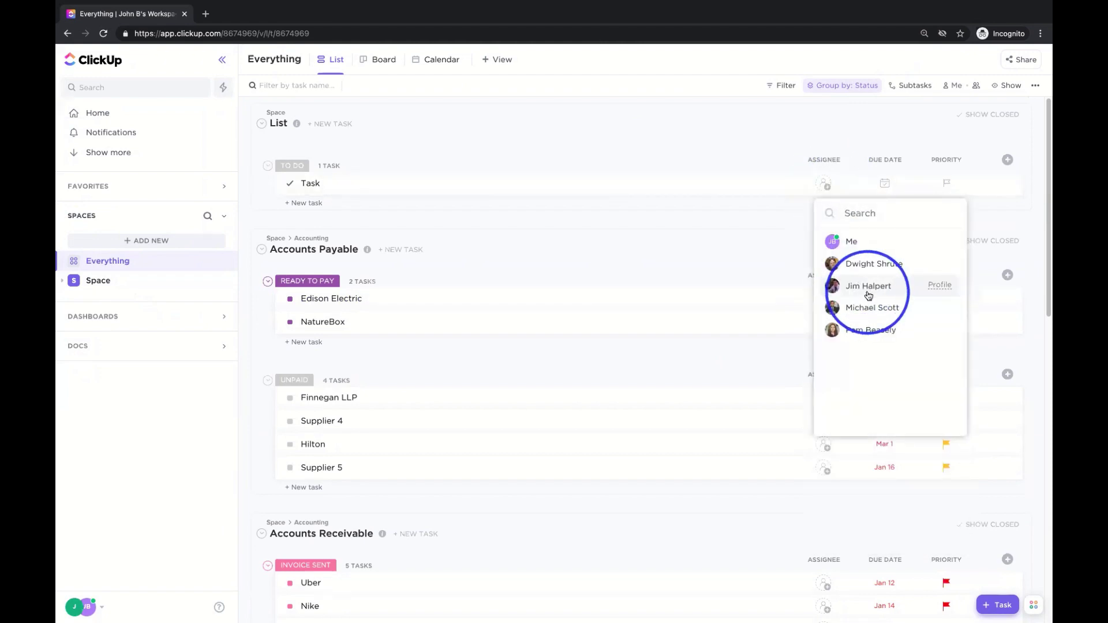
left_click(868, 296)
left_click(823, 397)
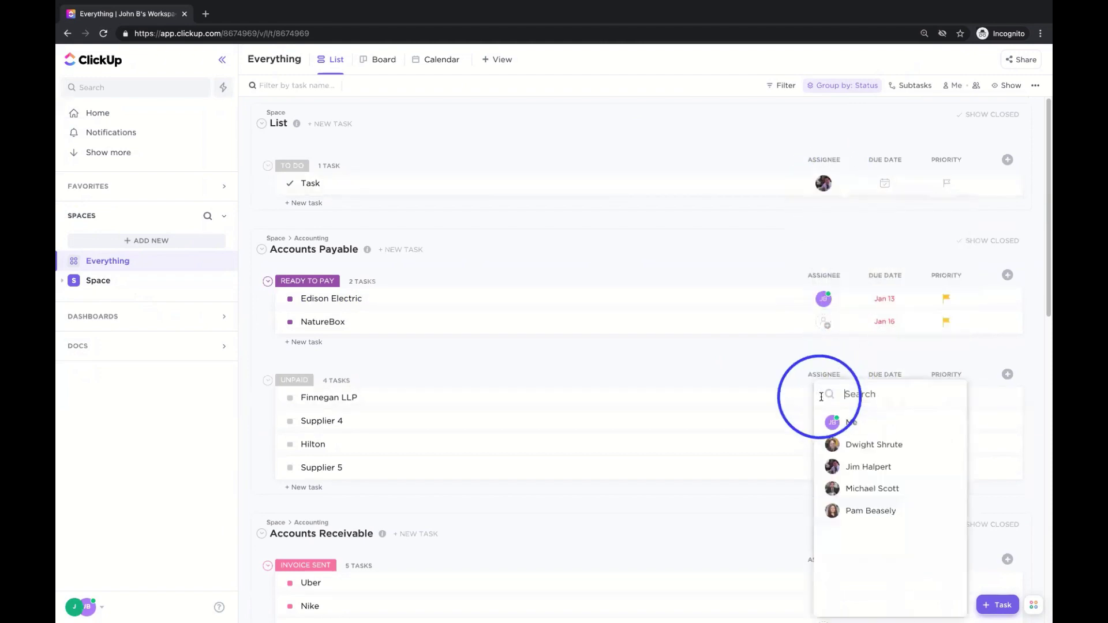
left_click(844, 421)
left_click(823, 421)
left_click(843, 422)
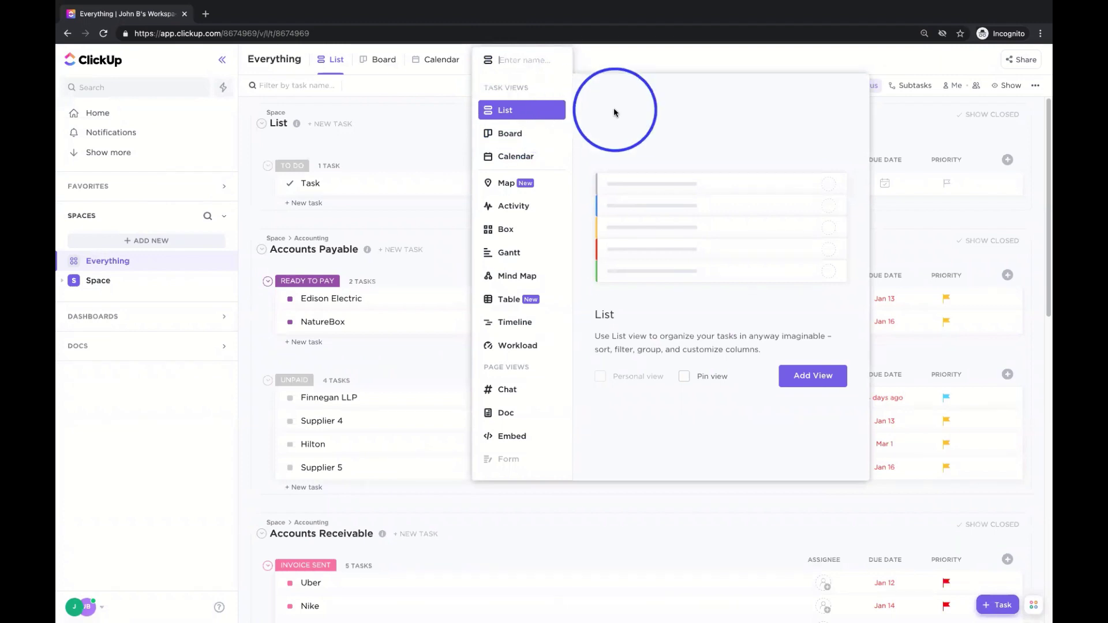
- Create a List view named 'My Urgent Tasks' in Everything
type("M")
left_click(814, 378)
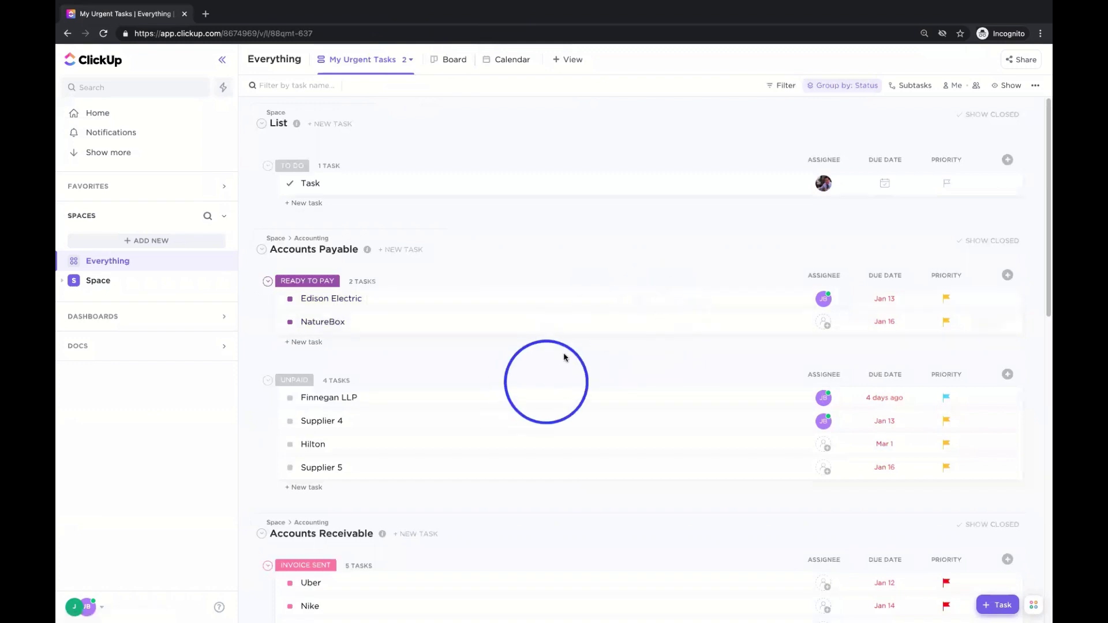
- Turn on Me mode so only Edison Electric, Finnegan LLP and Supplier 4 remain
left_click(962, 90)
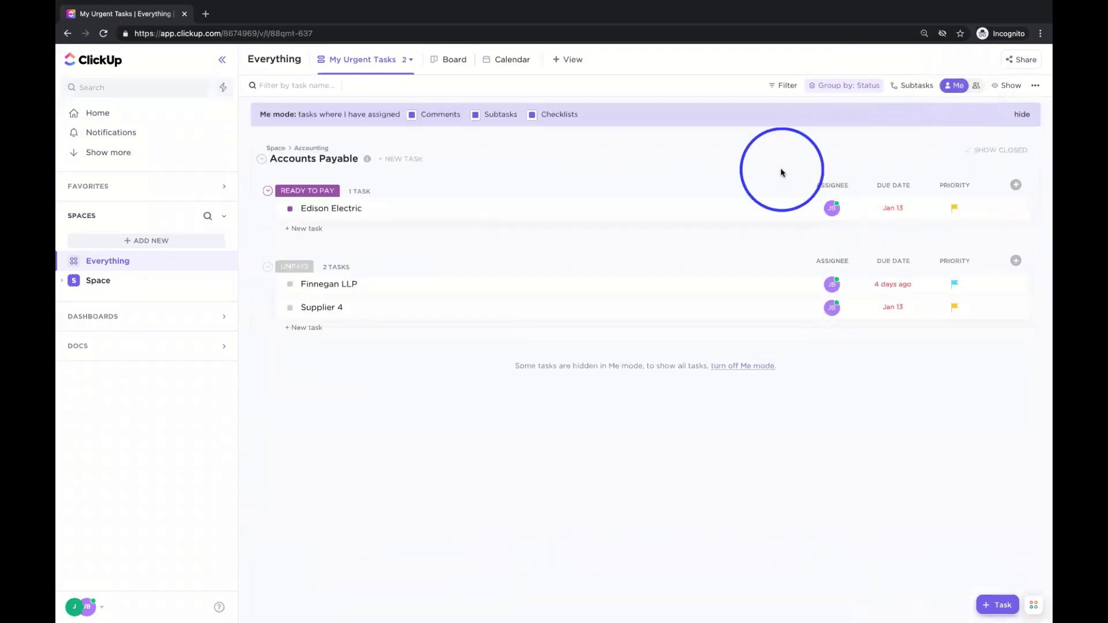
left_click(695, 311)
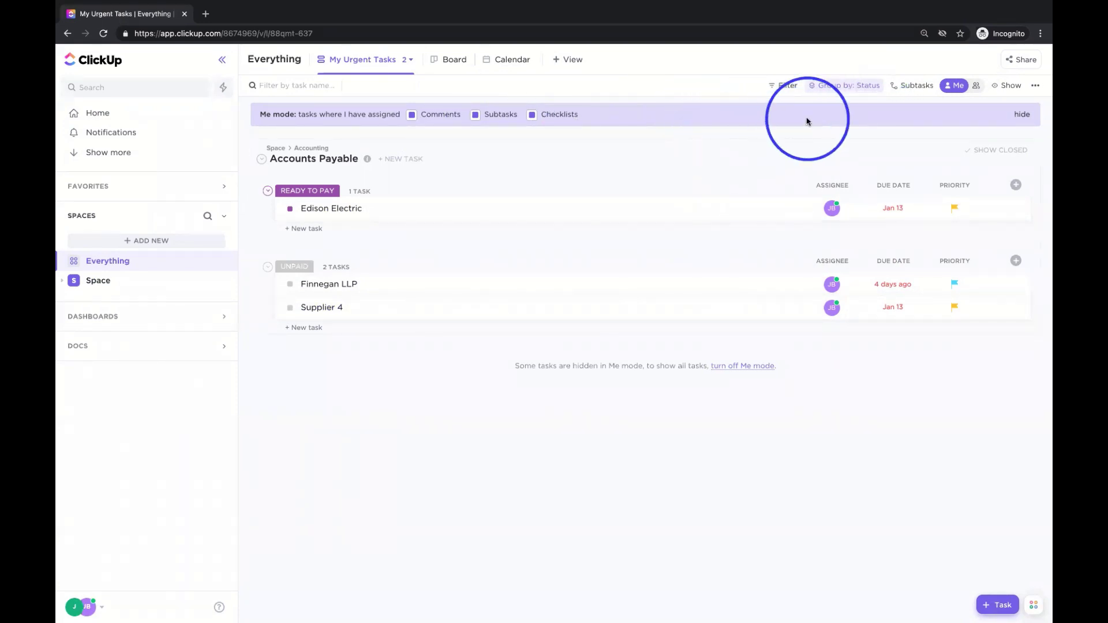
- Show tasks from all assignees and drag Finnegan LLP from Unpaid into Ready to Pay
left_click(976, 86)
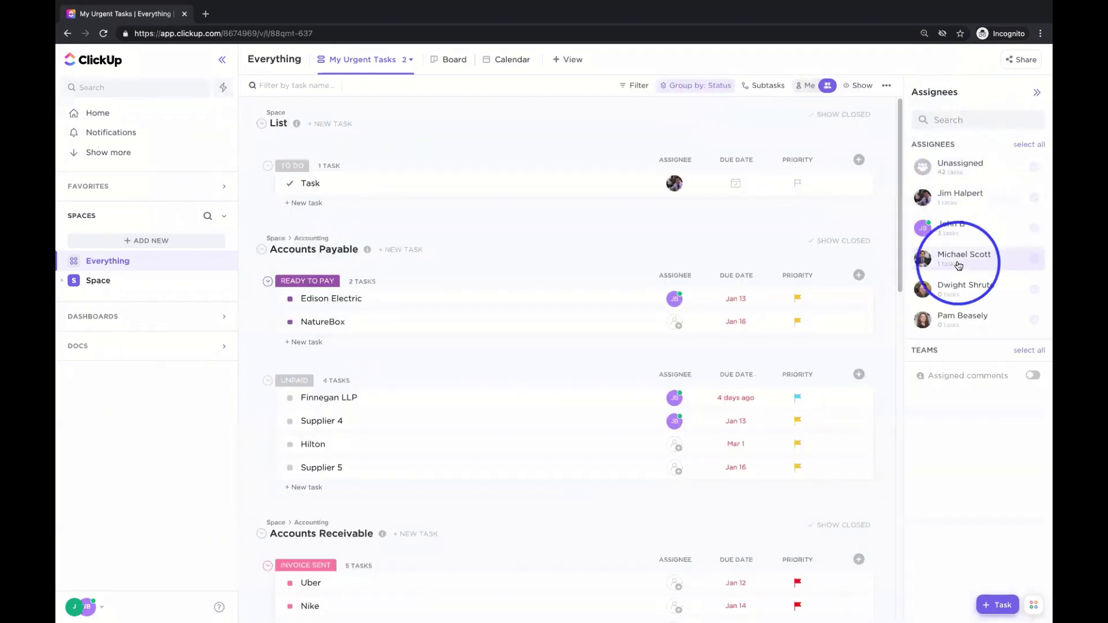
left_click(963, 254)
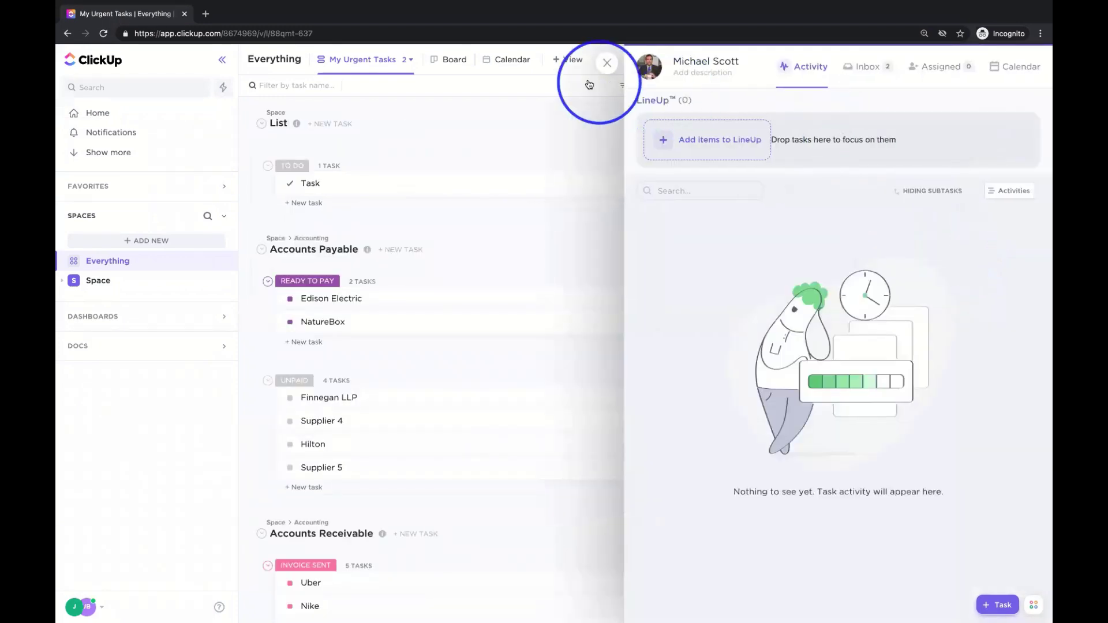
left_click(603, 66)
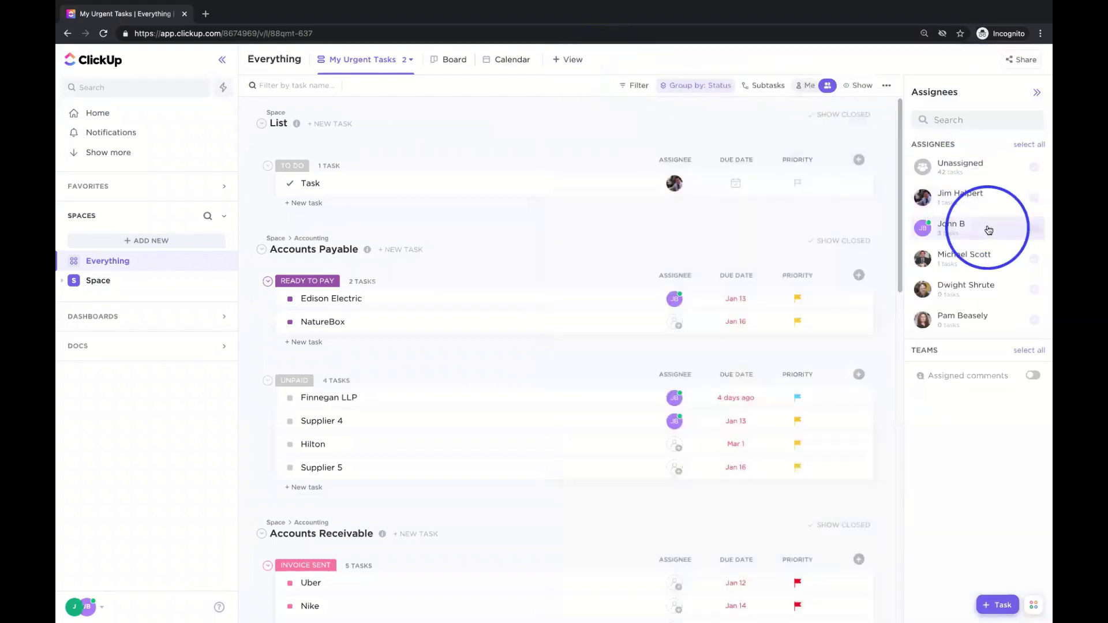
left_click(1034, 229)
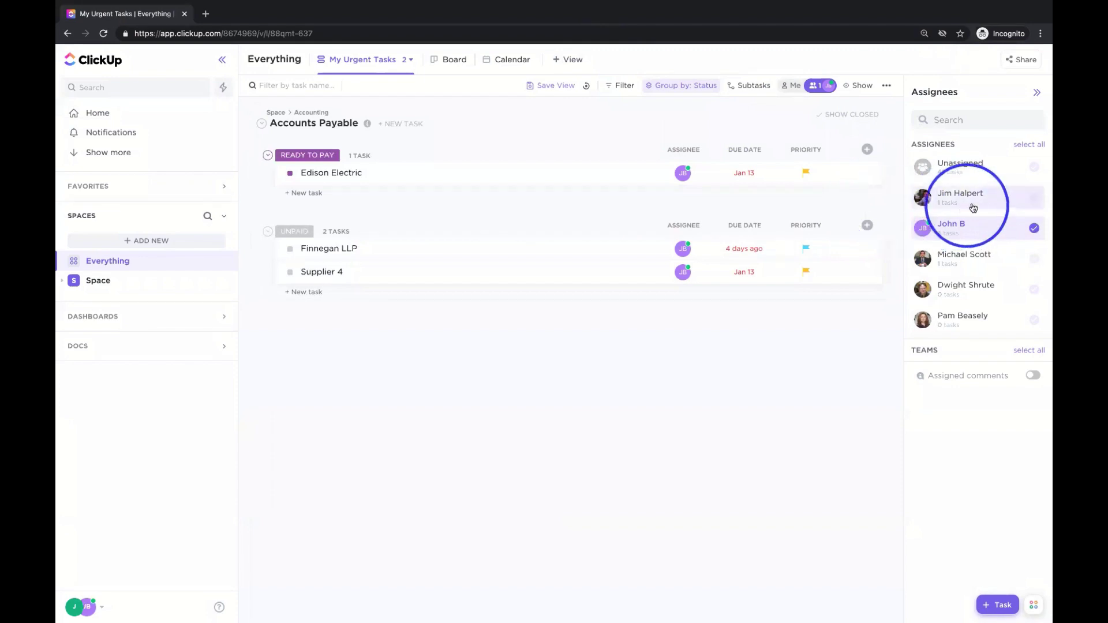
left_click(1034, 198)
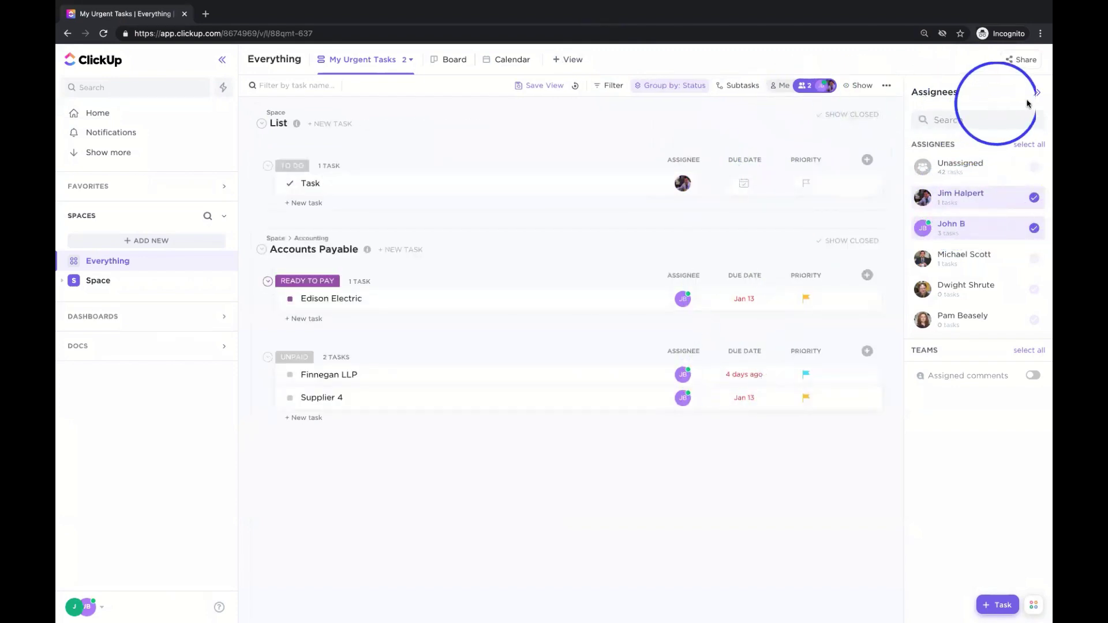
left_click(1028, 146)
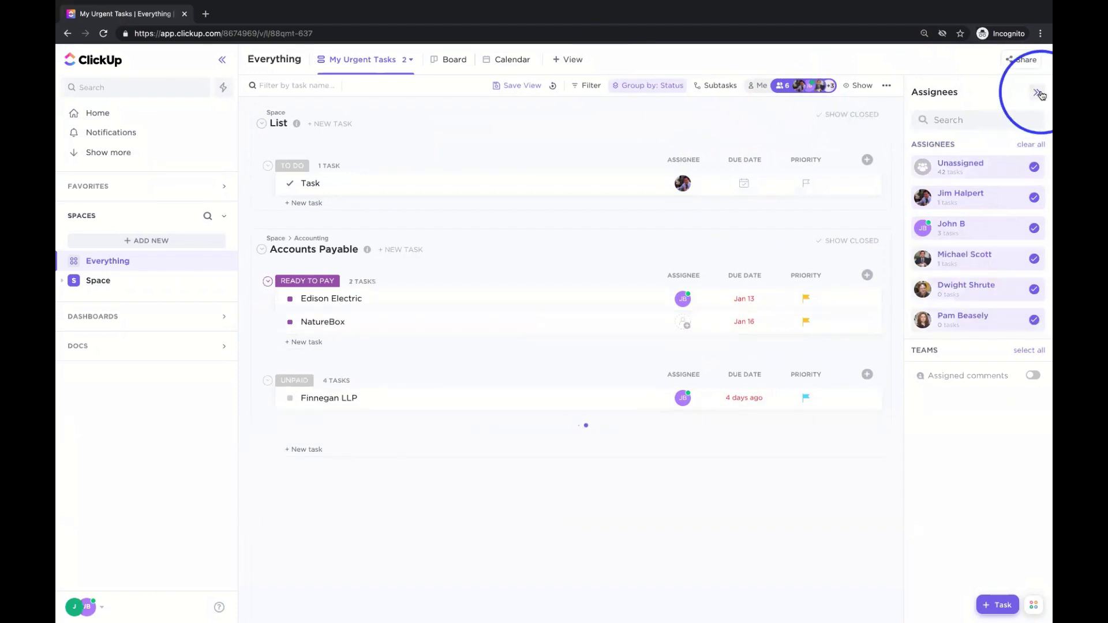
left_click(1038, 94)
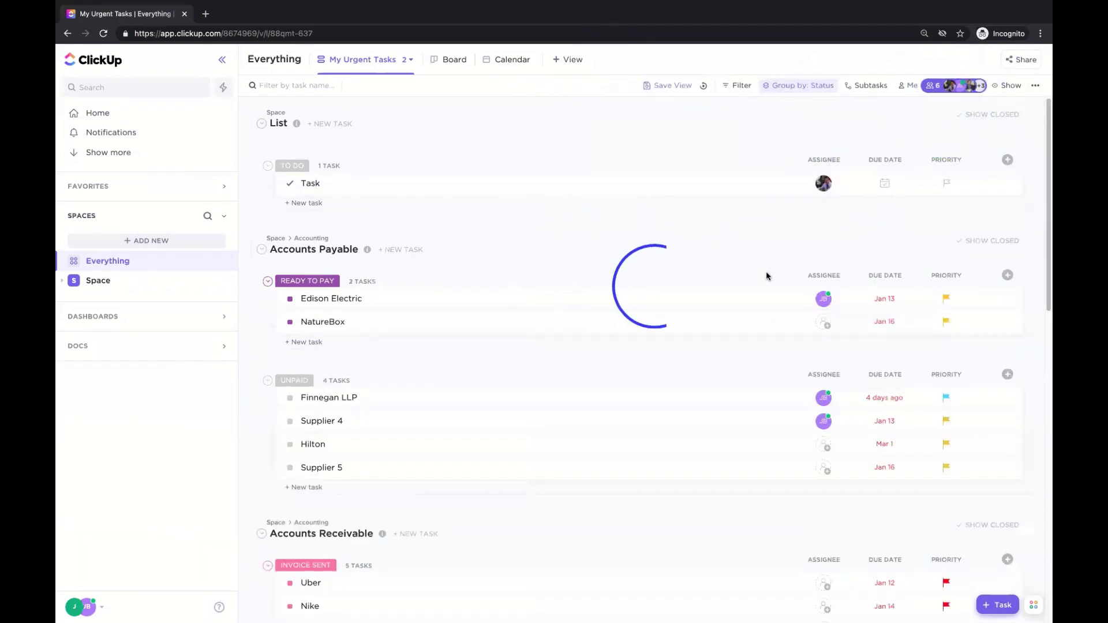
left_click(933, 87)
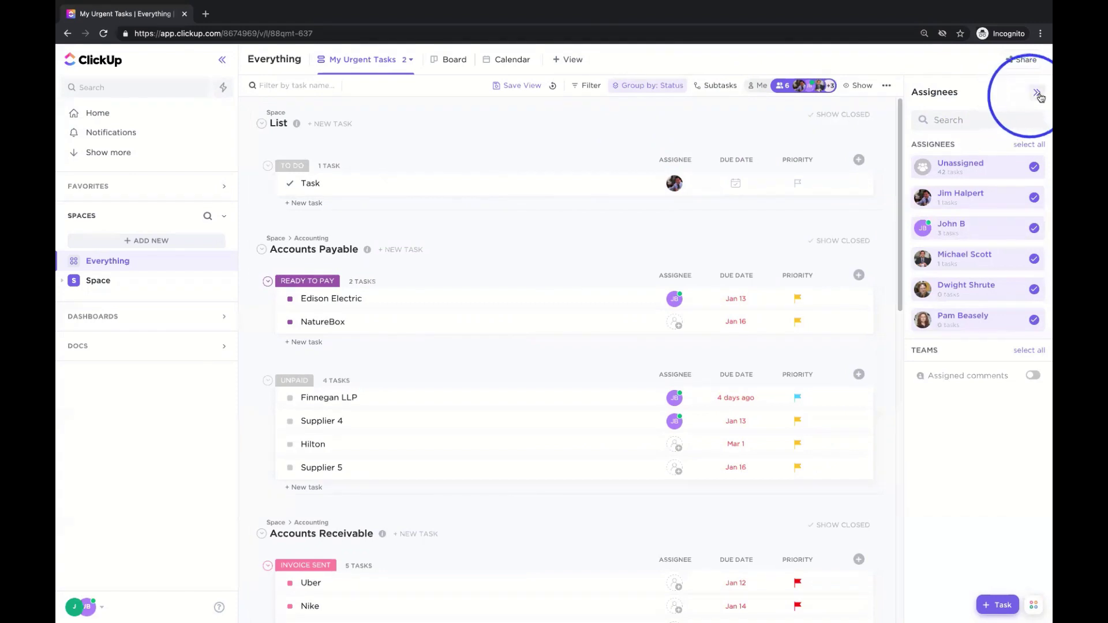
left_click(1038, 93)
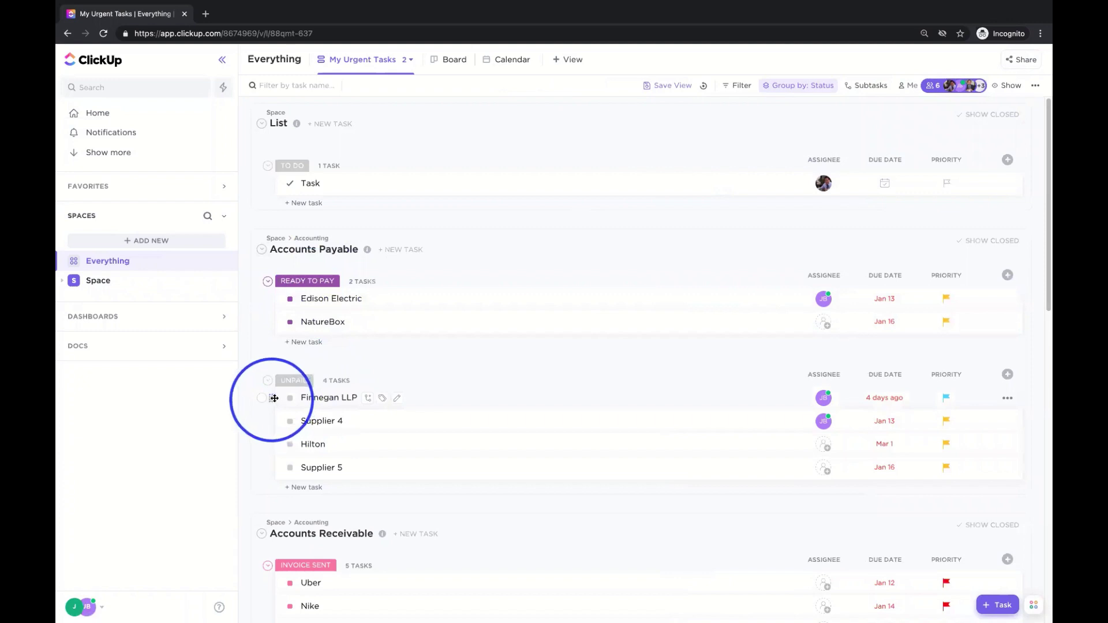
left_click_drag(274, 398, 283, 335)
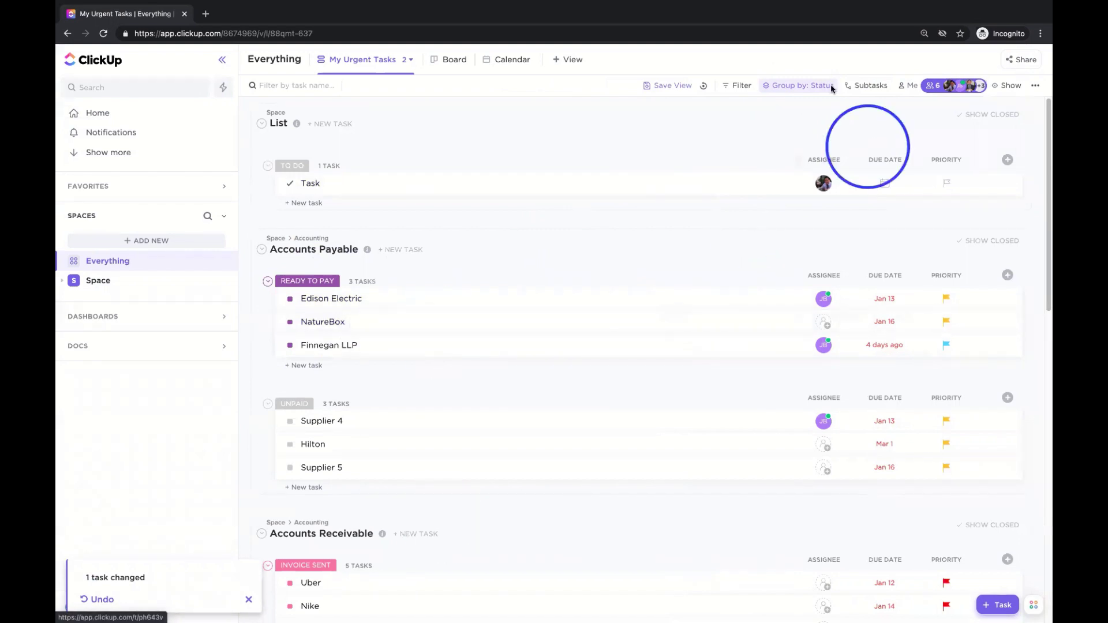
- Group tasks by due date, try grouping by Priority, then switch back to due date
left_click(802, 85)
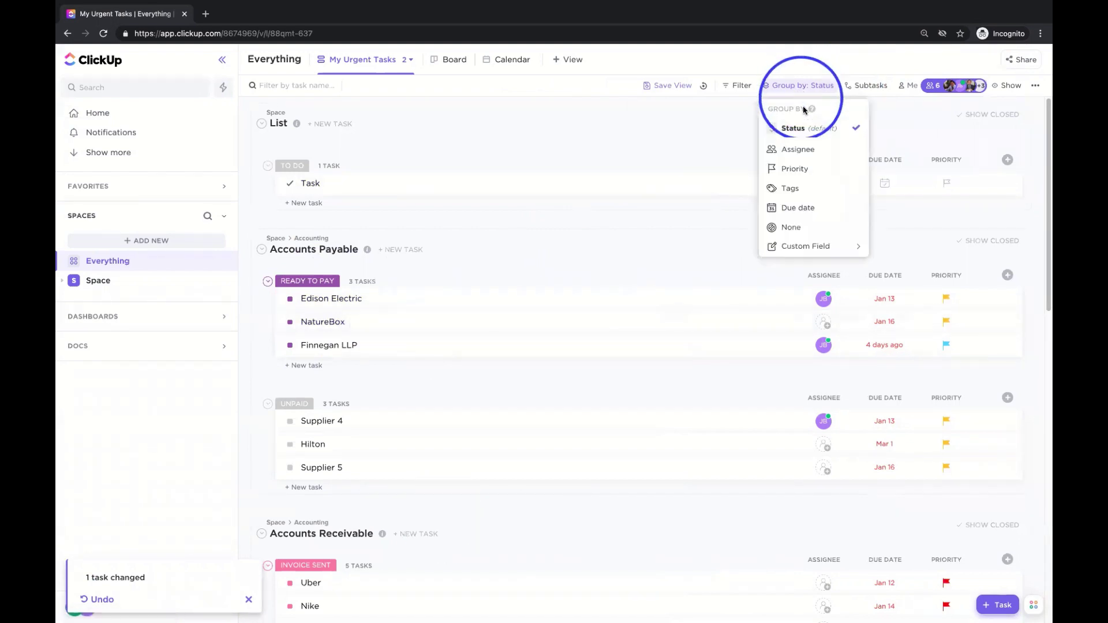
left_click(810, 209)
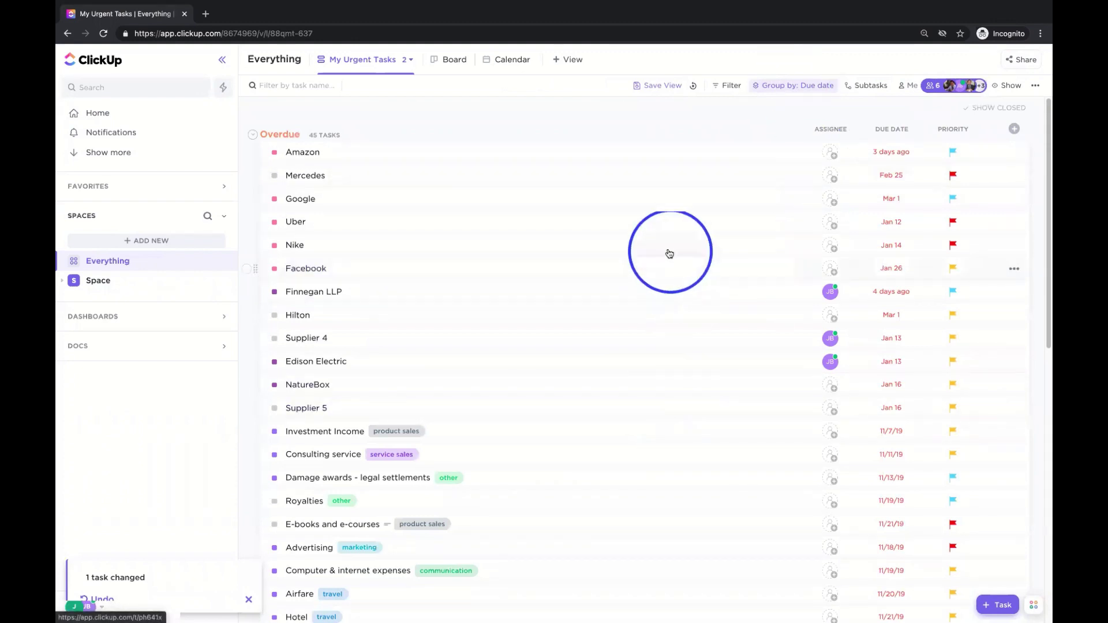
scroll(602, 249, "down", 2)
scroll(602, 248, "down", 10)
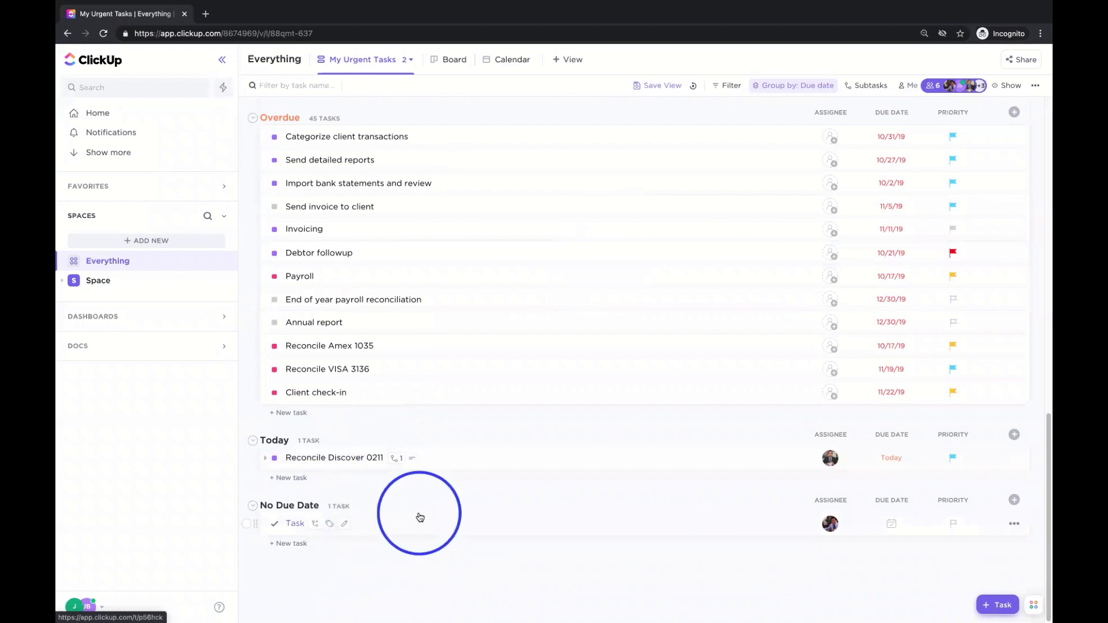
scroll(420, 517, "up", 15)
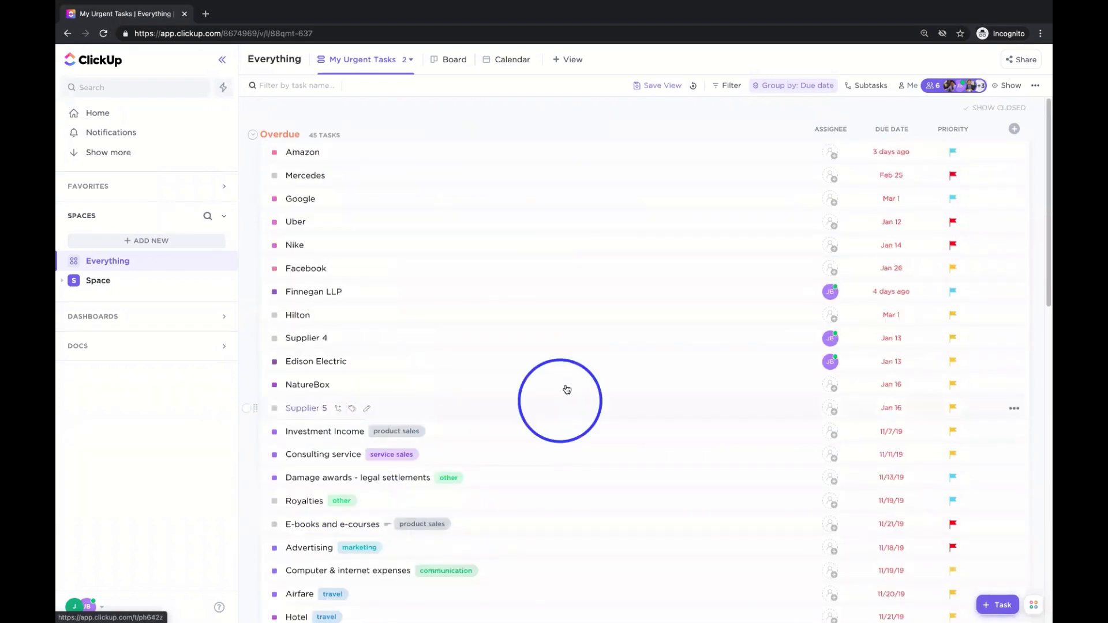
left_click(786, 88)
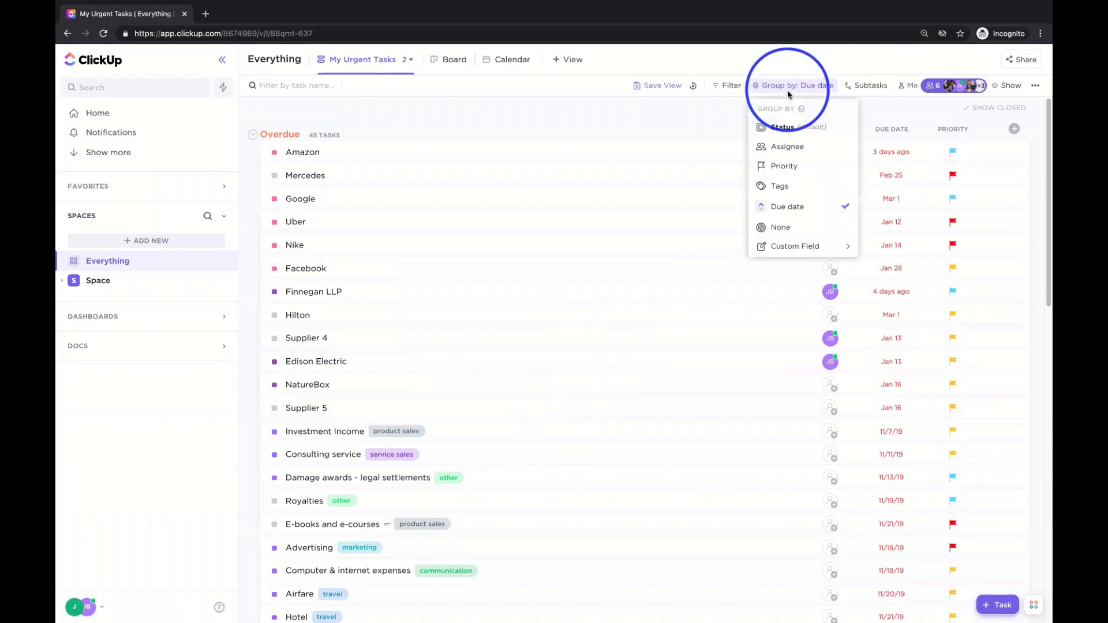
left_click(786, 168)
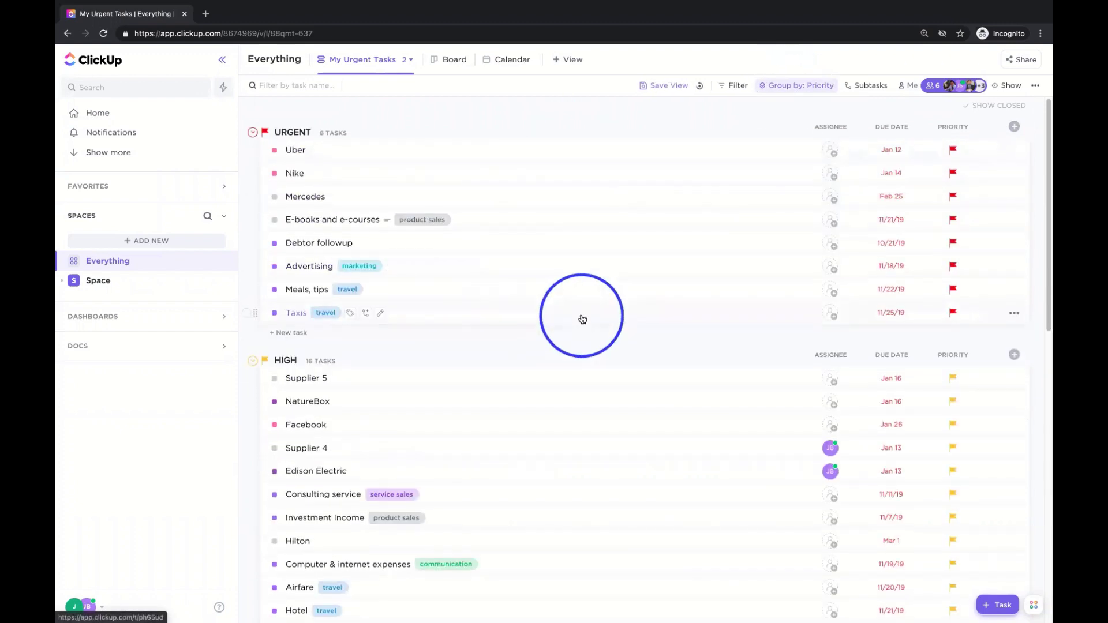
scroll(582, 317, "down", 7)
scroll(580, 313, "up", 7)
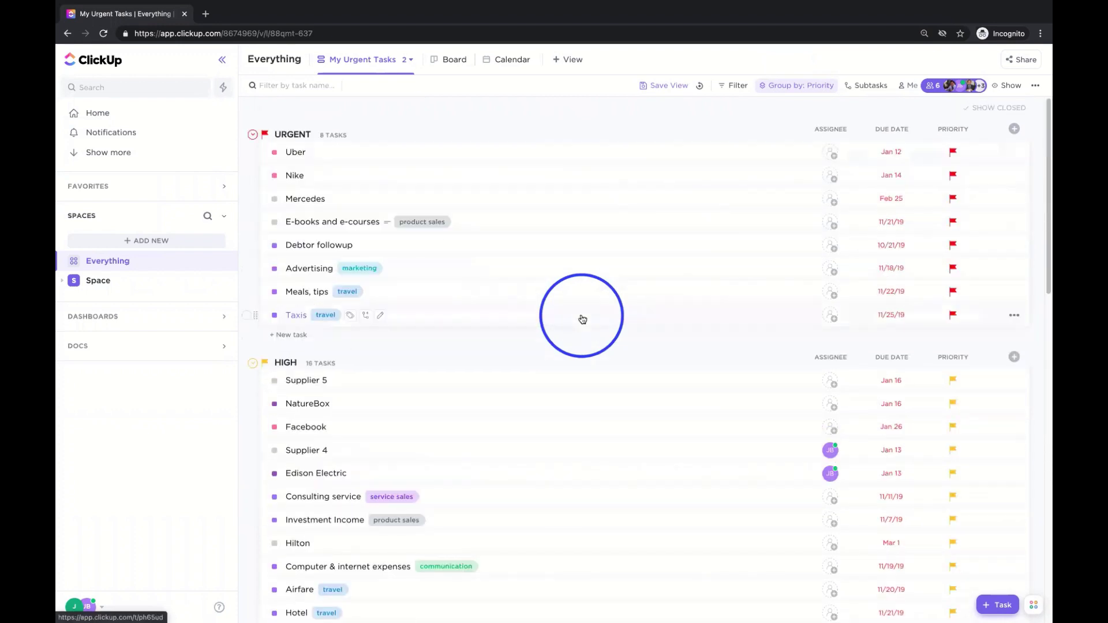
left_click(797, 85)
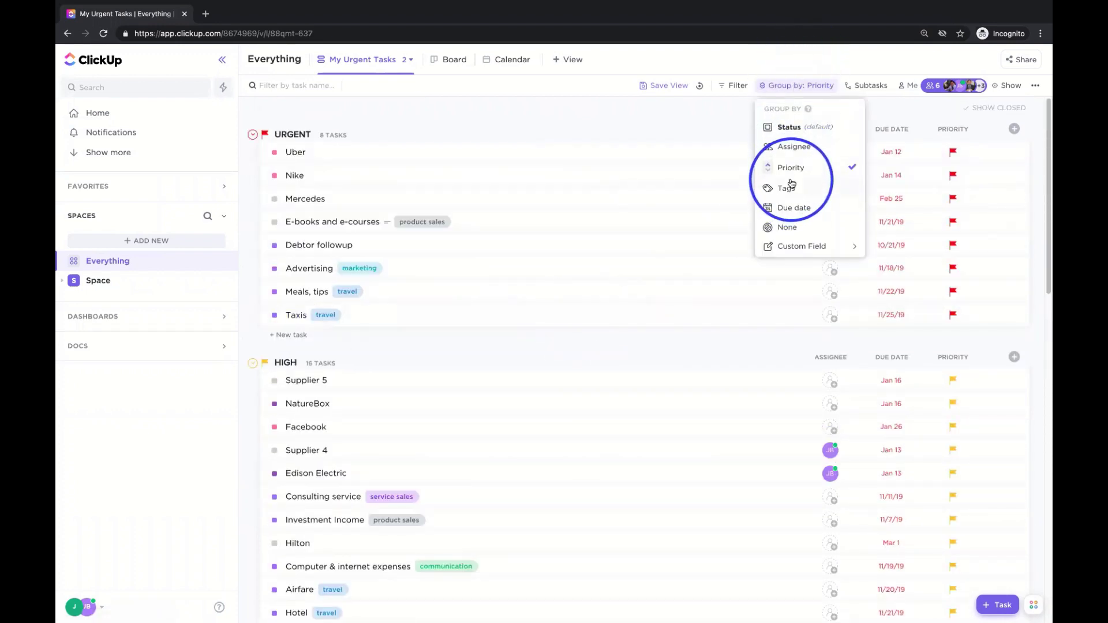
left_click(793, 212)
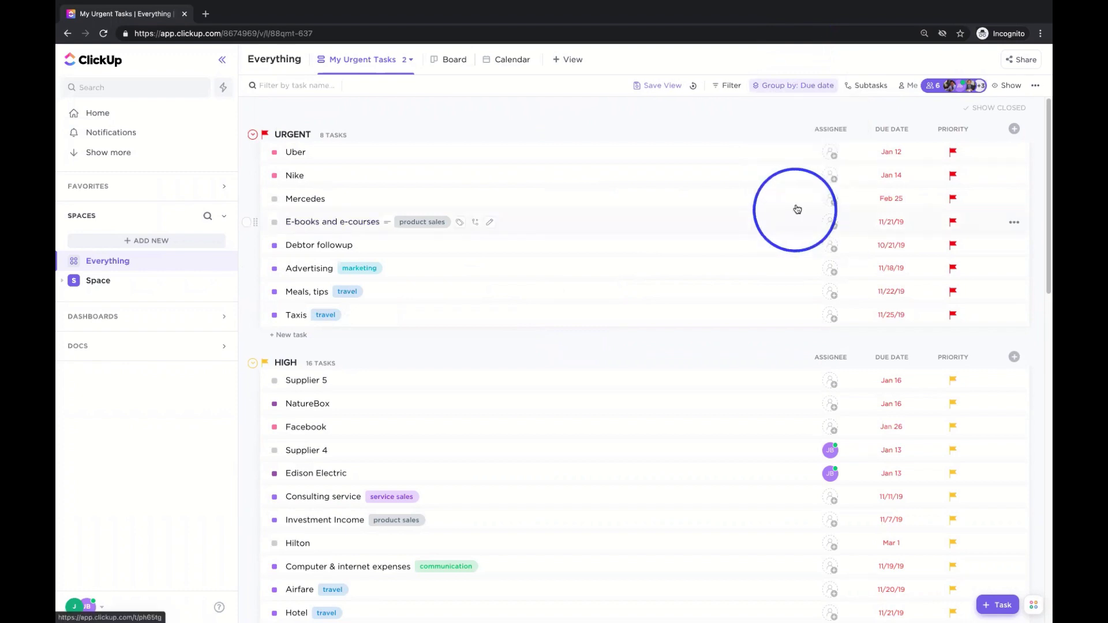
- Add an assignee filter for one teammate, then remove it again
left_click(731, 86)
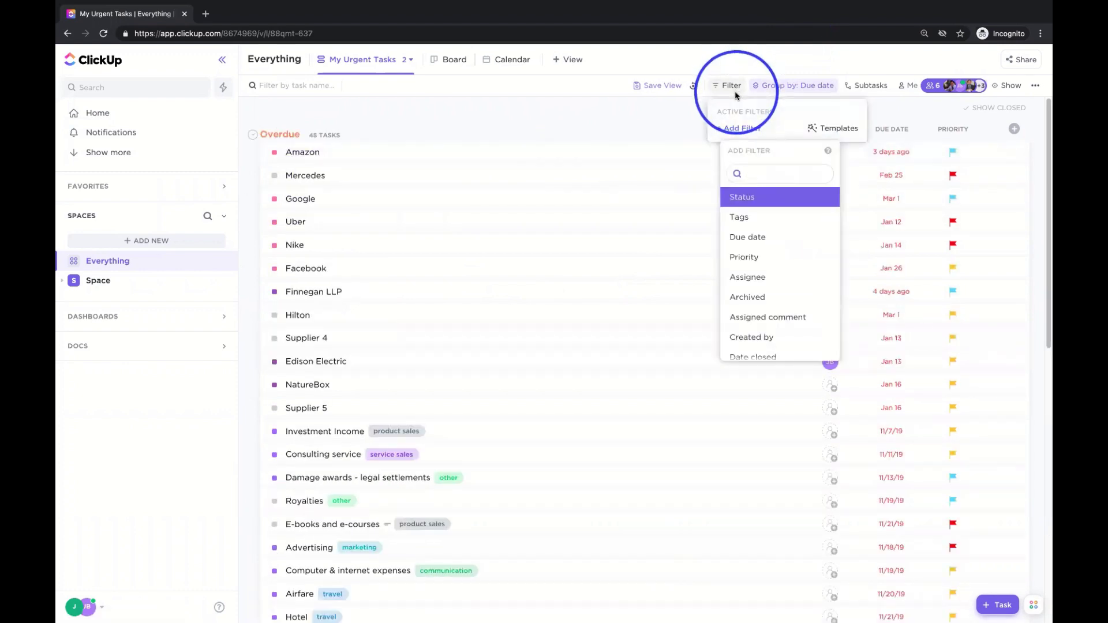
left_click(756, 277)
left_click(878, 135)
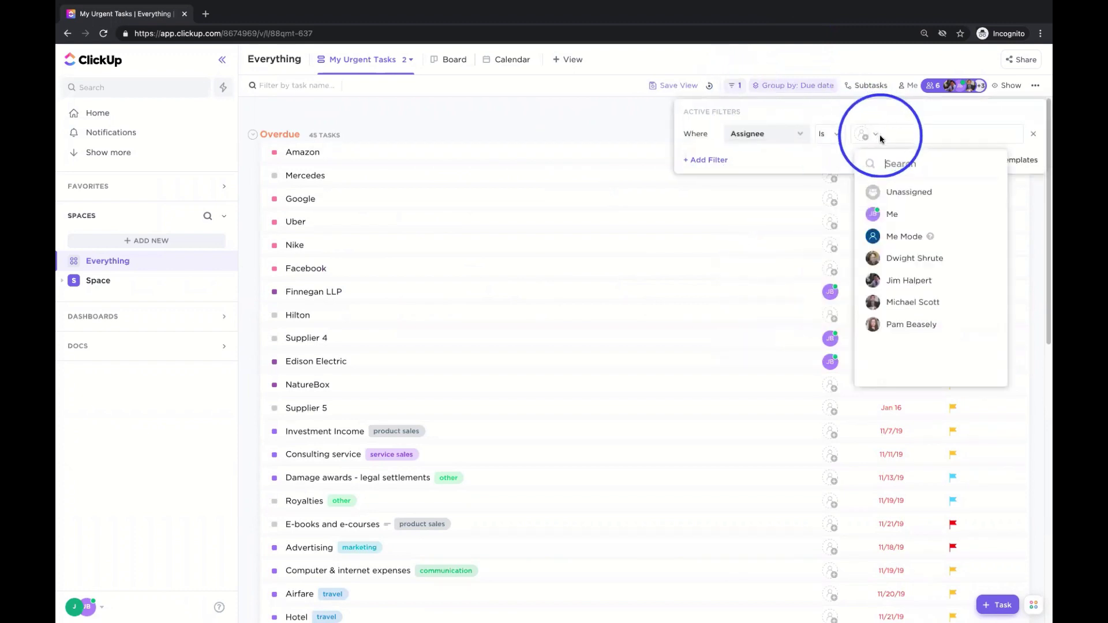
left_click(918, 281)
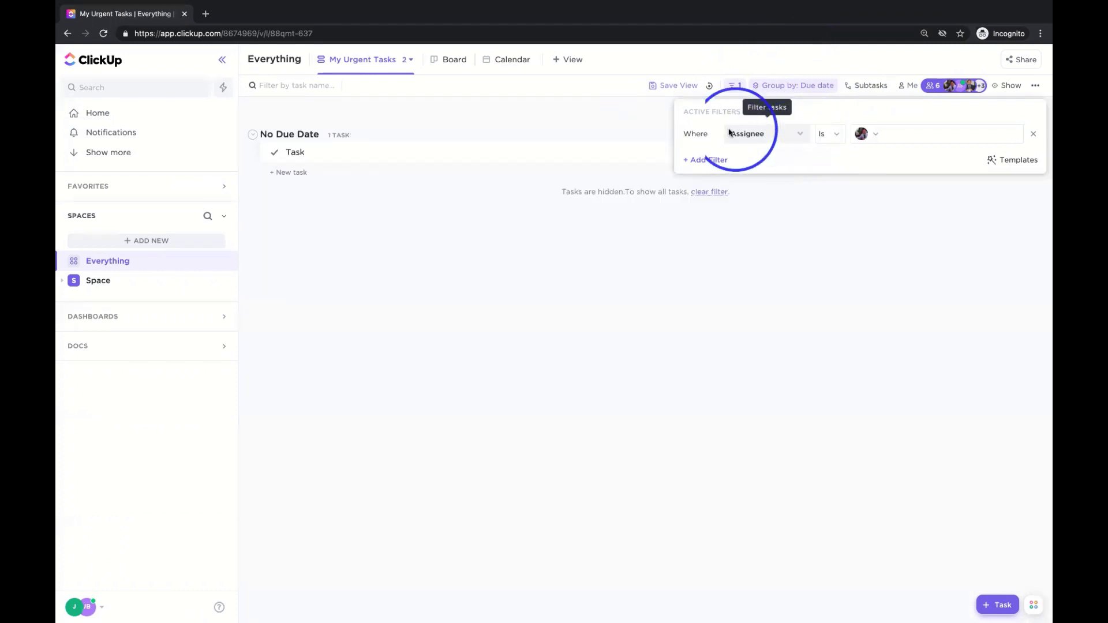
left_click(623, 125)
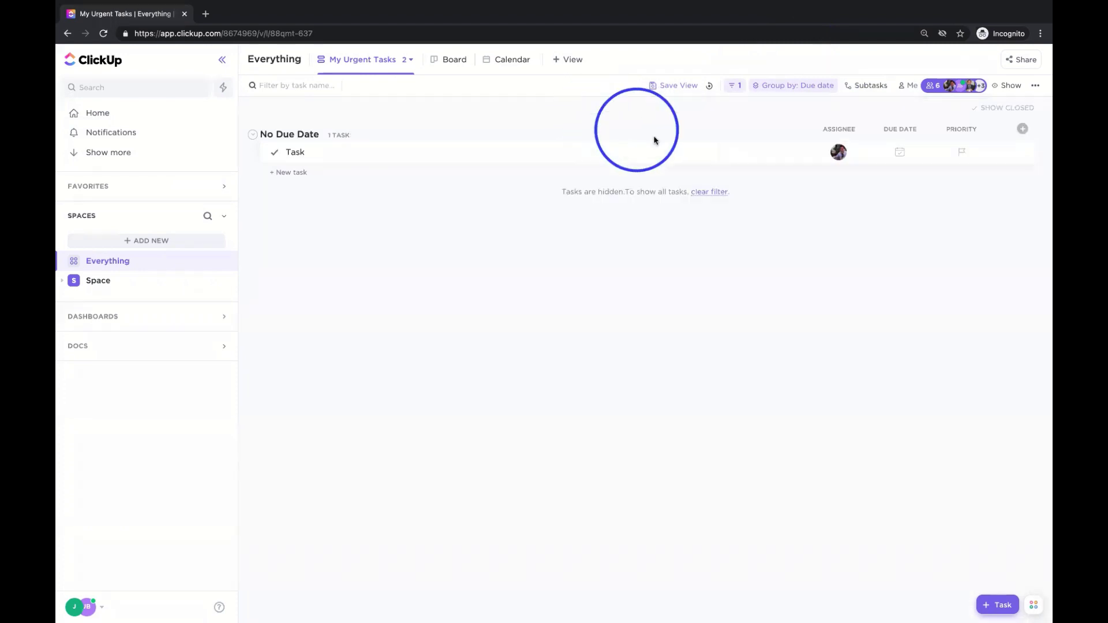
left_click(780, 167)
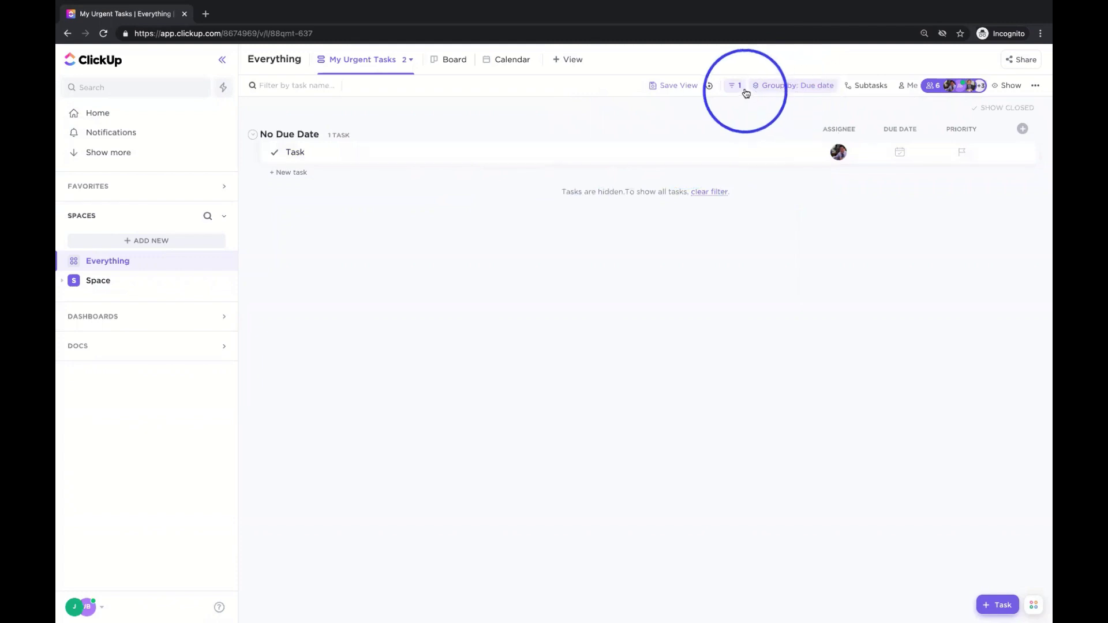
left_click(735, 85)
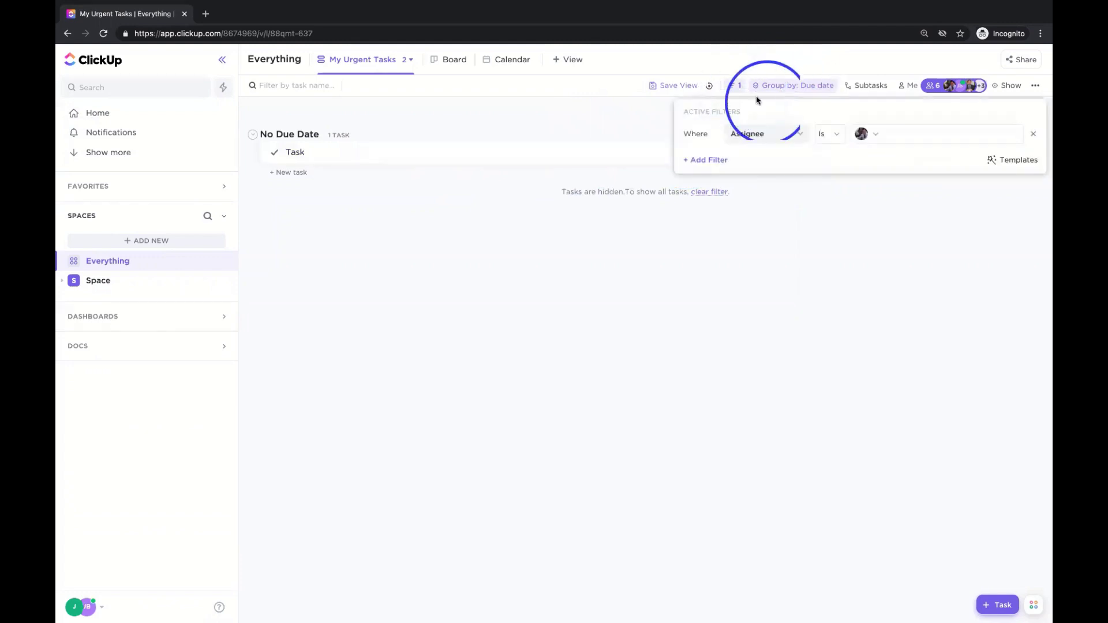
left_click(1033, 136)
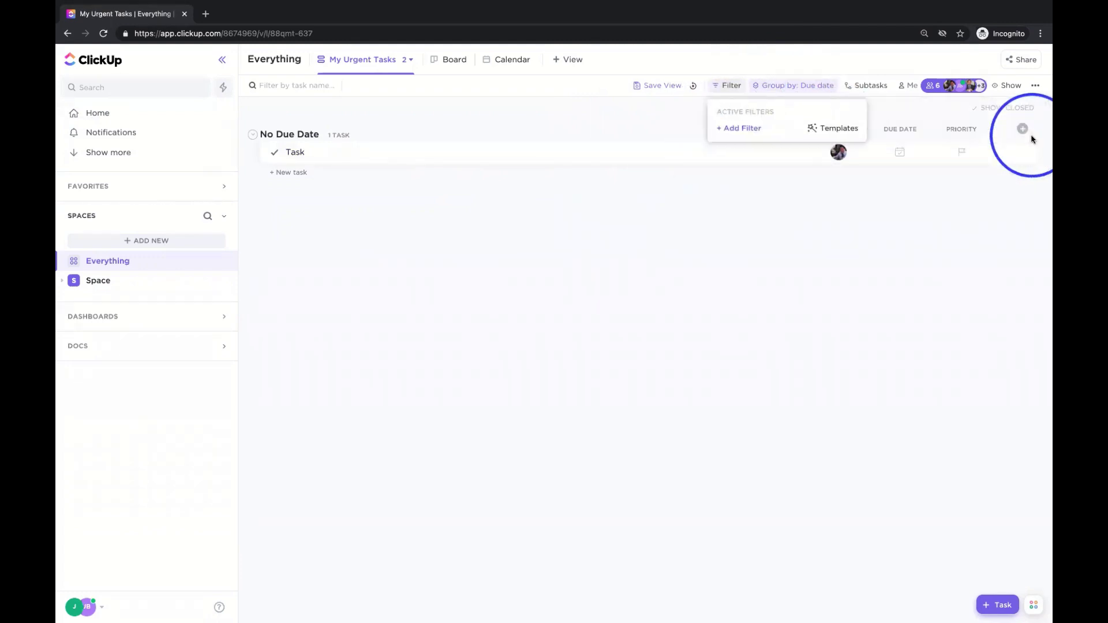
- Filter the list to Urgent priority tasks only
left_click(747, 129)
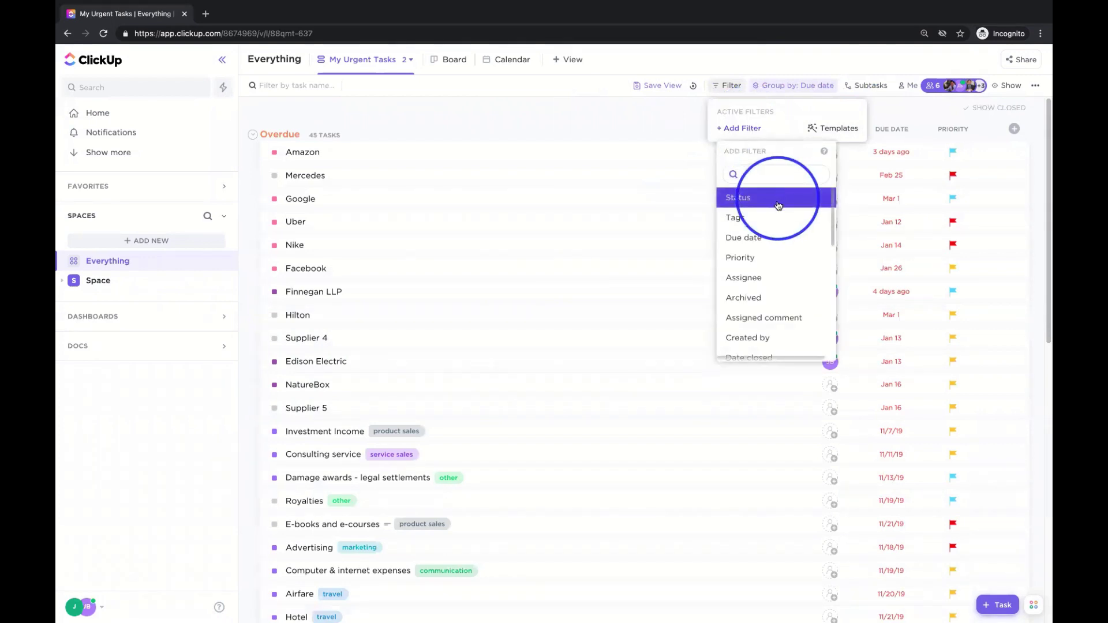
left_click(772, 258)
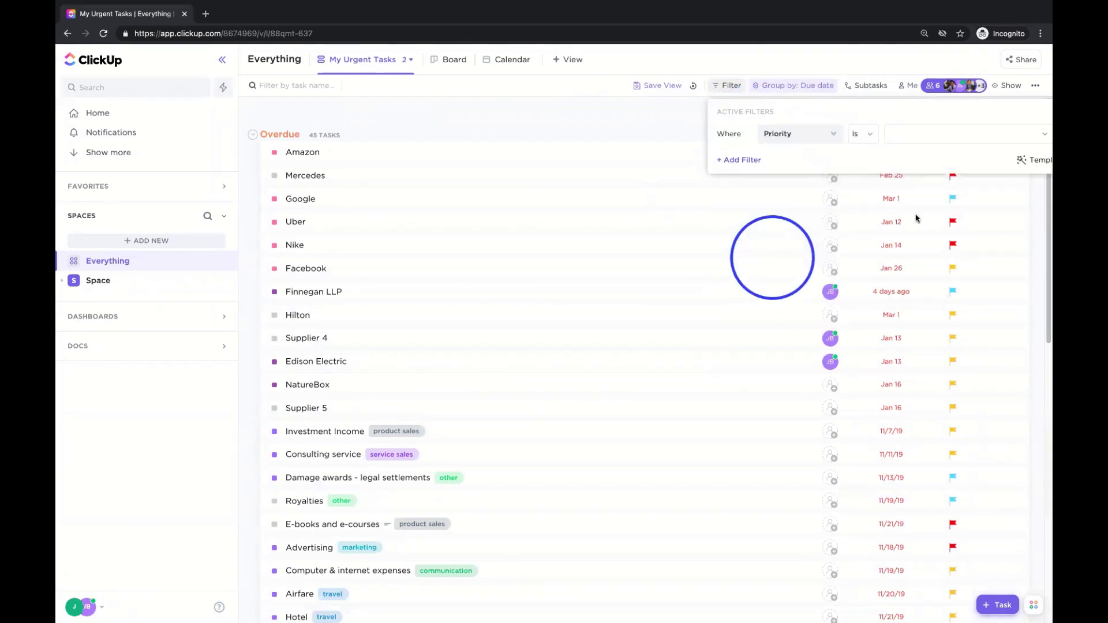
left_click(951, 141)
left_click(920, 162)
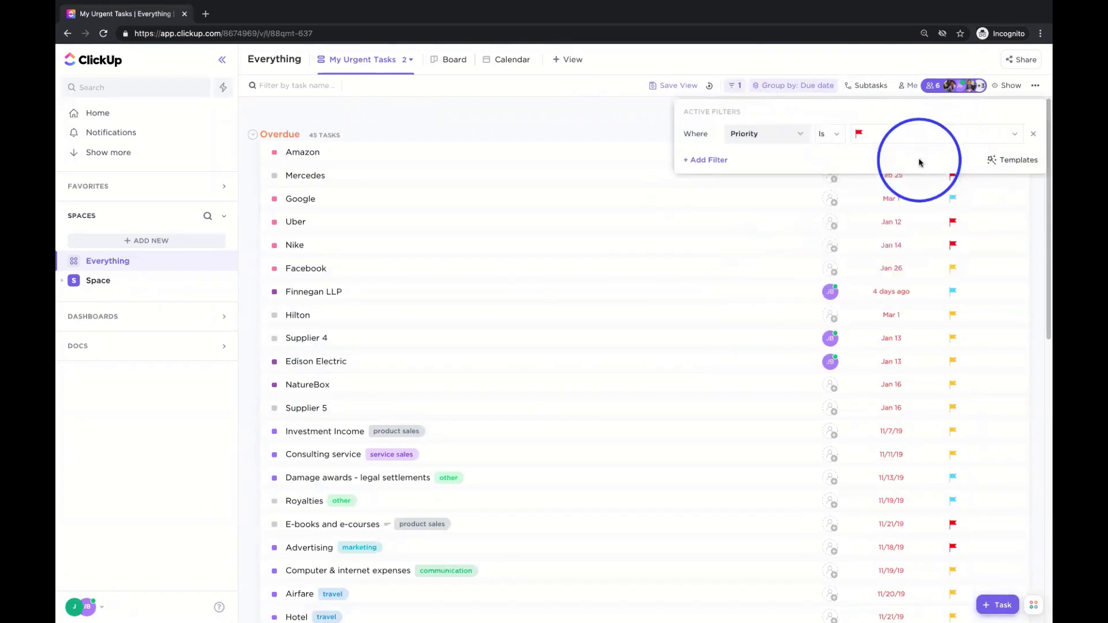
left_click(568, 127)
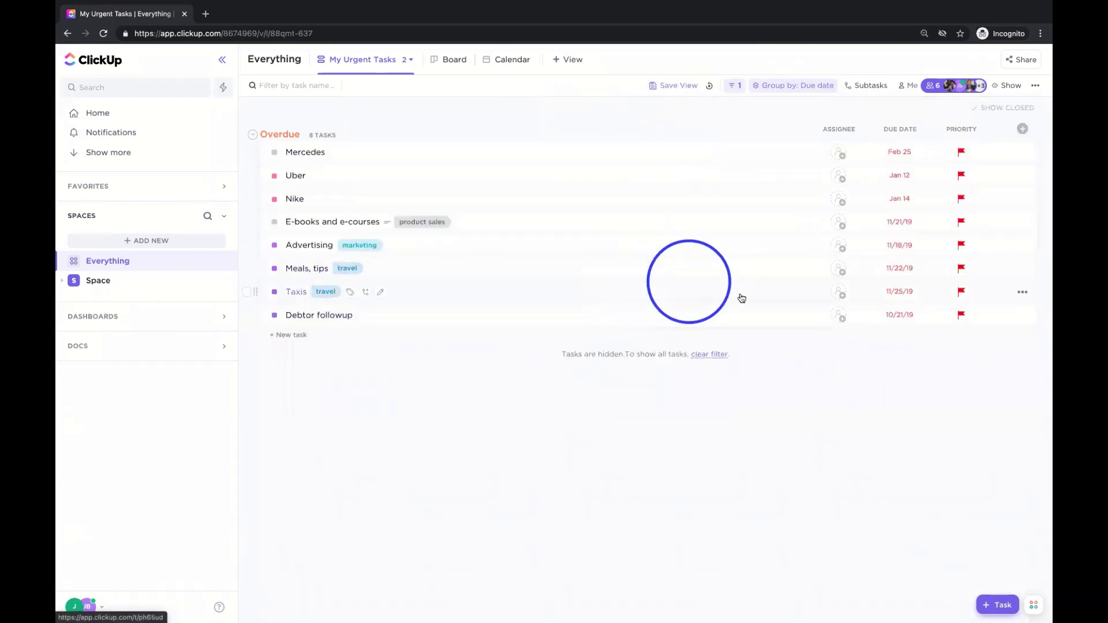
- Assign yourself to E-books and e-courses and Nike, then turn on Me mode
left_click(839, 222)
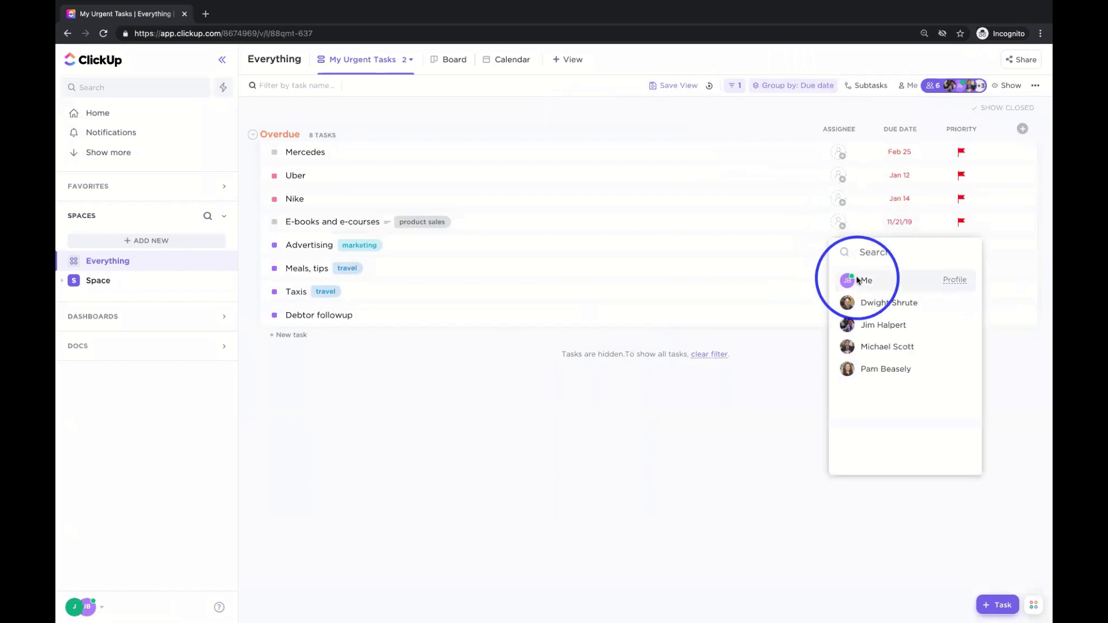
left_click(849, 278)
left_click(838, 198)
left_click(859, 257)
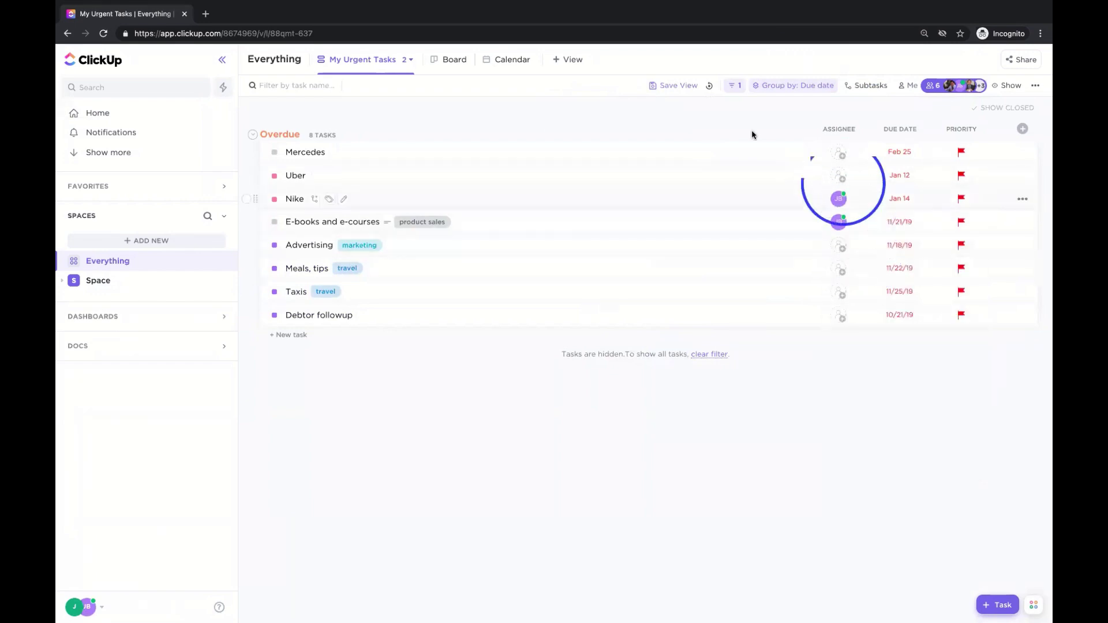
left_click(906, 86)
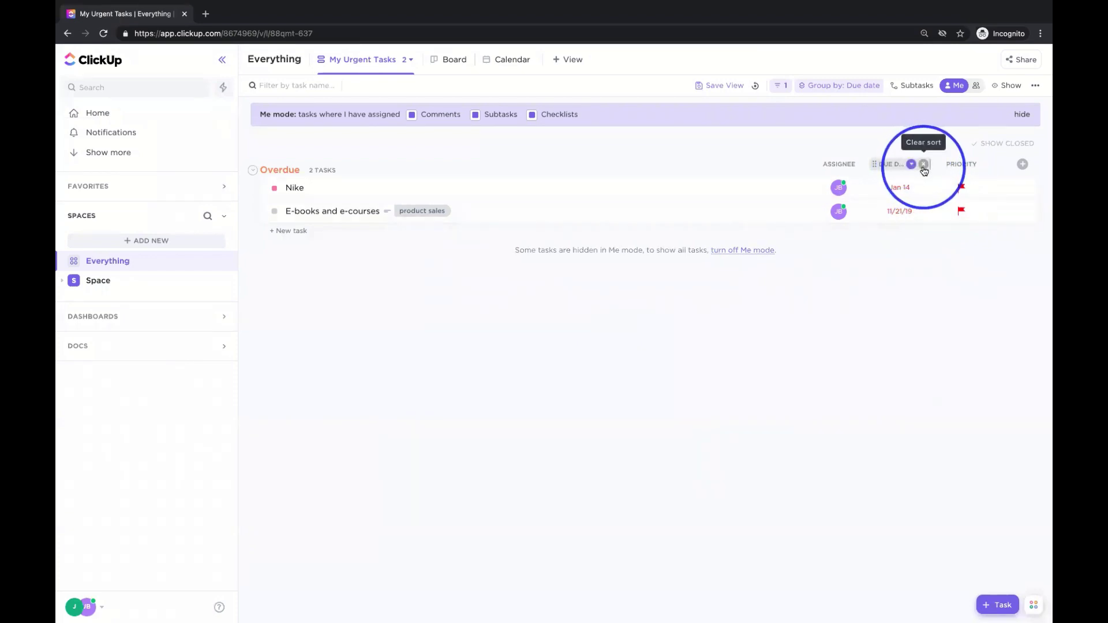
- Clear the Due Date sort from My Urgent Tasks and bring up the Save View options
left_click(923, 165)
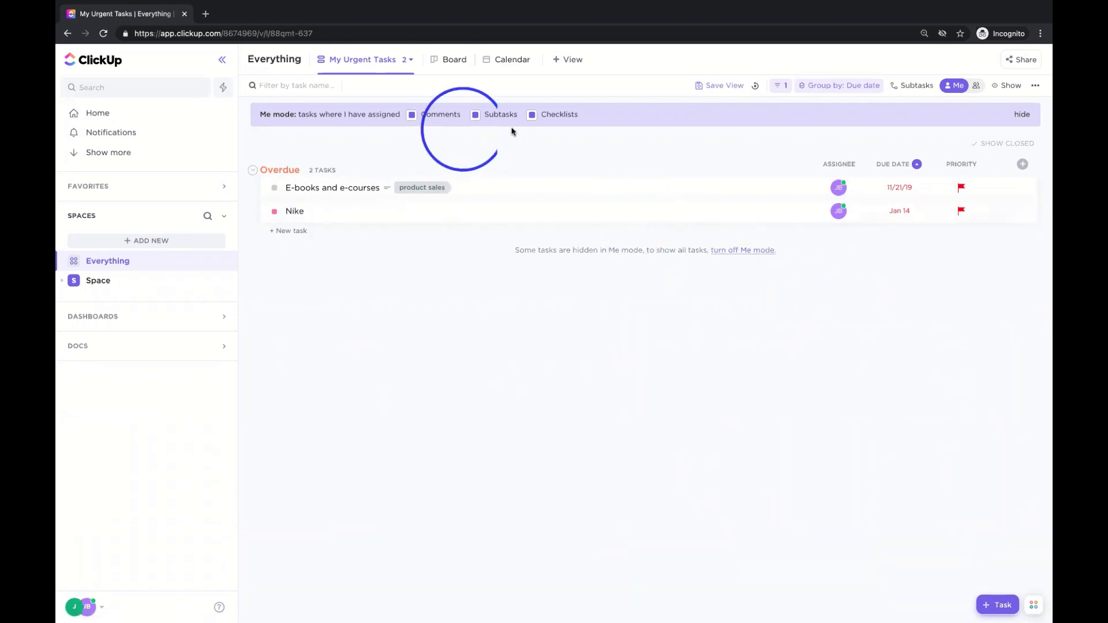
left_click(711, 88)
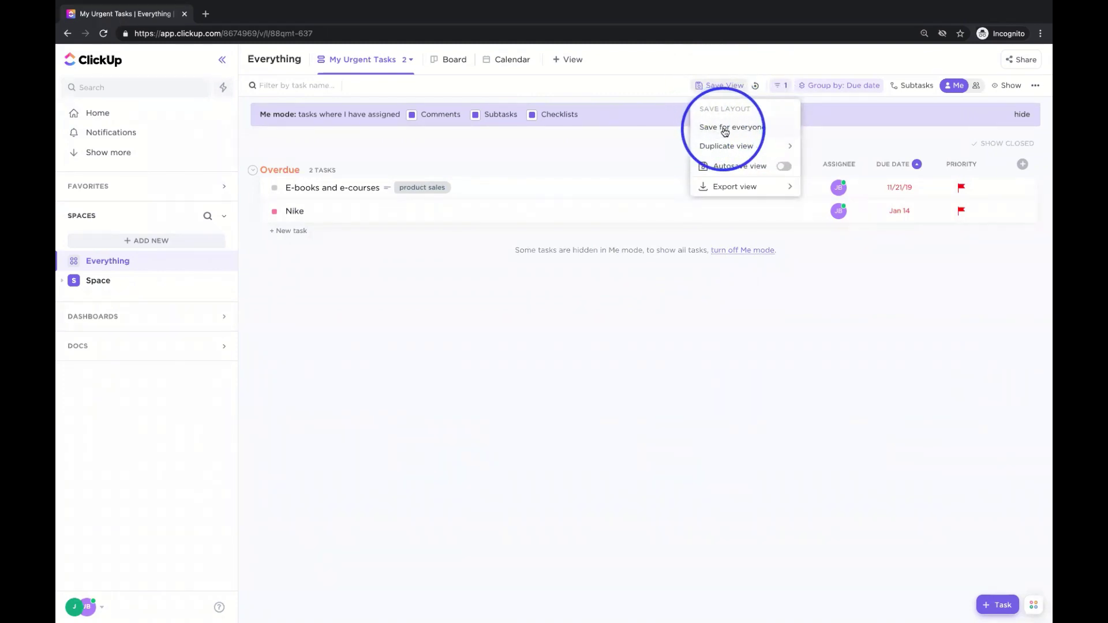
- Save the view for everyone, expand the Space's Accounting folder, and return to Everything's My Urgent Tasks
left_click(743, 128)
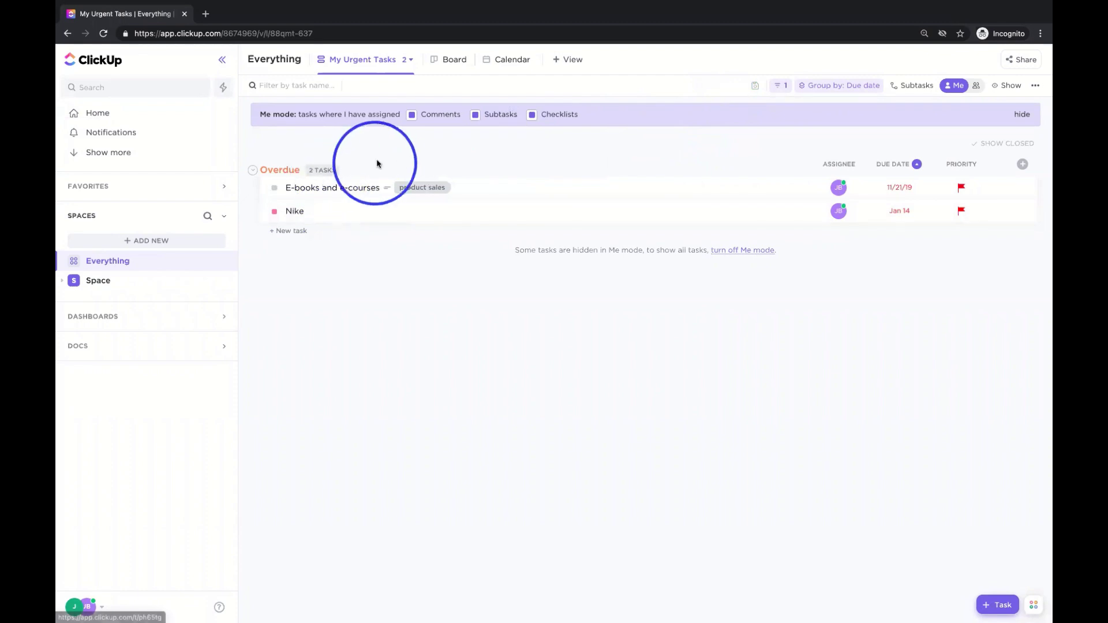
left_click(104, 283)
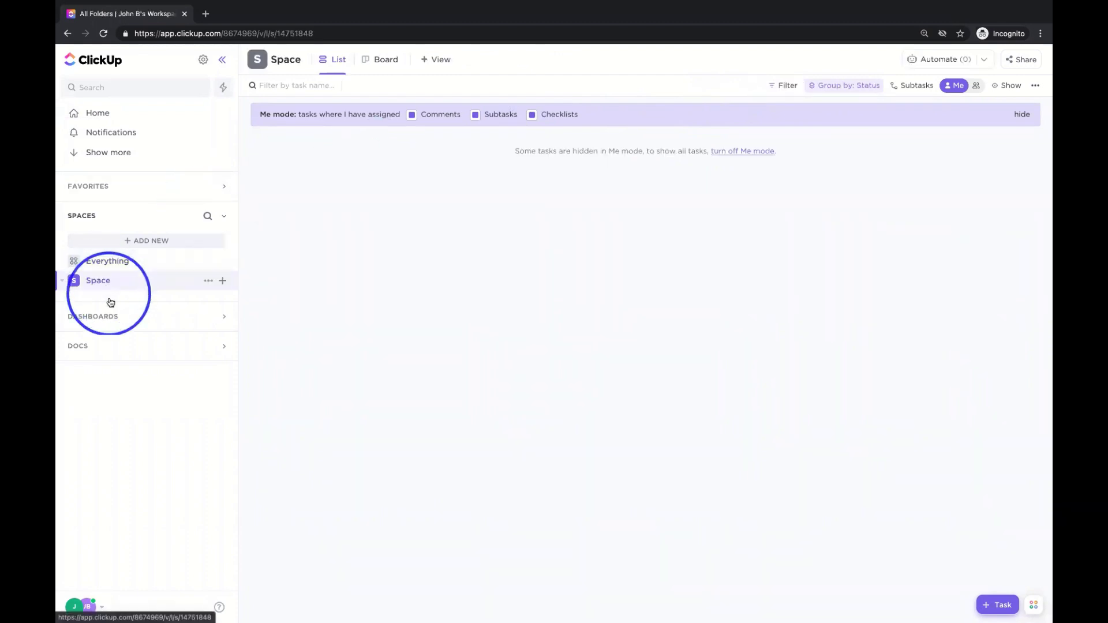
left_click(166, 301)
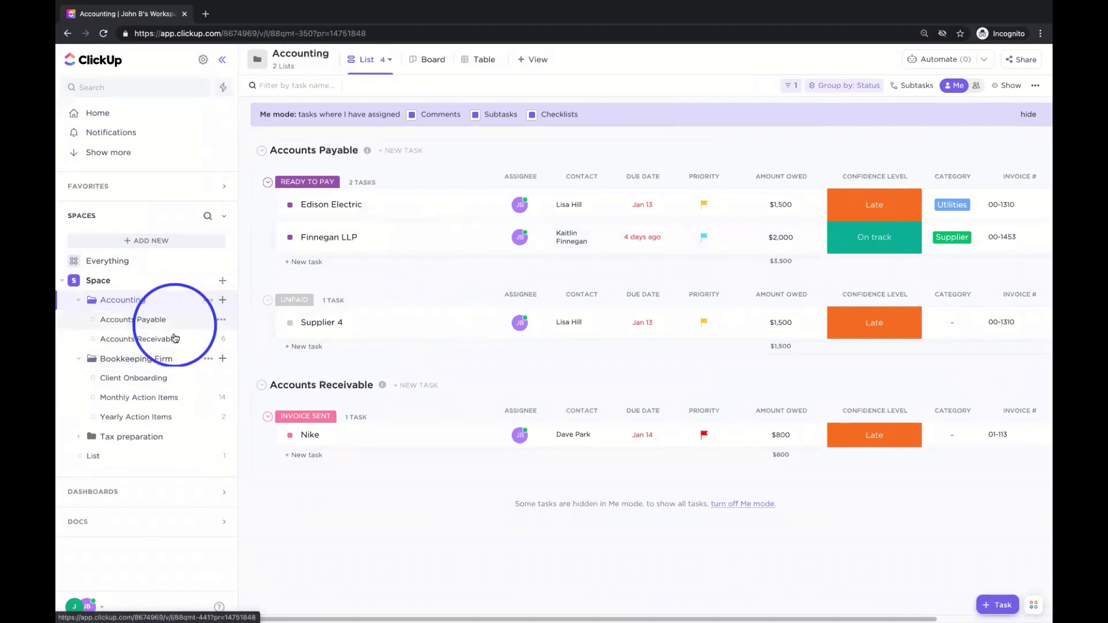
left_click(98, 263)
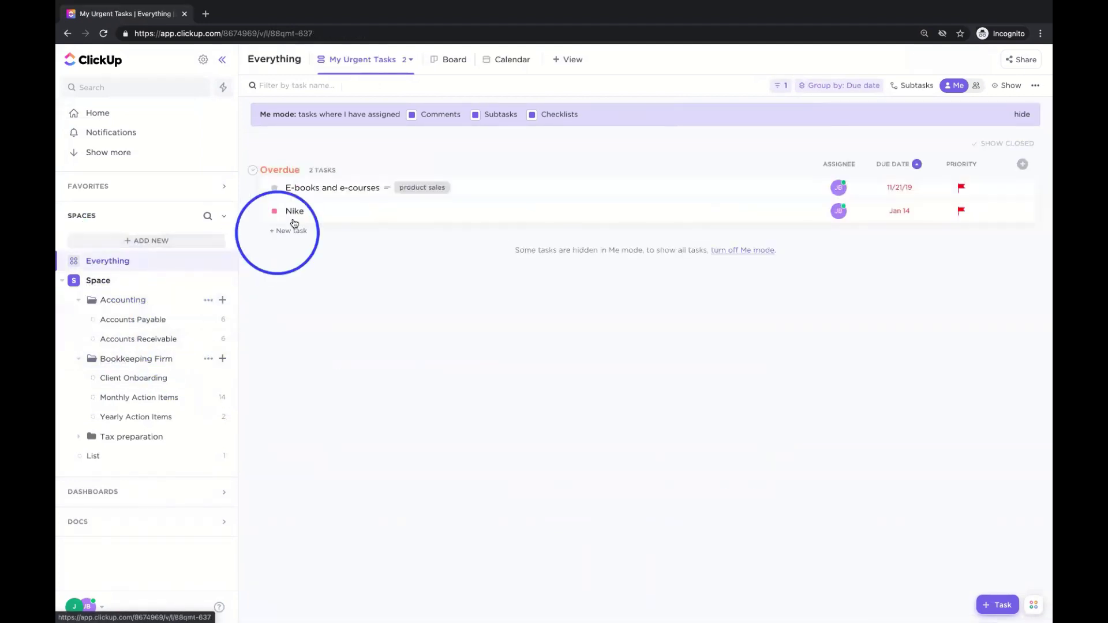
left_click(412, 60)
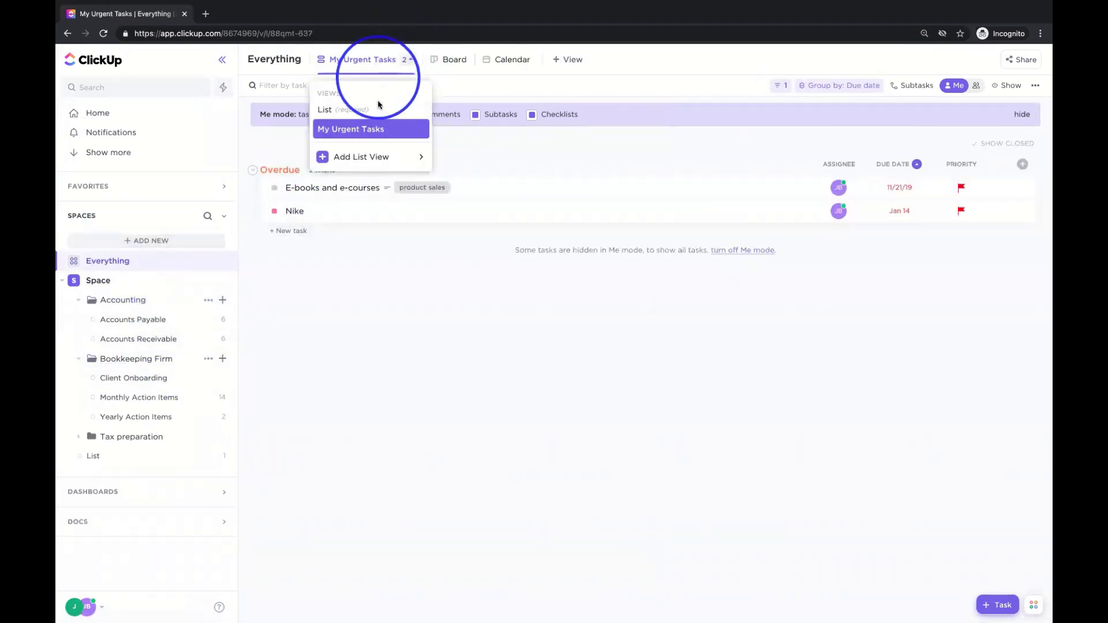
left_click(565, 127)
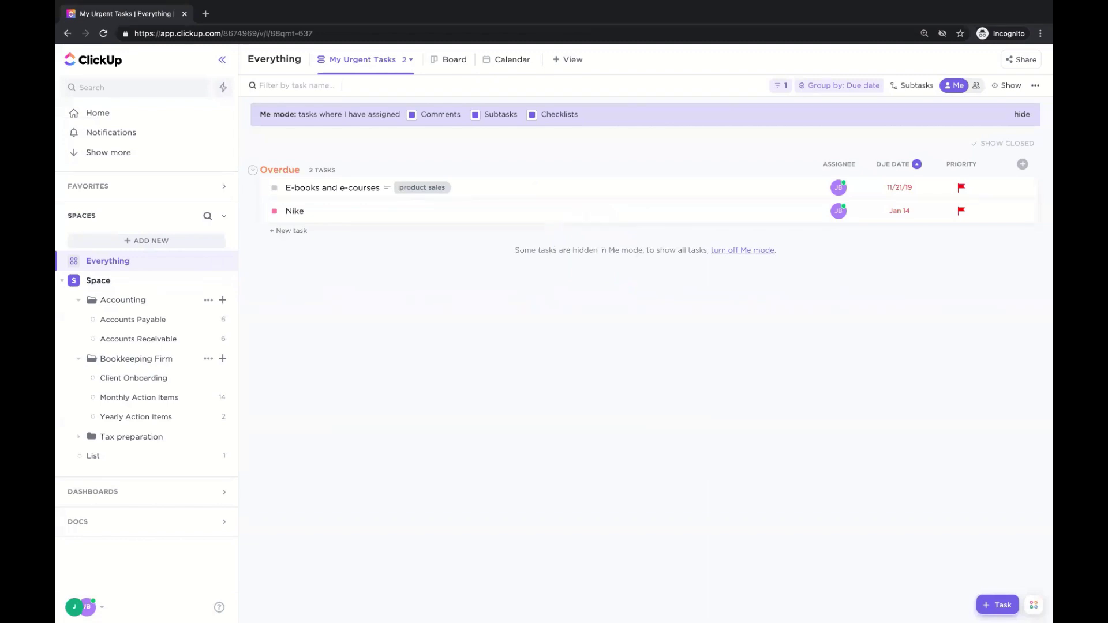
- Add the hidden Date created field as a column, showing Mar 10 for both overdue tasks
left_click(1023, 167)
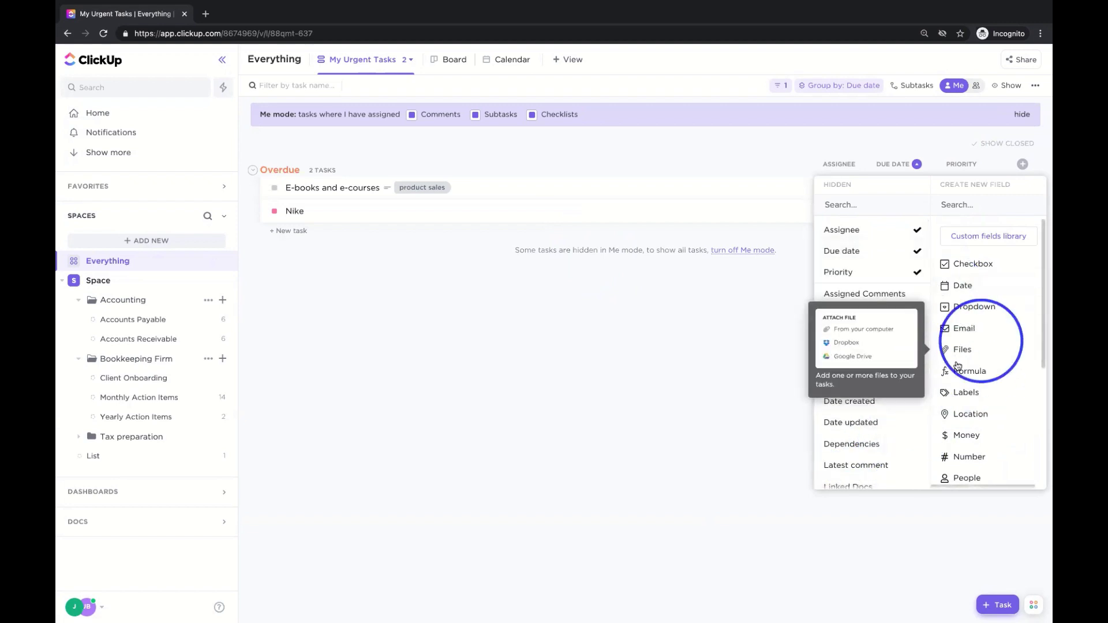
scroll(842, 341, "down", 3)
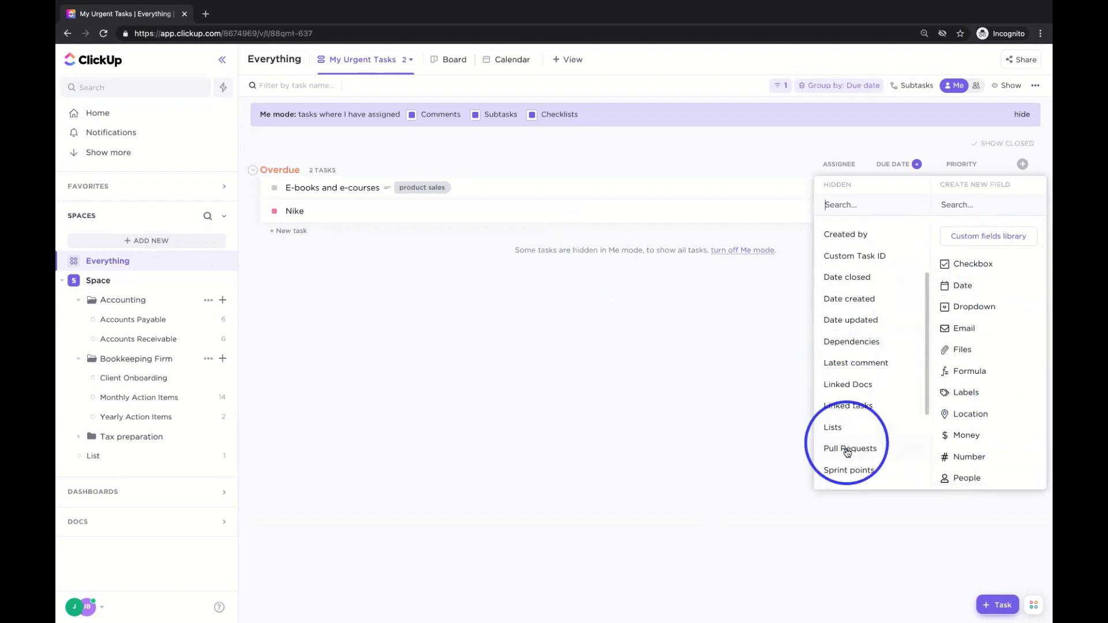
scroll(847, 448, "down", 1)
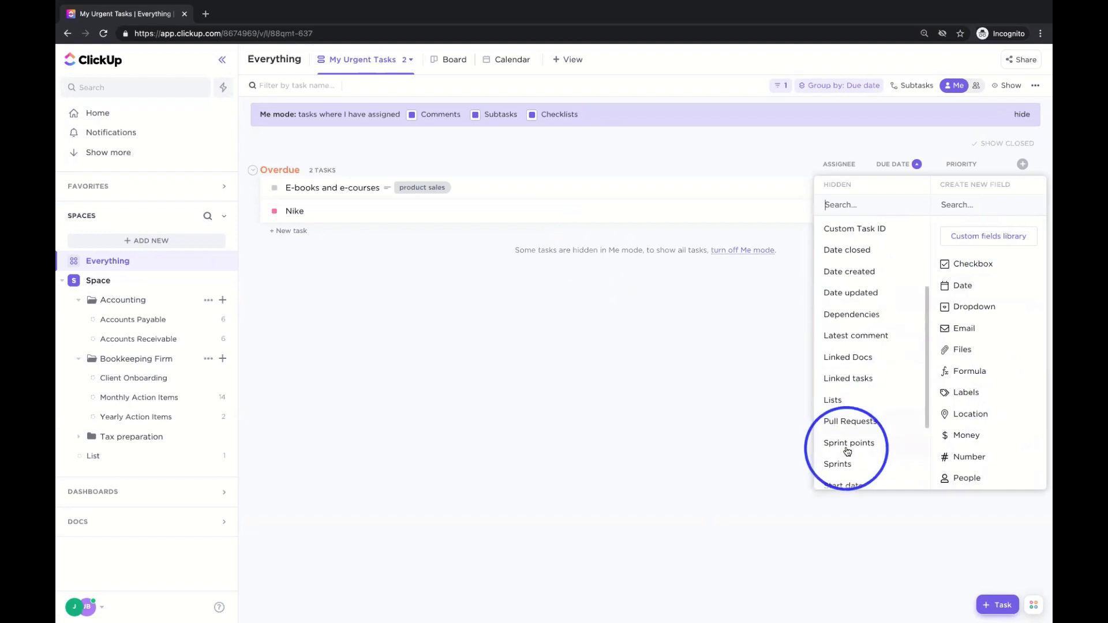
left_click(860, 276)
left_click(767, 358)
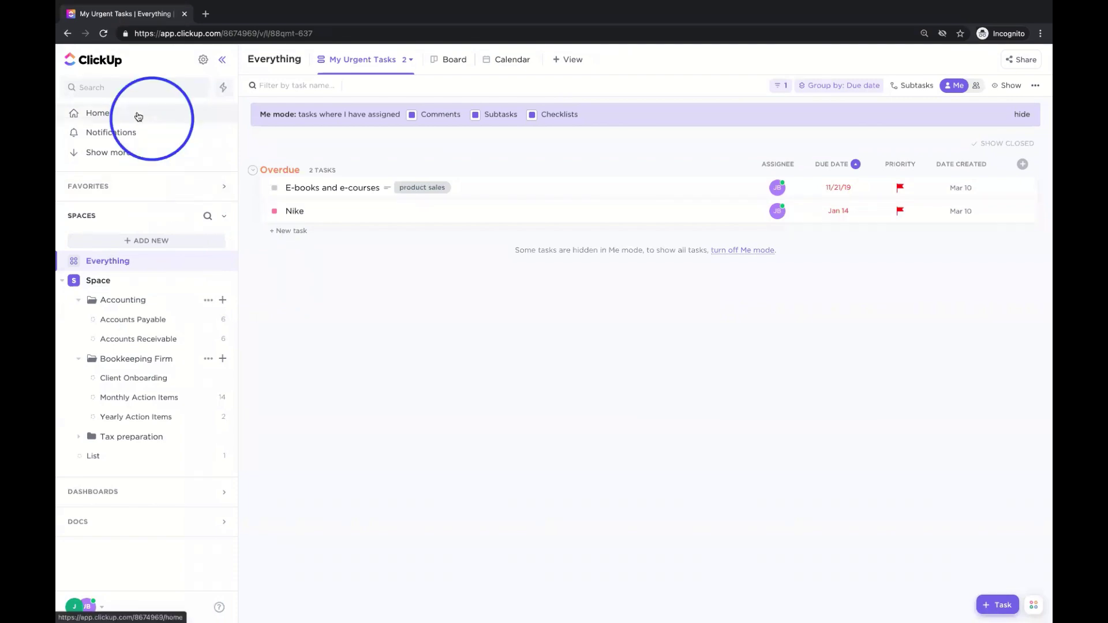
- On Home, expand Overdue and Next, and schedule Finnegan LLP for 3:30 pm today
left_click(114, 114)
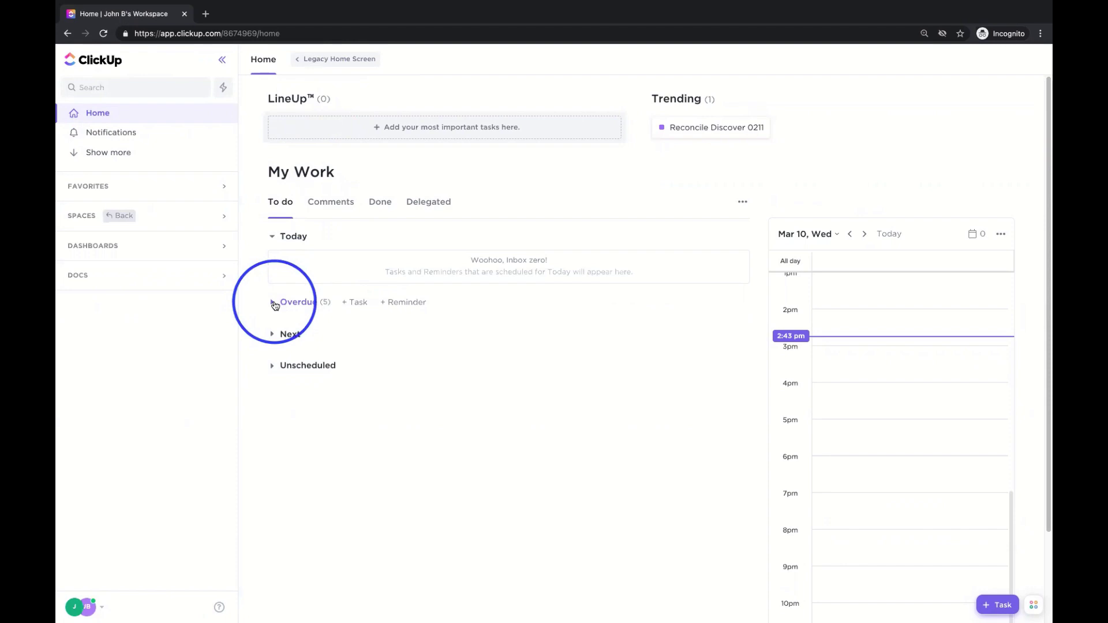
left_click(275, 303)
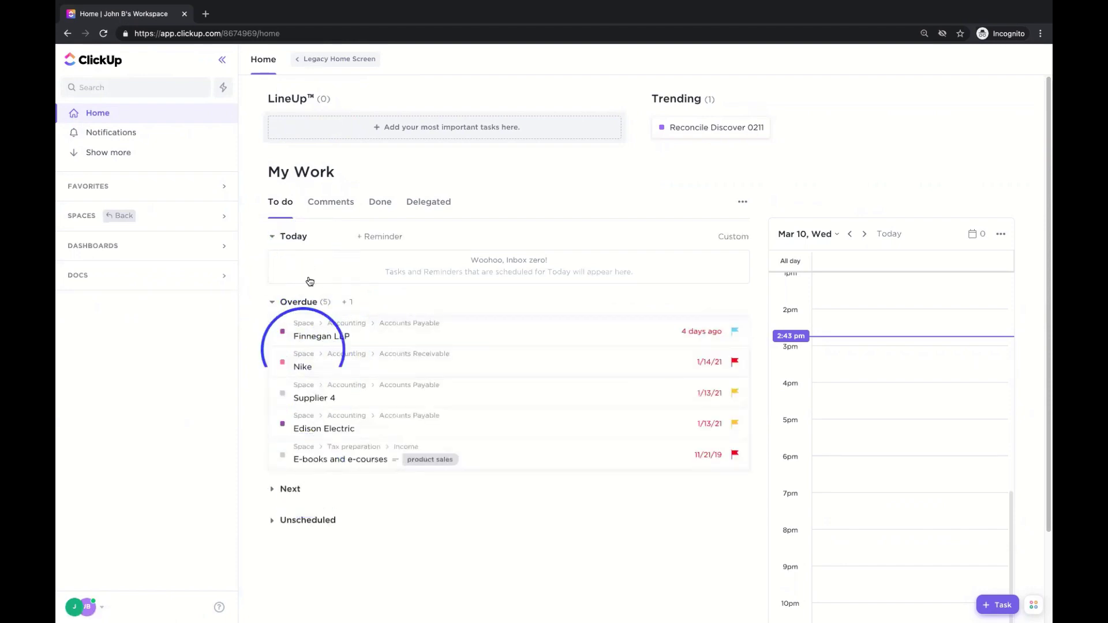
left_click(272, 489)
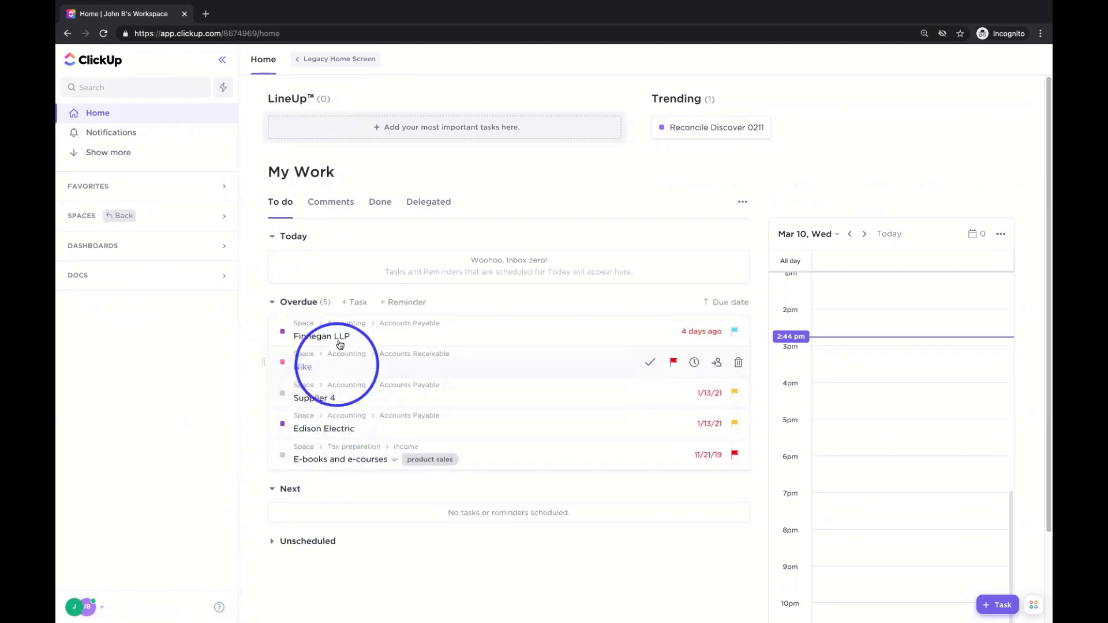
left_click_drag(339, 336, 884, 381)
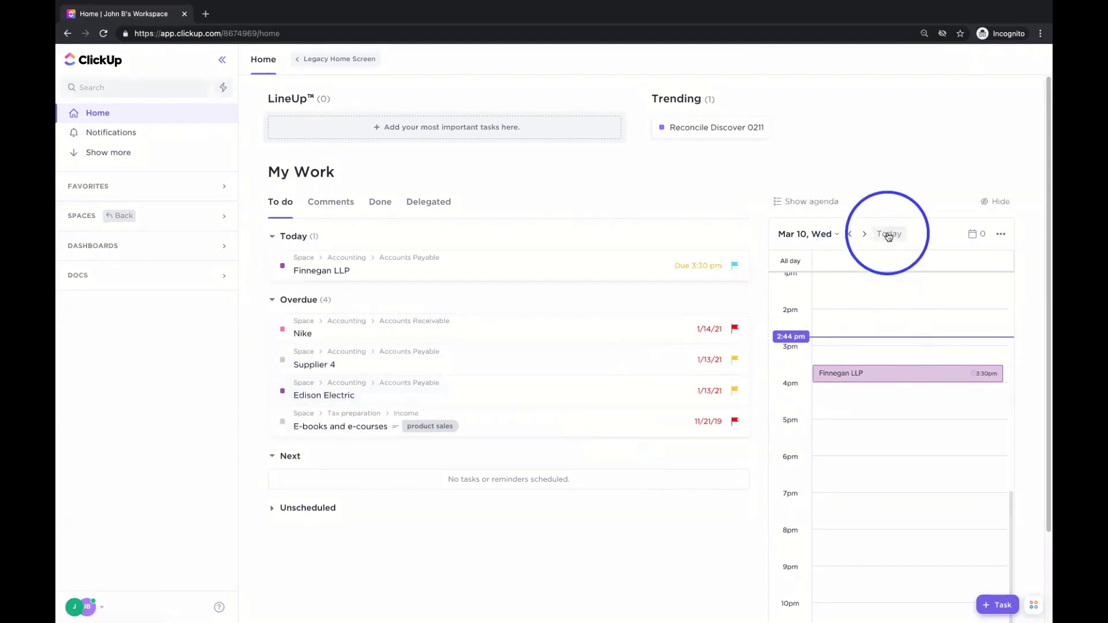
- Schedule Supplier 4 at 3:00 am on Wednesday, March 10
left_click(864, 234)
left_click(851, 234)
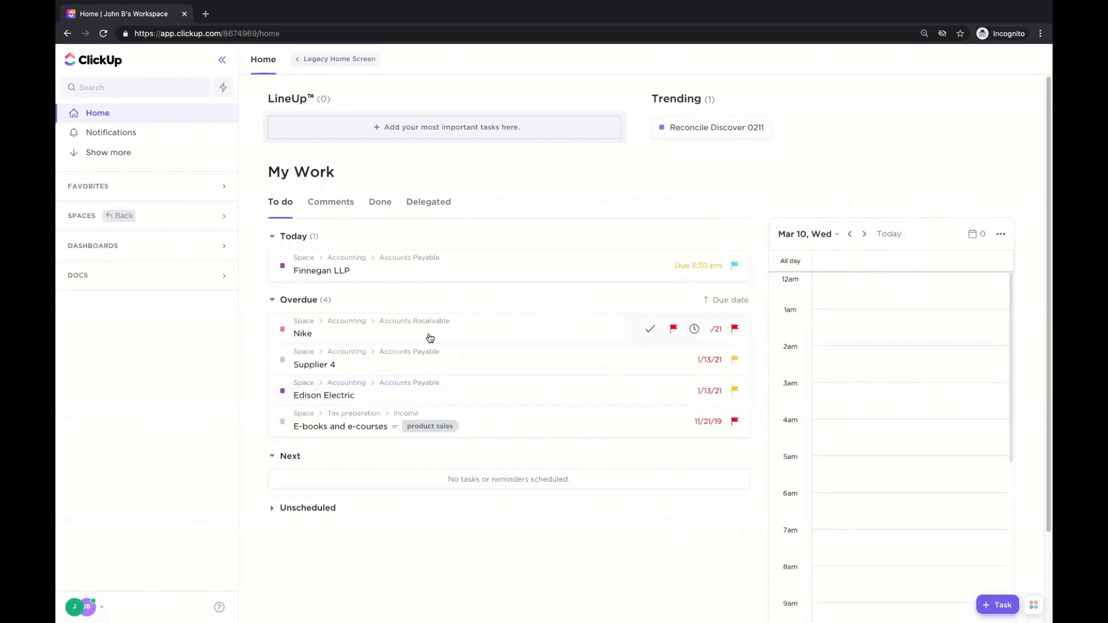
left_click_drag(326, 366, 879, 397)
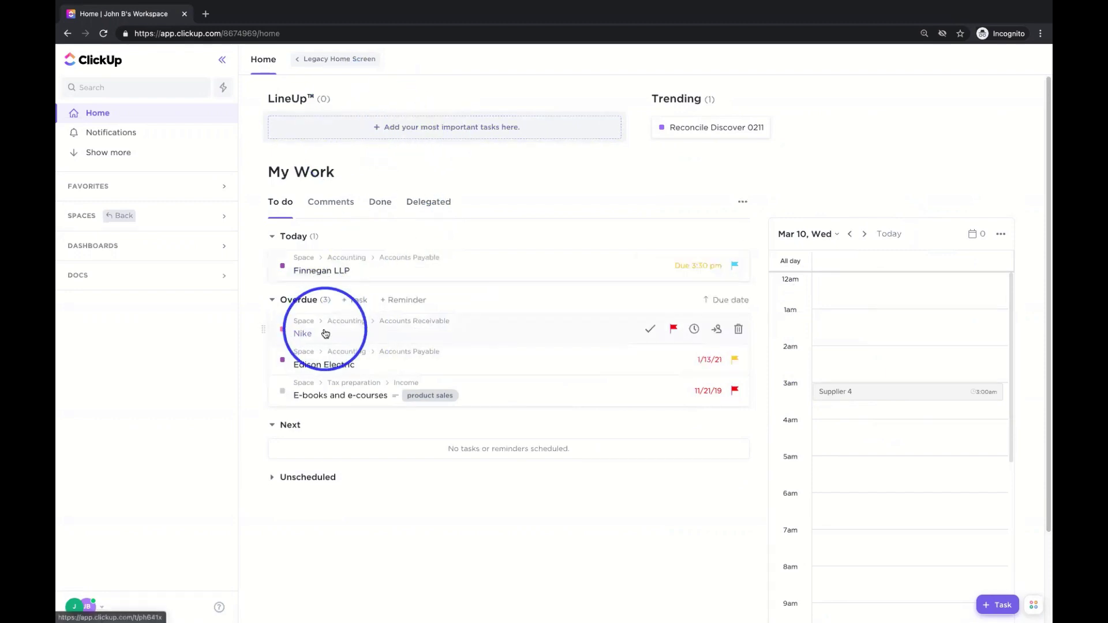
- Drag Nike and Edison Electric from Overdue into the LineUp, then view Notifications
left_click_drag(322, 329, 355, 135)
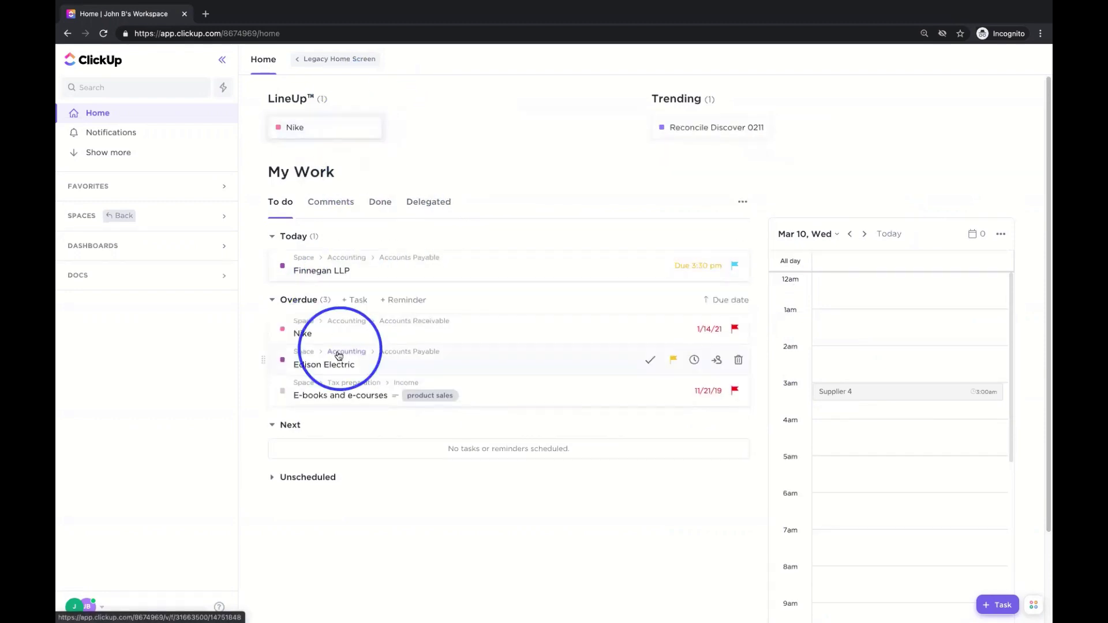
left_click_drag(336, 362, 404, 129)
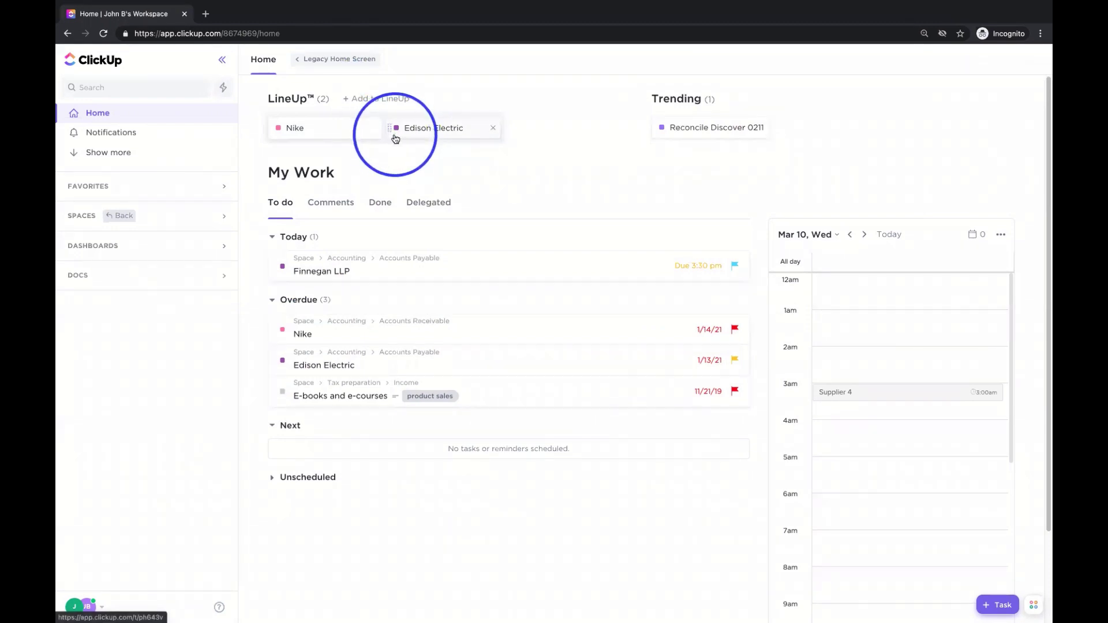
left_click(119, 135)
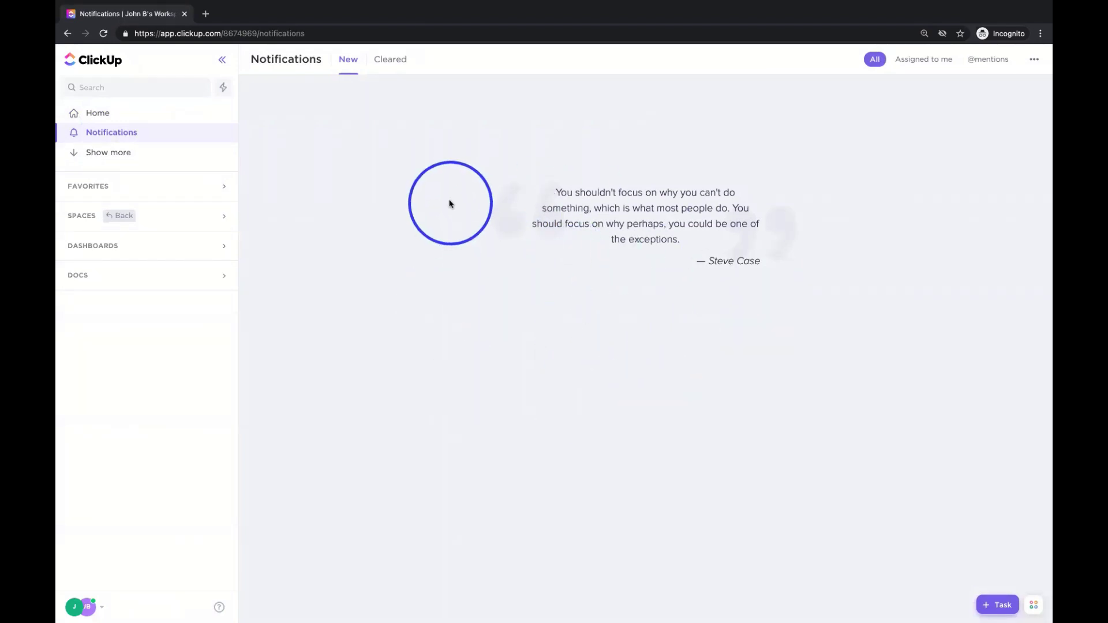
- Go back to the Home page with Nike and Edison Electric in the LineUp
left_click(131, 119)
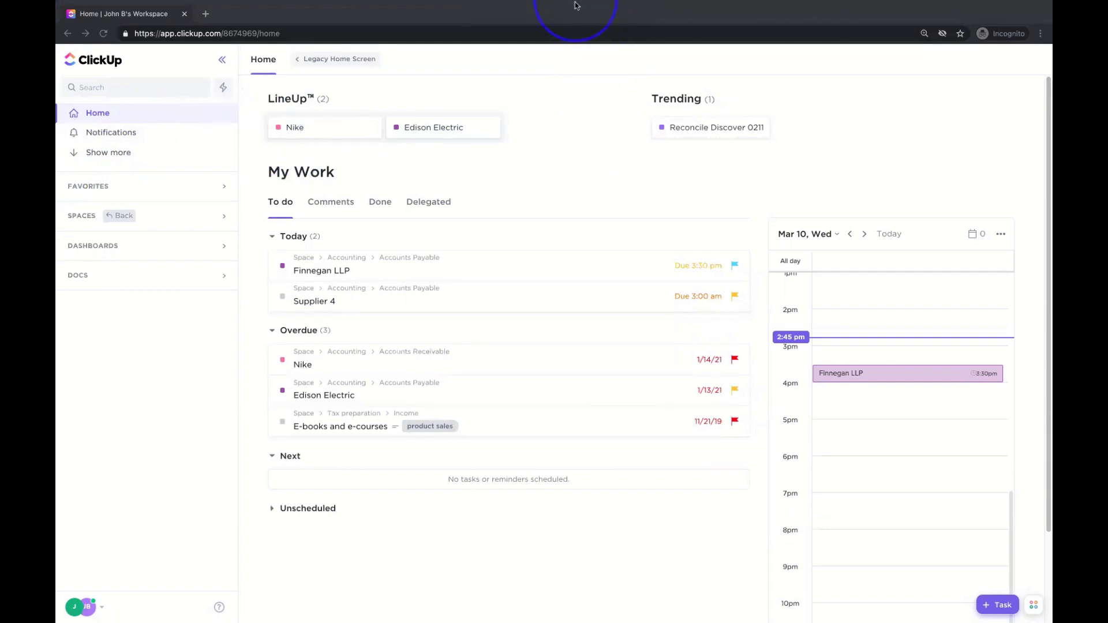
mouse_move(575, 6)
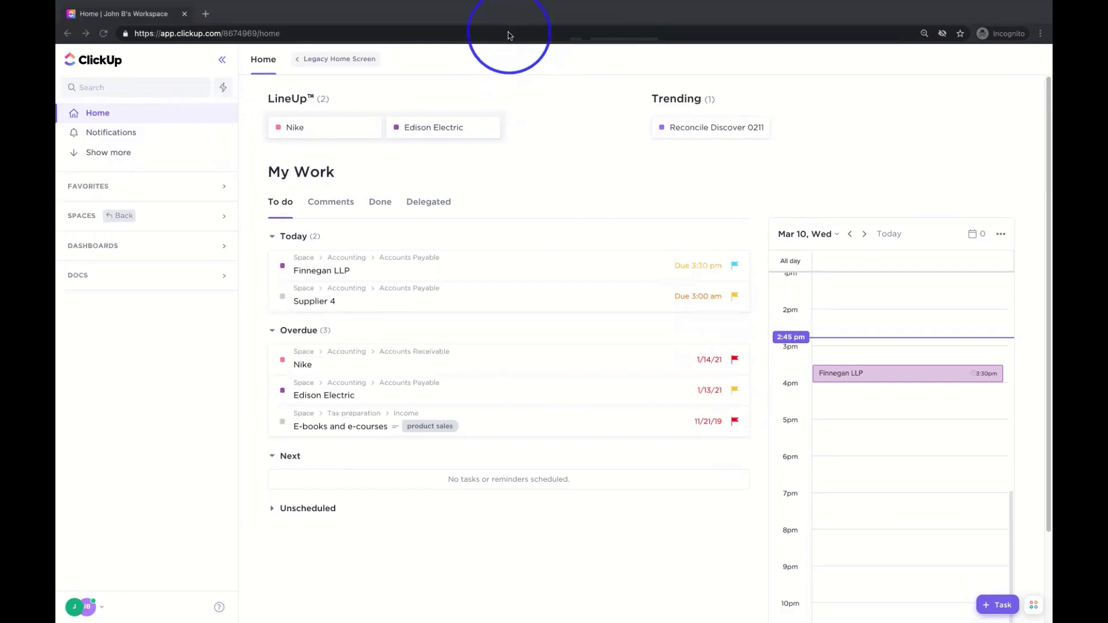
mouse_move(508, 1)
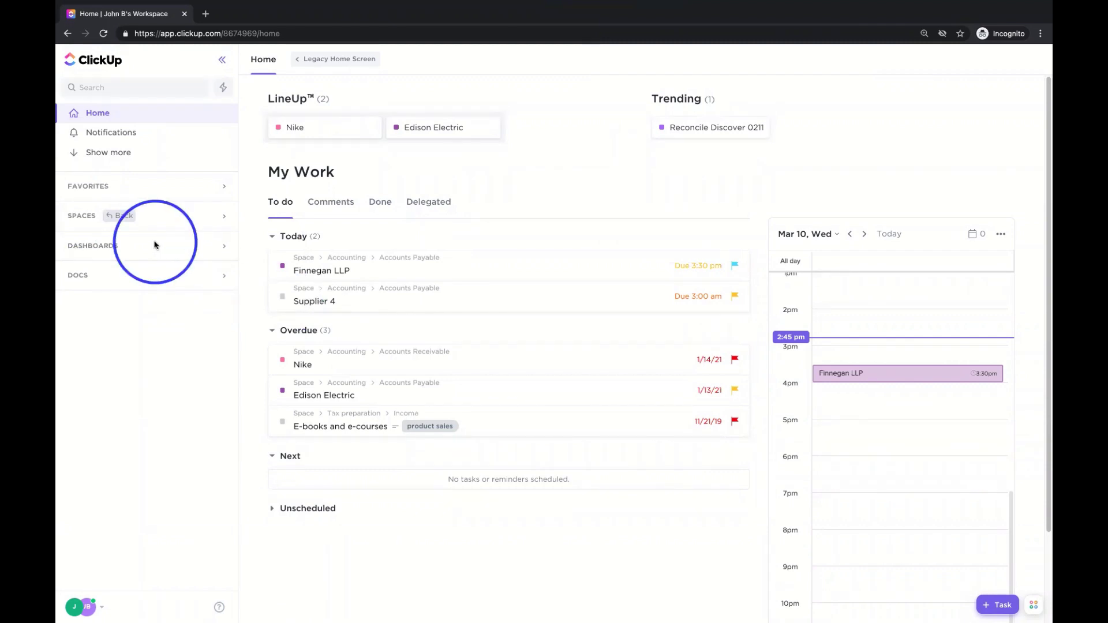
- Expand the Spaces, open the Accounting folder, and bring up its folder menu
left_click(148, 224)
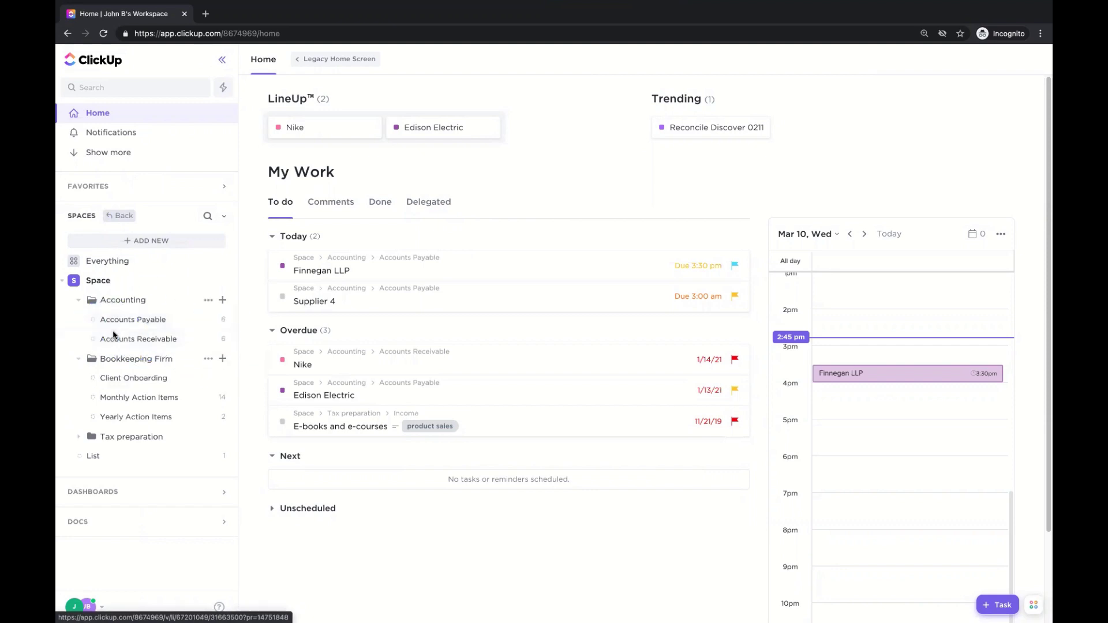
left_click(137, 301)
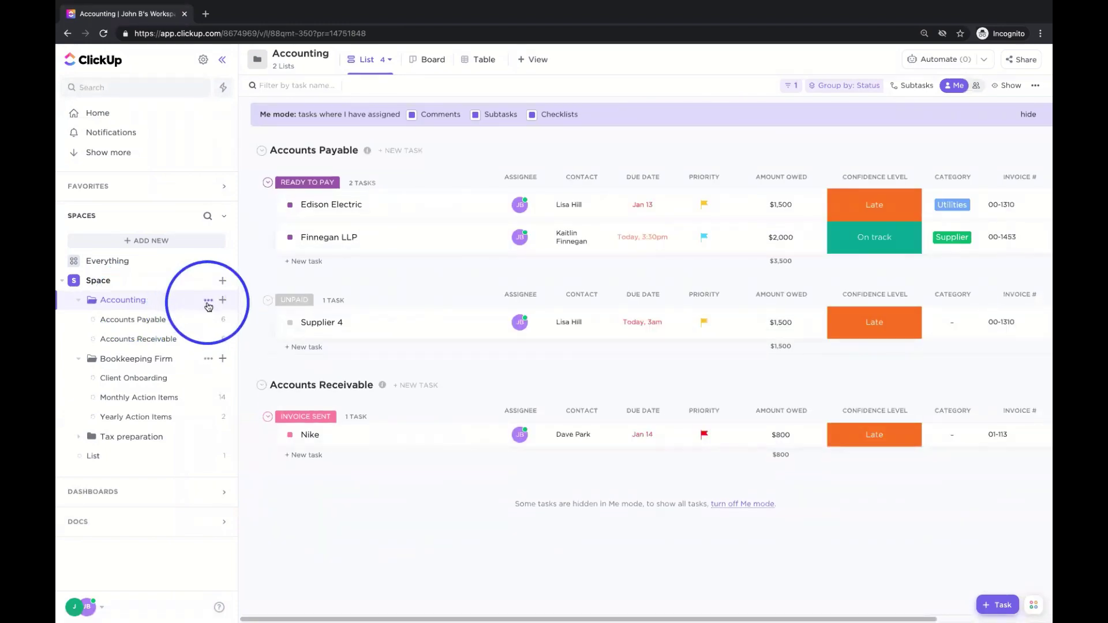
left_click(208, 300)
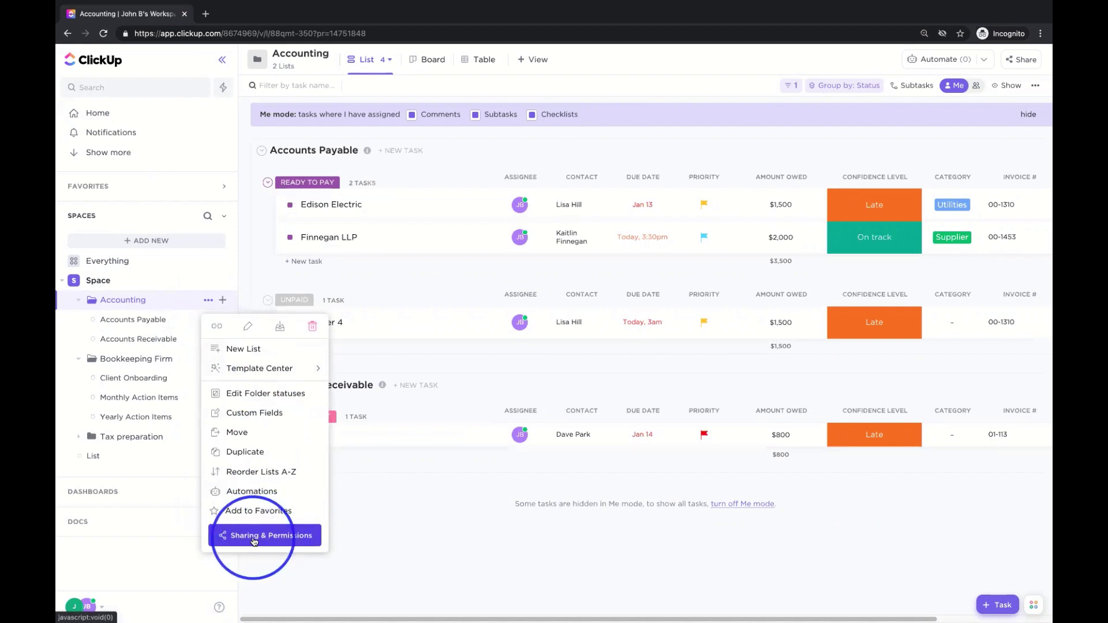
left_click(254, 541)
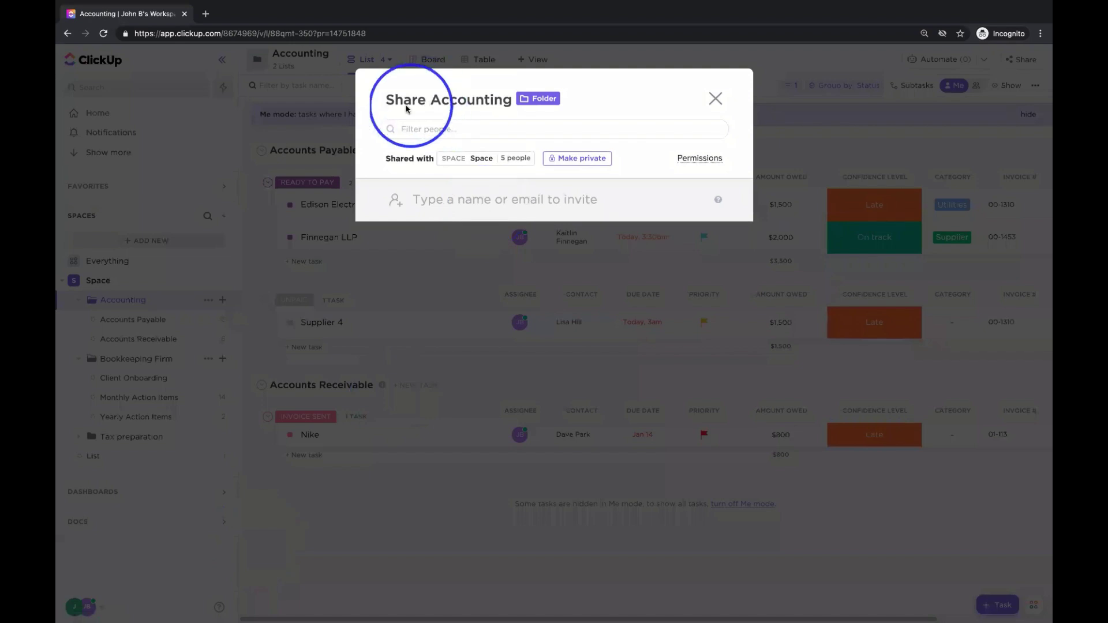
left_click_drag(390, 101, 512, 104)
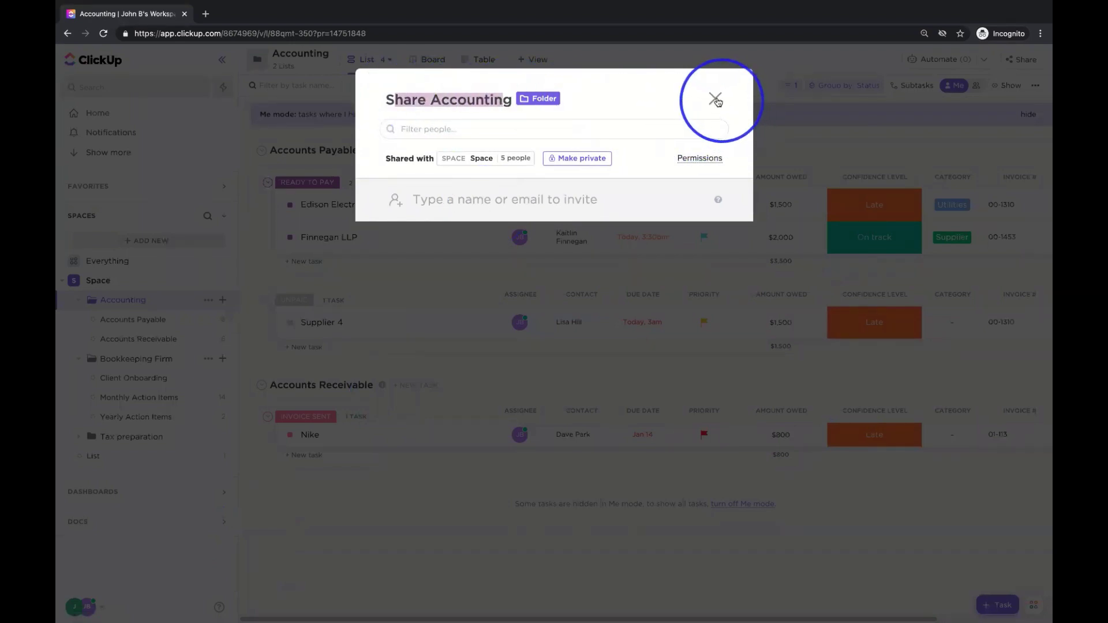
left_click(715, 98)
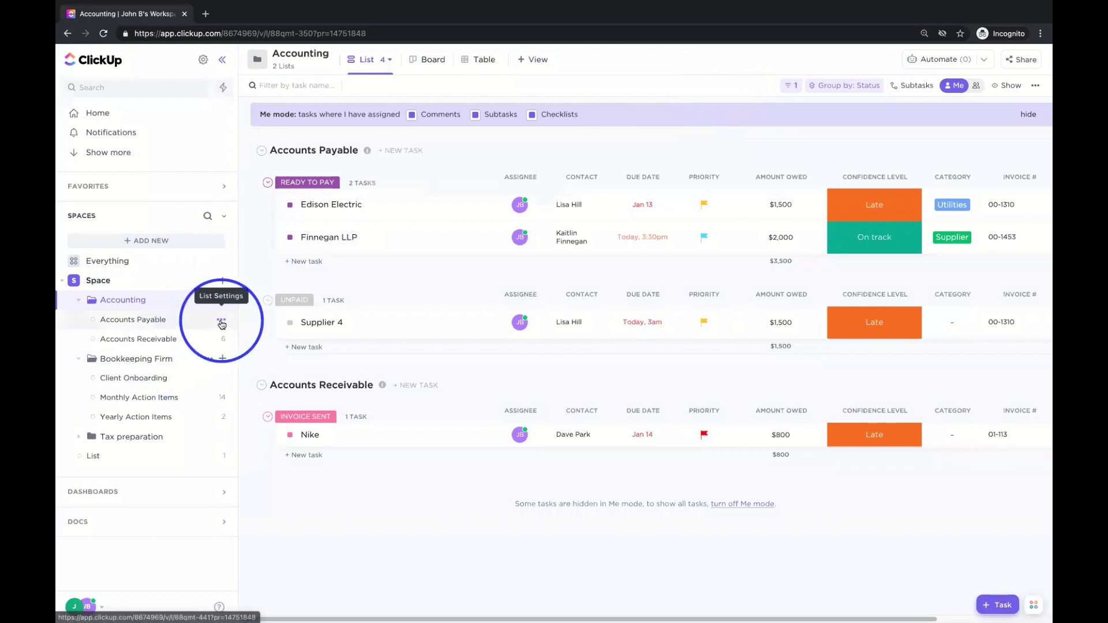
left_click(221, 320)
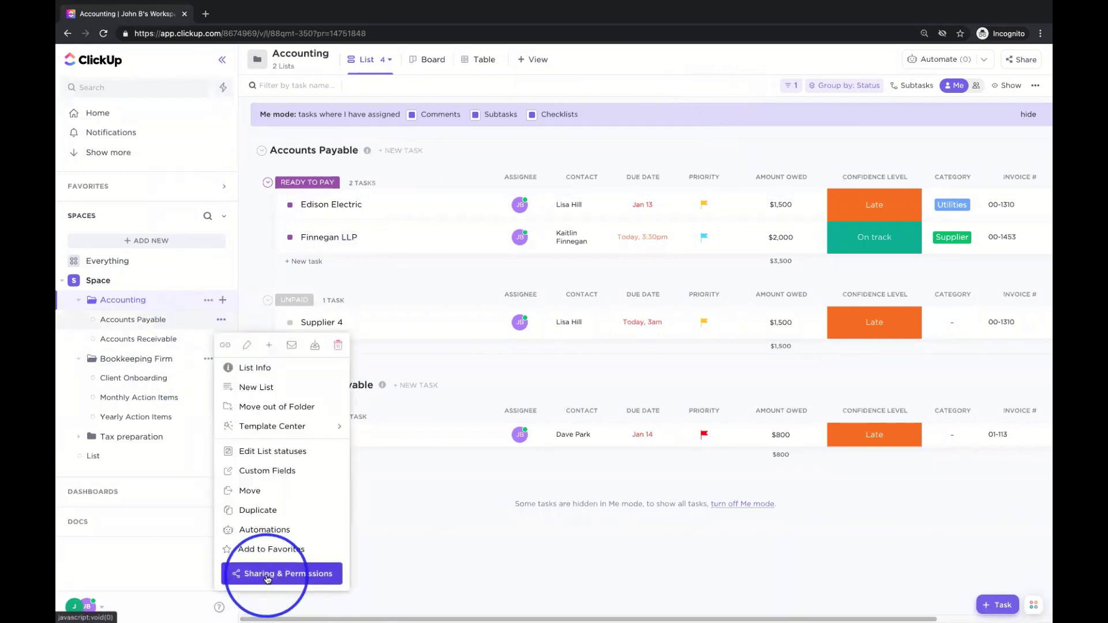
left_click(267, 575)
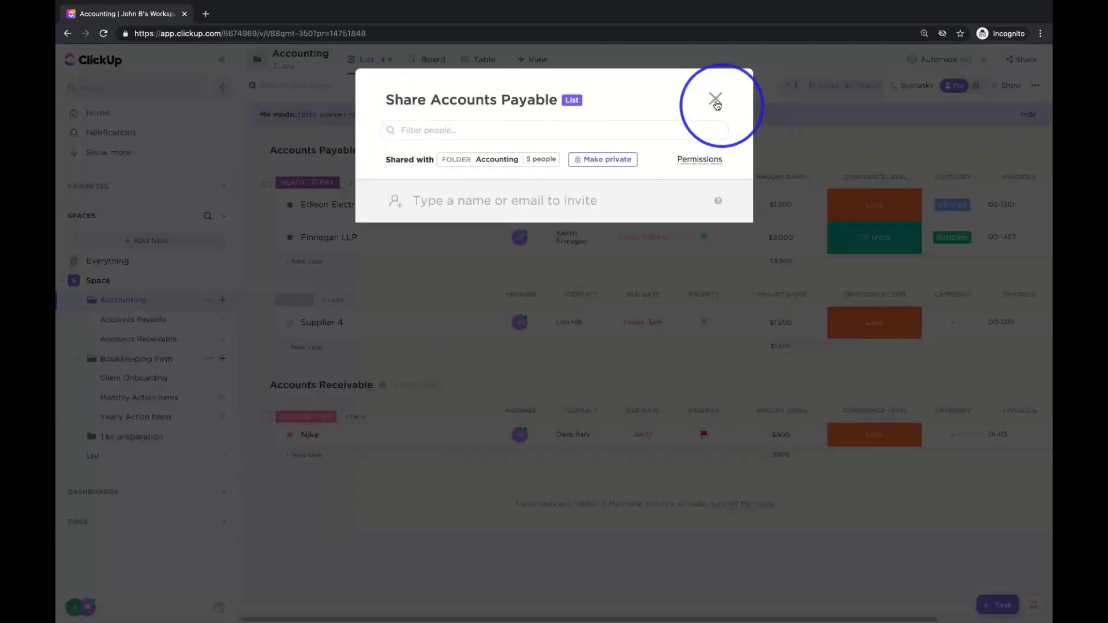
left_click(565, 241)
left_click(321, 322)
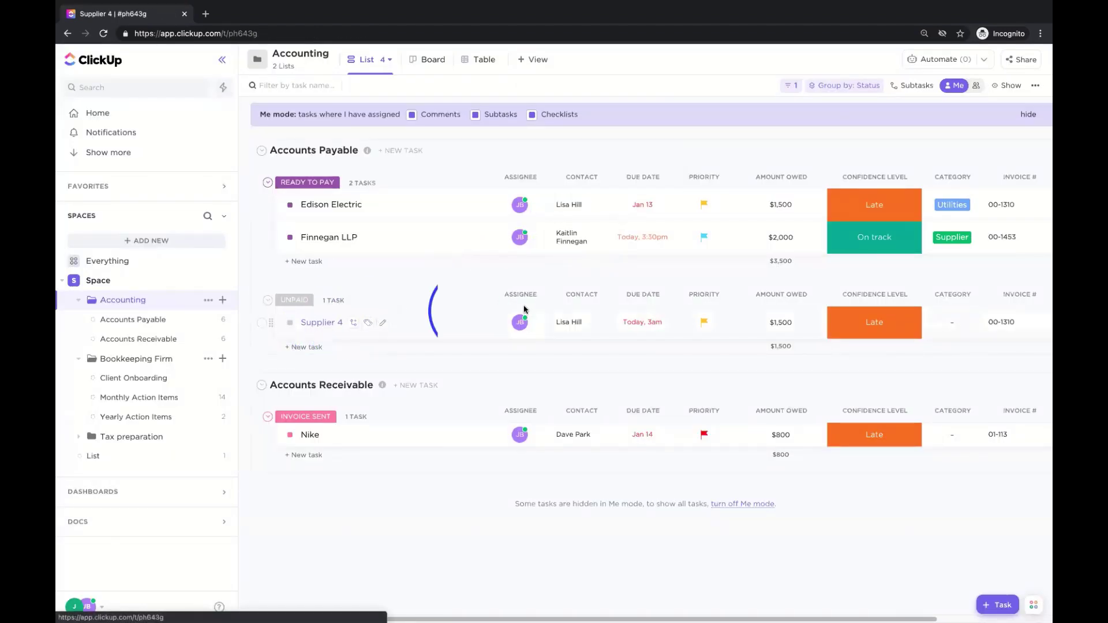
left_click(575, 110)
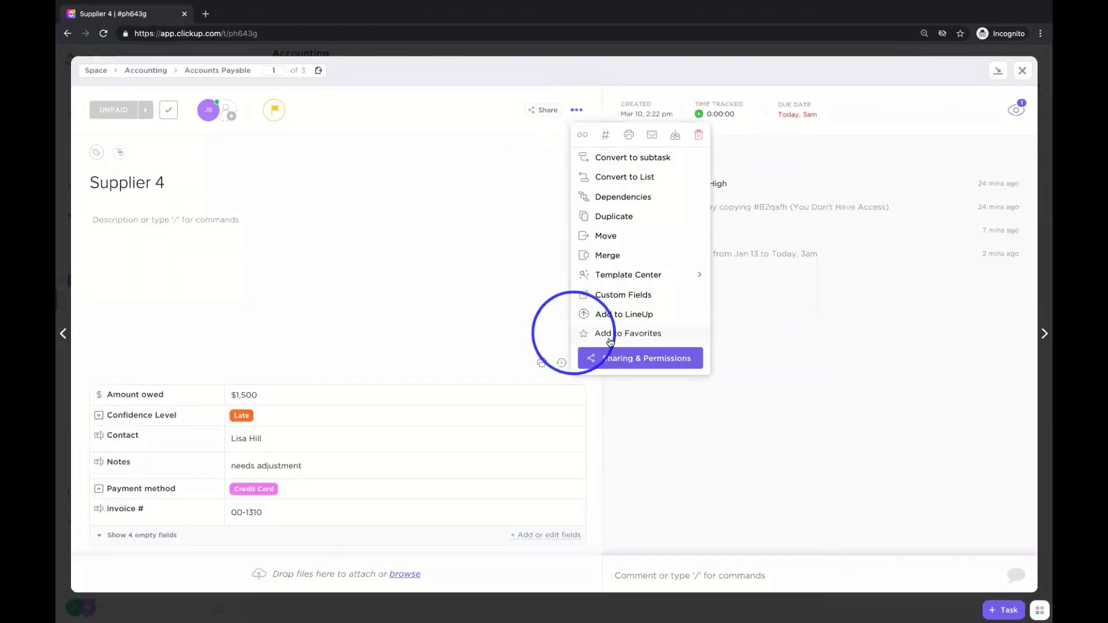
left_click(622, 359)
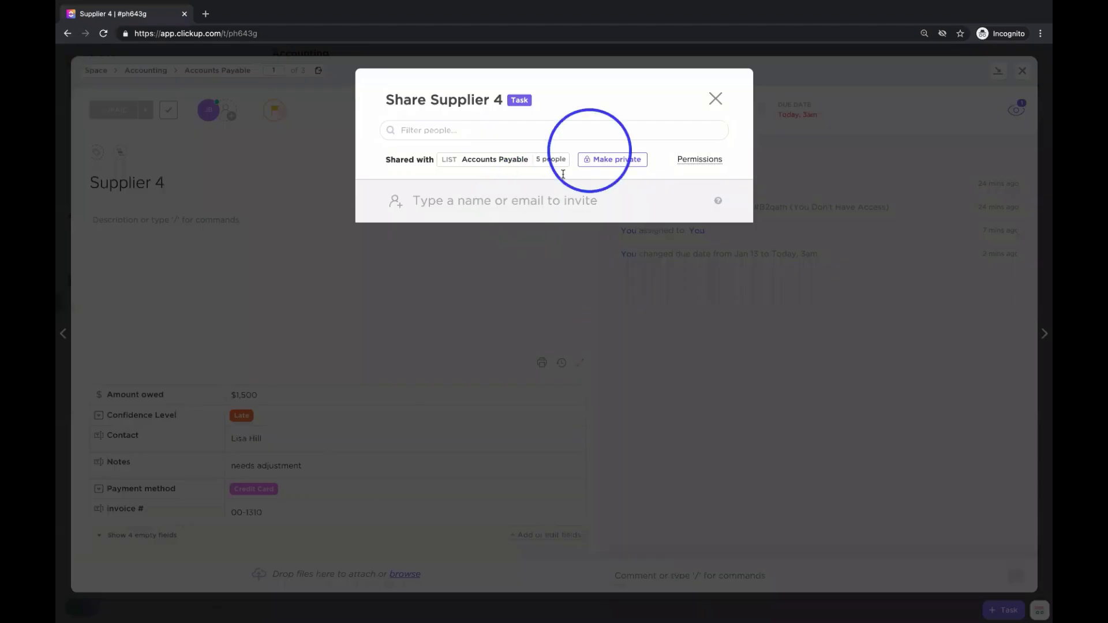
left_click(715, 99)
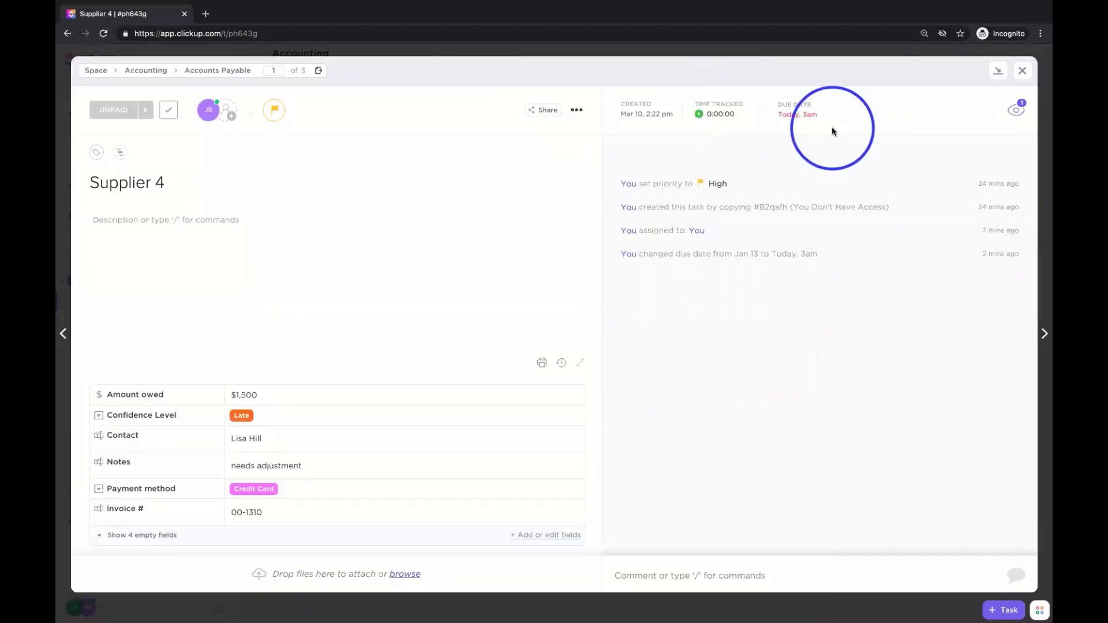
left_click(1022, 70)
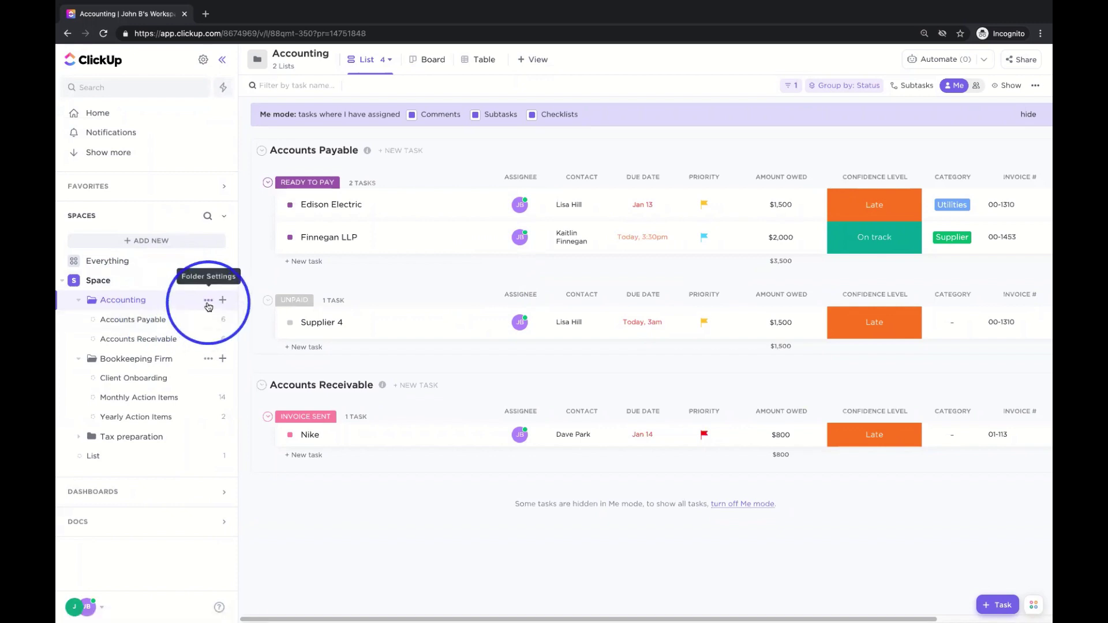
- Open the Accounting folder's Sharing & Permissions and add the guest's e-mail address as an invitee
left_click(208, 301)
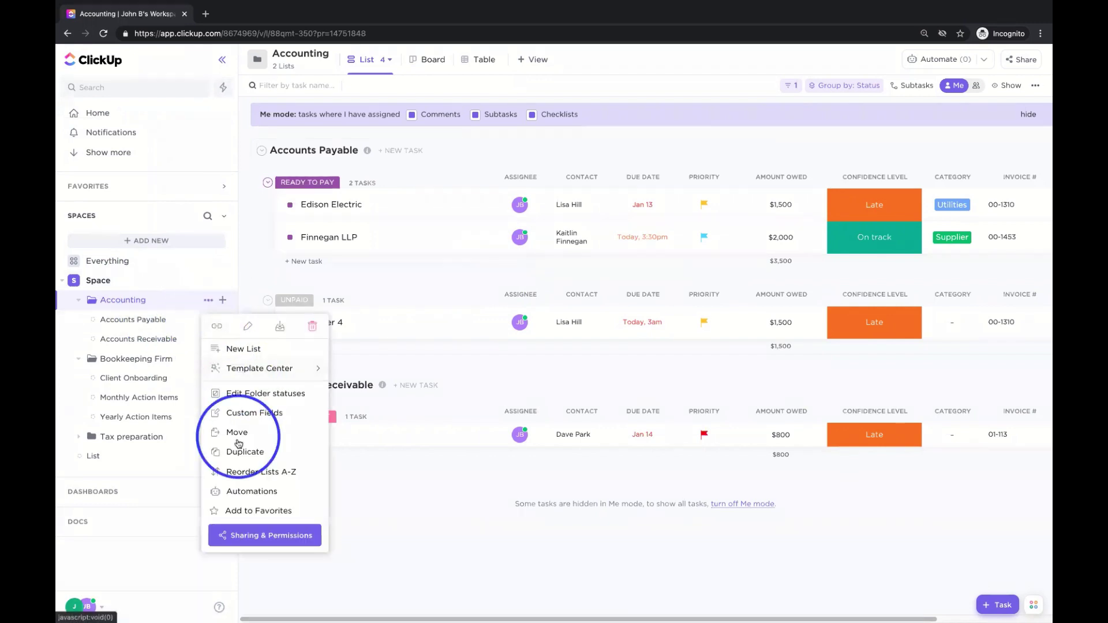
left_click(253, 536)
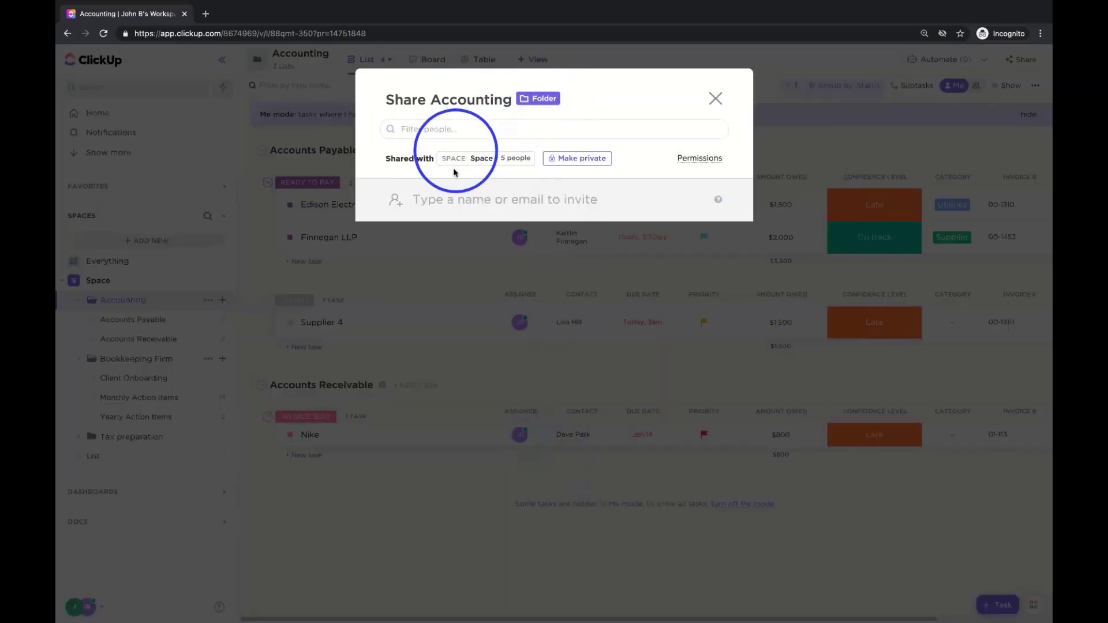
left_click(454, 198)
type("oh")
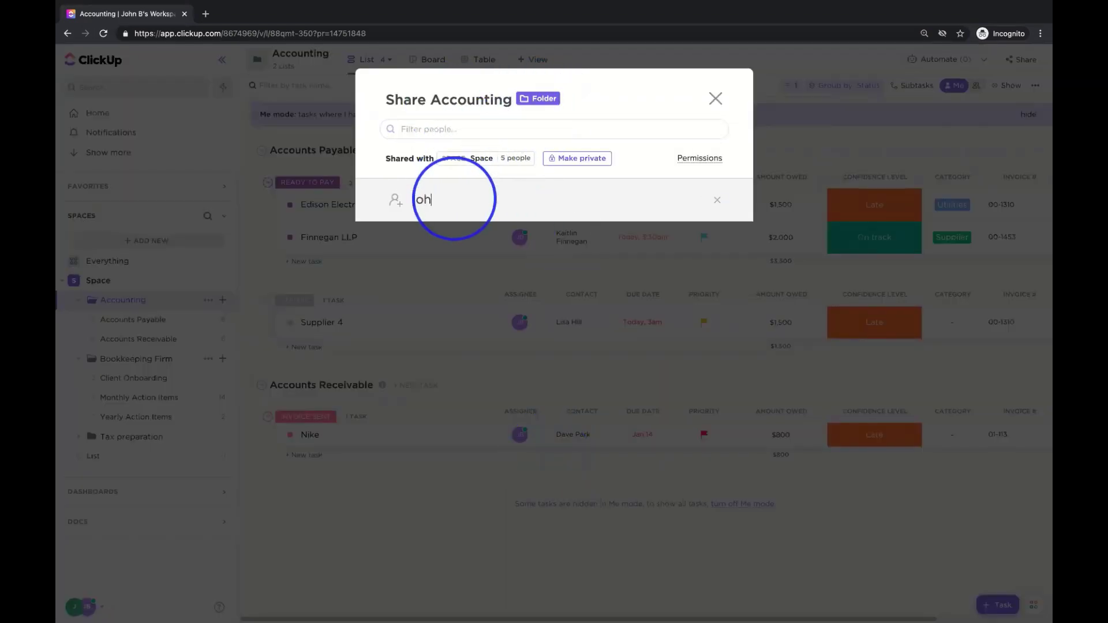
type("n@")
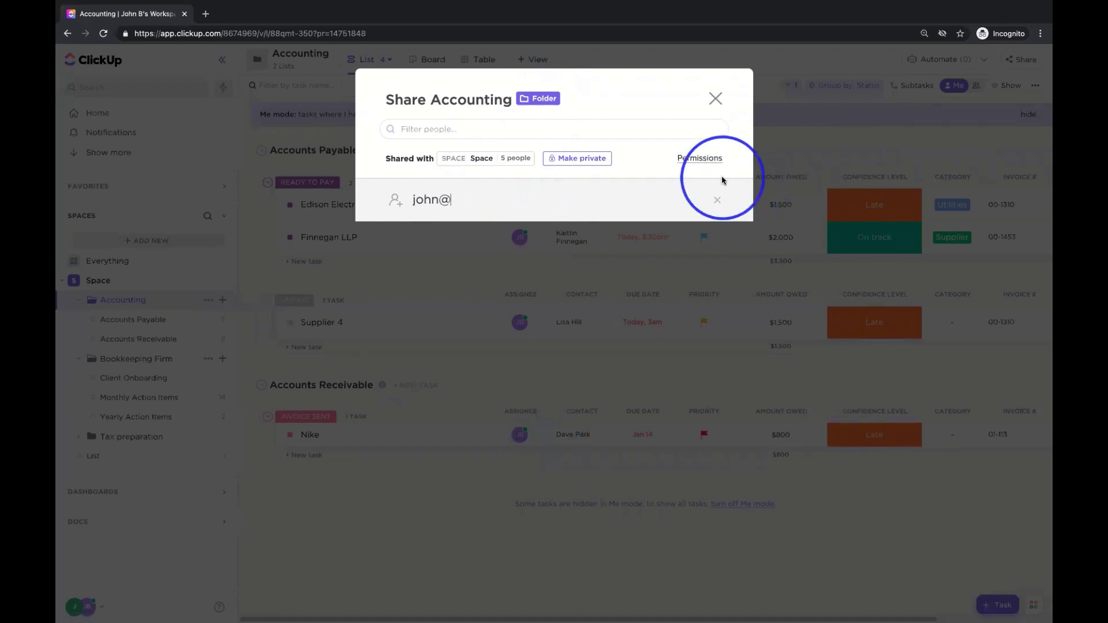
type("example.com")
left_click(691, 200)
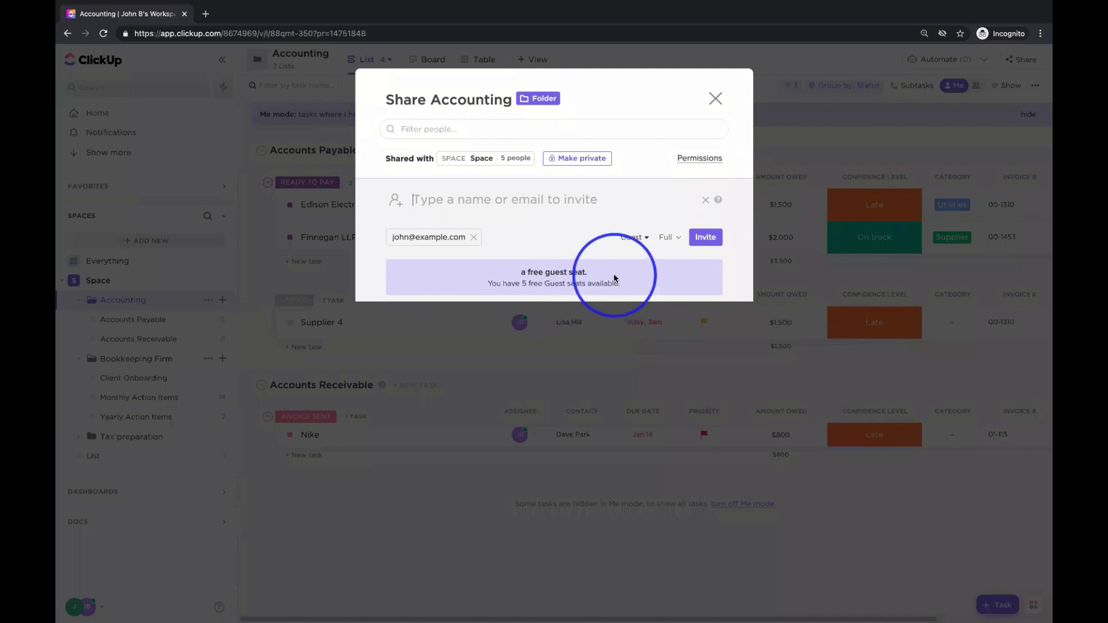
- Keep the invitee as Guest, set permission to Comment, and send the invitation
left_click(634, 239)
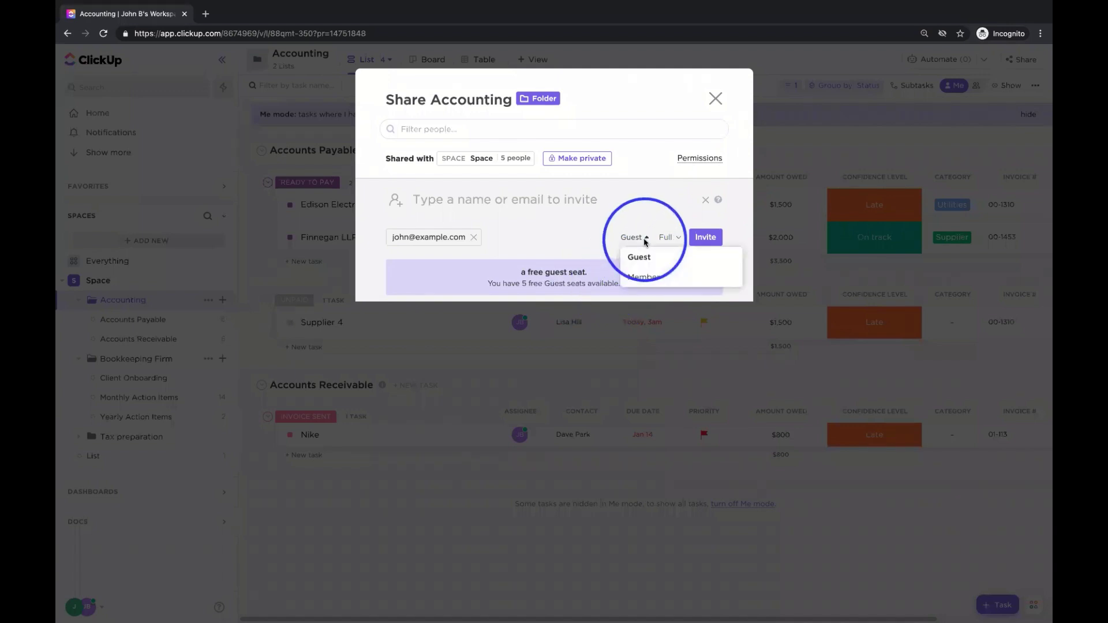
left_click(622, 213)
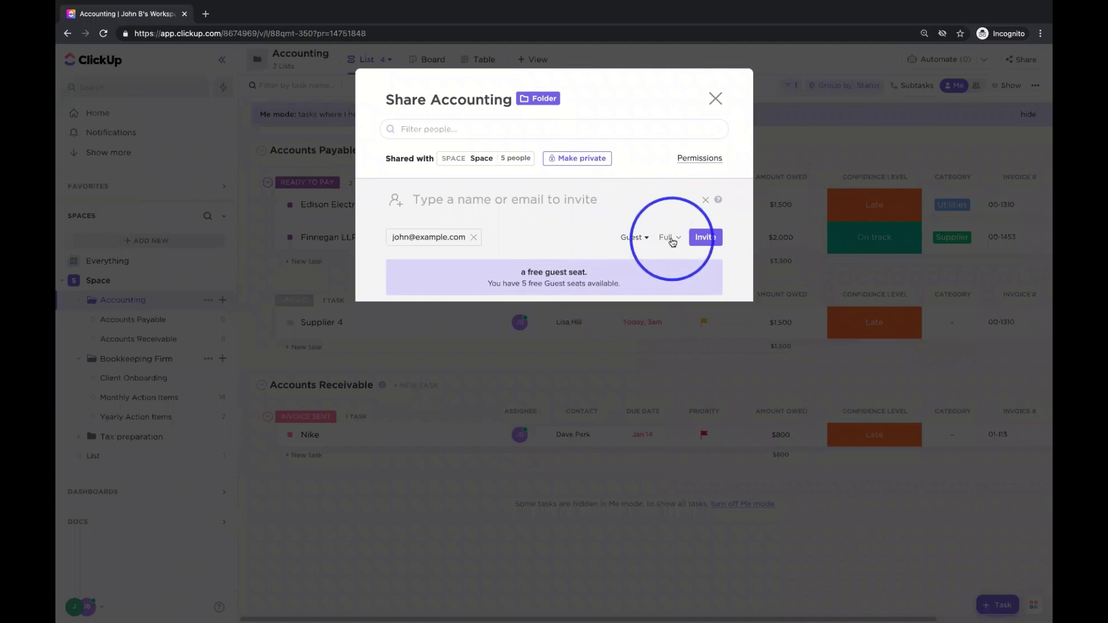
left_click(670, 238)
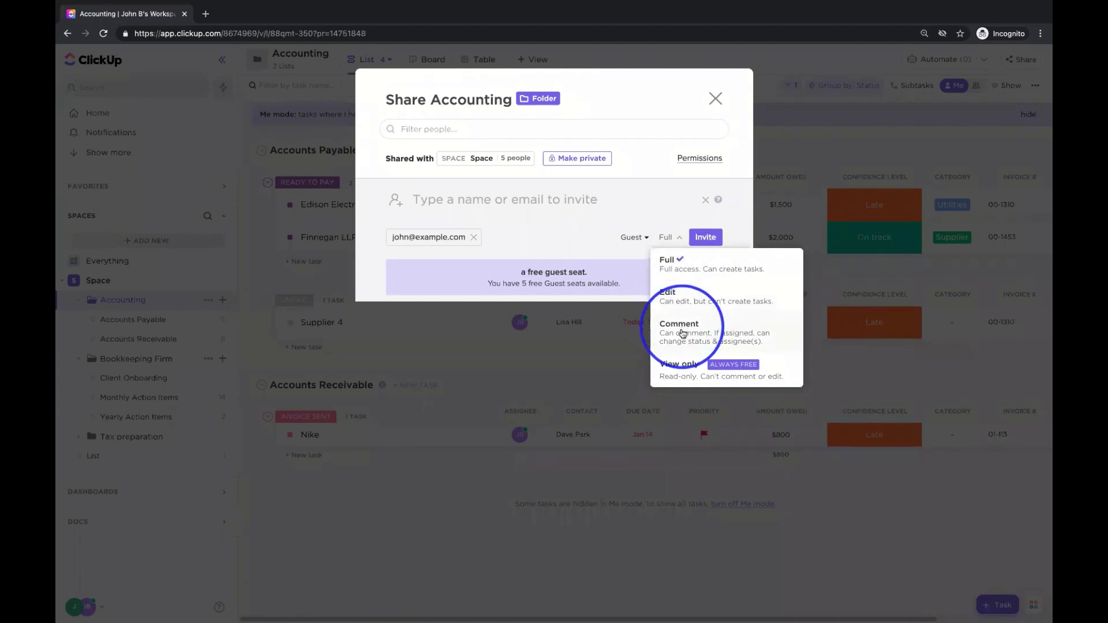
left_click(681, 323)
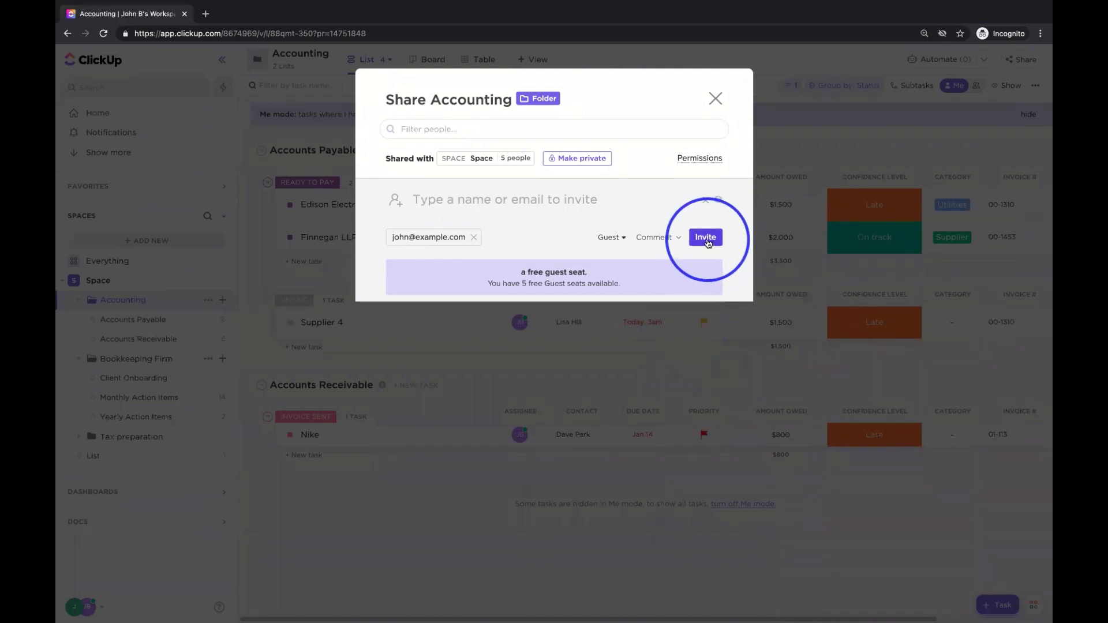
left_click(704, 241)
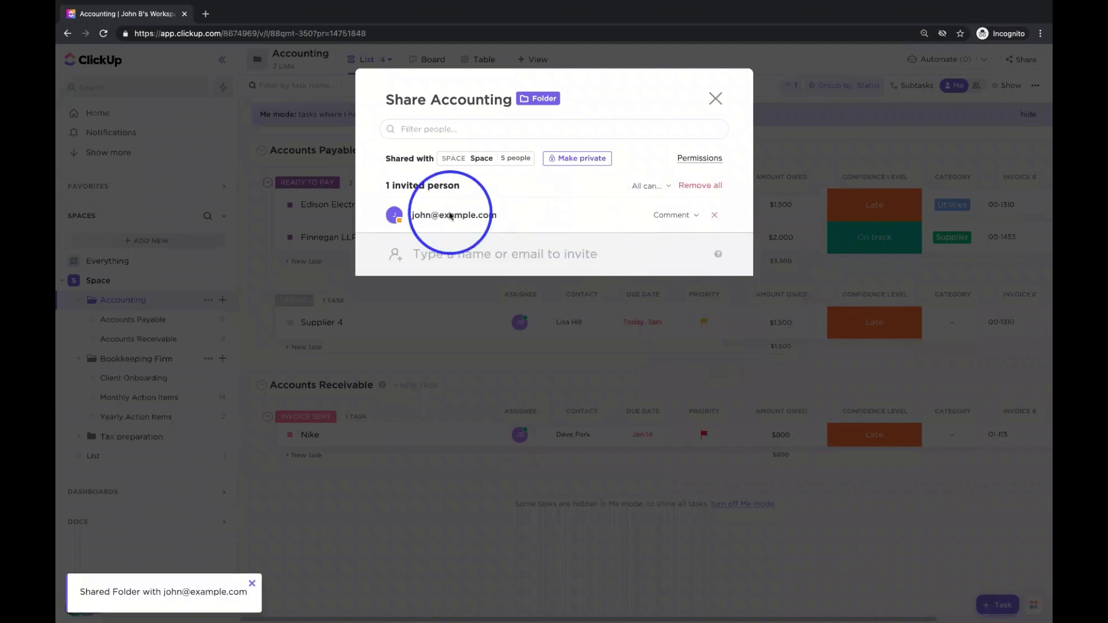
mouse_move(402, 221)
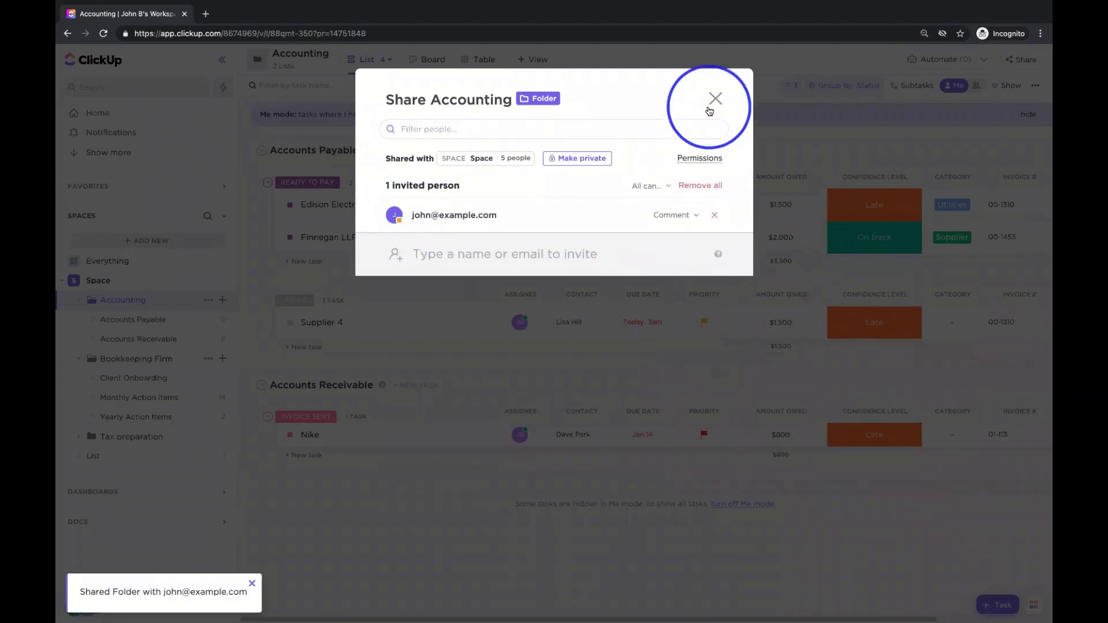
- Close the sharing window and briefly inspect the Supplier 4 task and its actions
left_click(714, 99)
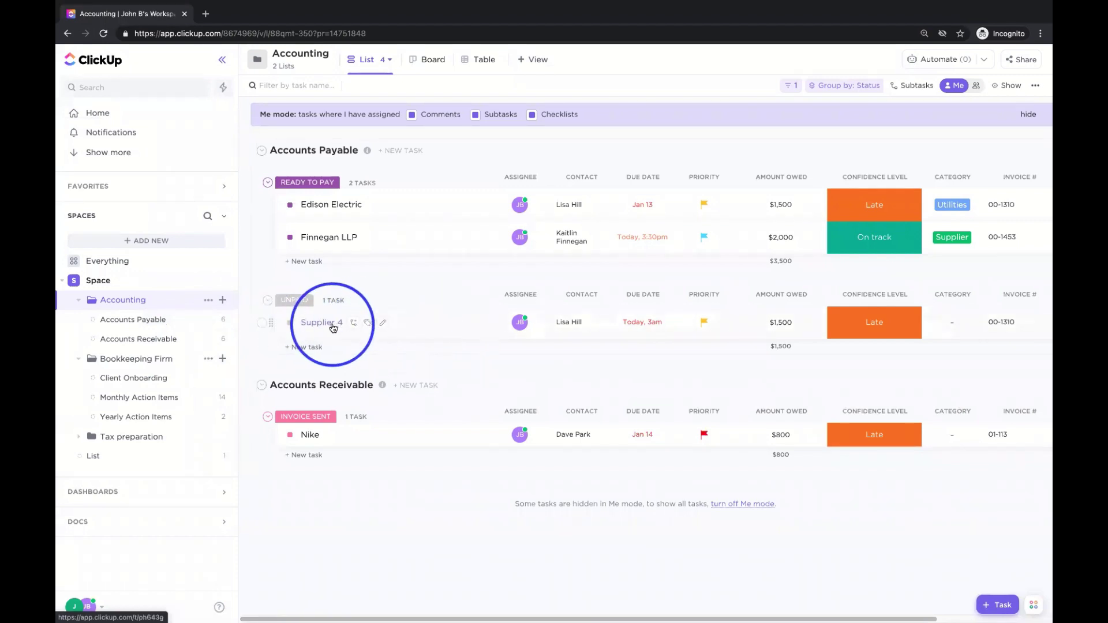
left_click(345, 324)
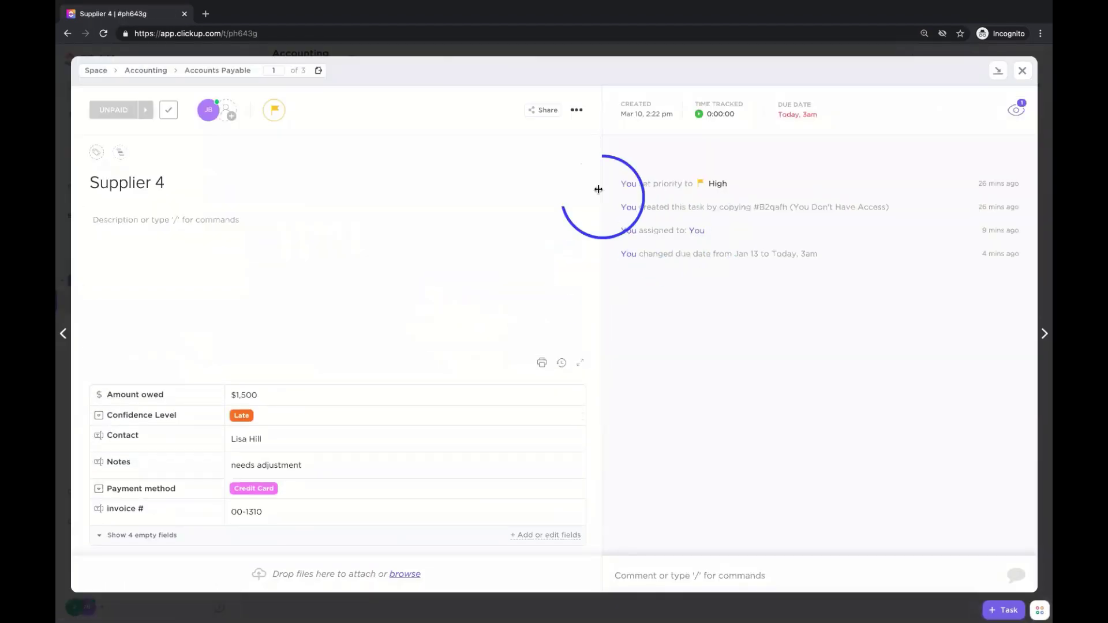
left_click(577, 110)
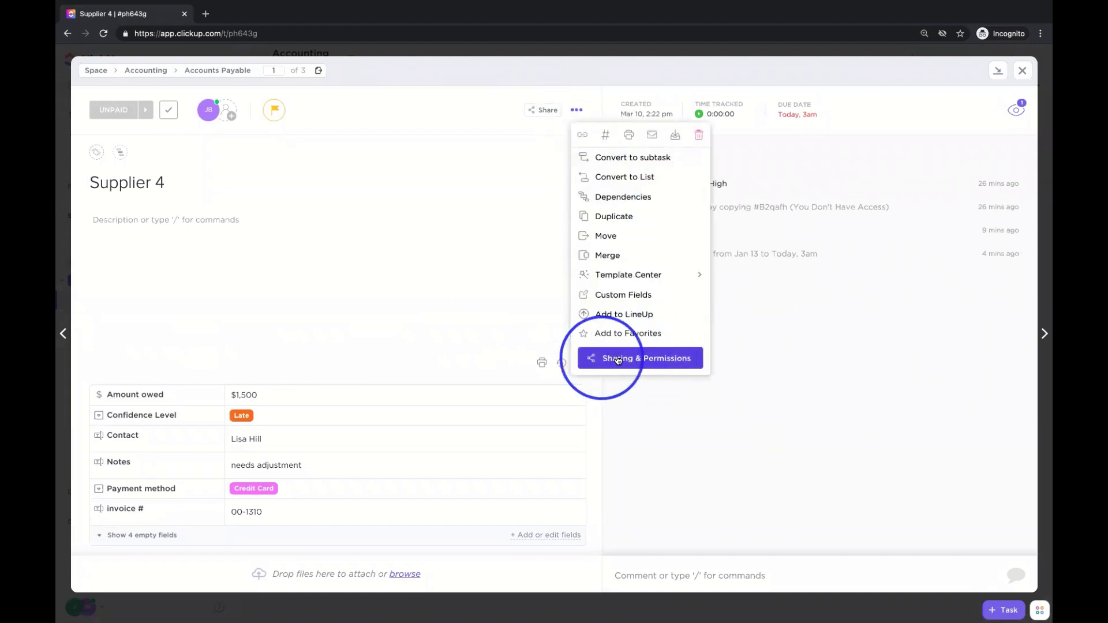
left_click(1022, 73)
left_click(1022, 74)
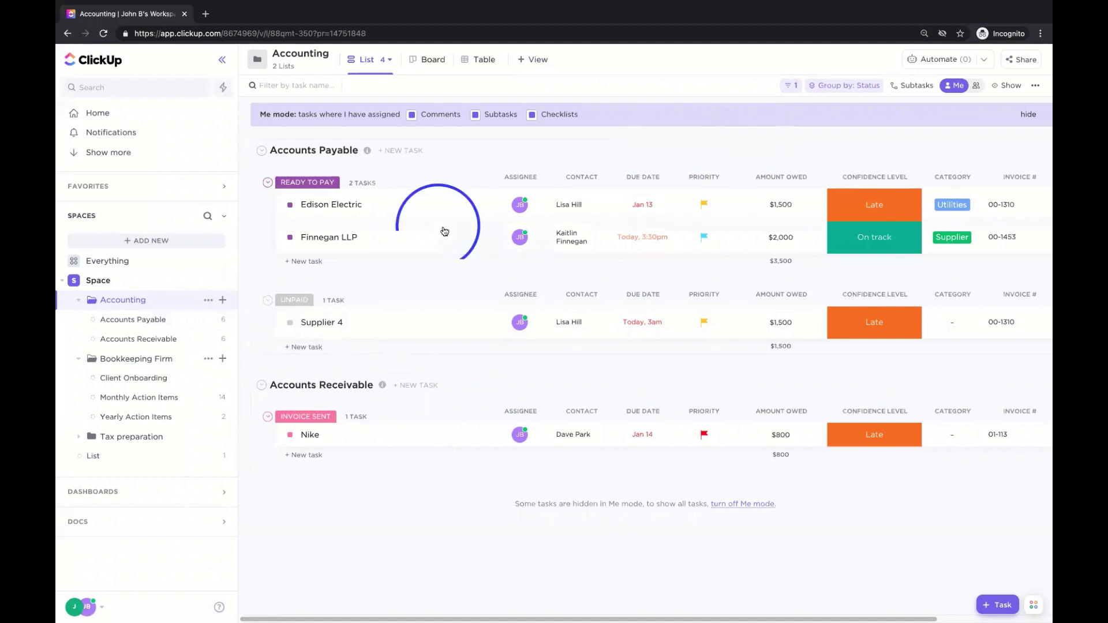
- Open the Accounts Payable list, glance at its options, and review Supplier 4 again
left_click(177, 321)
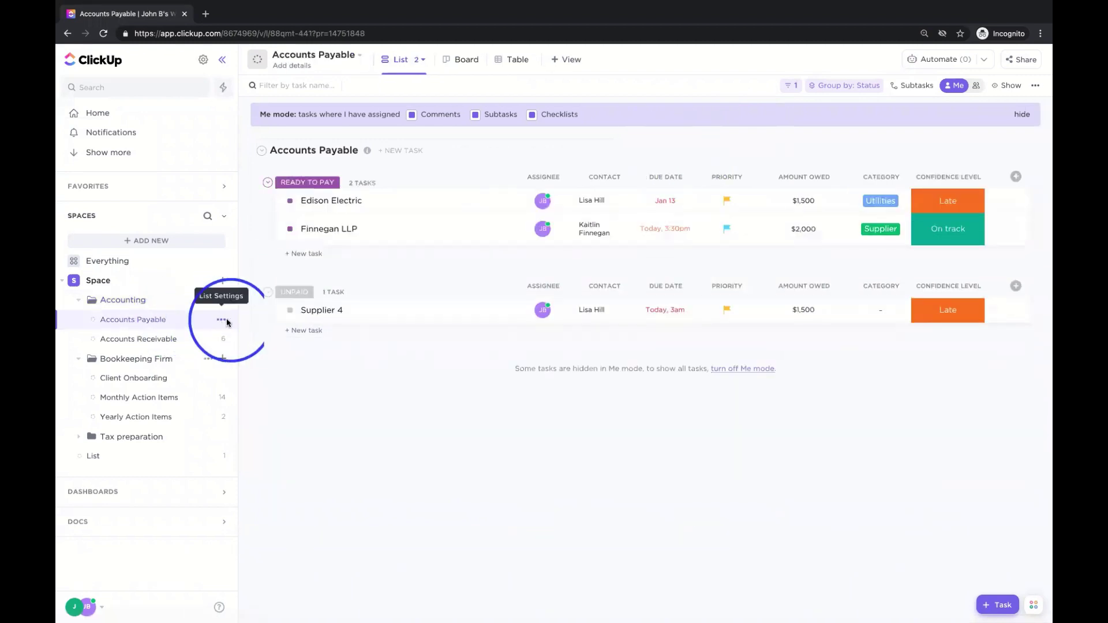
left_click(221, 319)
left_click(440, 523)
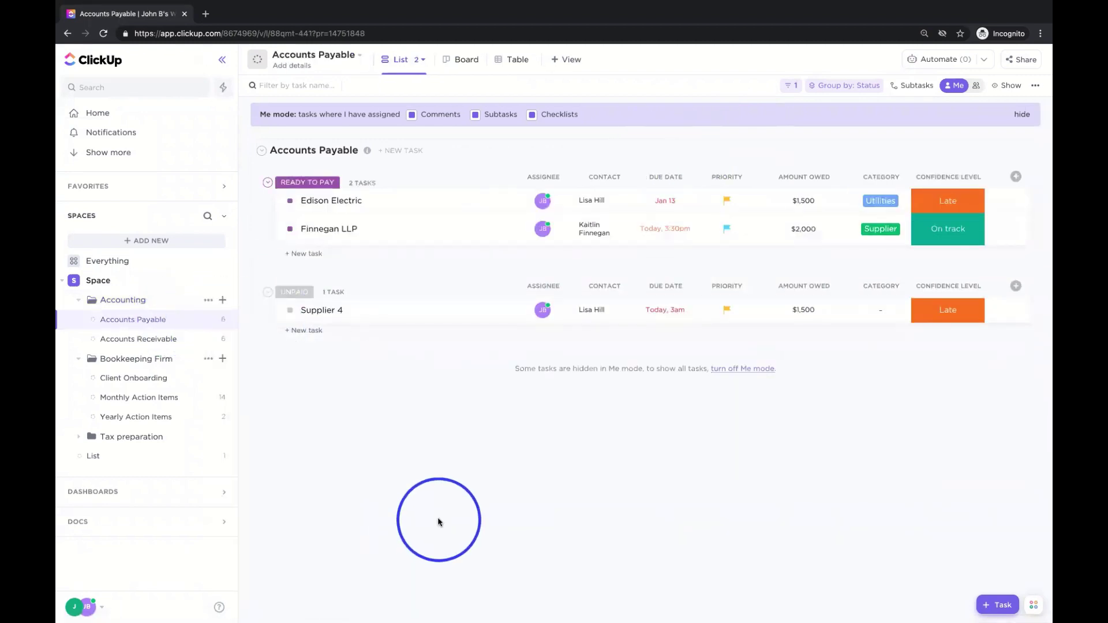
left_click(337, 320)
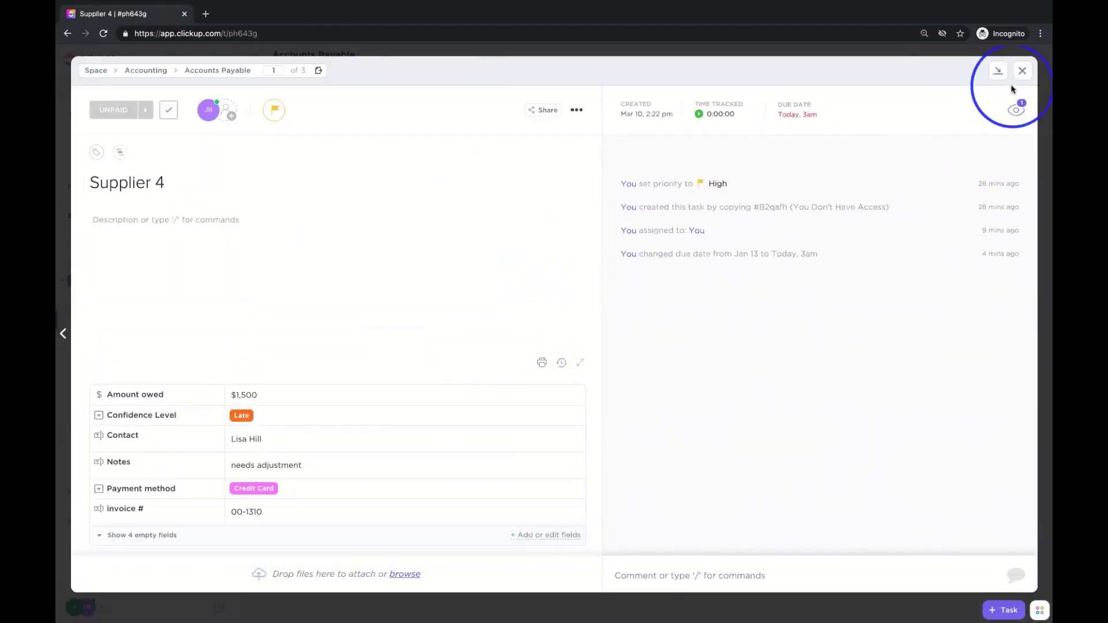
left_click(1024, 70)
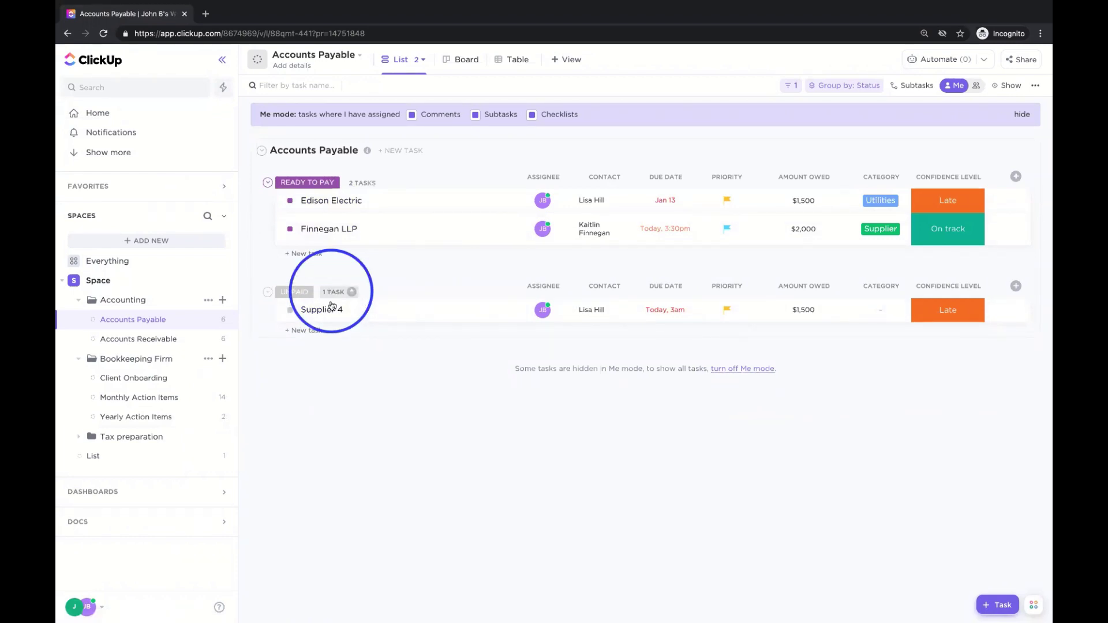
- Rename the list named List to 'Contacts List'
left_click(124, 456)
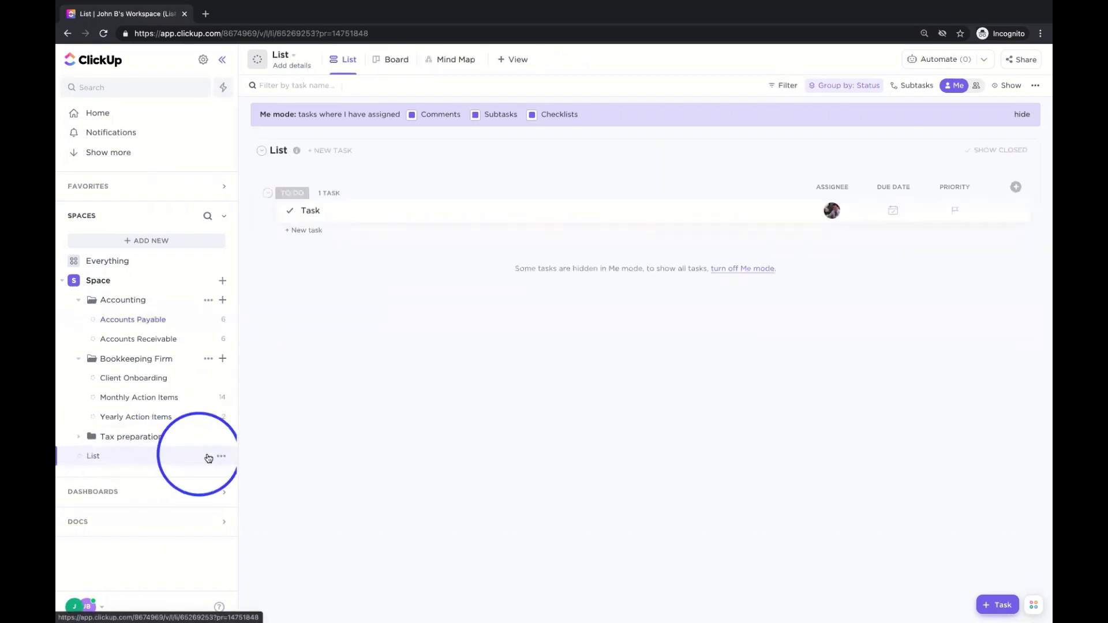
left_click(221, 456)
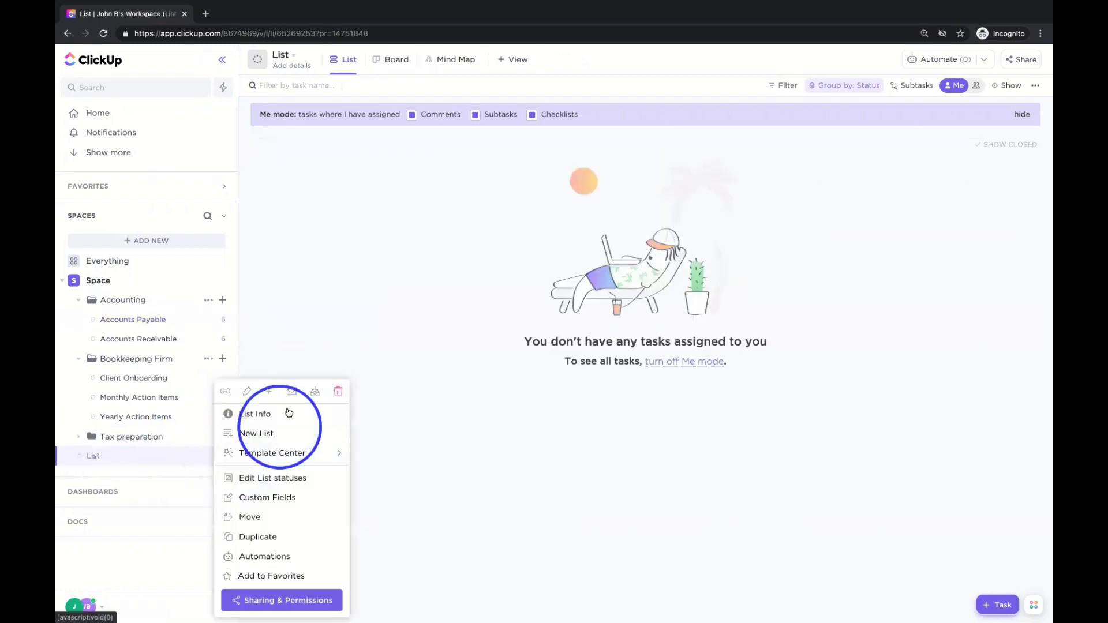
left_click(249, 393)
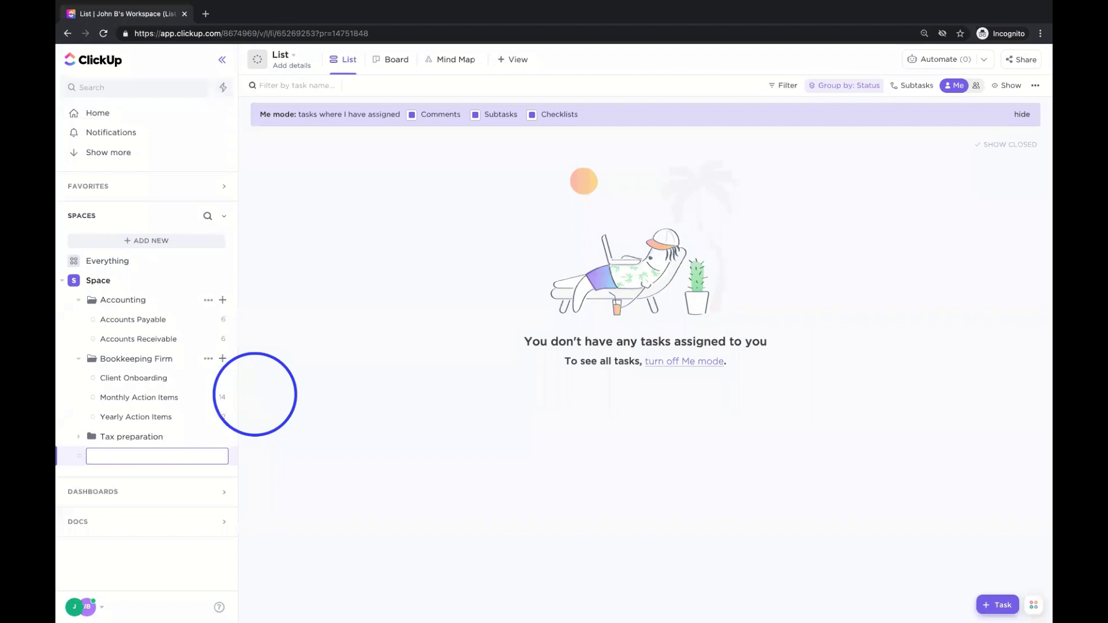
type("Contacts List")
key("Return")
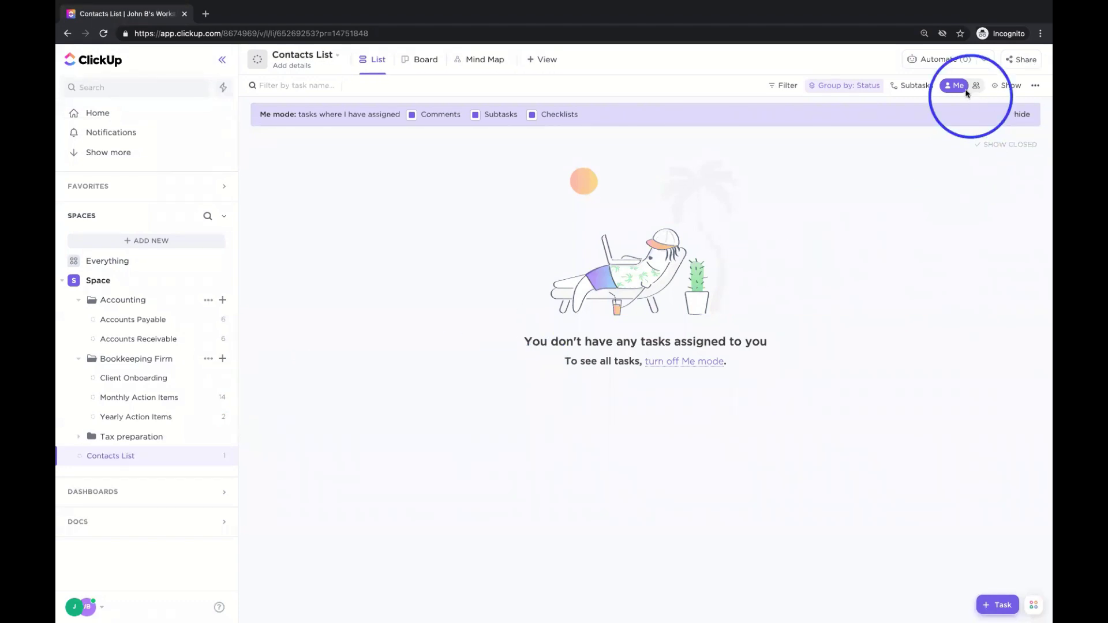
- Turn off Me mode and retitle the existing task with a contact's name
left_click(968, 91)
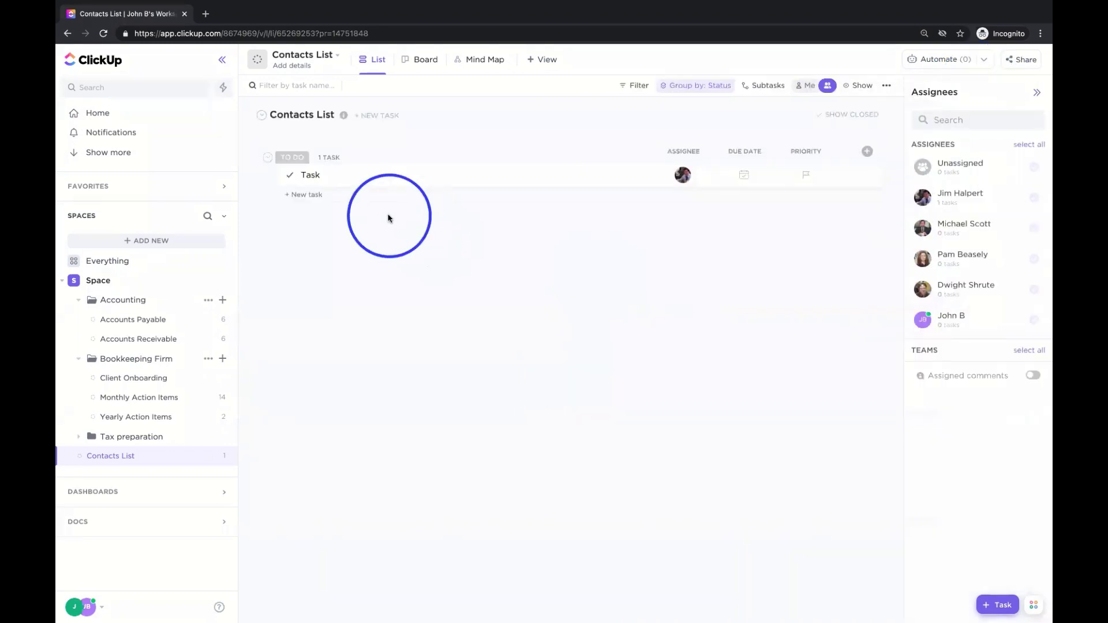
left_click(310, 176)
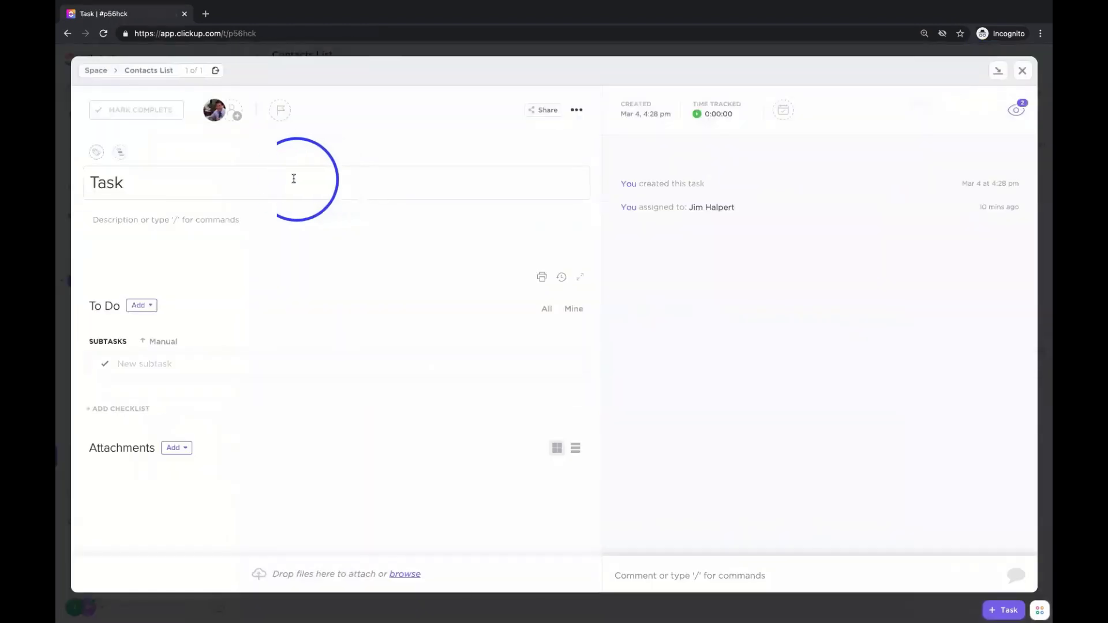
double_click(294, 179)
double_click(293, 177)
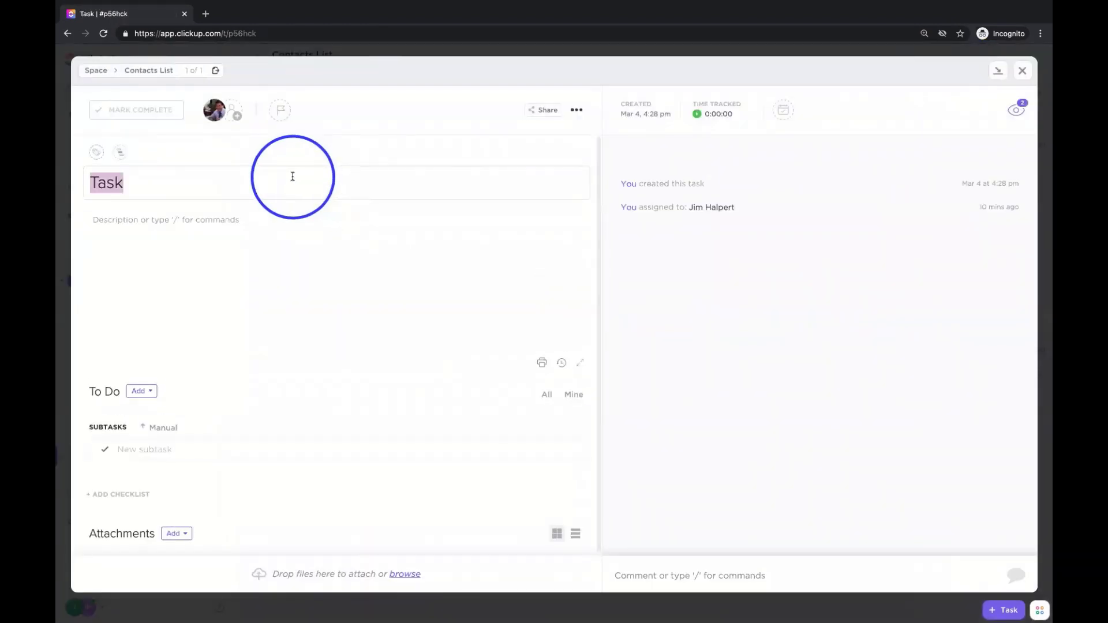
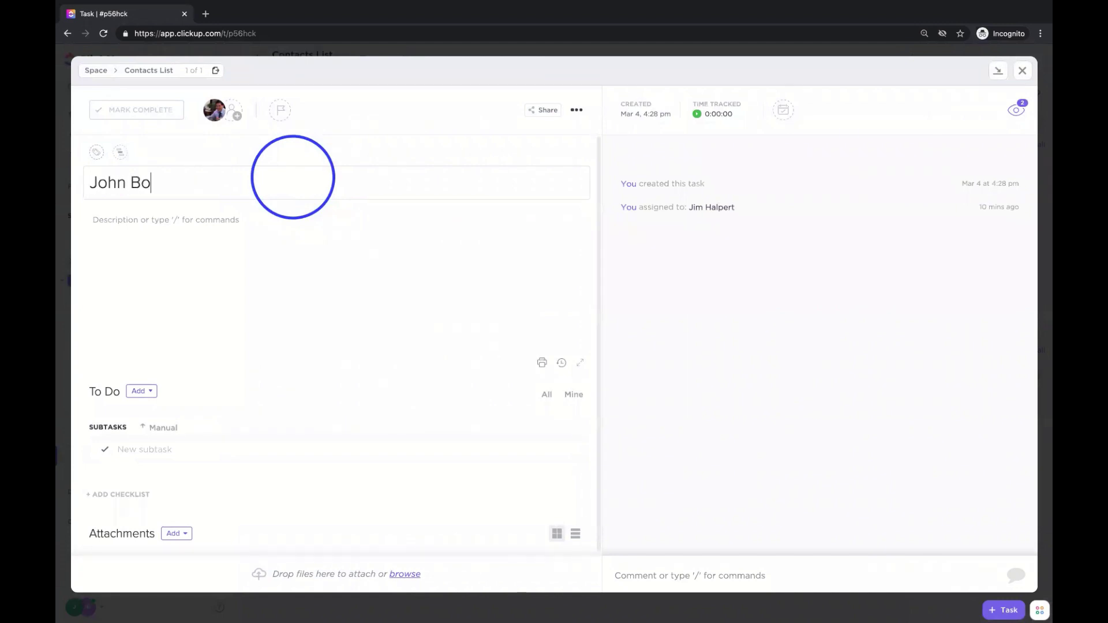
left_click(1022, 70)
- Add a second contact's name as a new task below the first
left_click(308, 198)
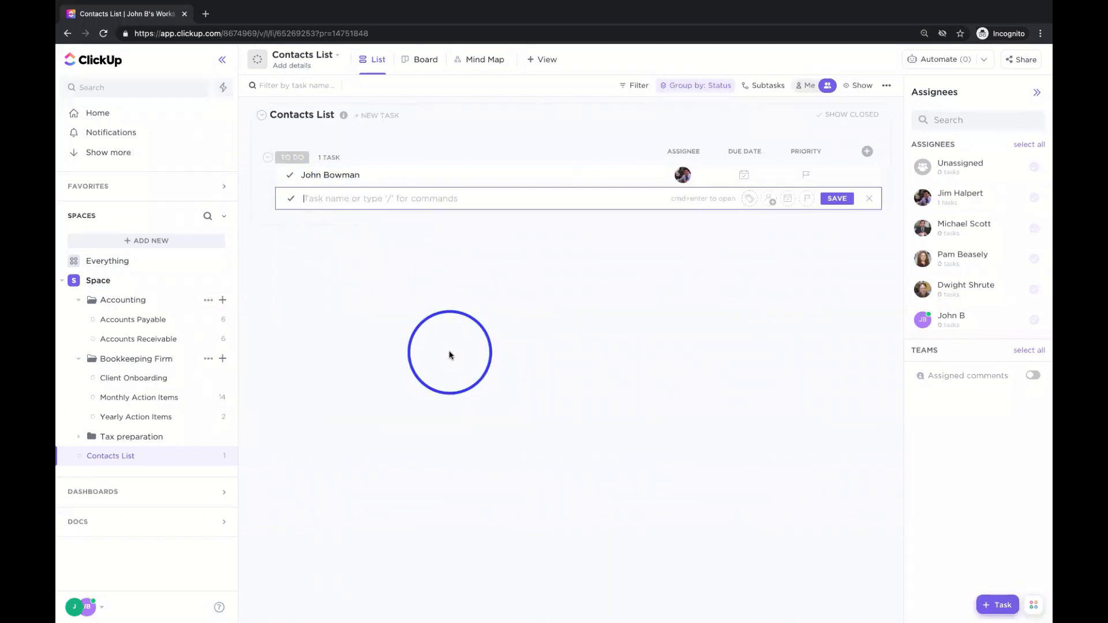
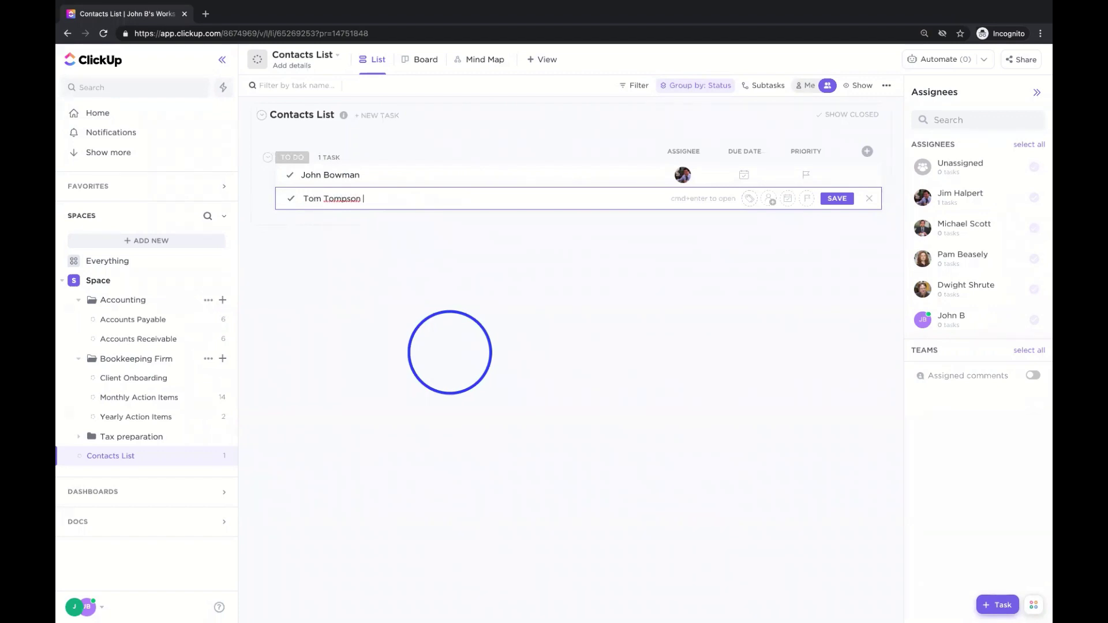
key("Return")
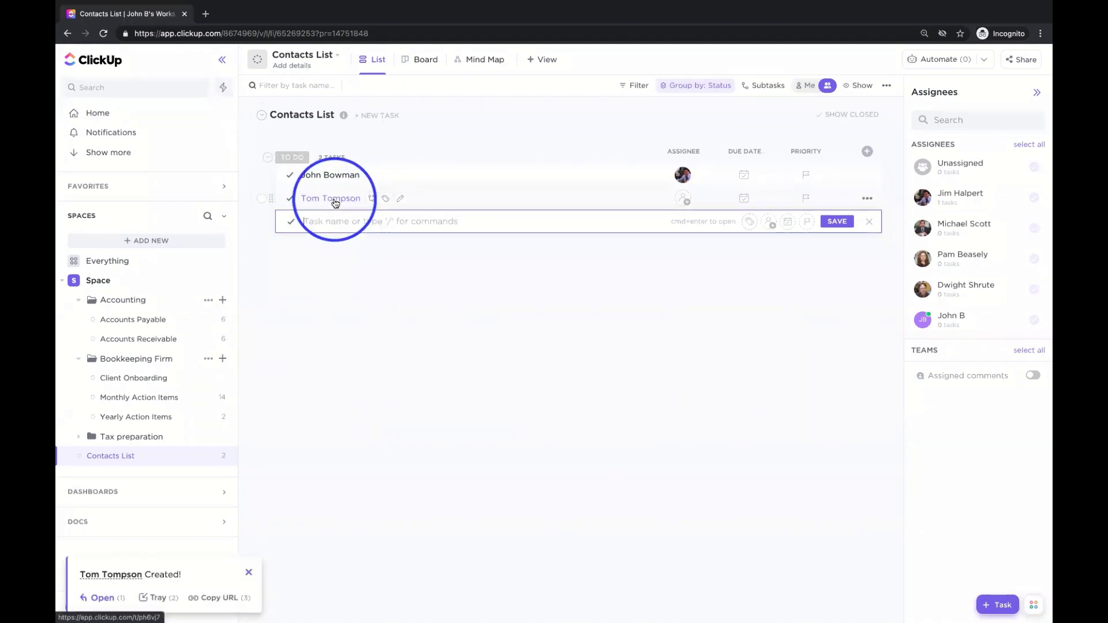
left_click(863, 153)
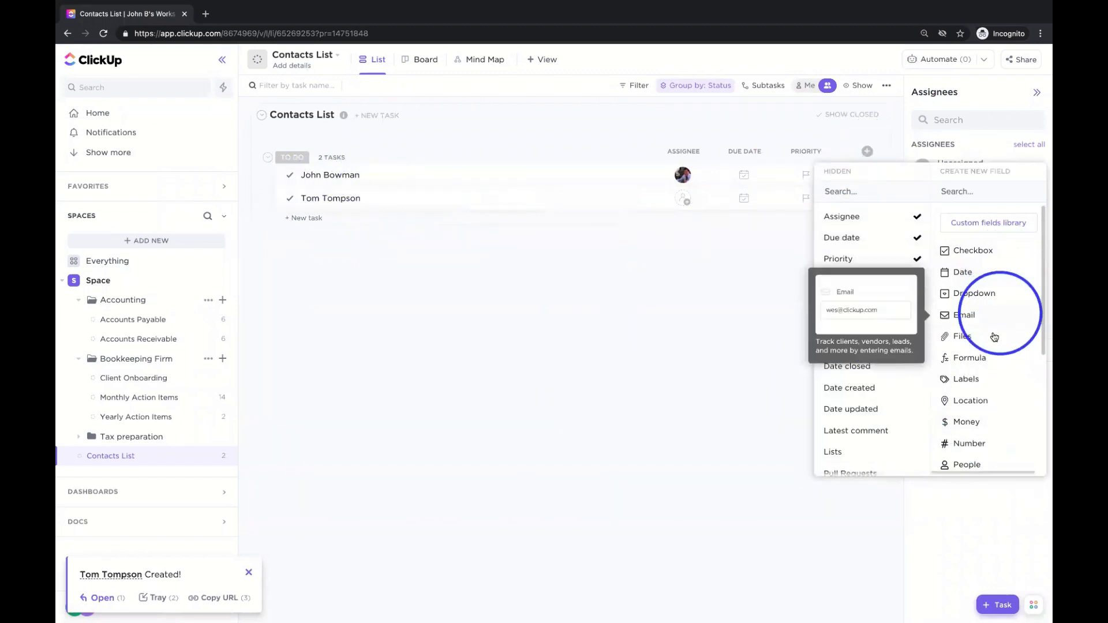
- Add an Email-type column named 'Email' and enter the first contact's e-mail address
left_click(963, 315)
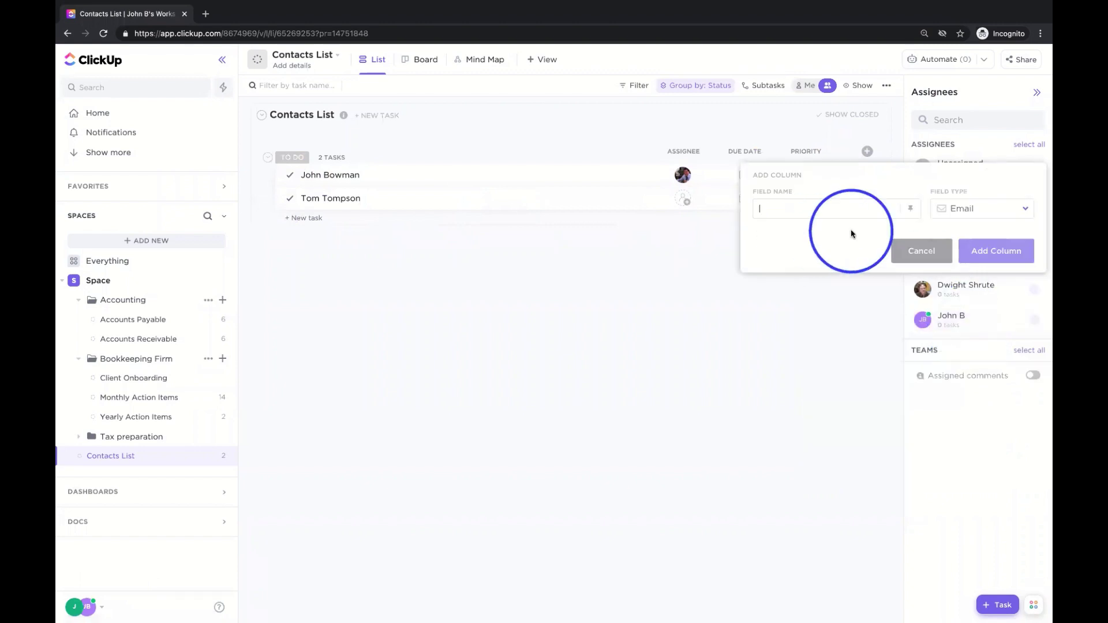
type("Email")
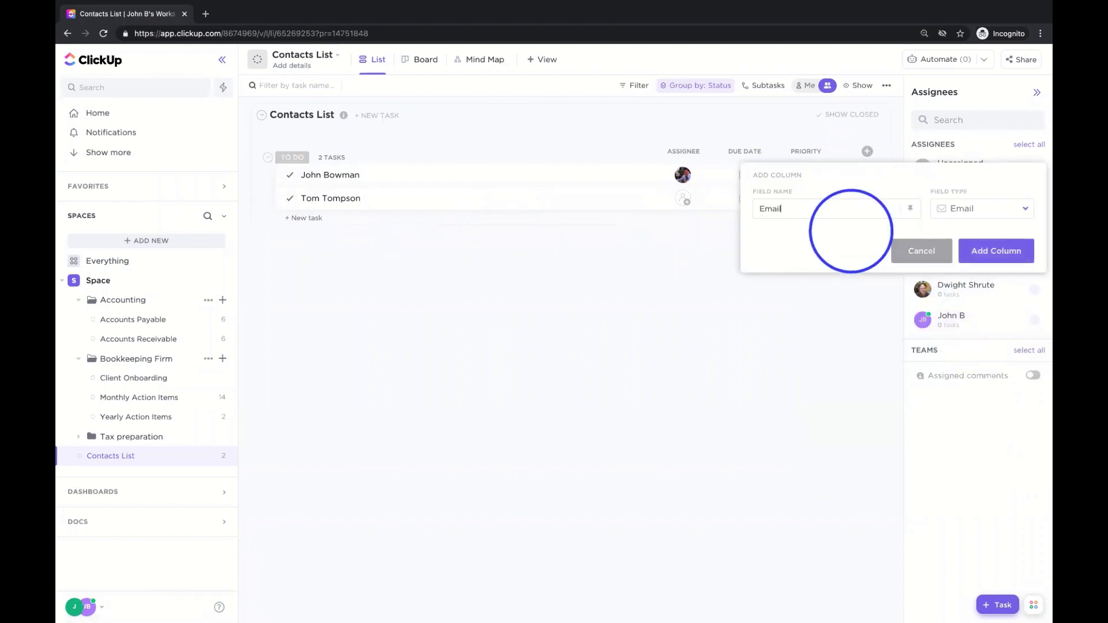
left_click(995, 251)
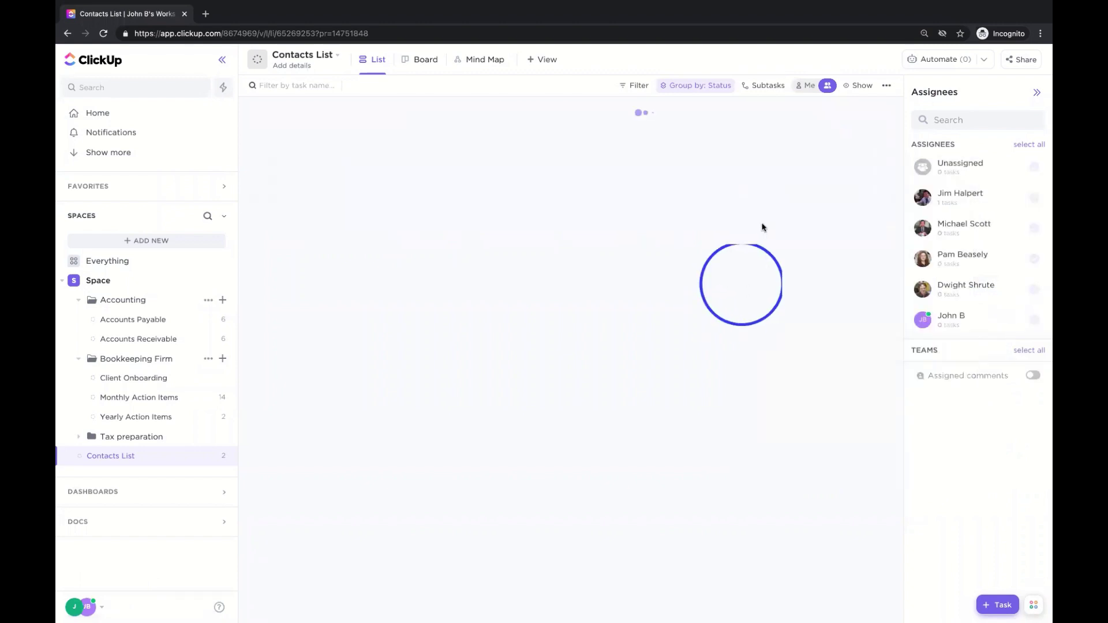
left_click(805, 175)
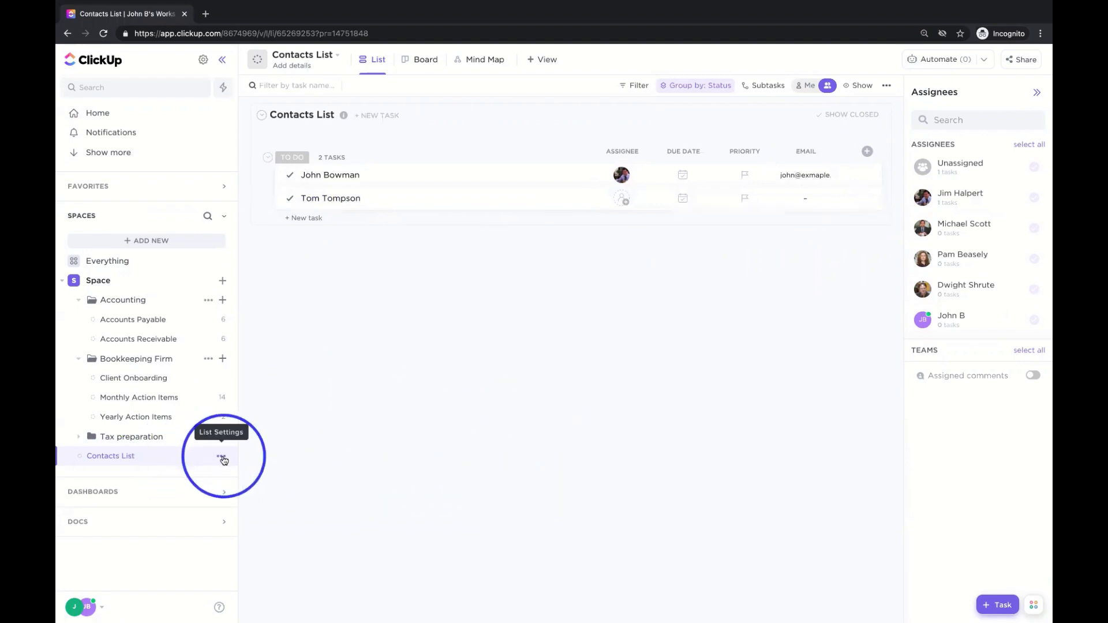
- Make the Contacts List private under List Settings > Sharing & Permissions
left_click(222, 456)
left_click(282, 600)
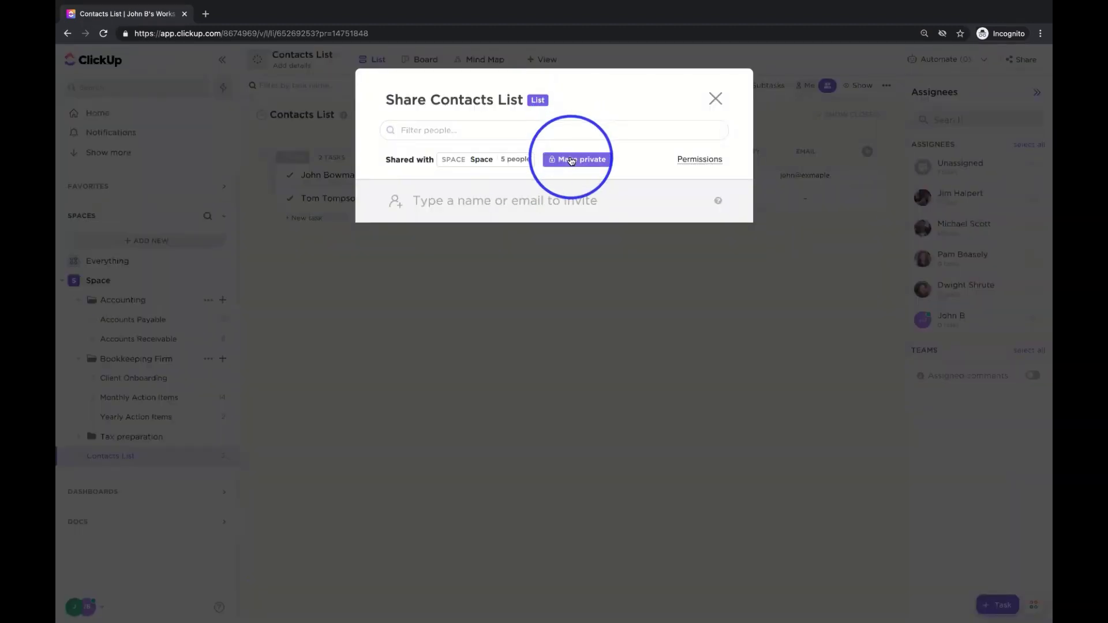
left_click(572, 160)
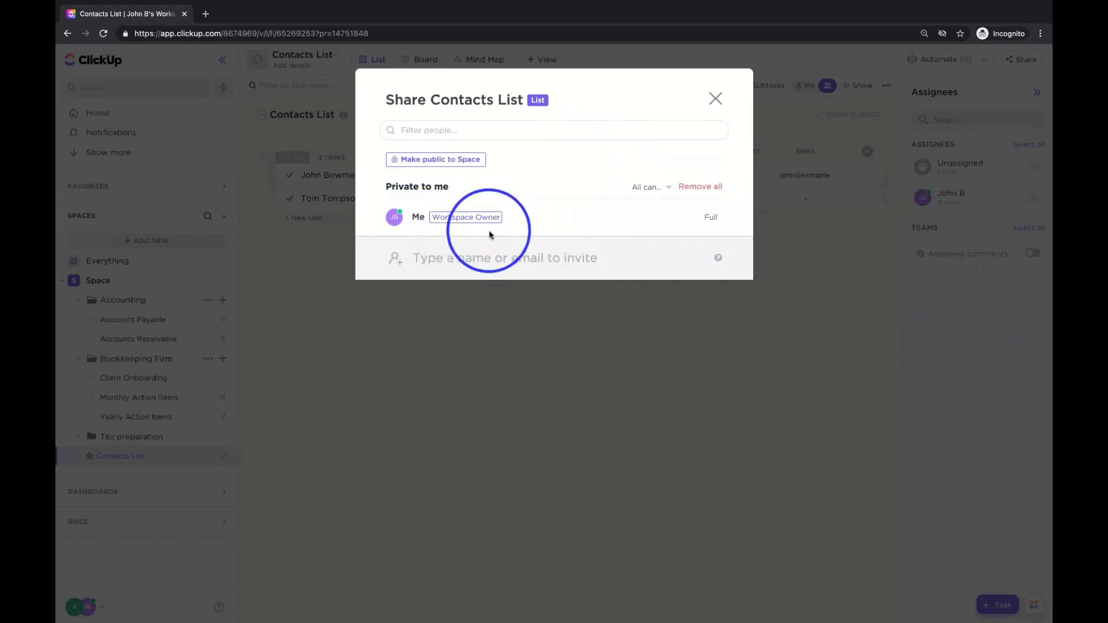
left_click(716, 100)
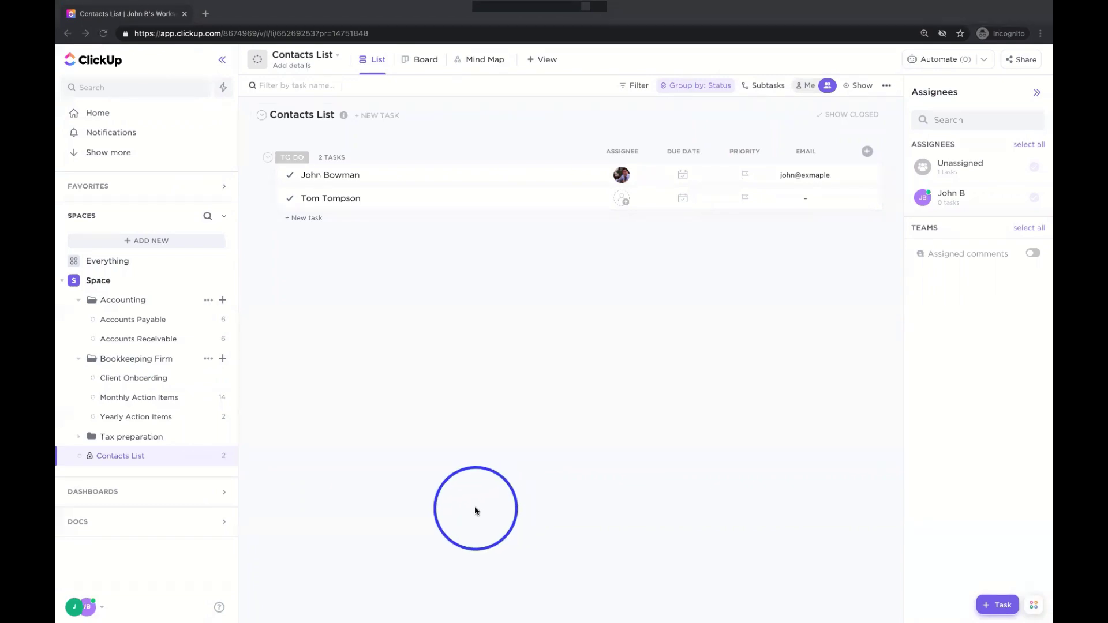
- Go through Help > Connect with ClickUp and start a live chat with ClickUp's support team
left_click(85, 608)
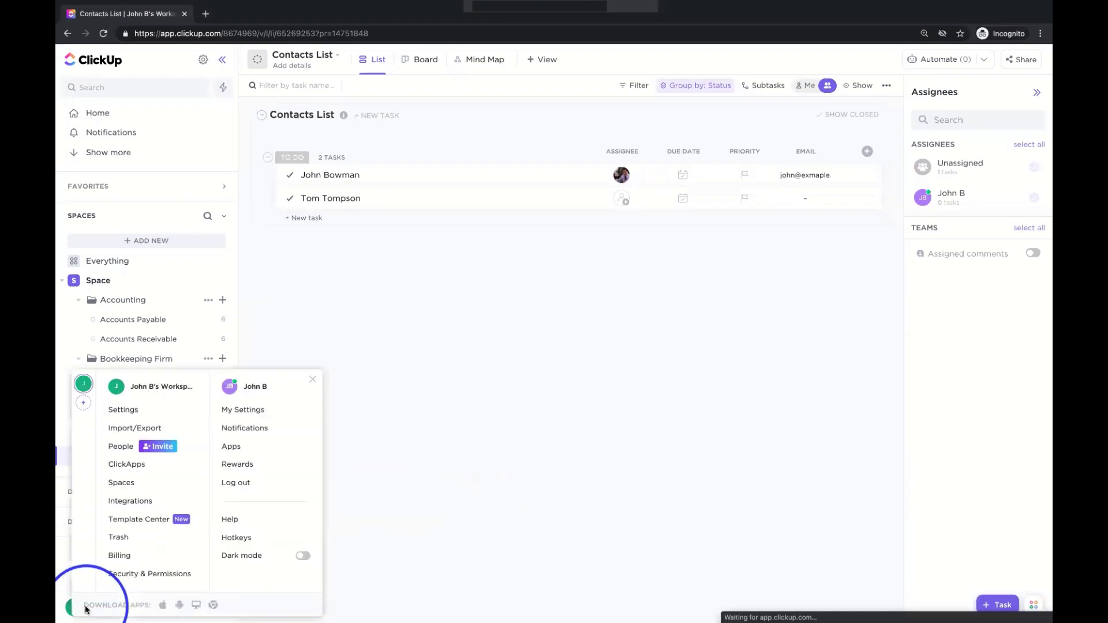
left_click(229, 522)
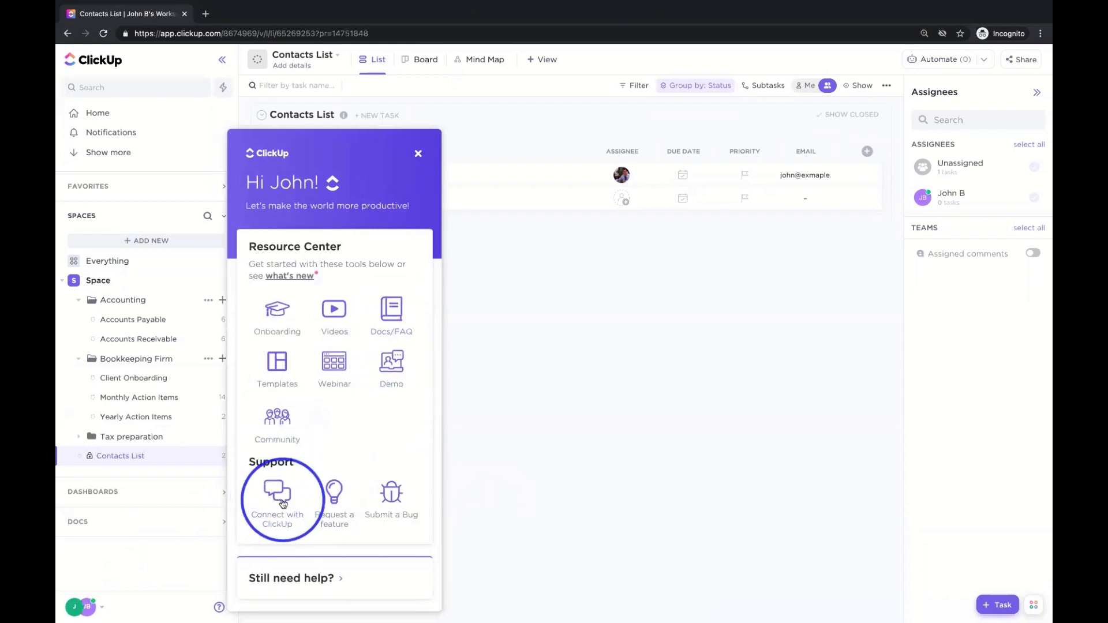
left_click(283, 504)
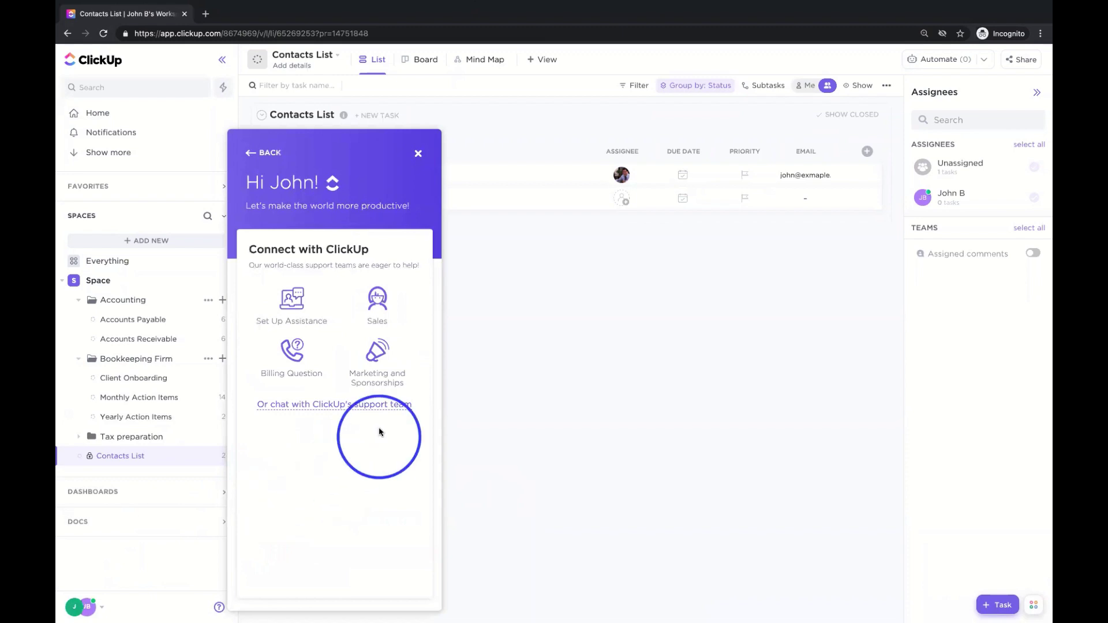
left_click(323, 408)
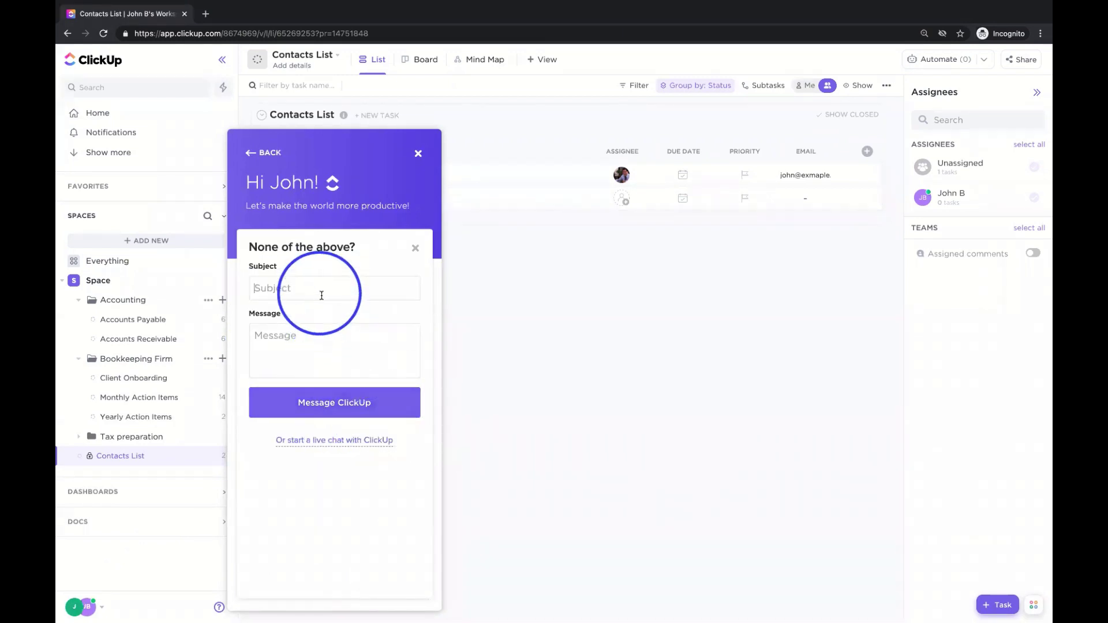
left_click(335, 353)
left_click(334, 290)
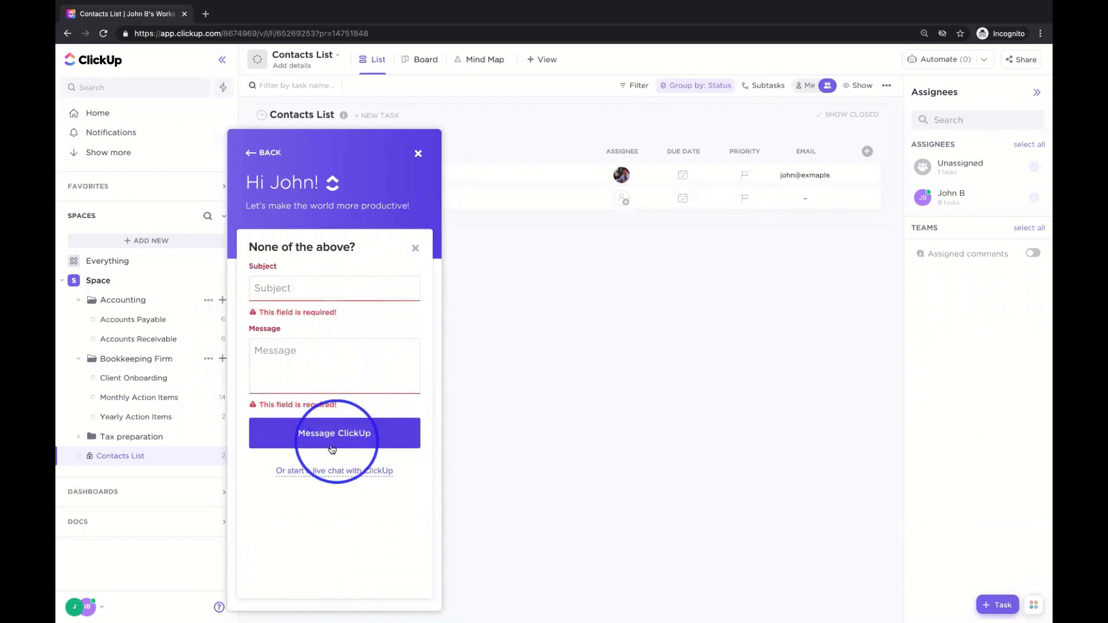
left_click(314, 472)
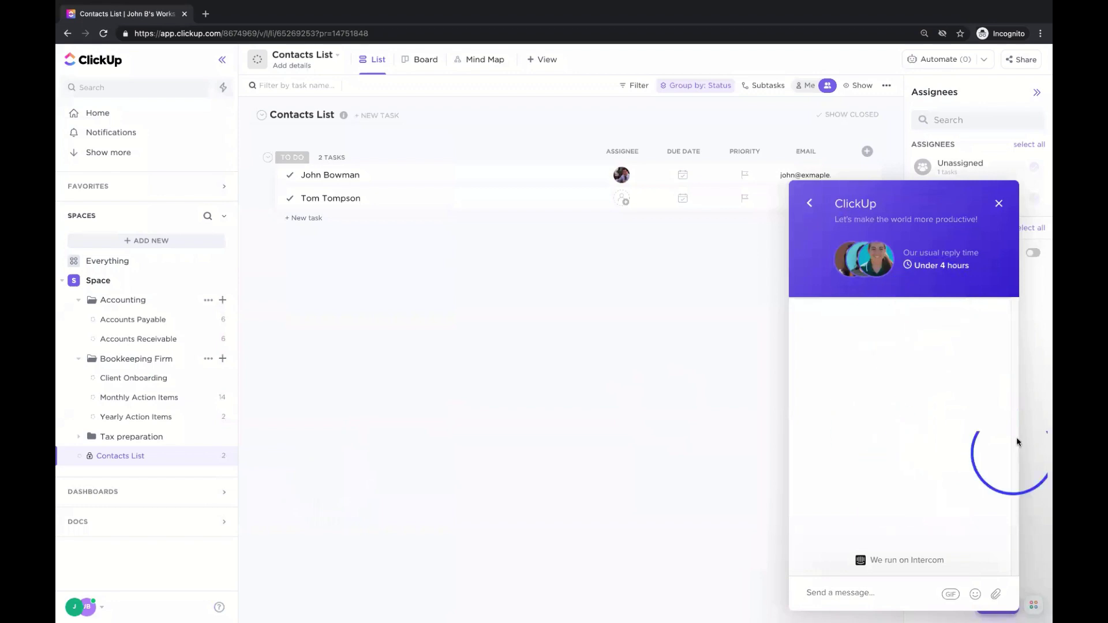
- Dismiss the GIF picker, close the support chat, and show the bottom-left workspace menu
left_click(950, 595)
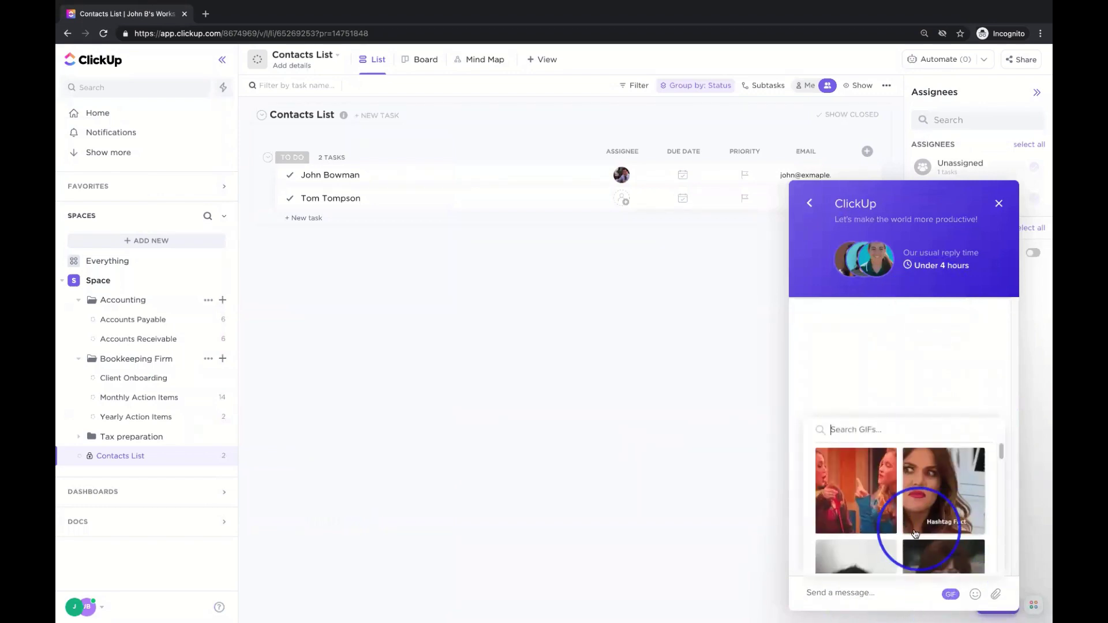
left_click(843, 358)
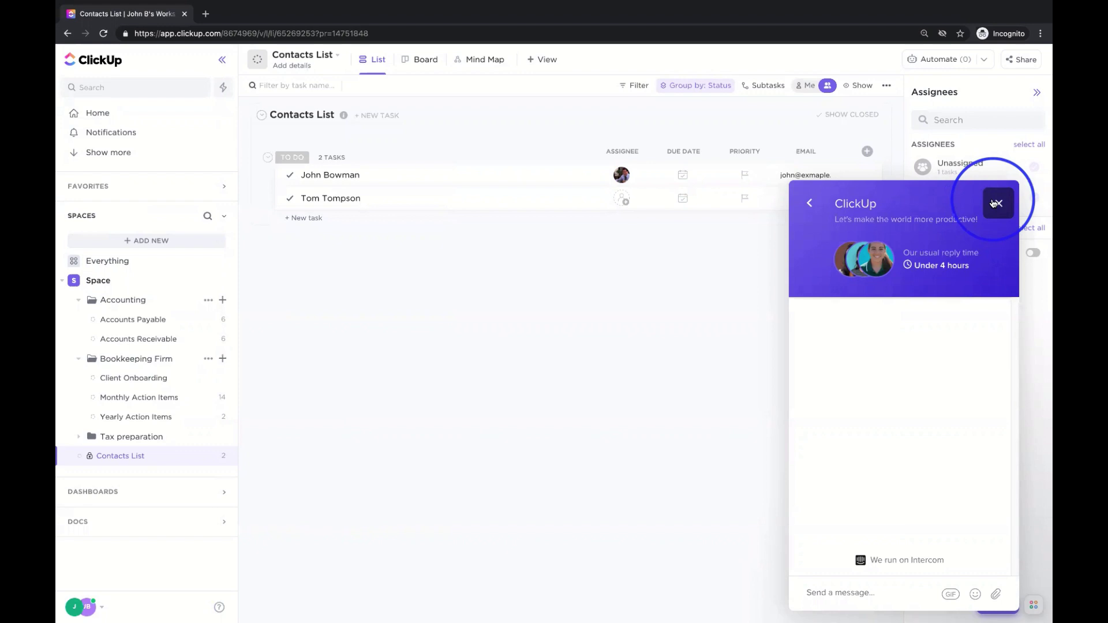
left_click(993, 203)
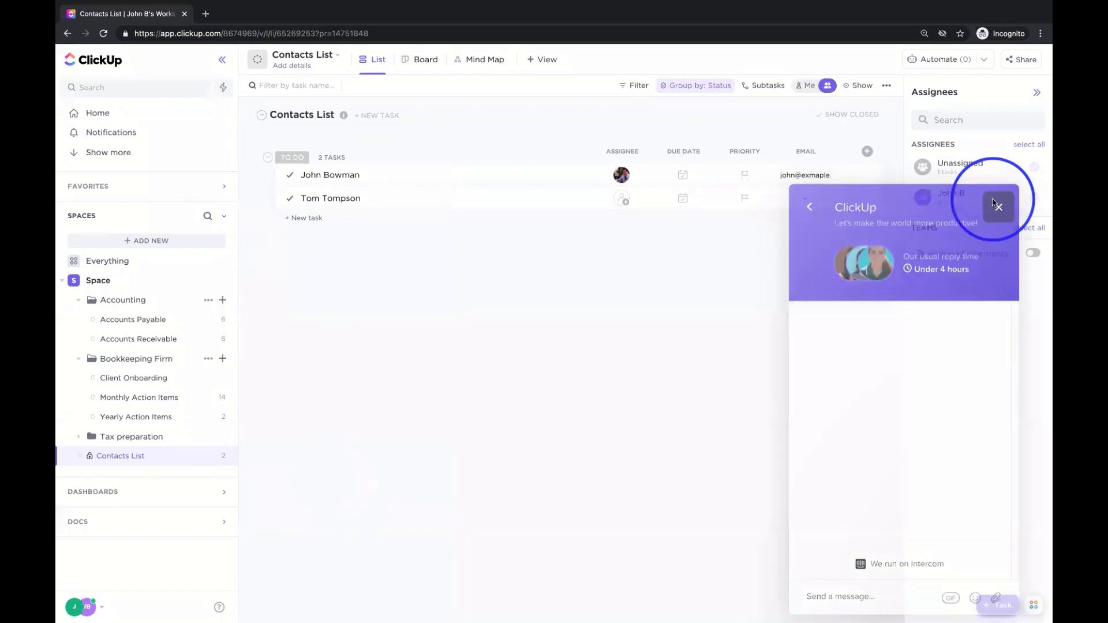
left_click(76, 609)
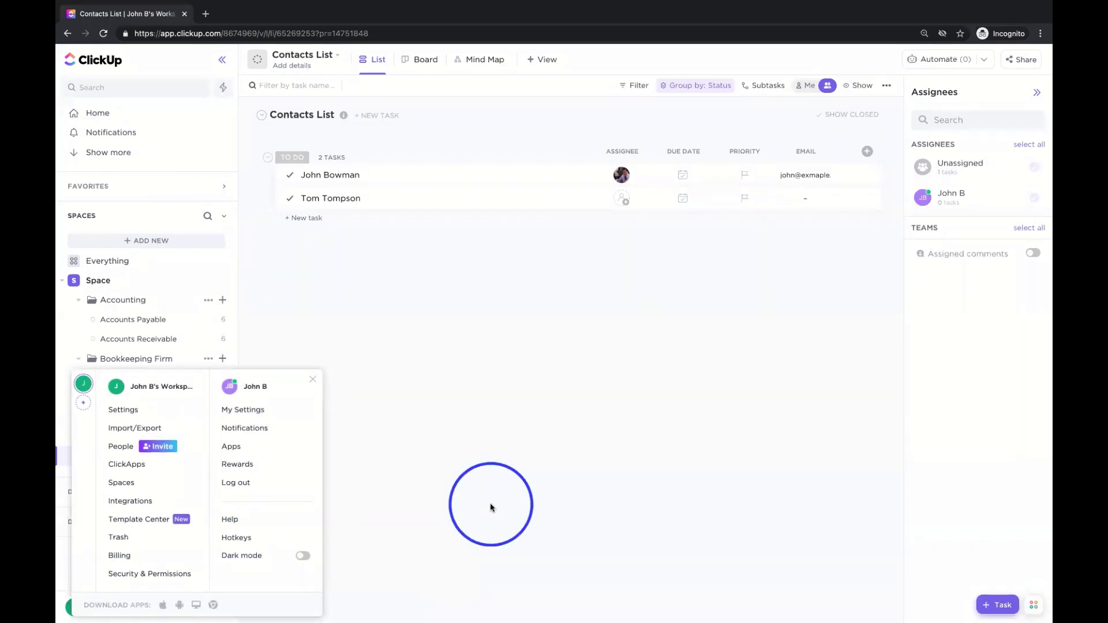